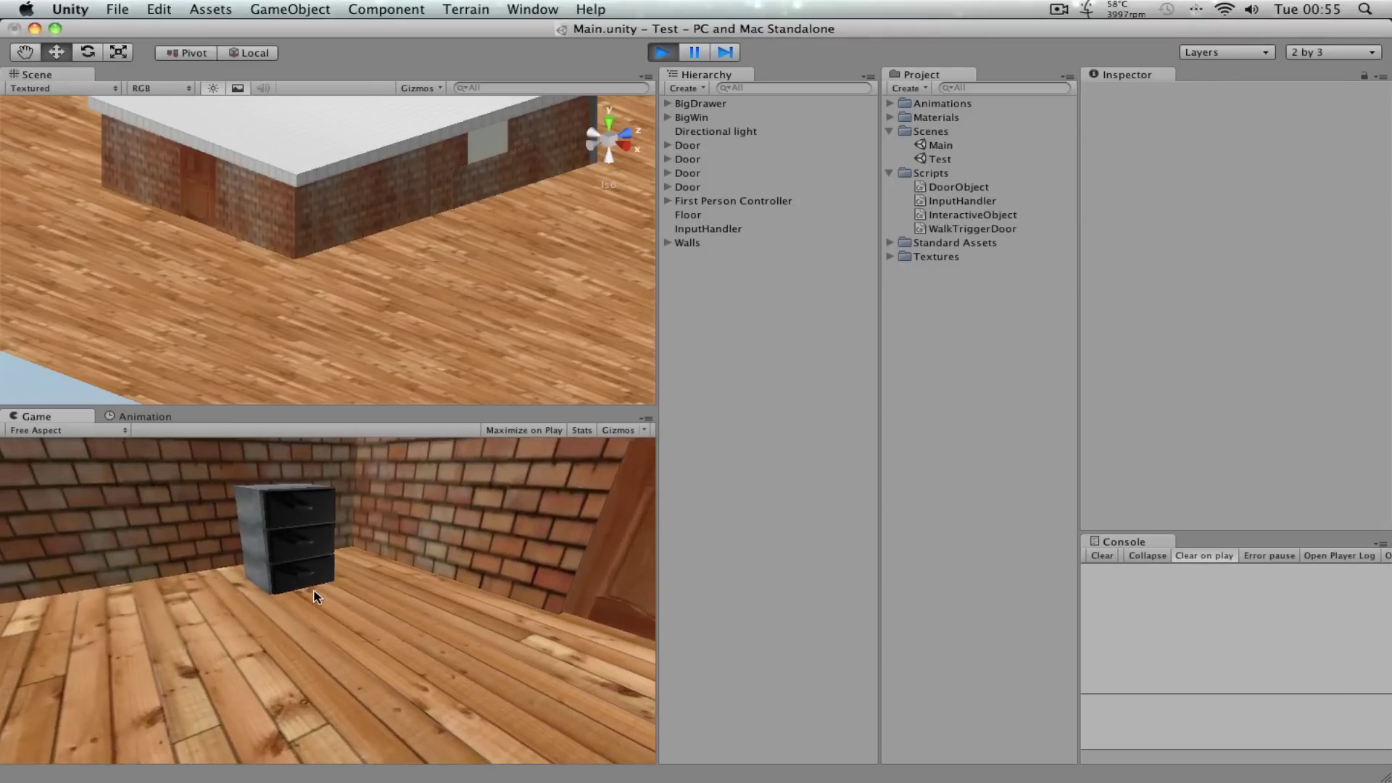
# Step: In play mode, walk up to the cabinet and try opening the top and bottom drawers
pyautogui.press('w')
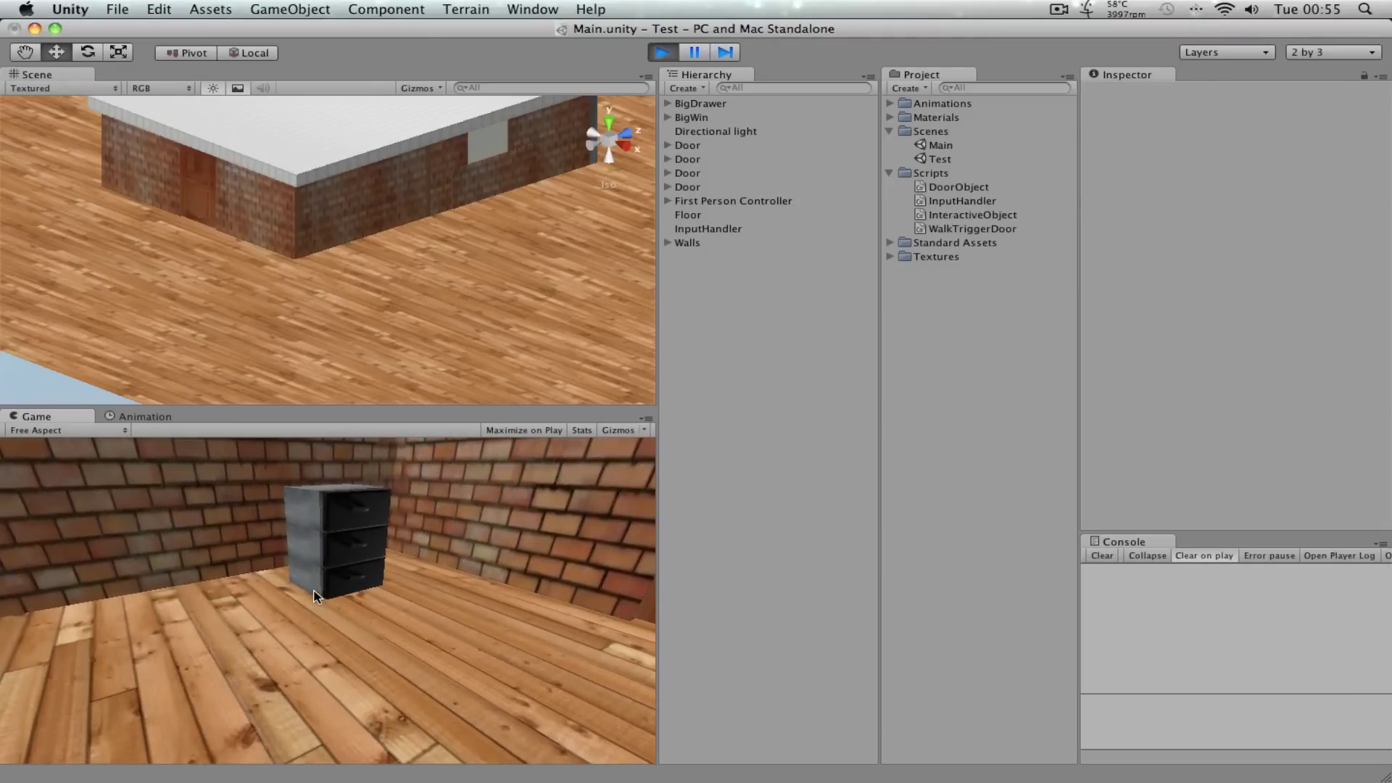
pyautogui.press('w')
pyautogui.click(319, 592)
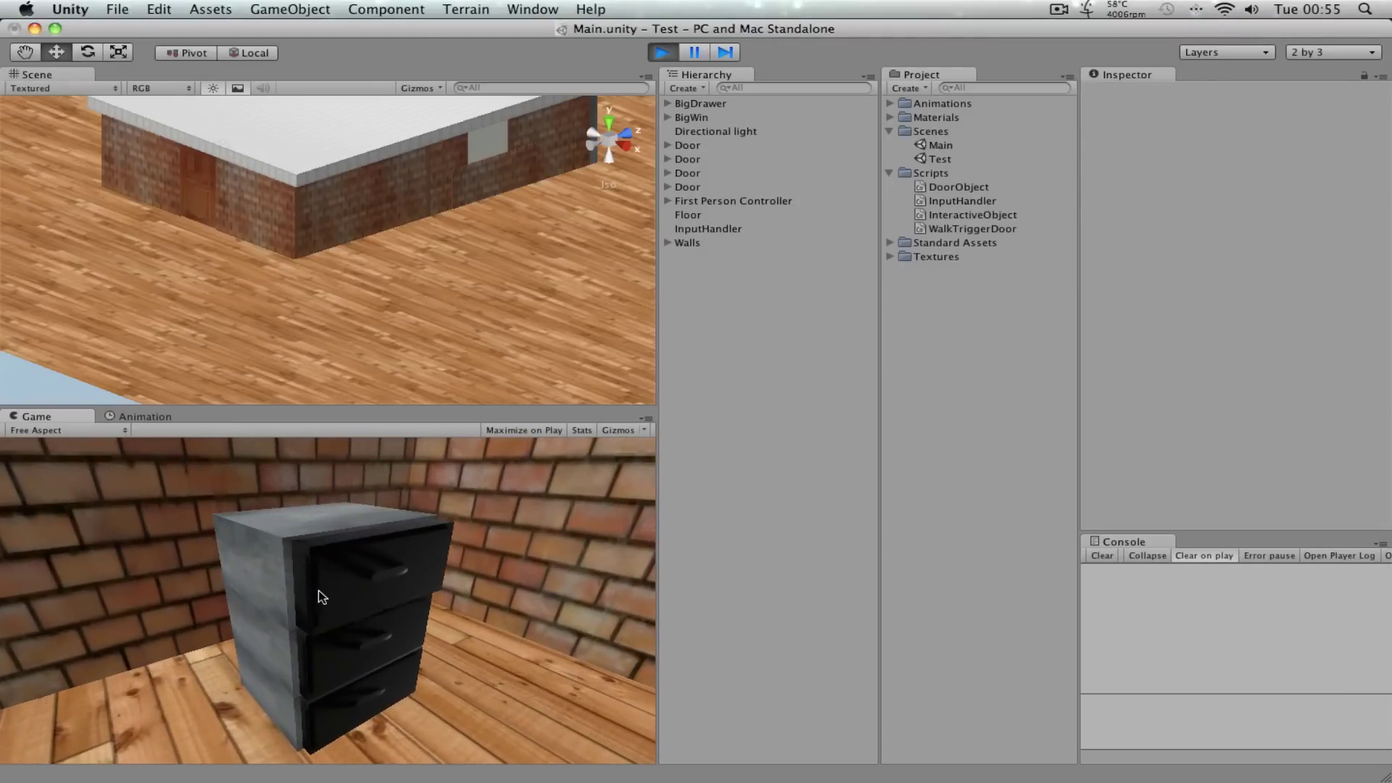
pyautogui.click(324, 590)
pyautogui.press('s')
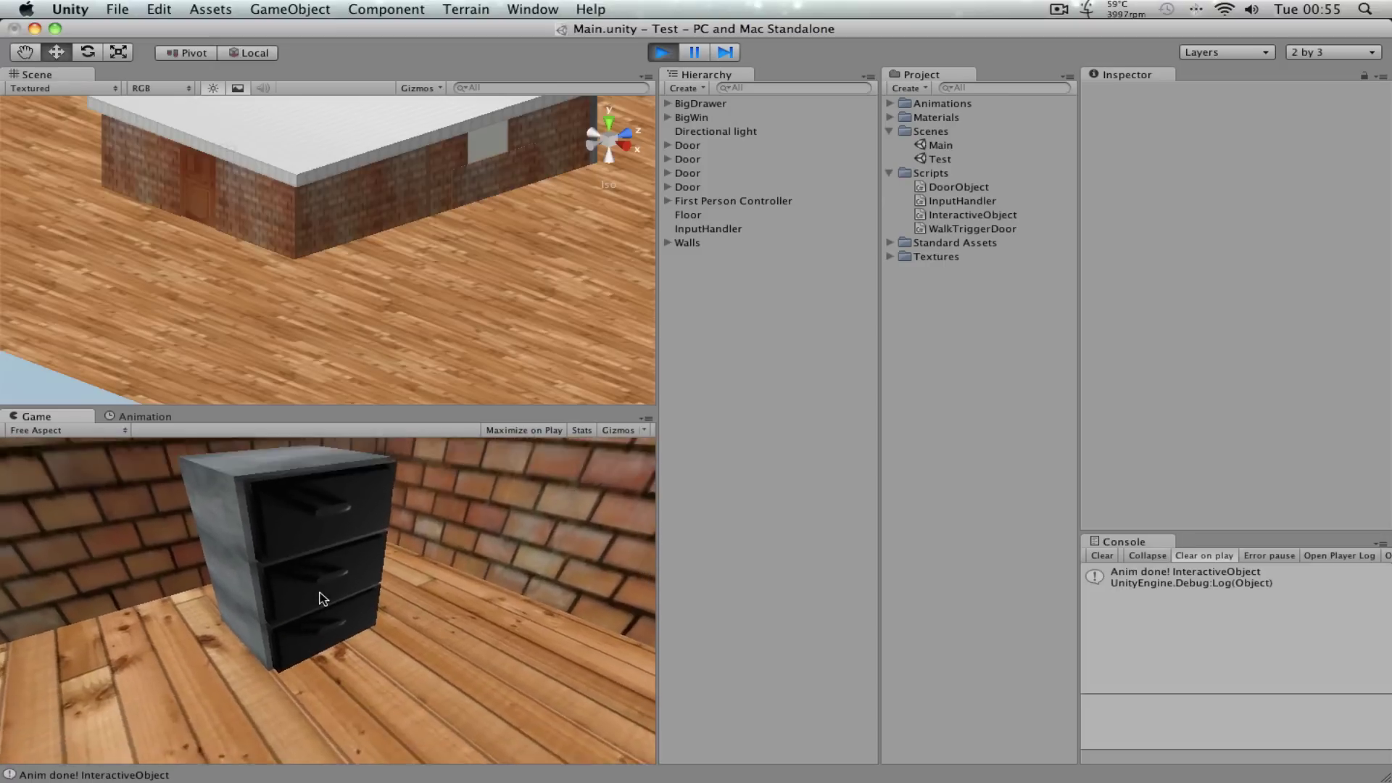
pyautogui.press('w')
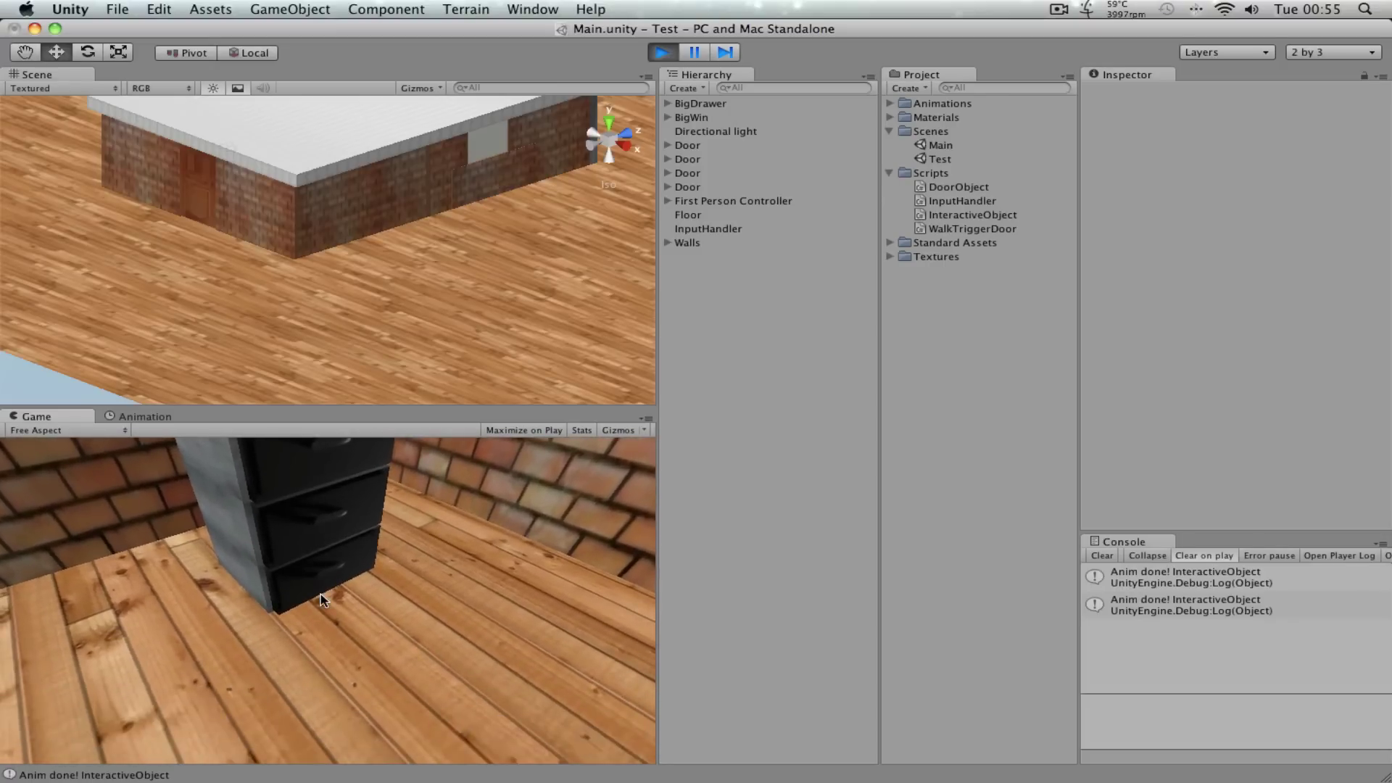
pyautogui.click(321, 593)
pyautogui.press('s')
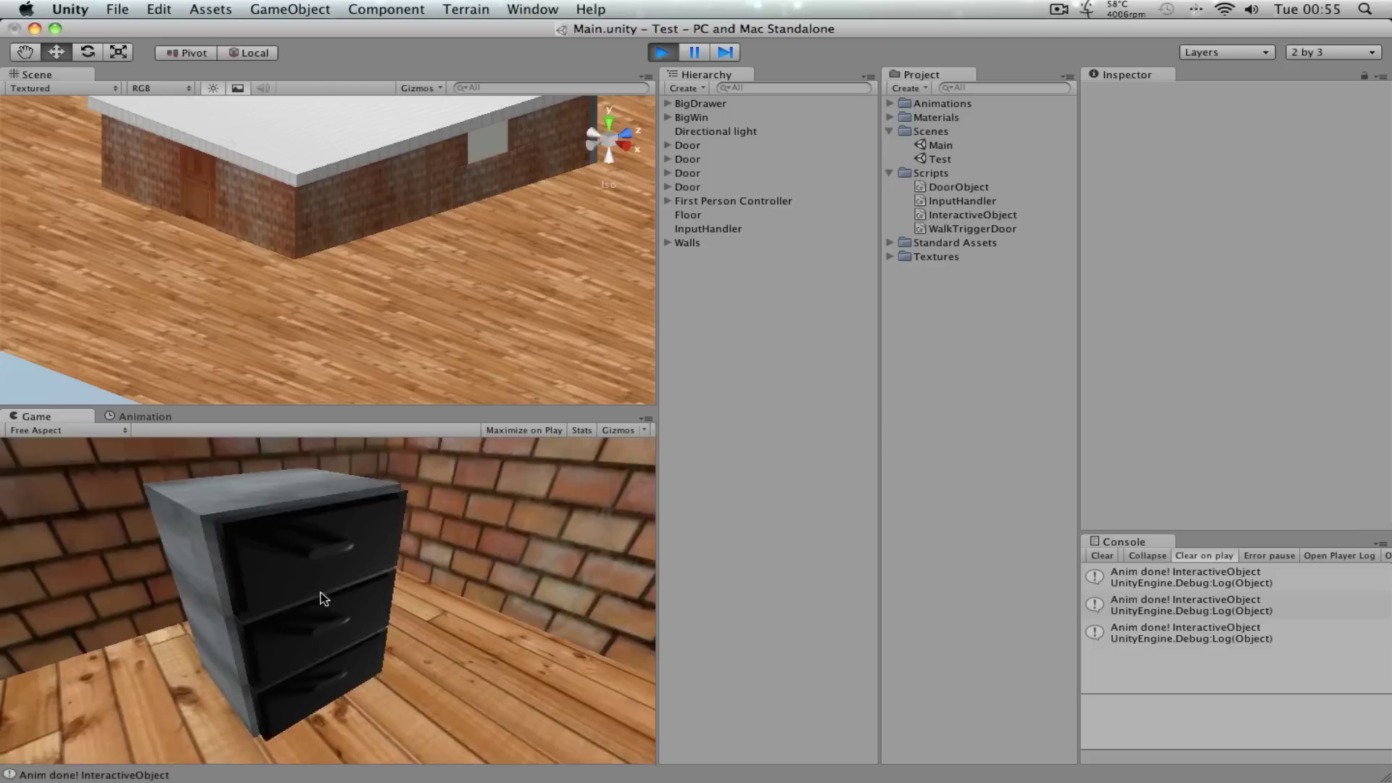
pyautogui.press('space')
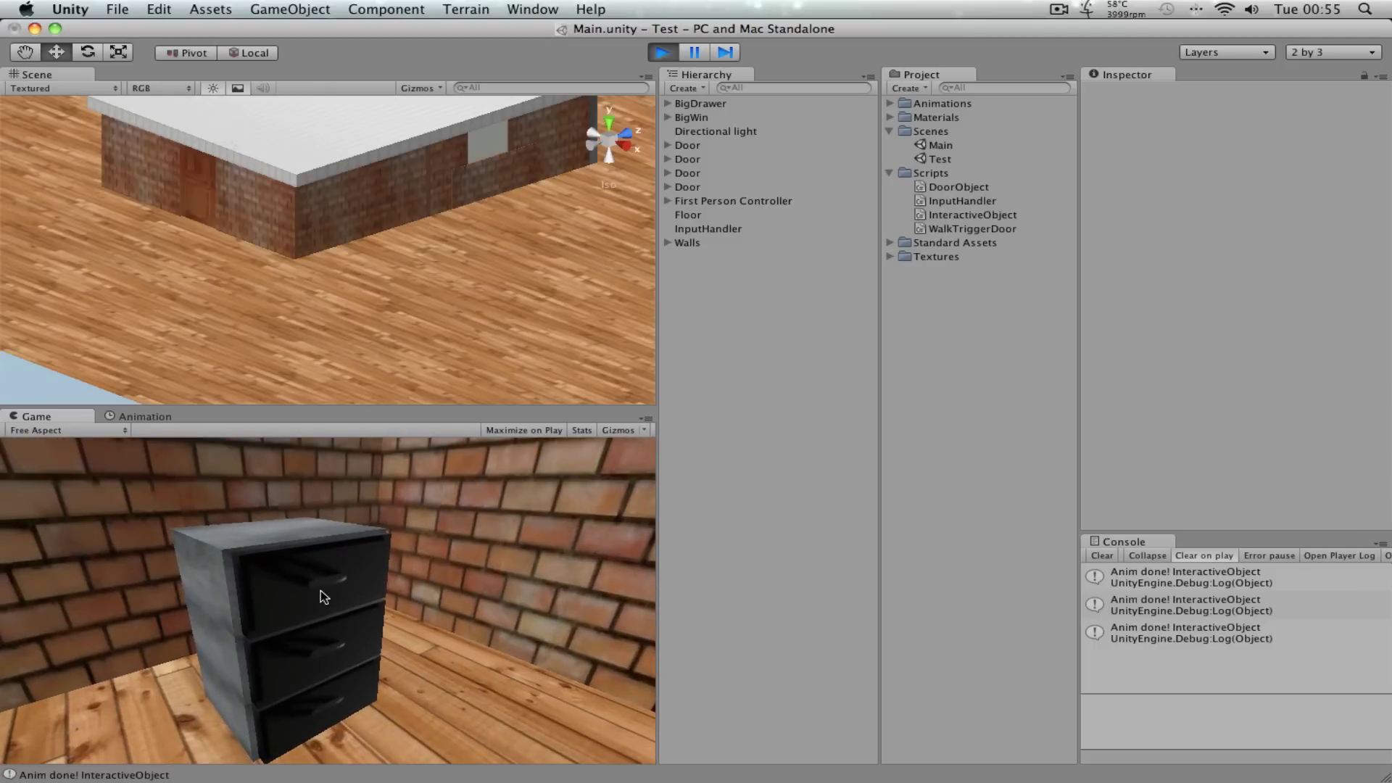
# Step: Reposition in front of the cabinet and open and close the top drawer
pyautogui.press('w')
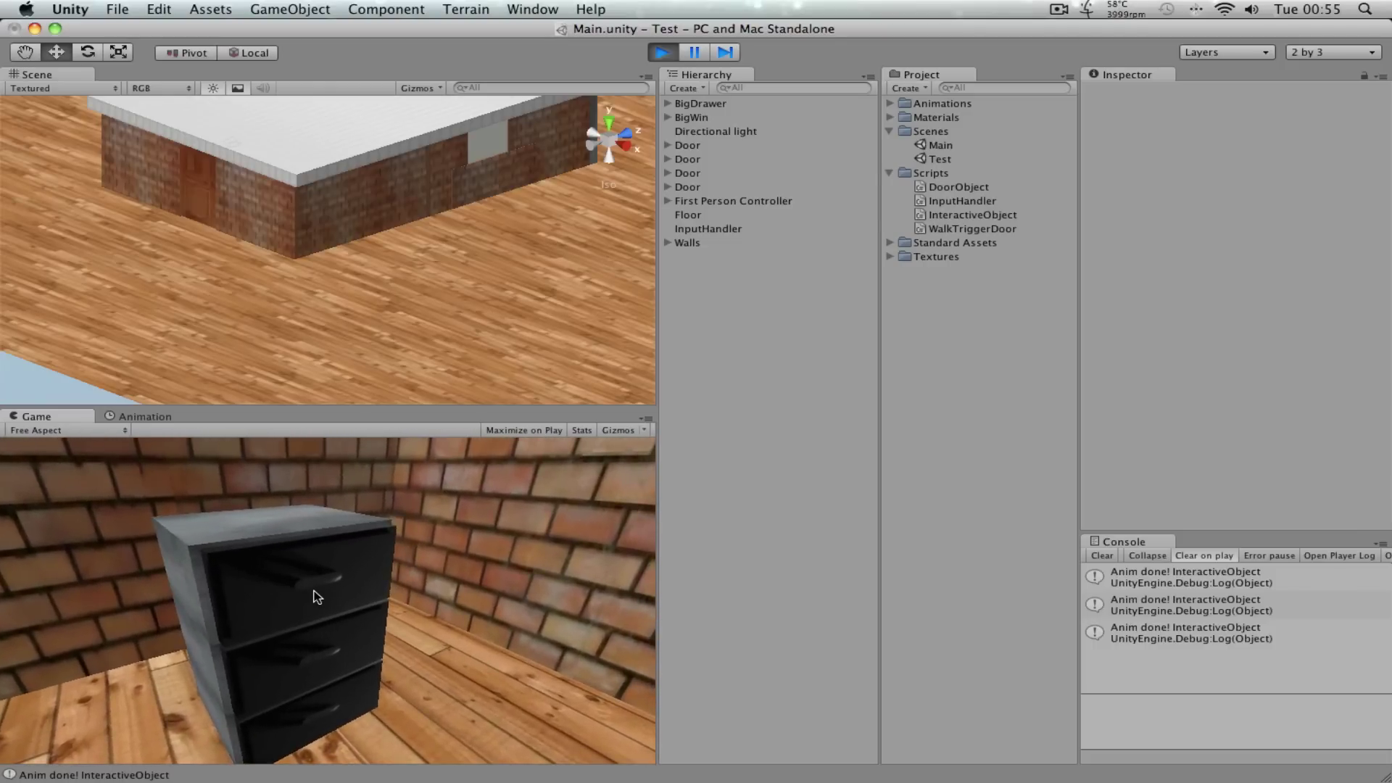
pyautogui.press('a')
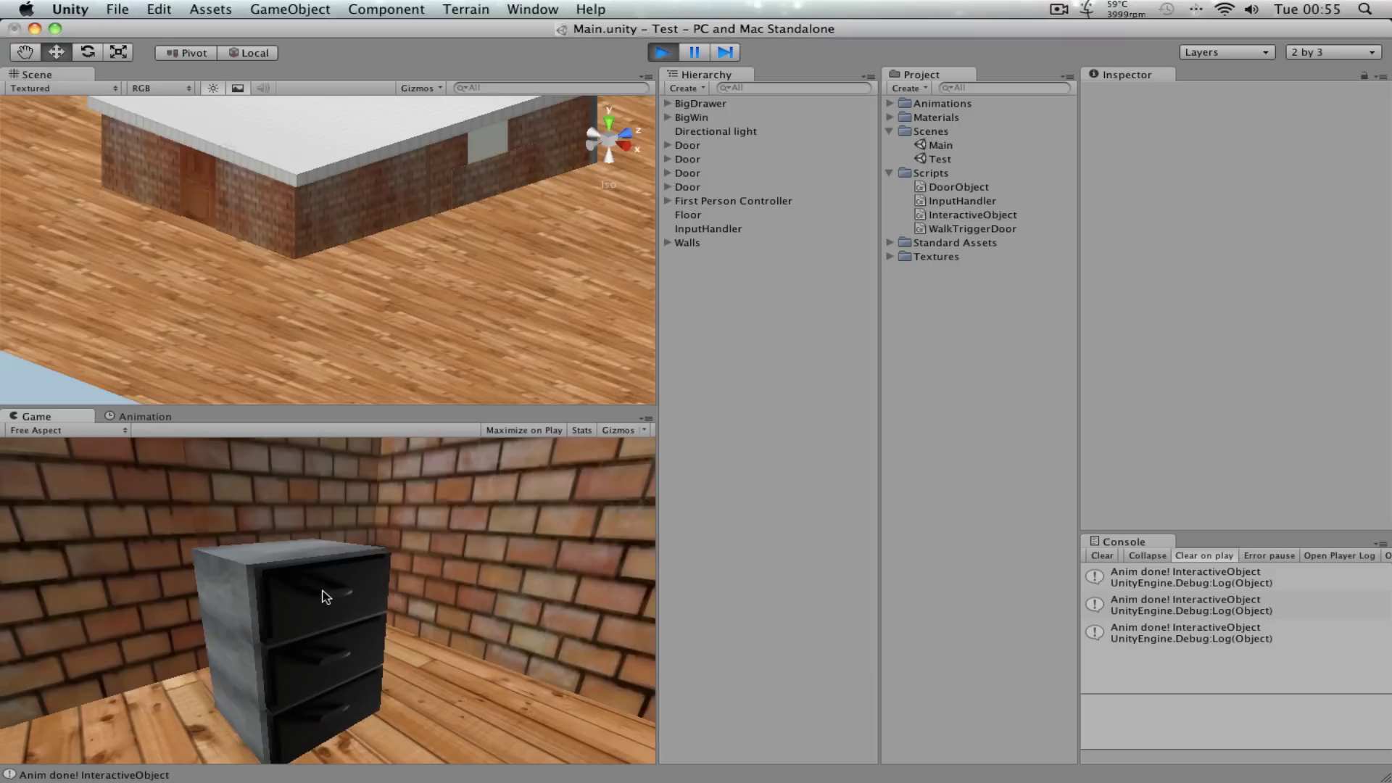
pyautogui.press('w')
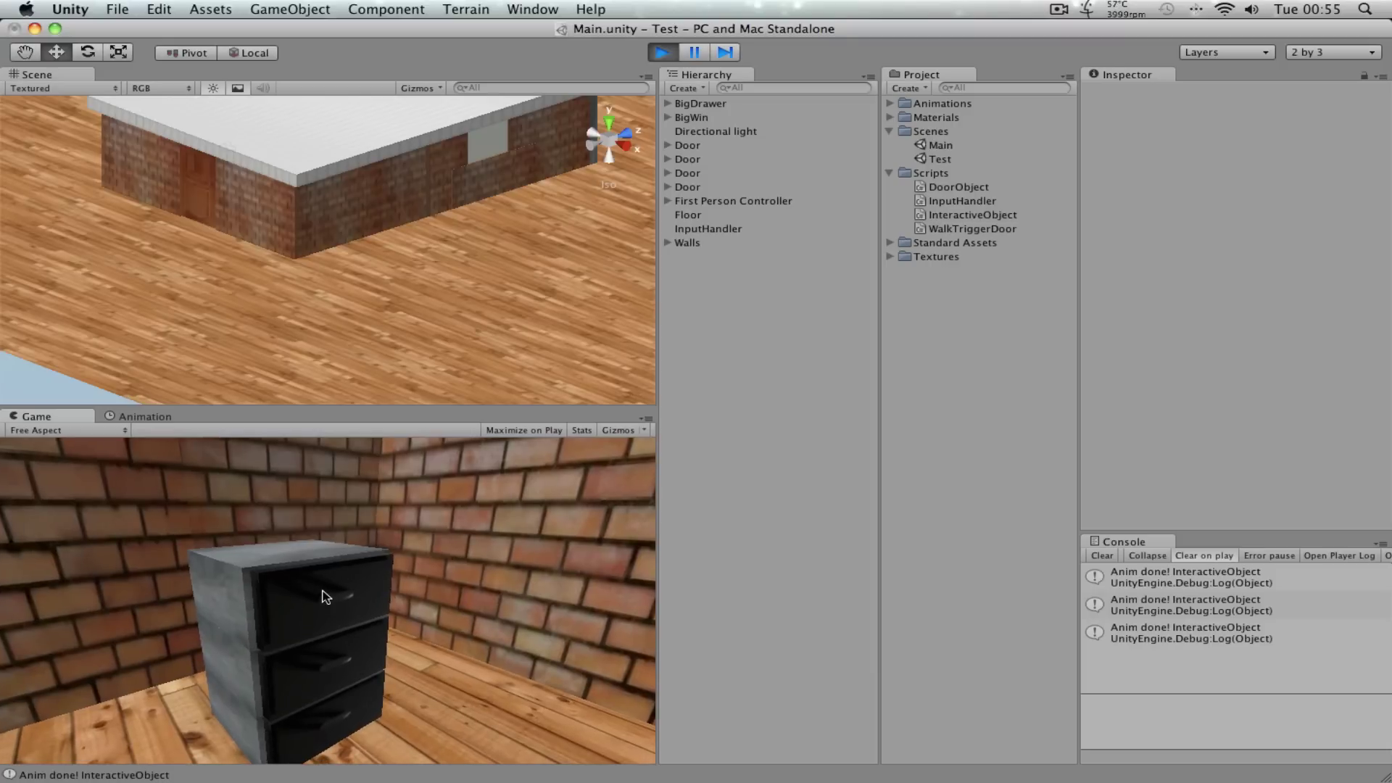
pyautogui.press('s')
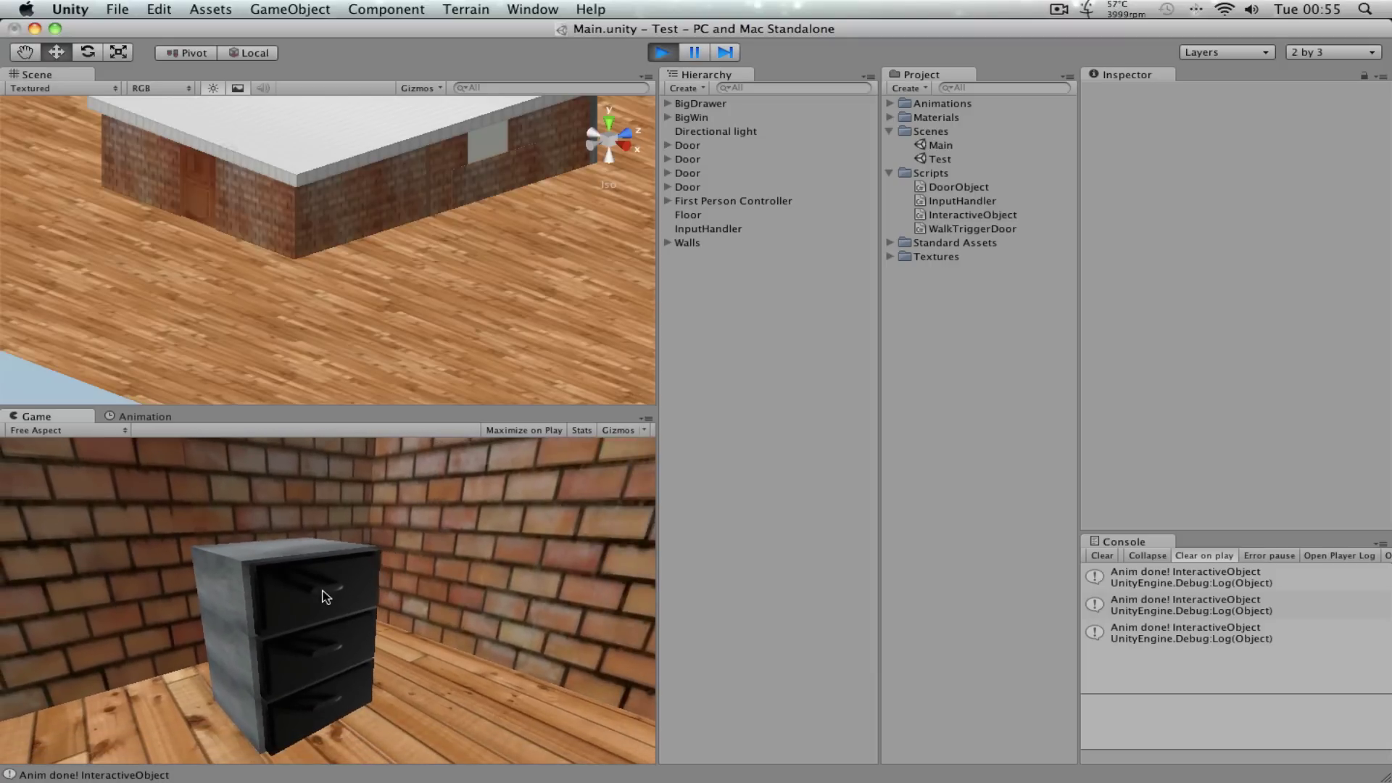
pyautogui.press('a')
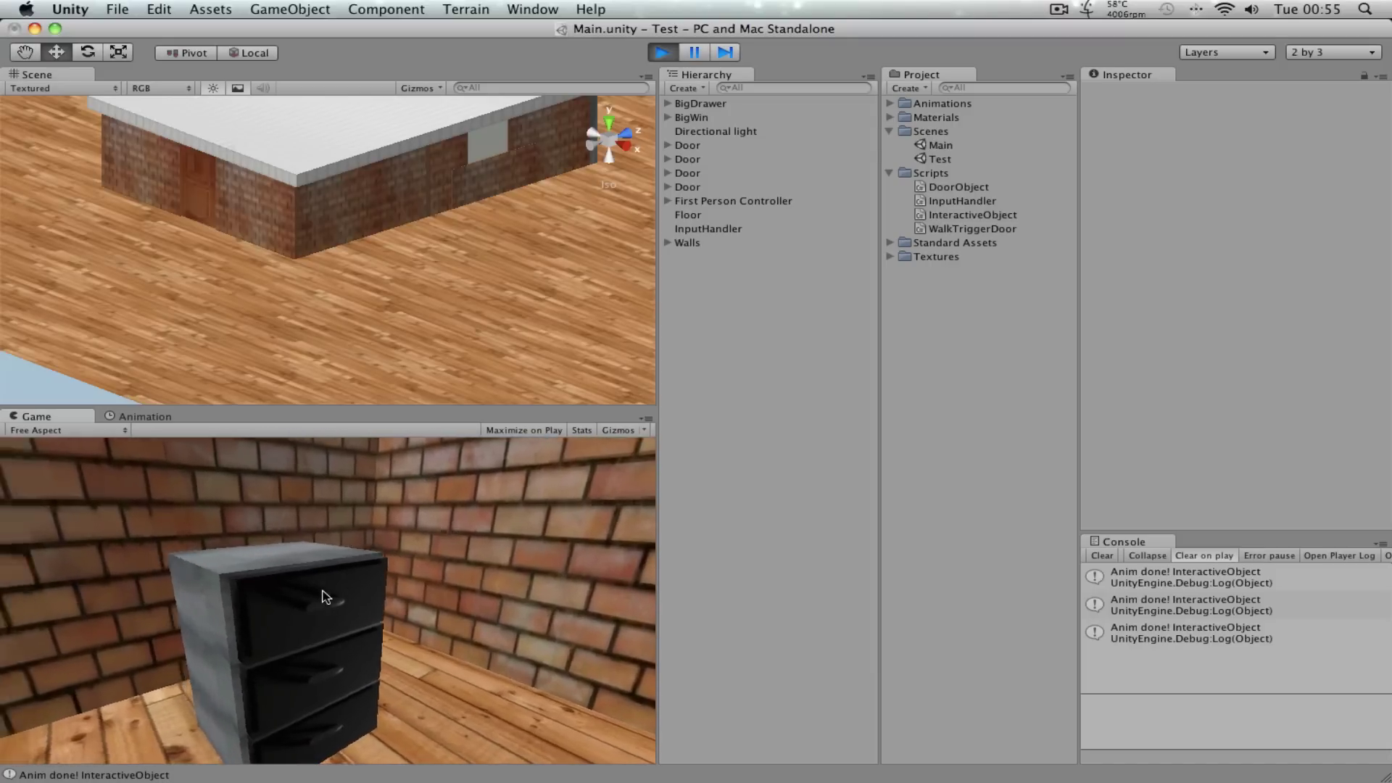
pyautogui.press('d')
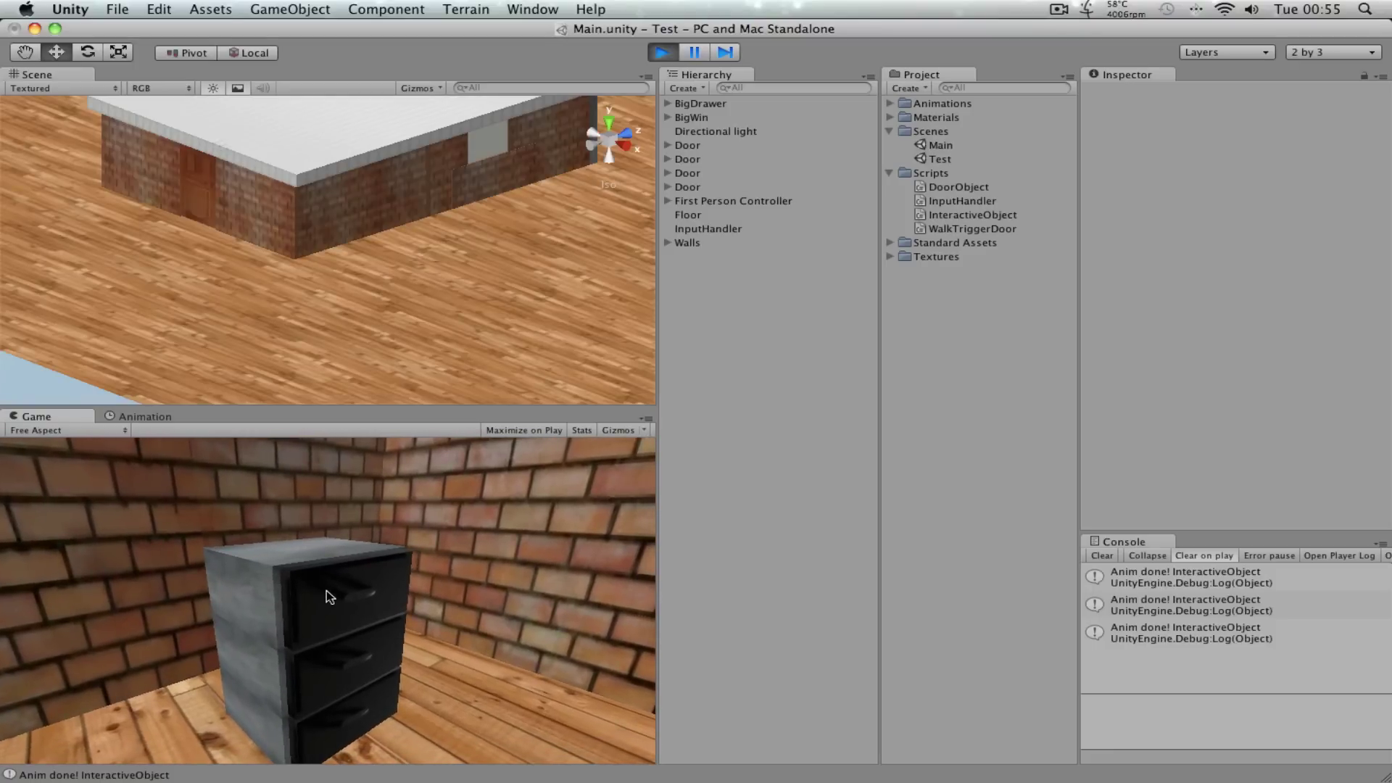
pyautogui.press('d')
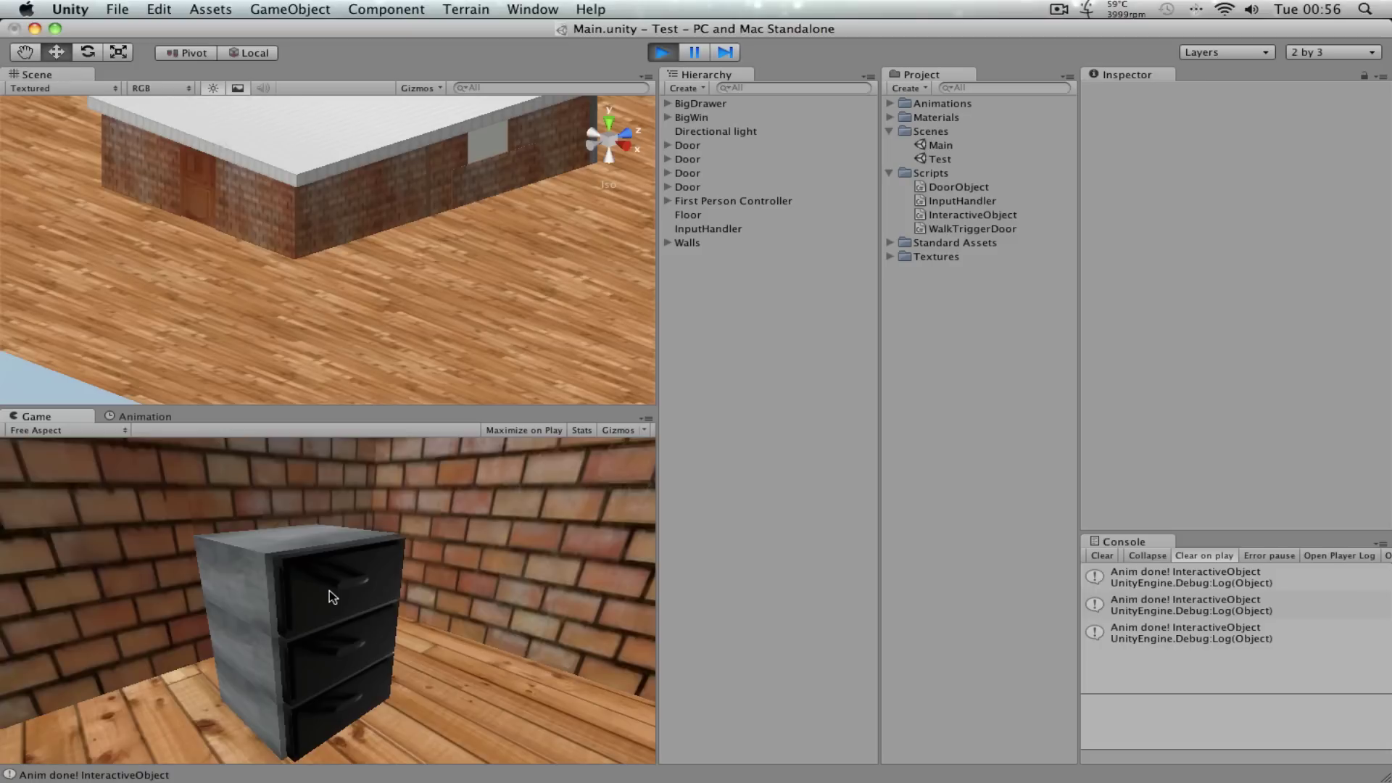
pyautogui.click(329, 590)
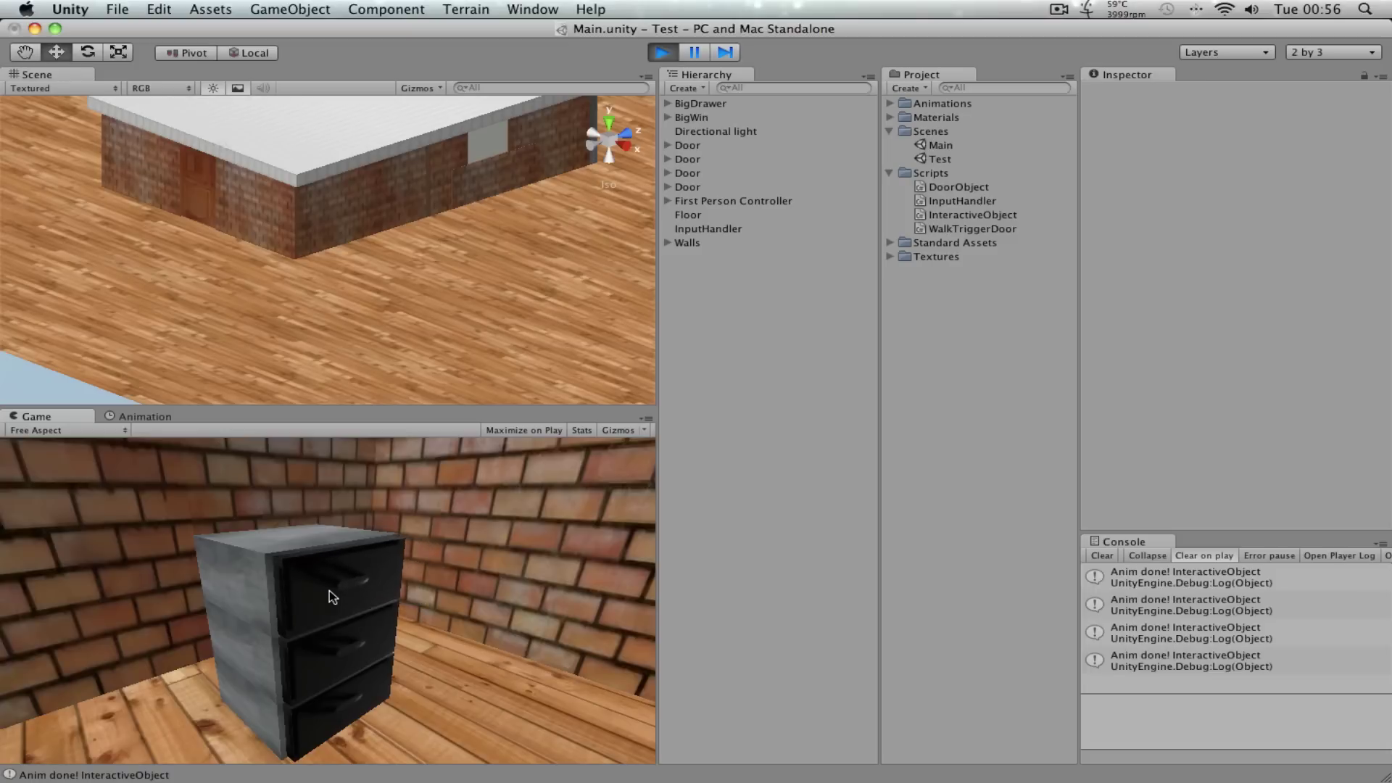
# Step: Open the top, middle and bottom drawers, then close the bottom one and back away
pyautogui.press('w')
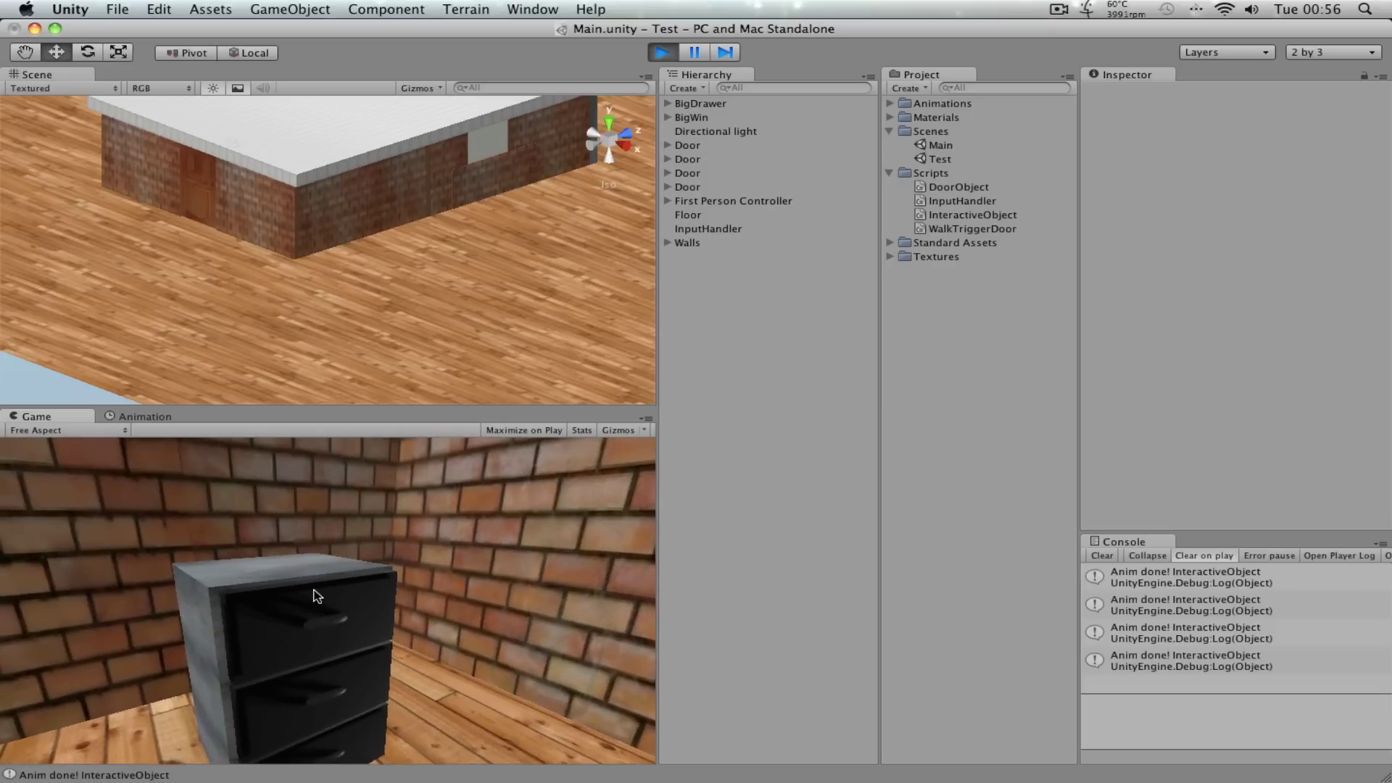
pyautogui.click(313, 590)
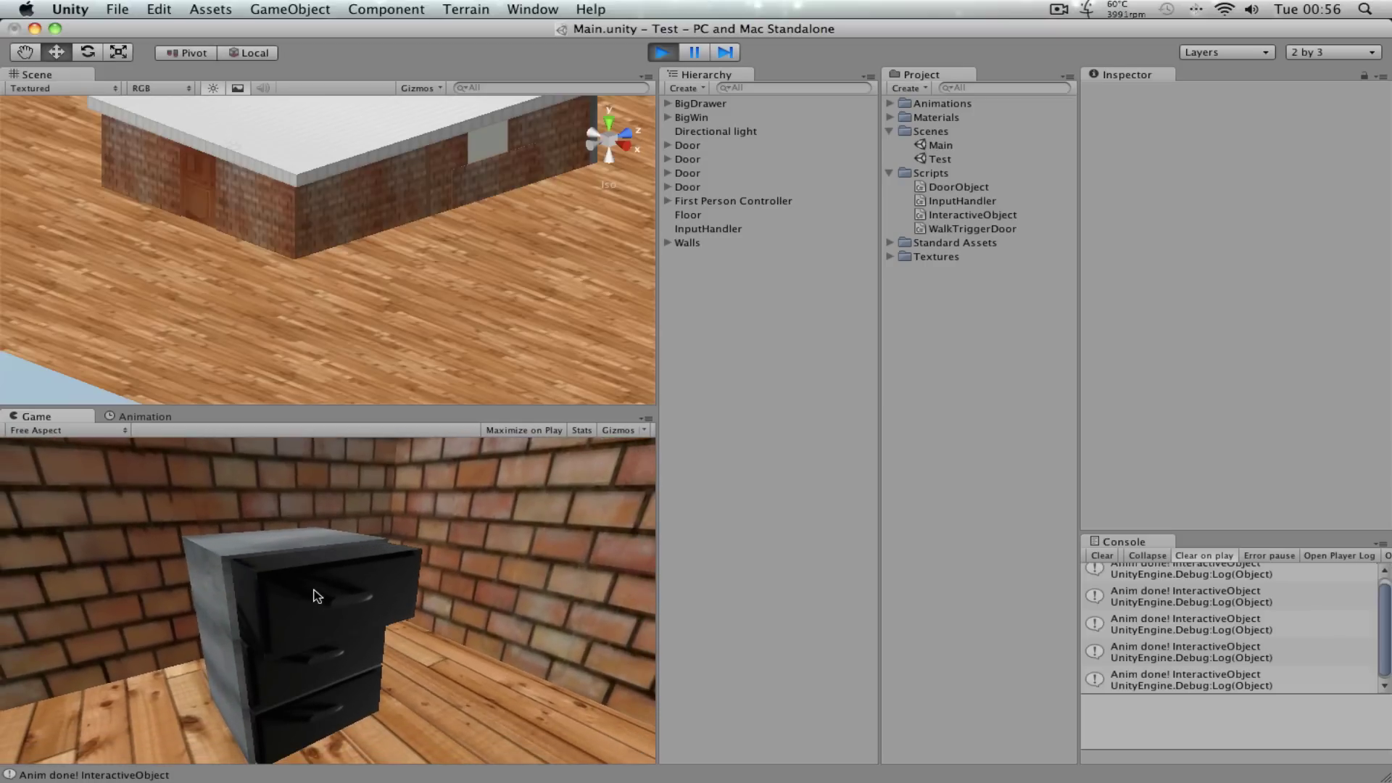
pyautogui.press('w')
pyautogui.click(317, 597)
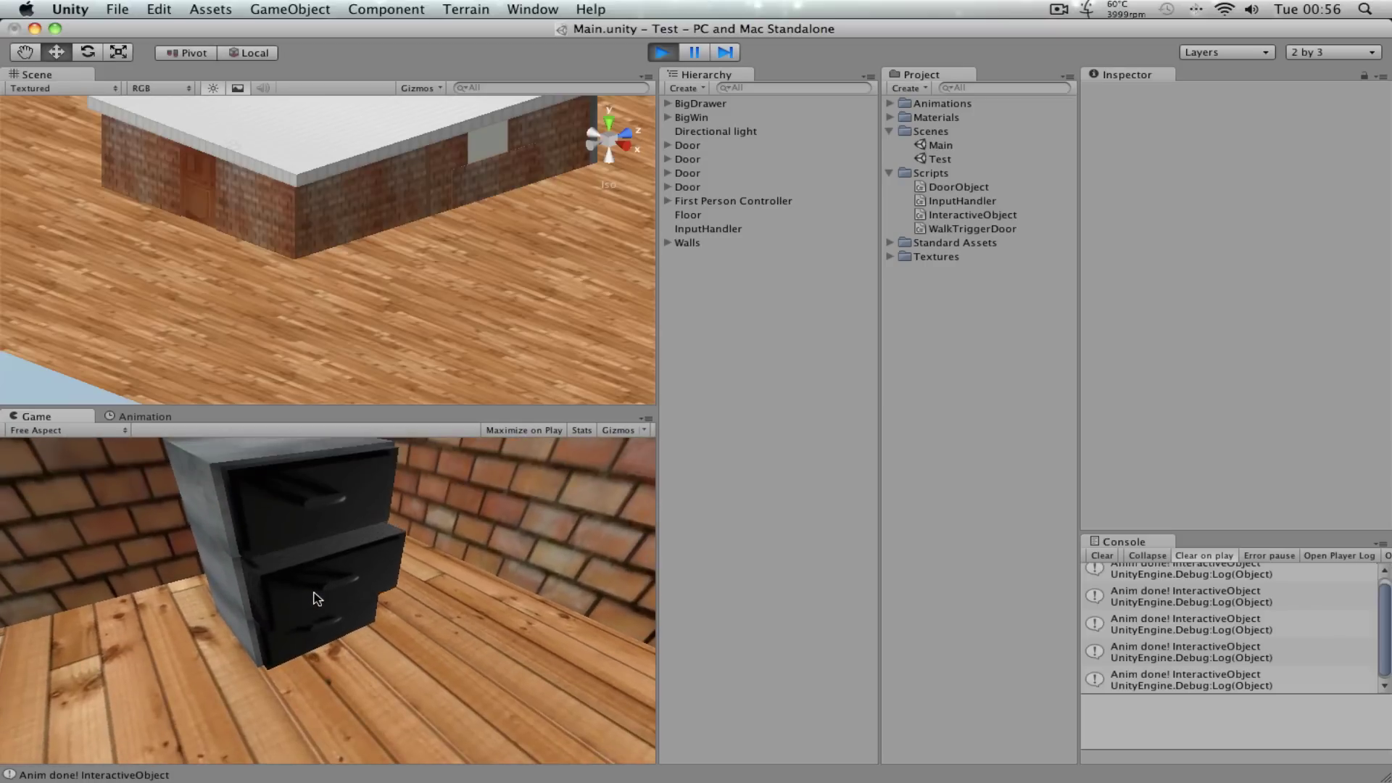
pyautogui.click(315, 592)
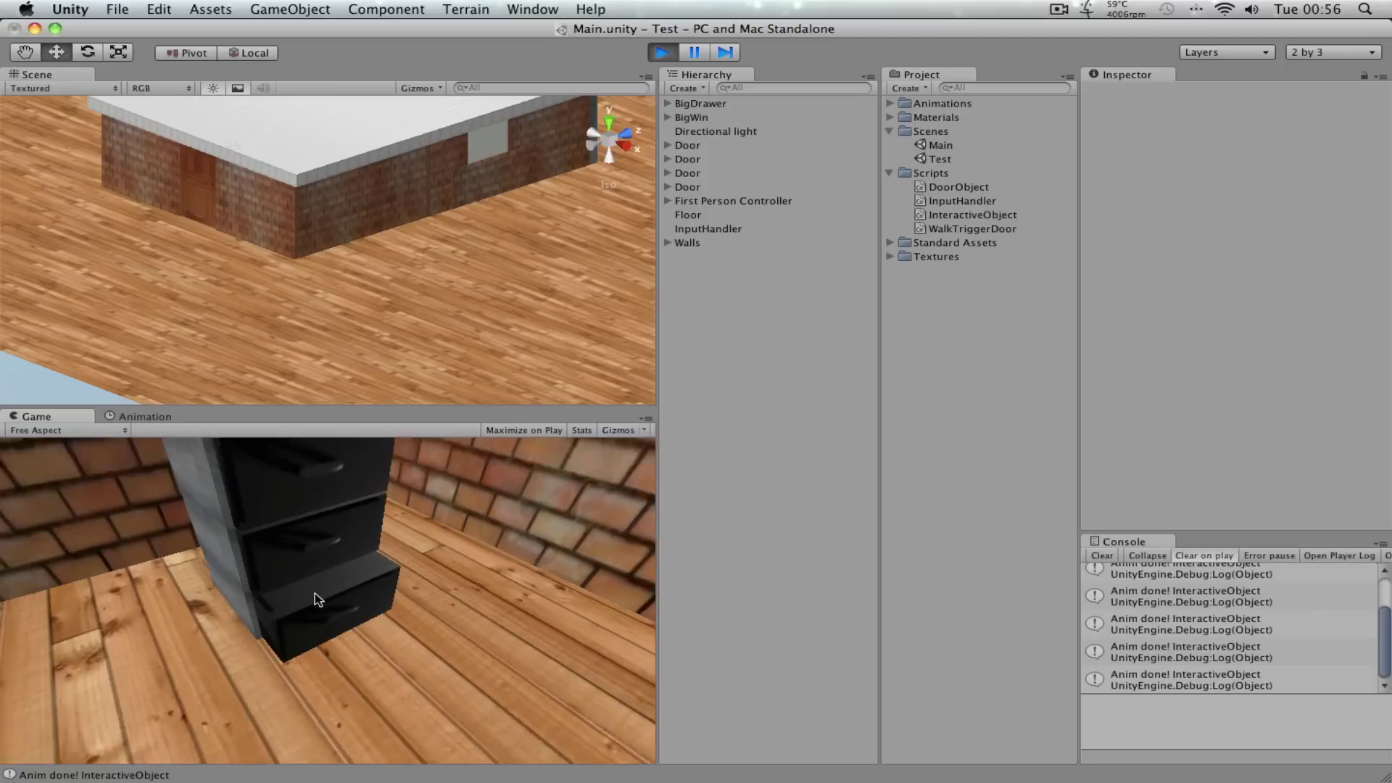
pyautogui.click(314, 593)
pyautogui.press('s')
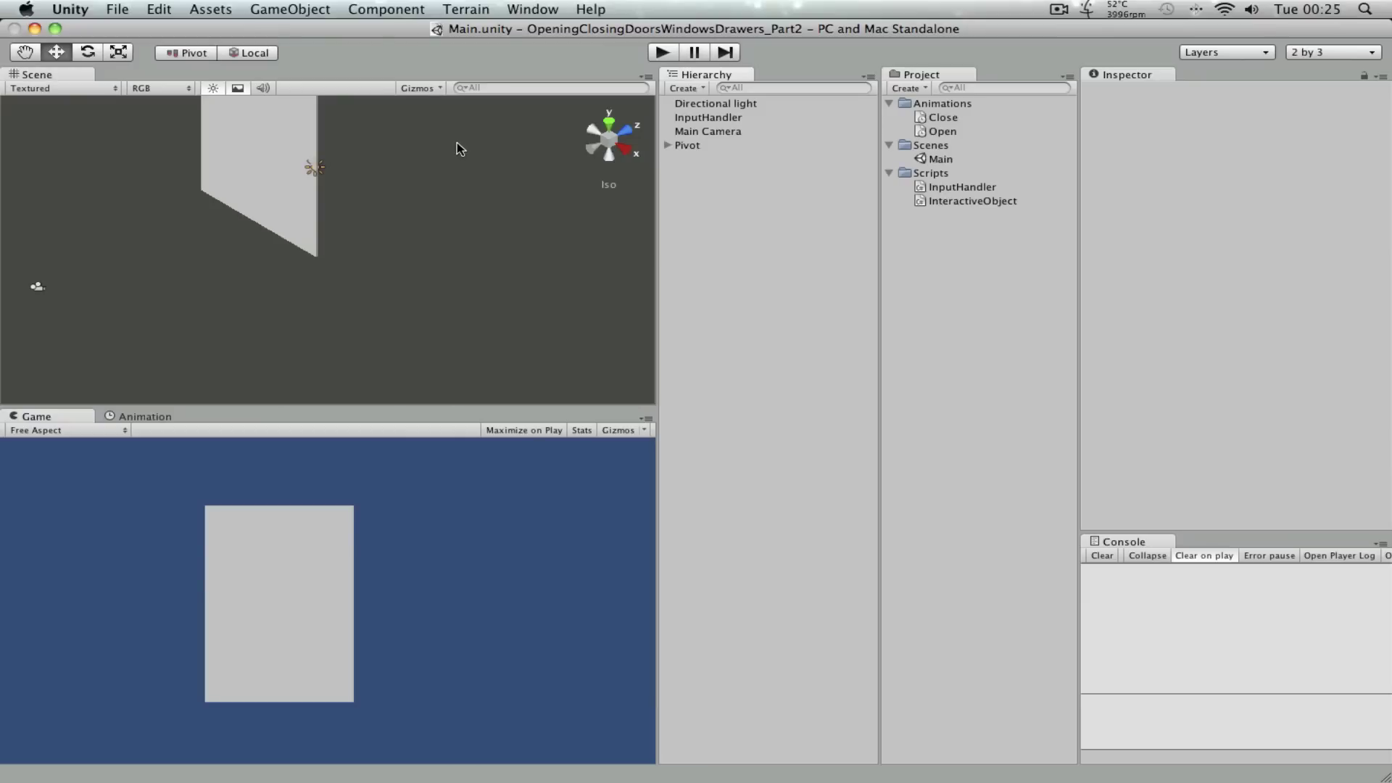
# Step: Open the InteractiveObject script and select the misspelled TrigegrInteraction method name
pyautogui.doubleClick(951, 203)
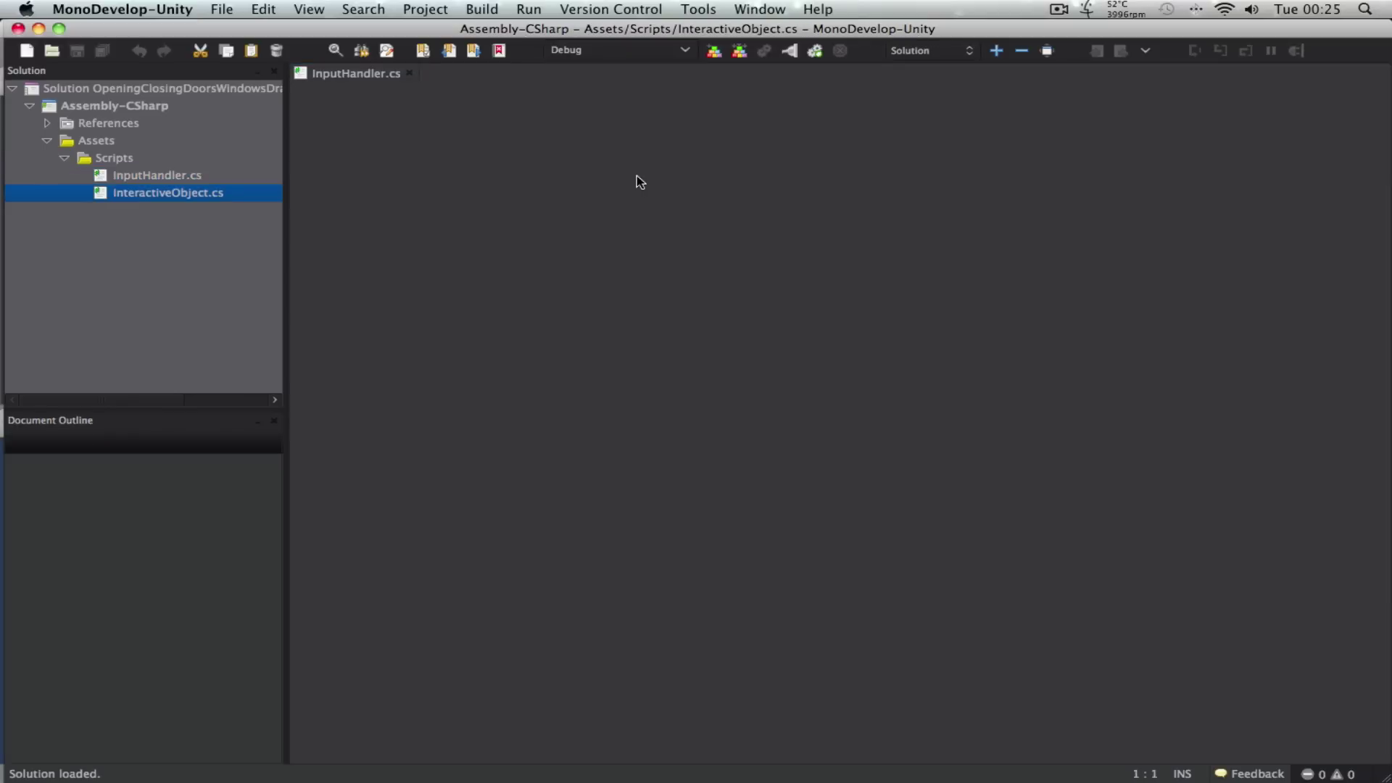
pyautogui.scroll(-3, 635, 341)
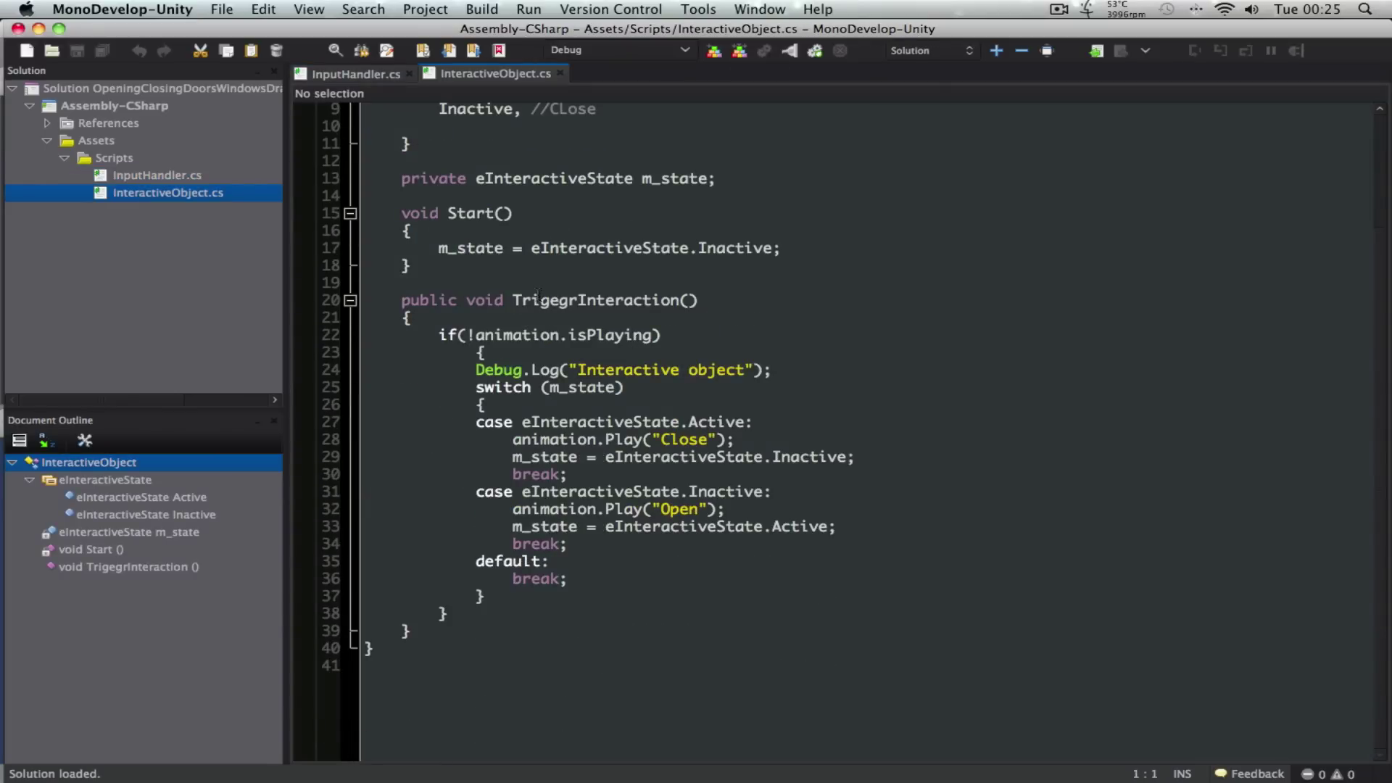
pyautogui.doubleClick(578, 303)
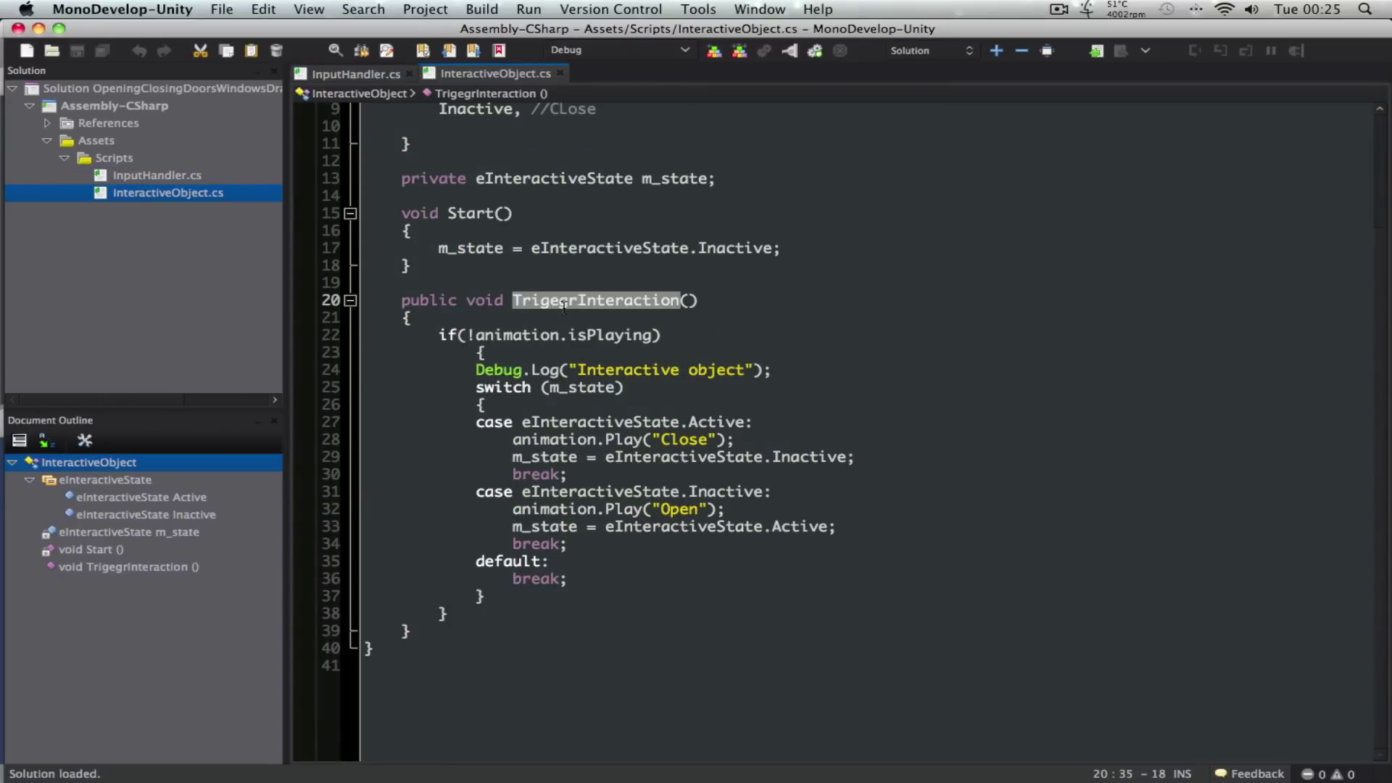
pyautogui.moveTo(580, 302); pyautogui.dragTo(512, 302)
pyautogui.click(545, 302)
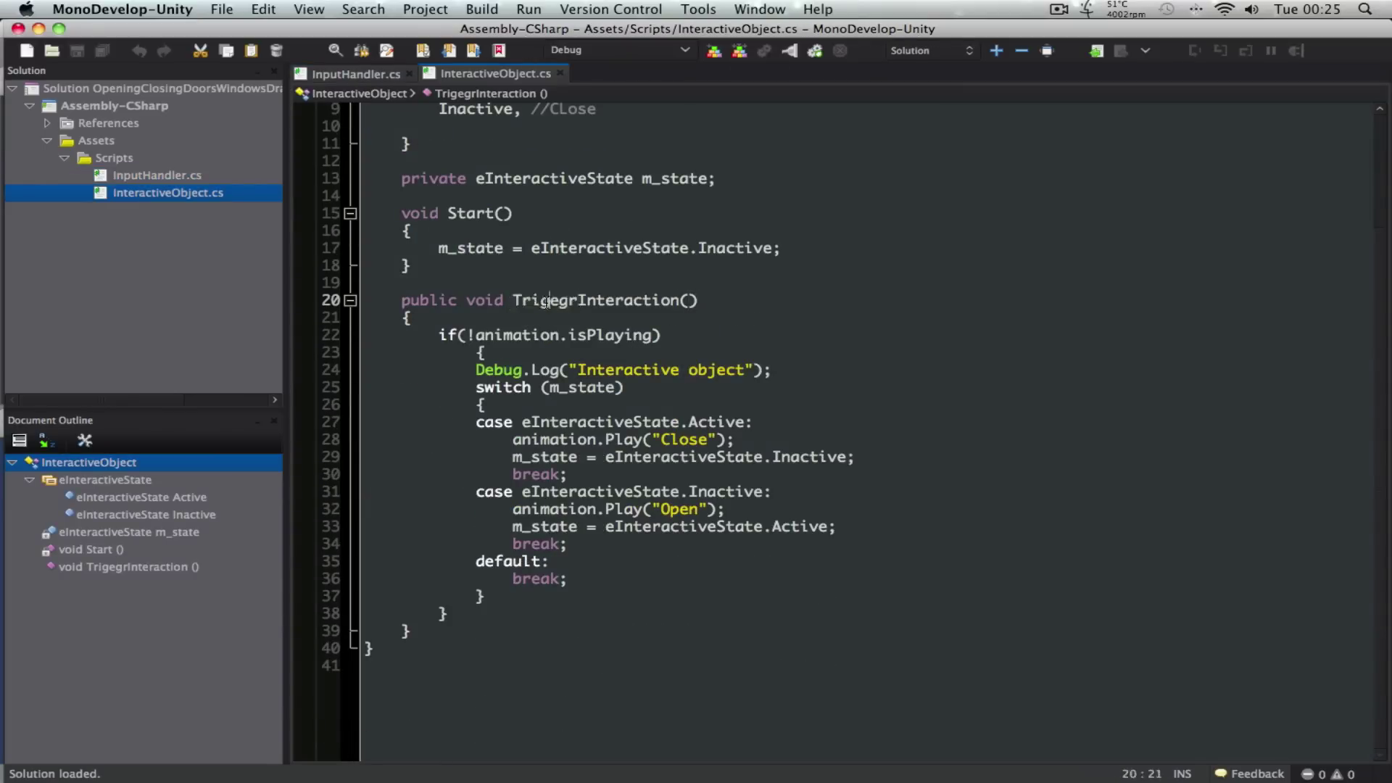
pyautogui.doubleClick(545, 302)
pyautogui.click(586, 335)
pyautogui.doubleClick(590, 303)
pyautogui.press('Down')
pyautogui.press('Down')
pyautogui.press('Down')
pyautogui.doubleClick(577, 300)
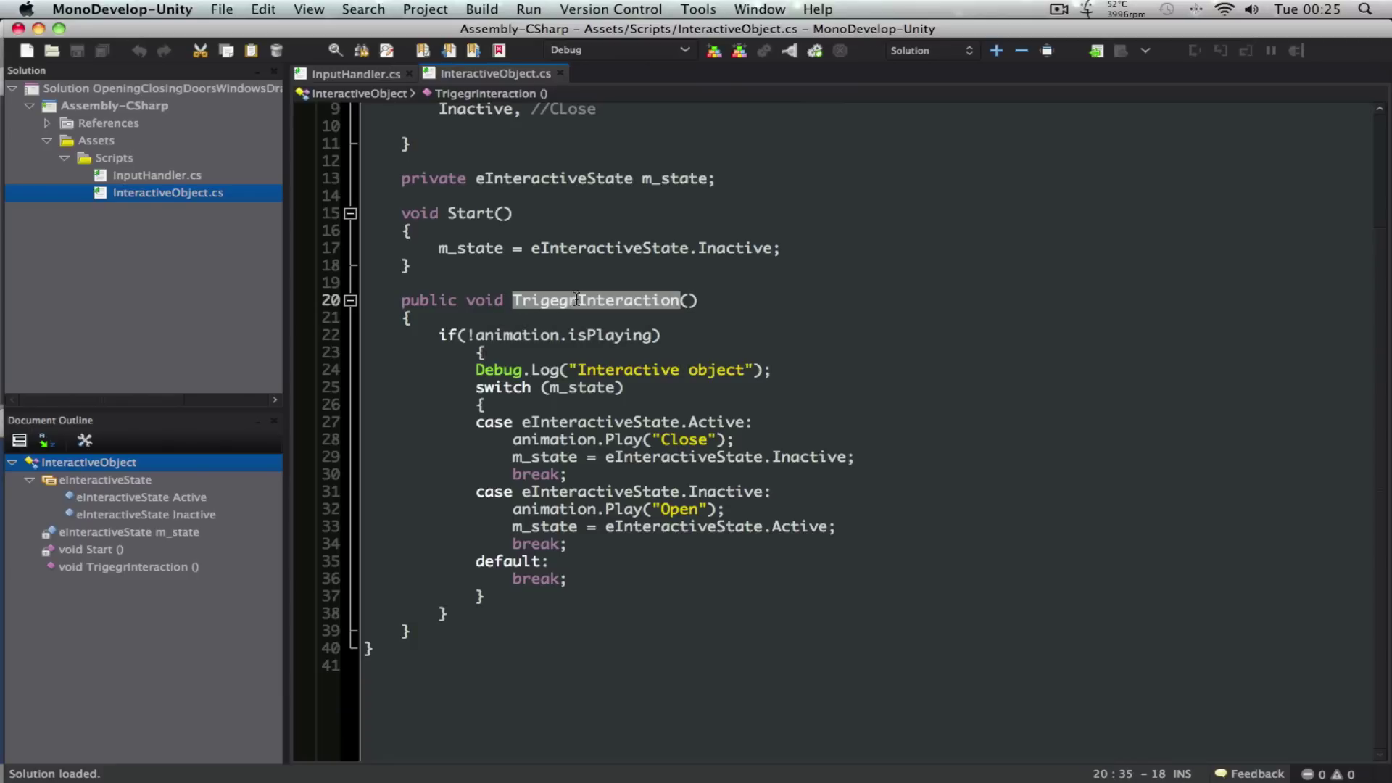
# Step: Check the TrigegrInteraction call in InputHandler.cs, then reselect the method name in InteractiveObject.cs
pyautogui.click(354, 76)
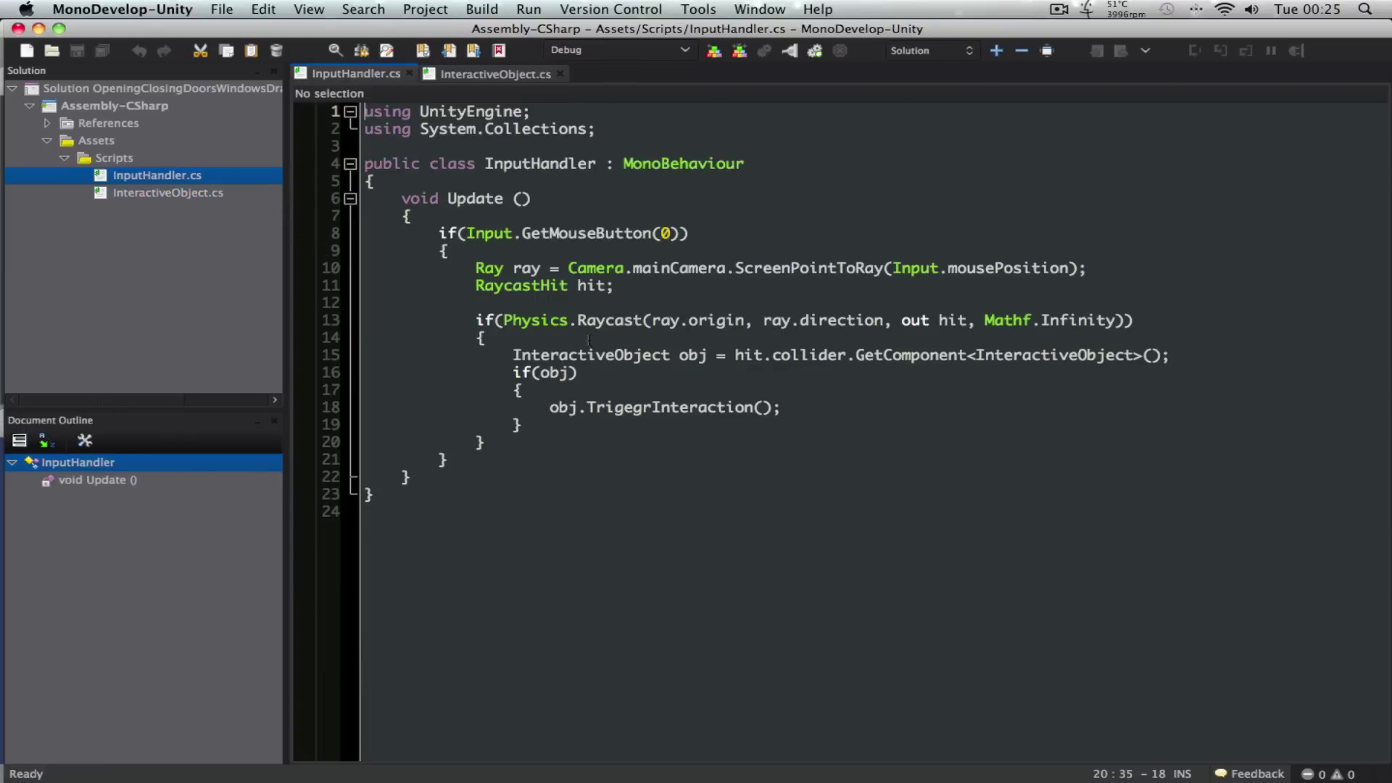
pyautogui.doubleClick(685, 408)
pyautogui.click(490, 75)
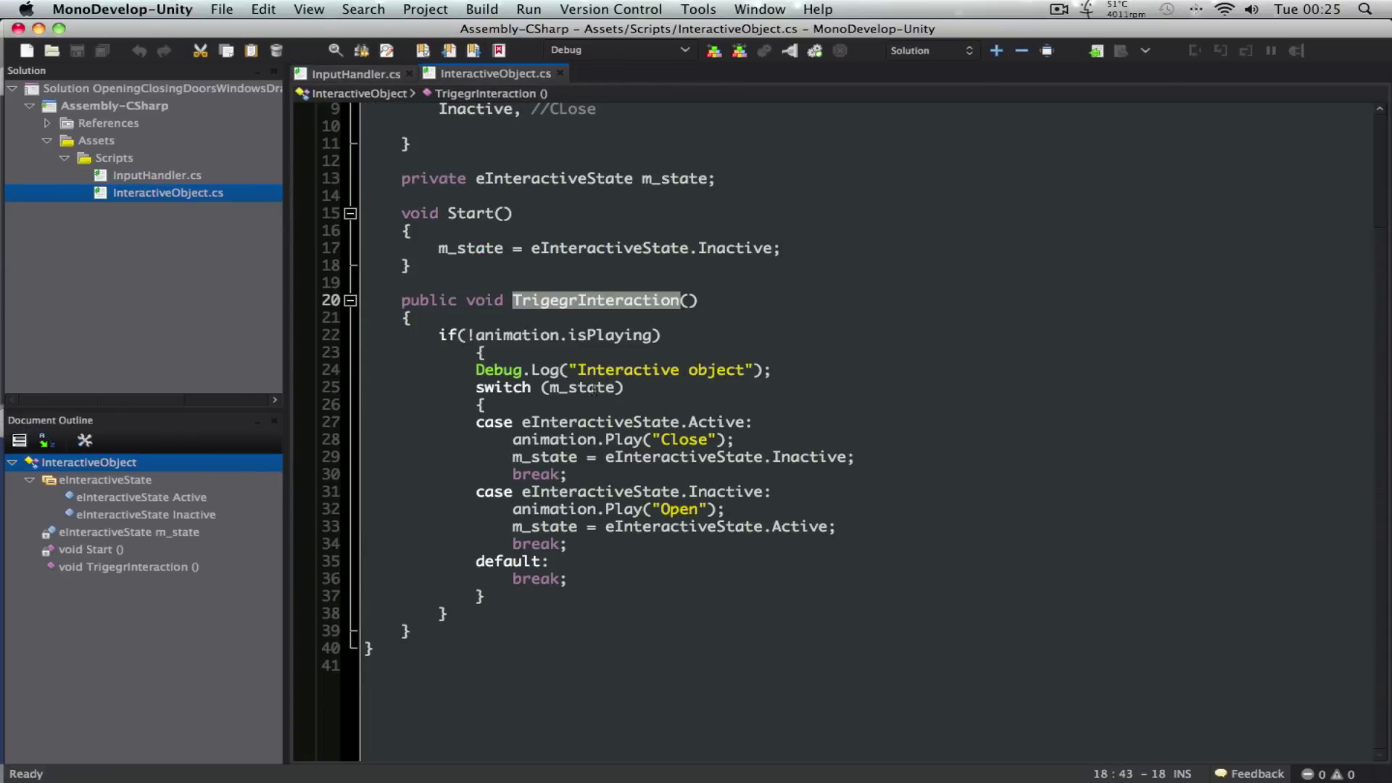
pyautogui.doubleClick(574, 299)
pyautogui.rightClick(587, 302)
pyautogui.click(533, 311)
pyautogui.click(543, 300)
pyautogui.doubleClick(594, 302)
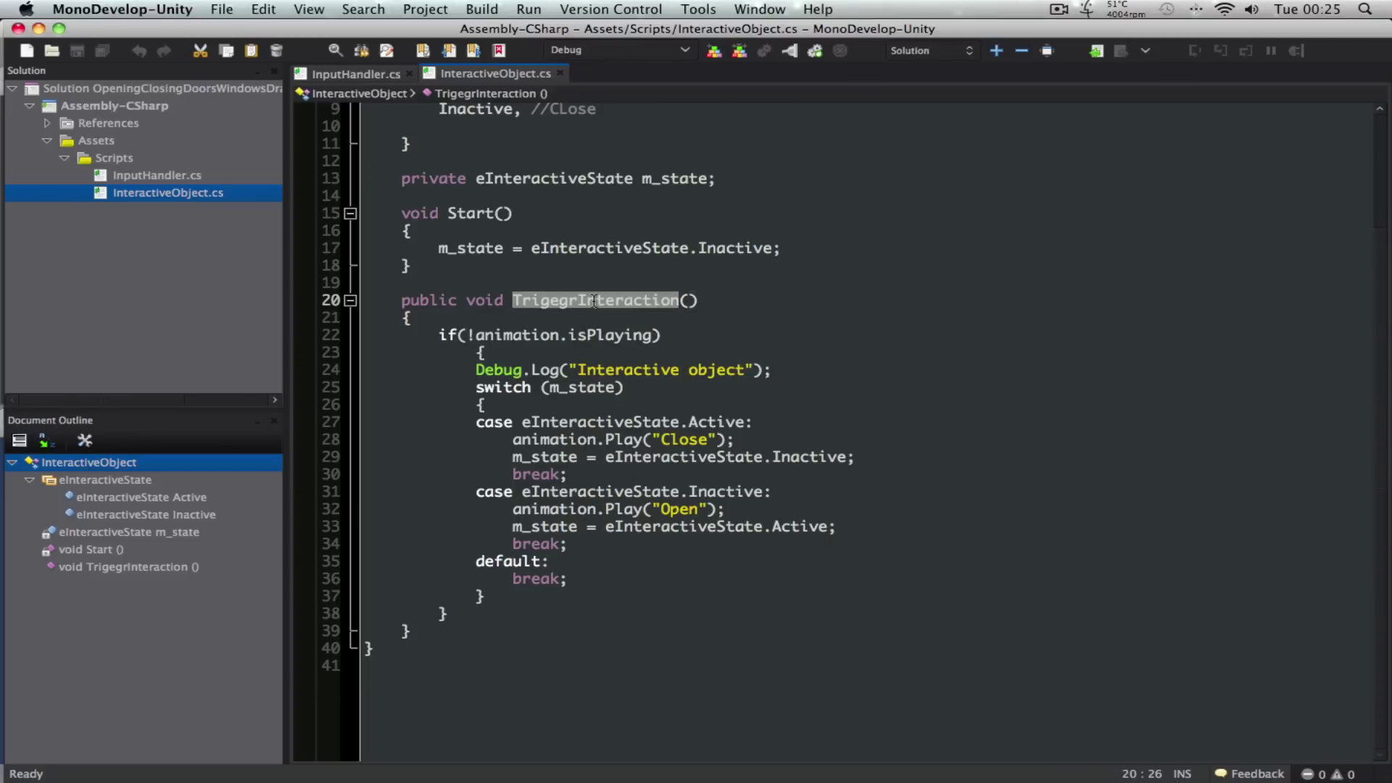
# Step: Refactor-rename the method from TrigegrInteraction to TriggerInteraction
pyautogui.rightClick(594, 301)
pyautogui.moveTo(826, 319)
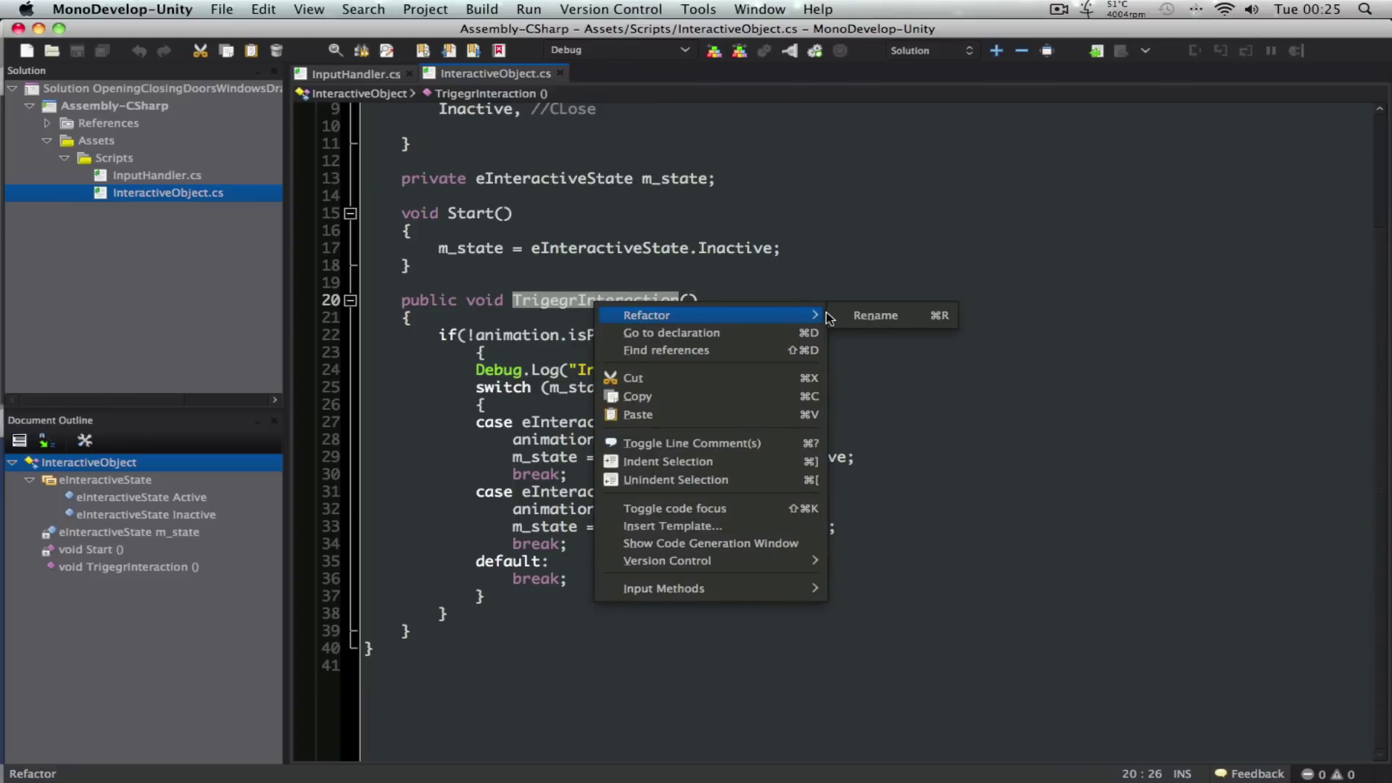
pyautogui.click(876, 317)
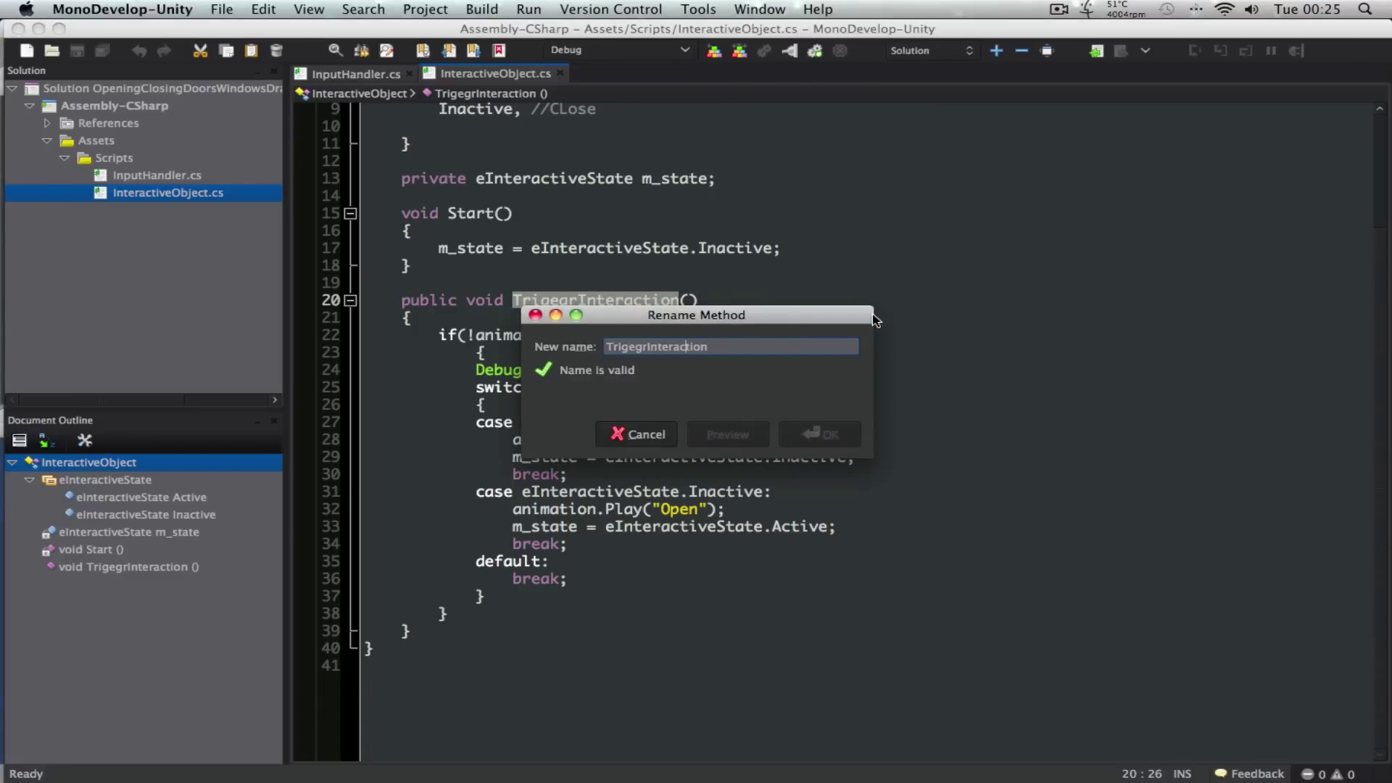
pyautogui.press('BackSpace')
pyautogui.write('e')
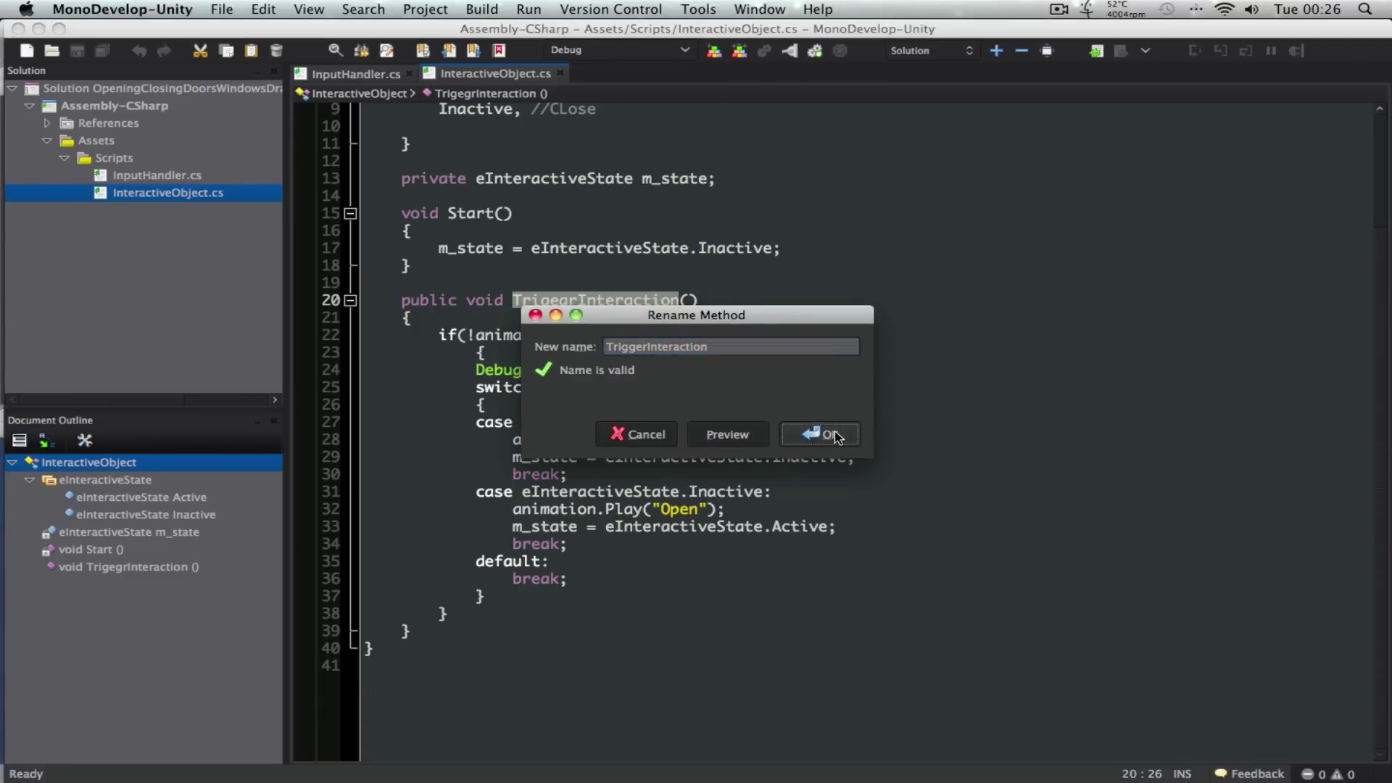
pyautogui.click(826, 434)
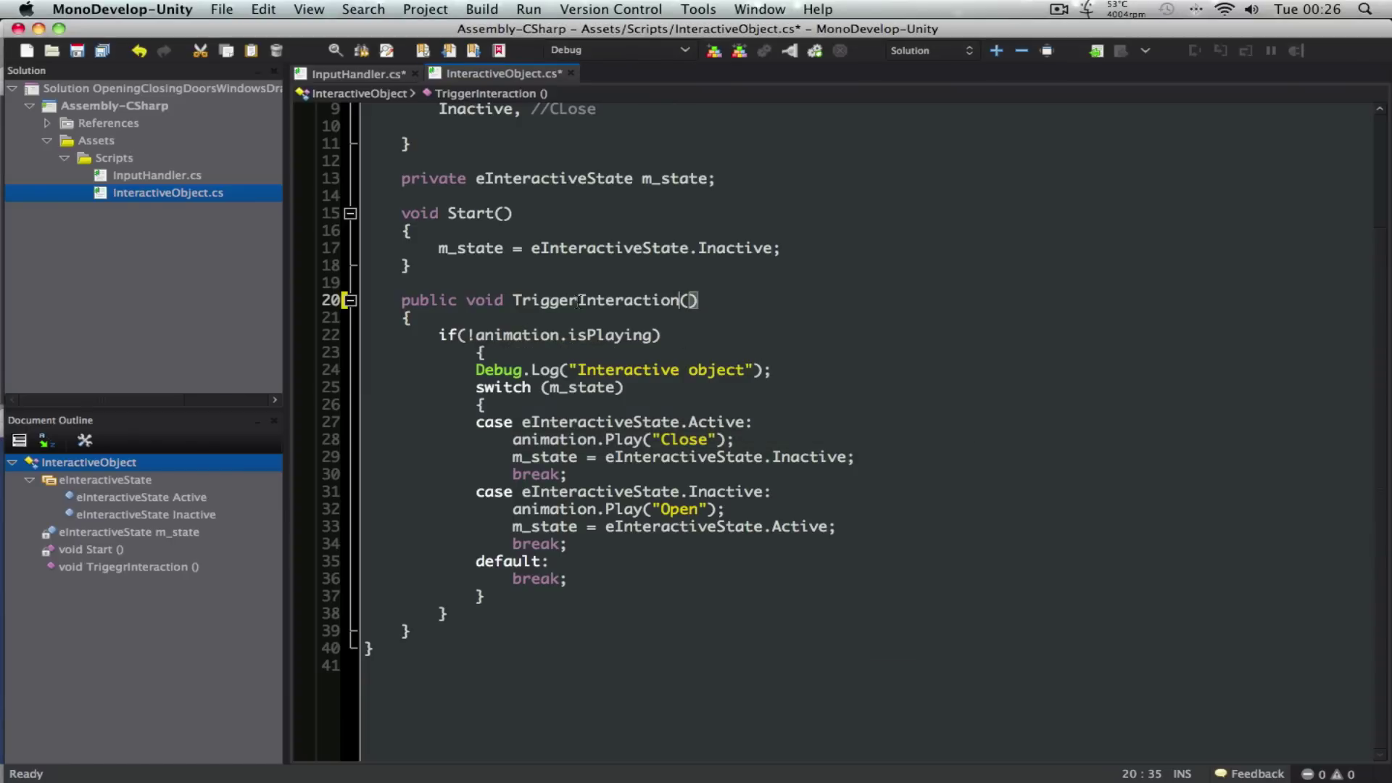
# Step: Fix the capitalisation in the //Open and //Close comments and tab-align them
pyautogui.scroll(3, 584, 303)
pyautogui.click(552, 235)
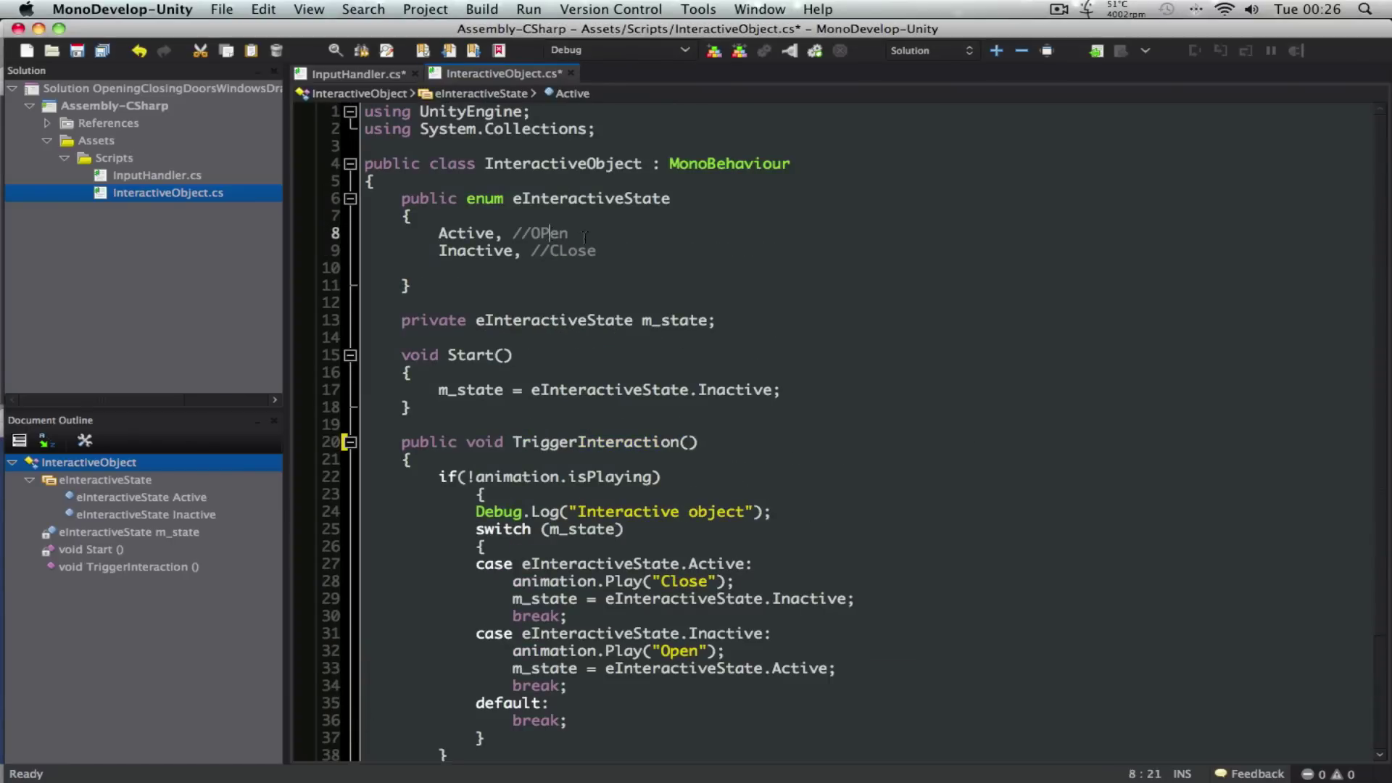
pyautogui.press('BackSpace')
pyautogui.write('p')
pyautogui.press('Down')
pyautogui.press('Right')
pyautogui.press('BackSpace')
pyautogui.write('l')
pyautogui.press('Up')
pyautogui.press('Left')
pyautogui.press('Left')
pyautogui.press('Left')
pyautogui.press('Left')
pyautogui.press('Tab')
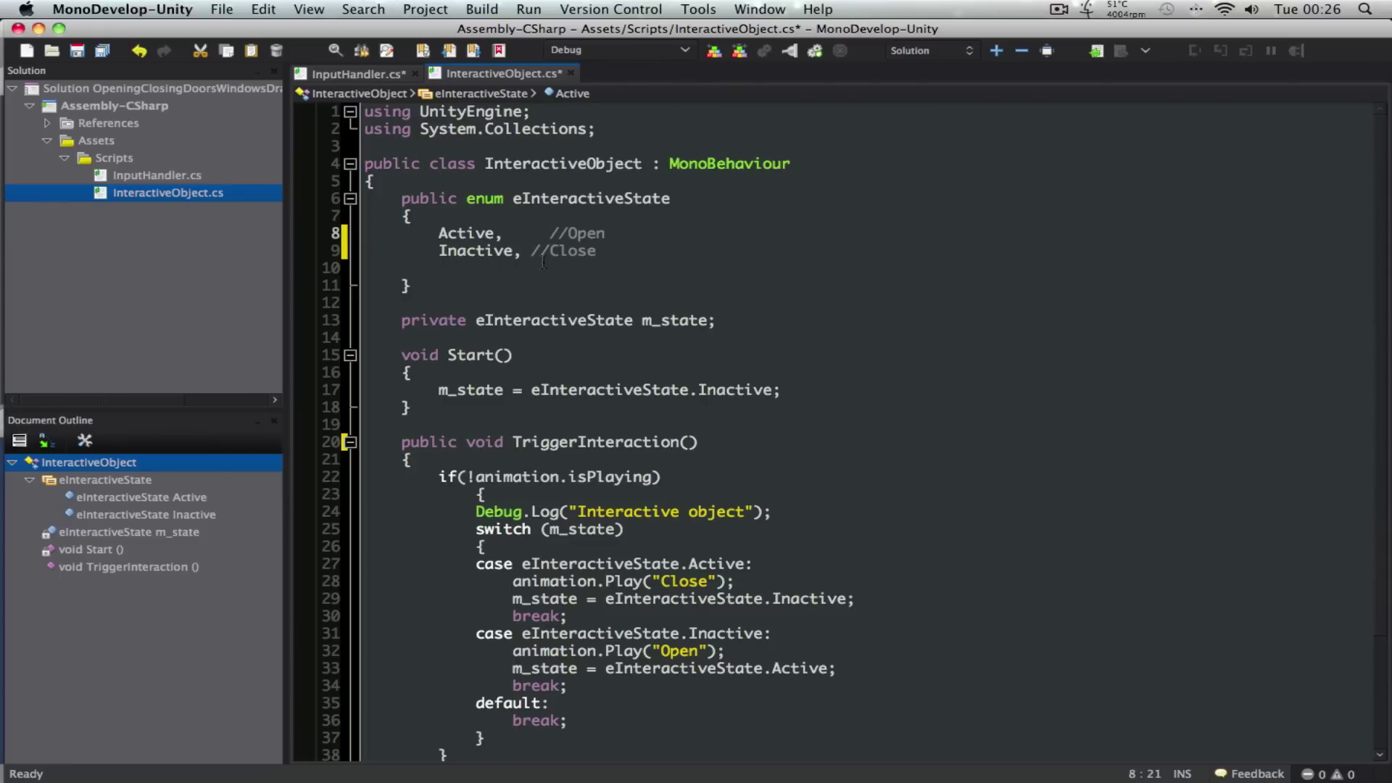
pyautogui.press('Down')
pyautogui.press('Tab')
# Step: Rename the m_state field to m_State throughout the script and save it
pyautogui.doubleClick(674, 319)
pyautogui.rightClick(718, 319)
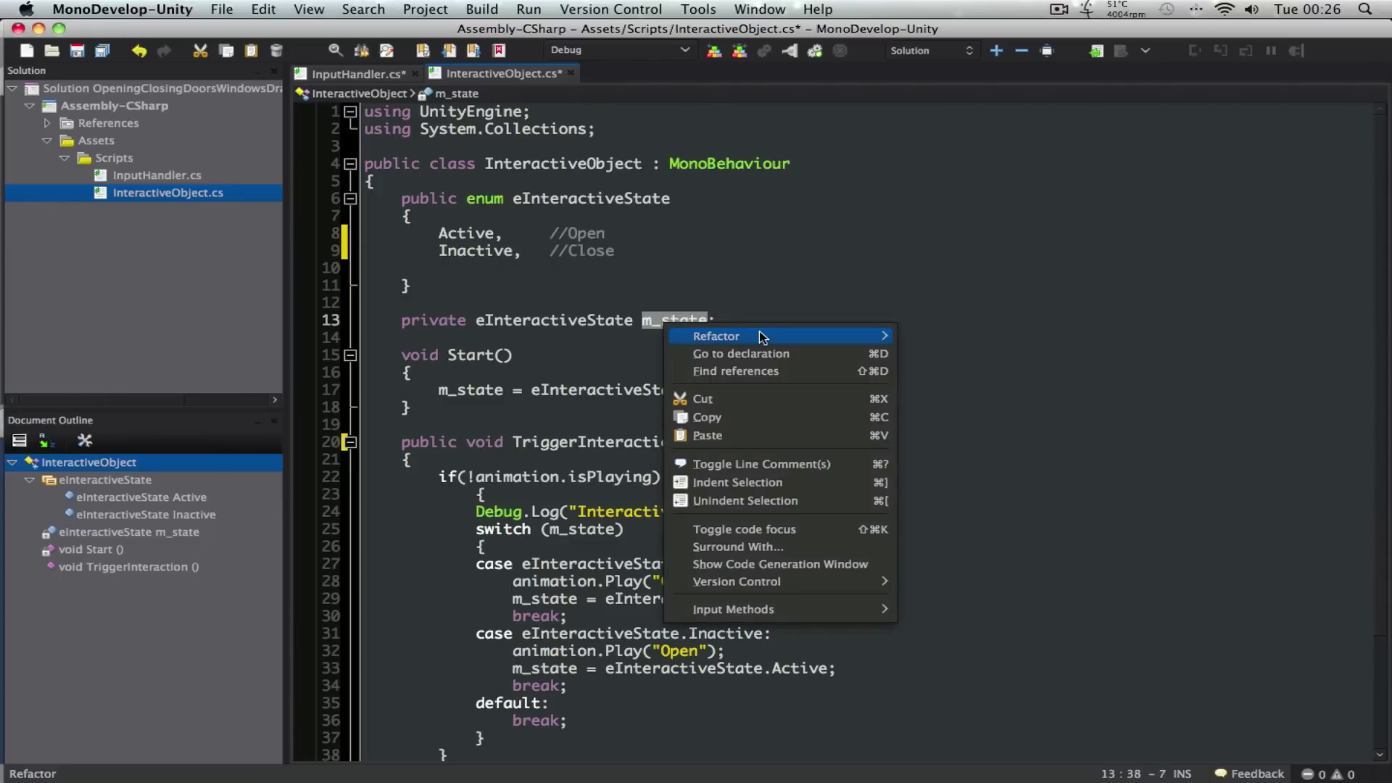
pyautogui.moveTo(776, 333)
pyautogui.click(943, 334)
pyautogui.press('Right')
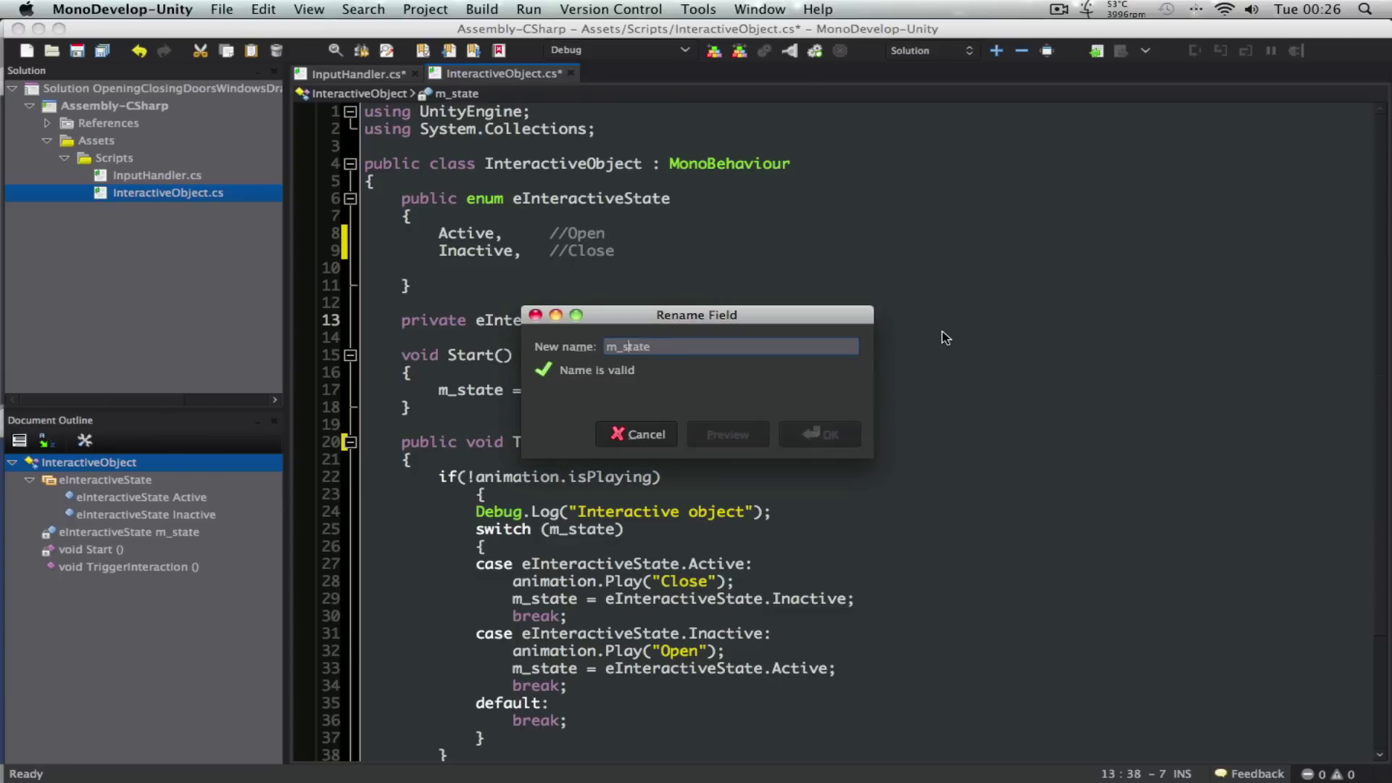
pyautogui.press('Delete')
pyautogui.write('S')
pyautogui.click(820, 433)
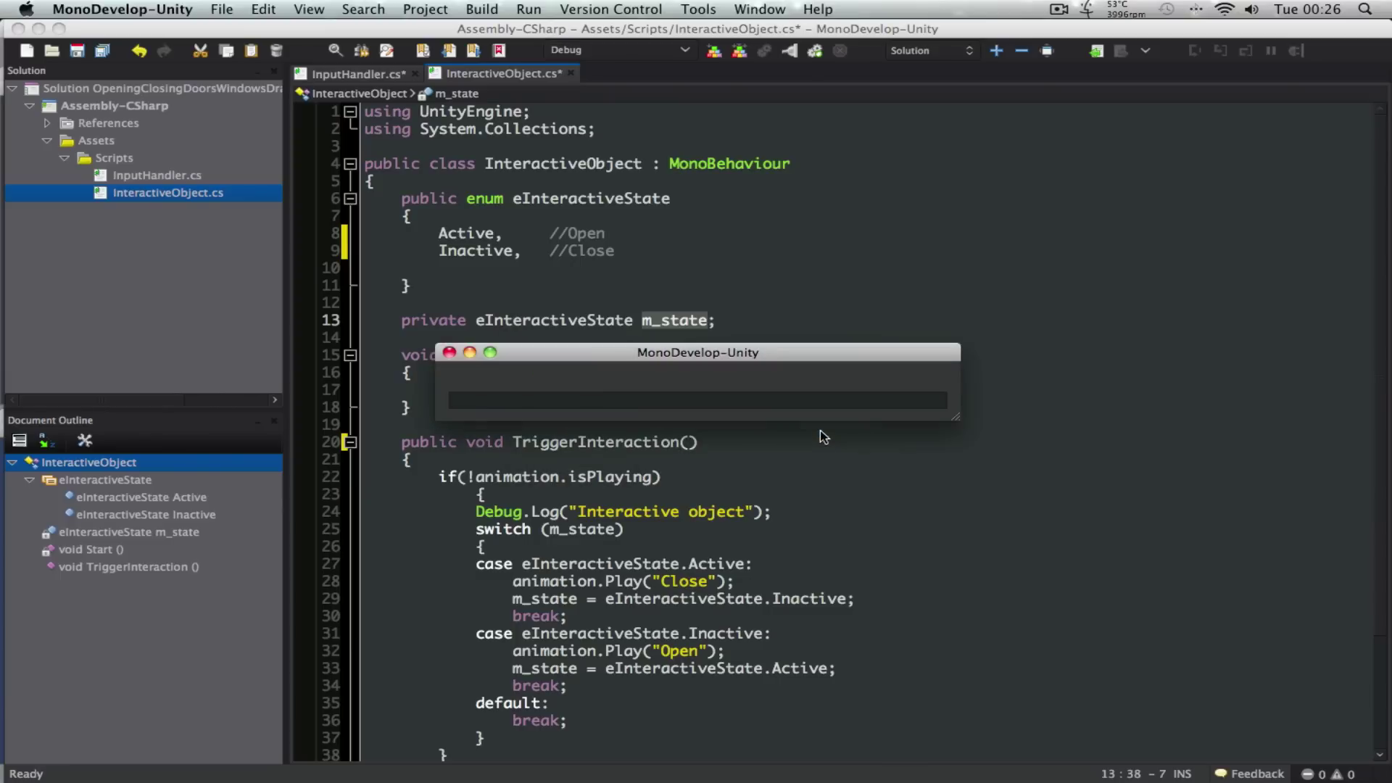
pyautogui.click(728, 293)
pyautogui.press('super+s')
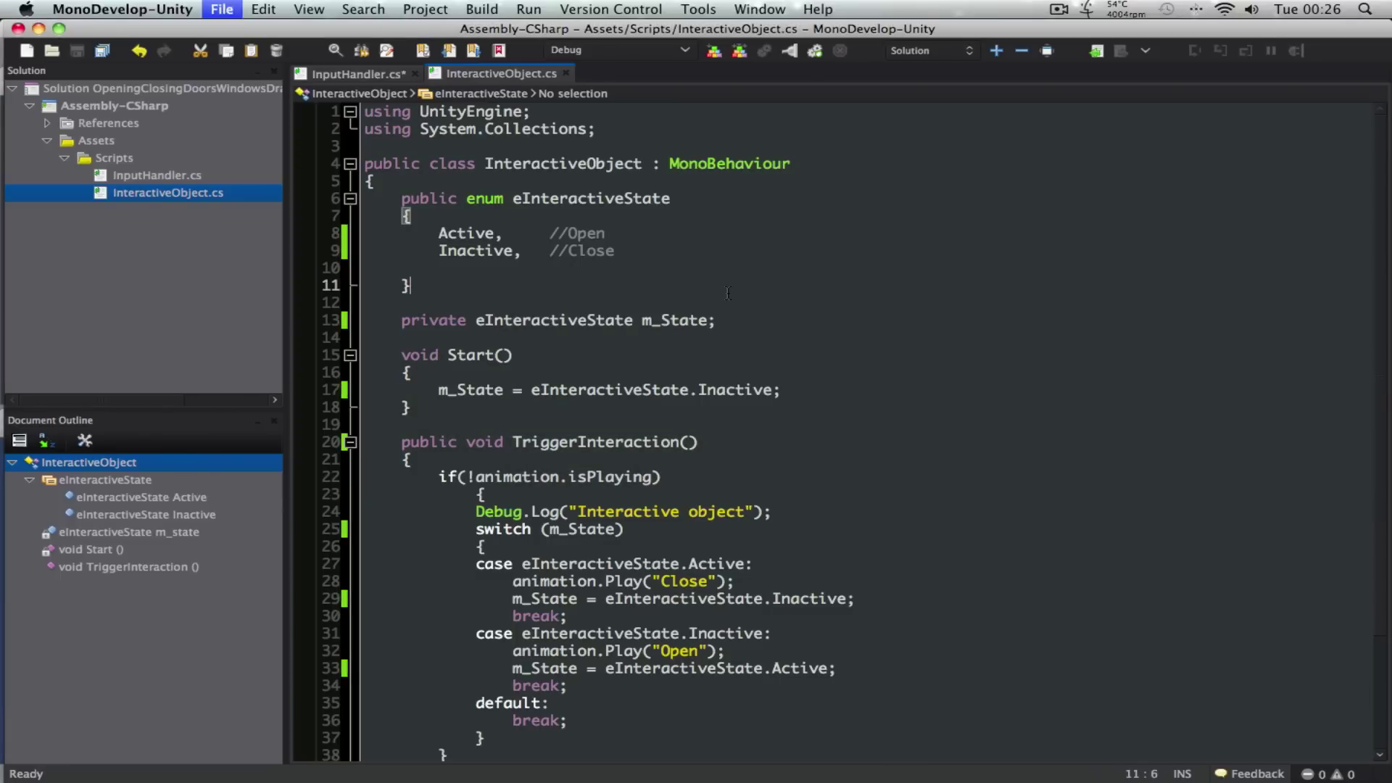
# Step: Back in Unity, prefix the Pivot object's name with 'Door' to make it DoorPivot
pyautogui.press('super+Tab')
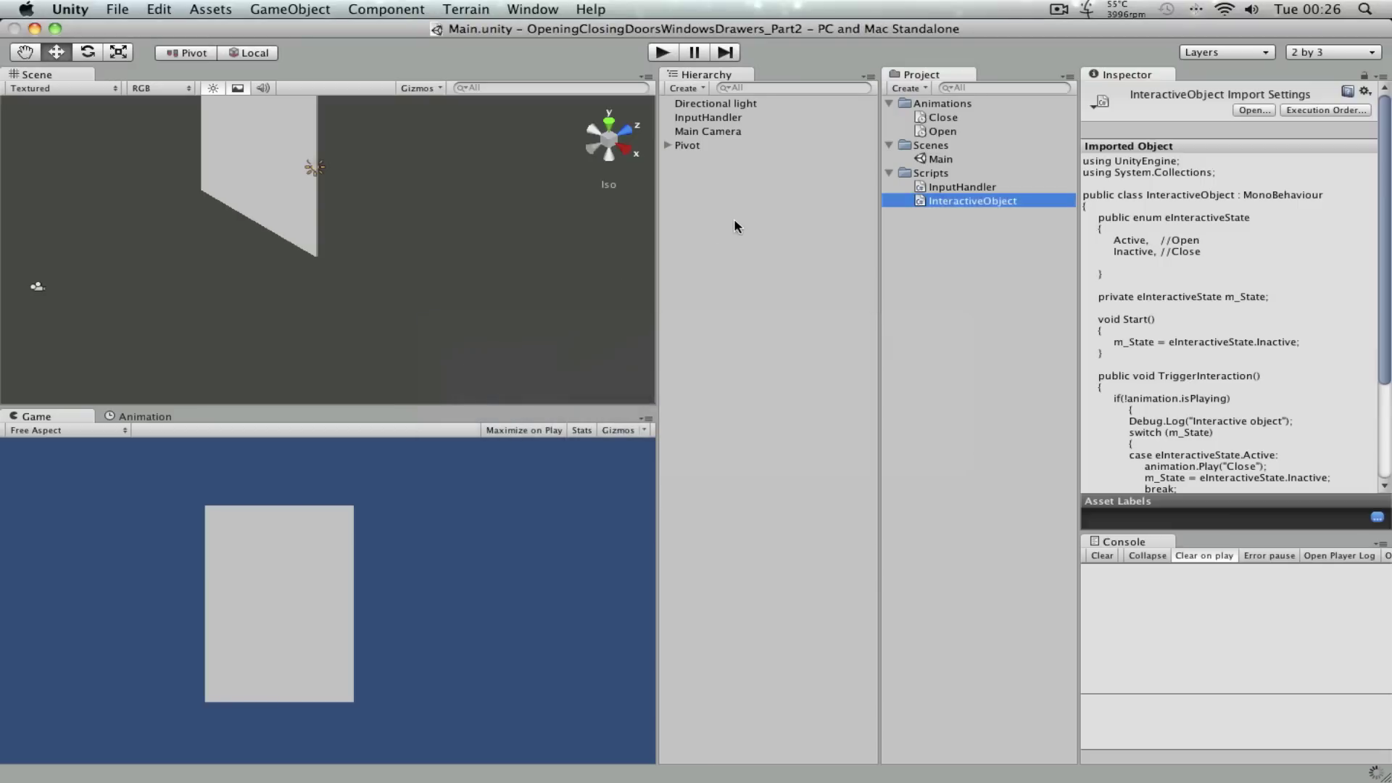
pyautogui.click(590, 208)
pyautogui.click(733, 147)
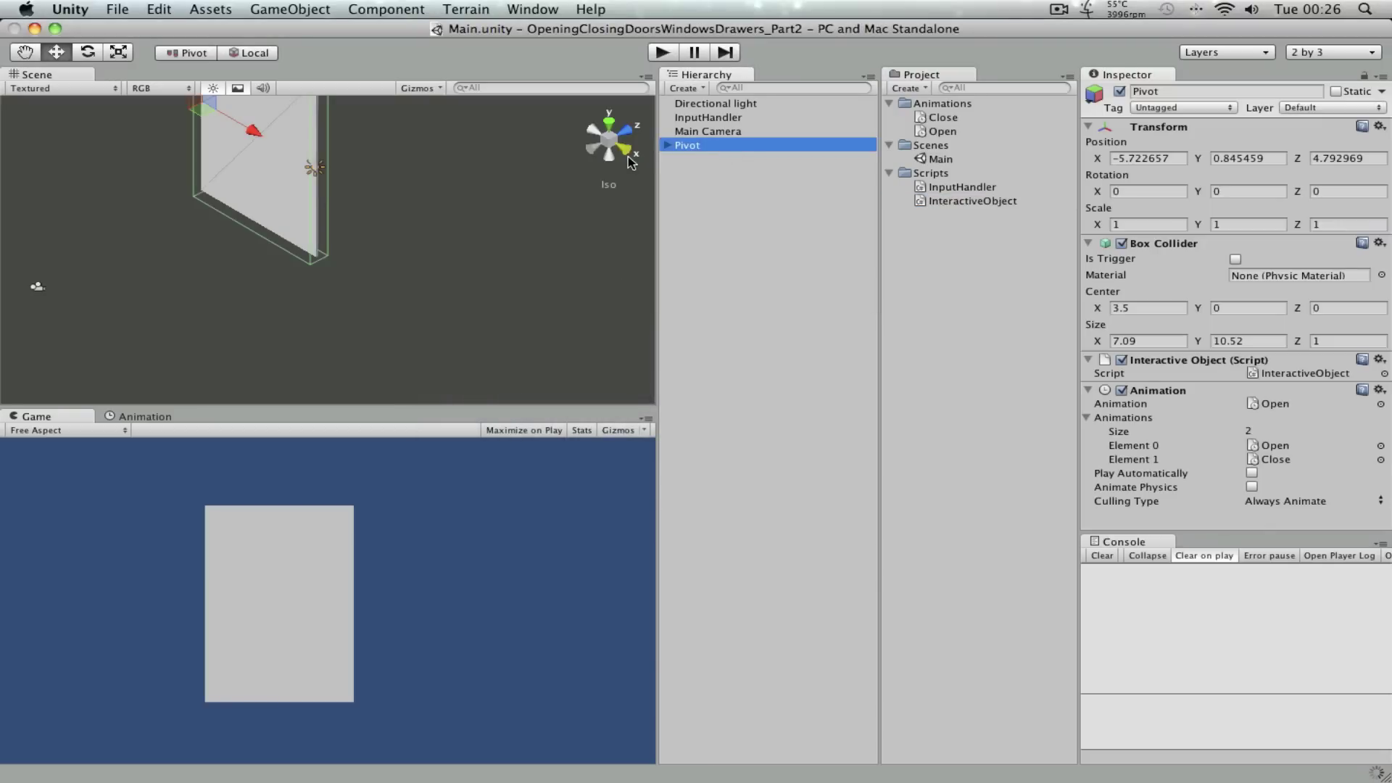
pyautogui.click(1185, 91)
pyautogui.press('Left')
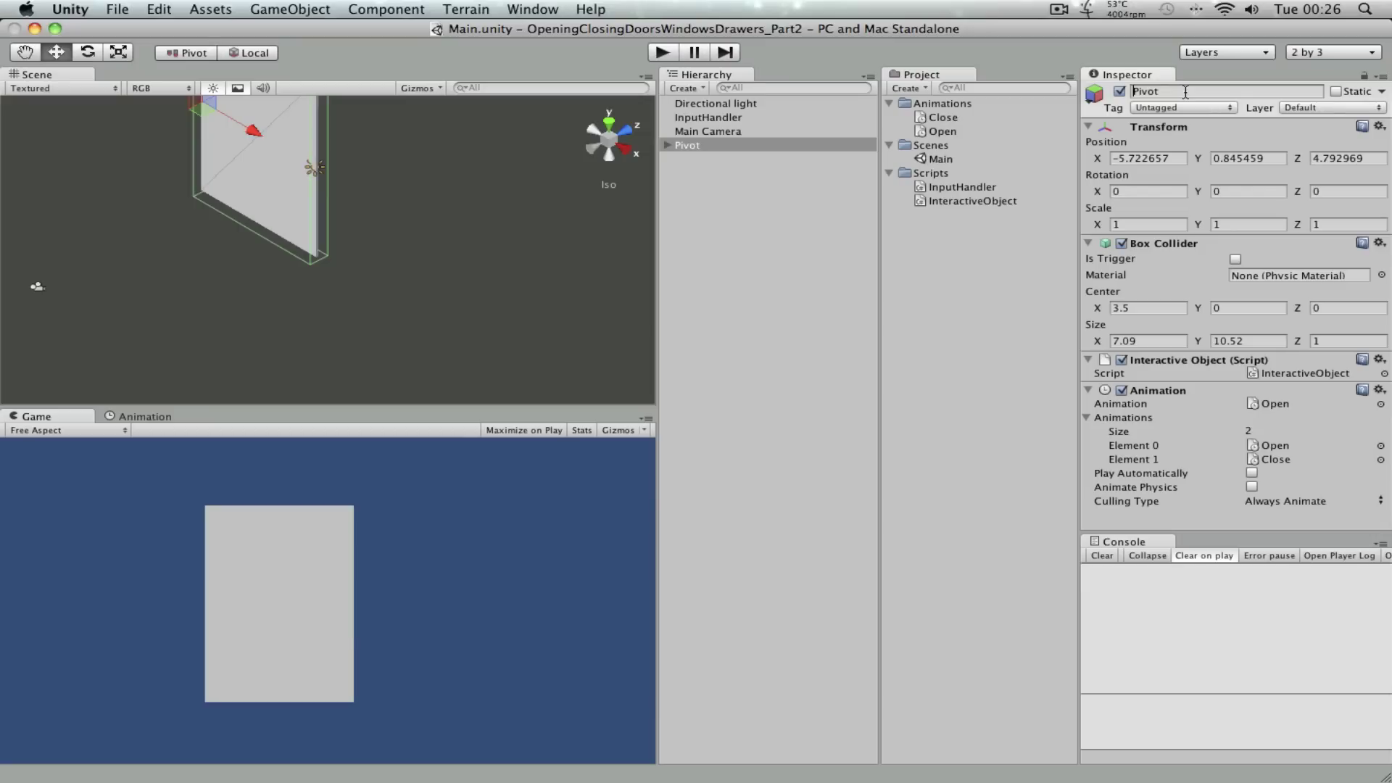
pyautogui.write('Door')
pyautogui.press('Return')
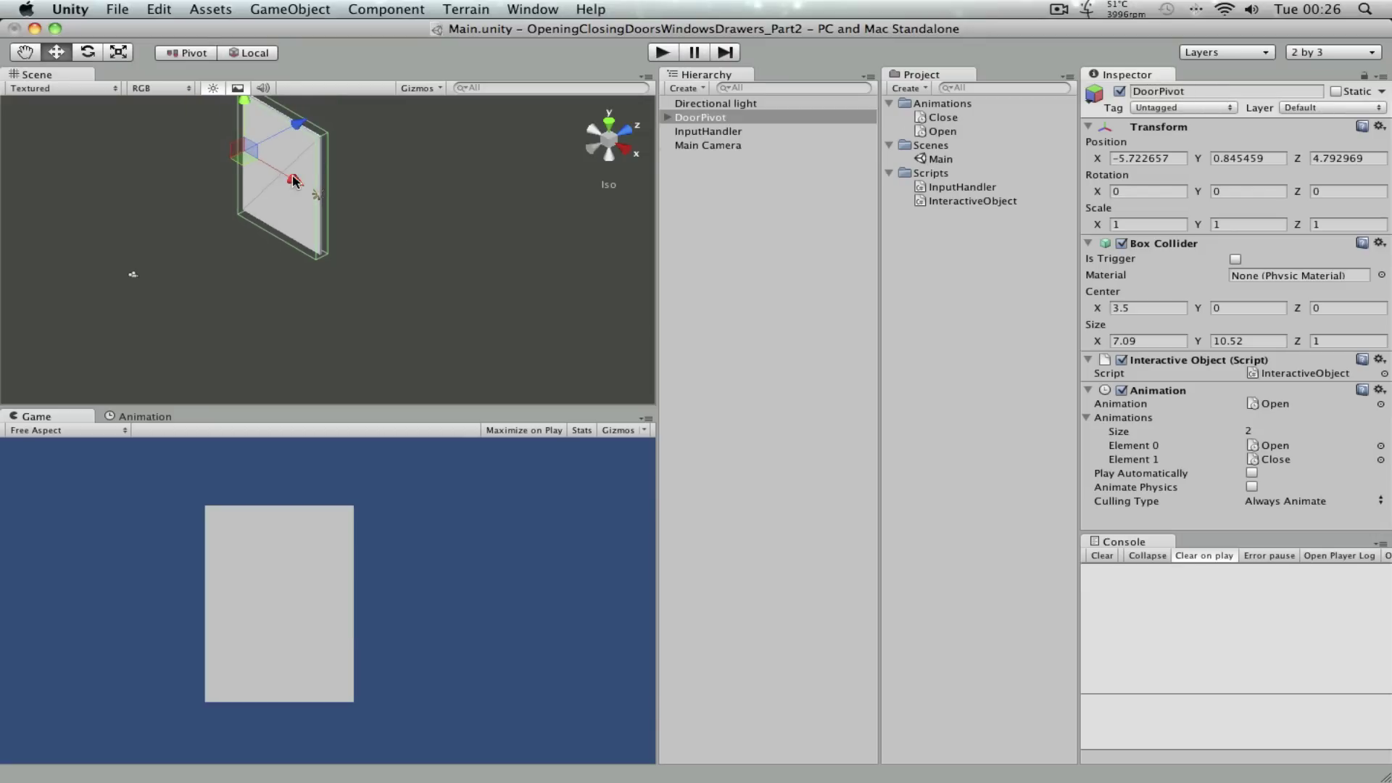
# Step: Slide DoorPivot further left along X and add a new cube to the scene
pyautogui.moveTo(253, 131); pyautogui.dragTo(165, 177)
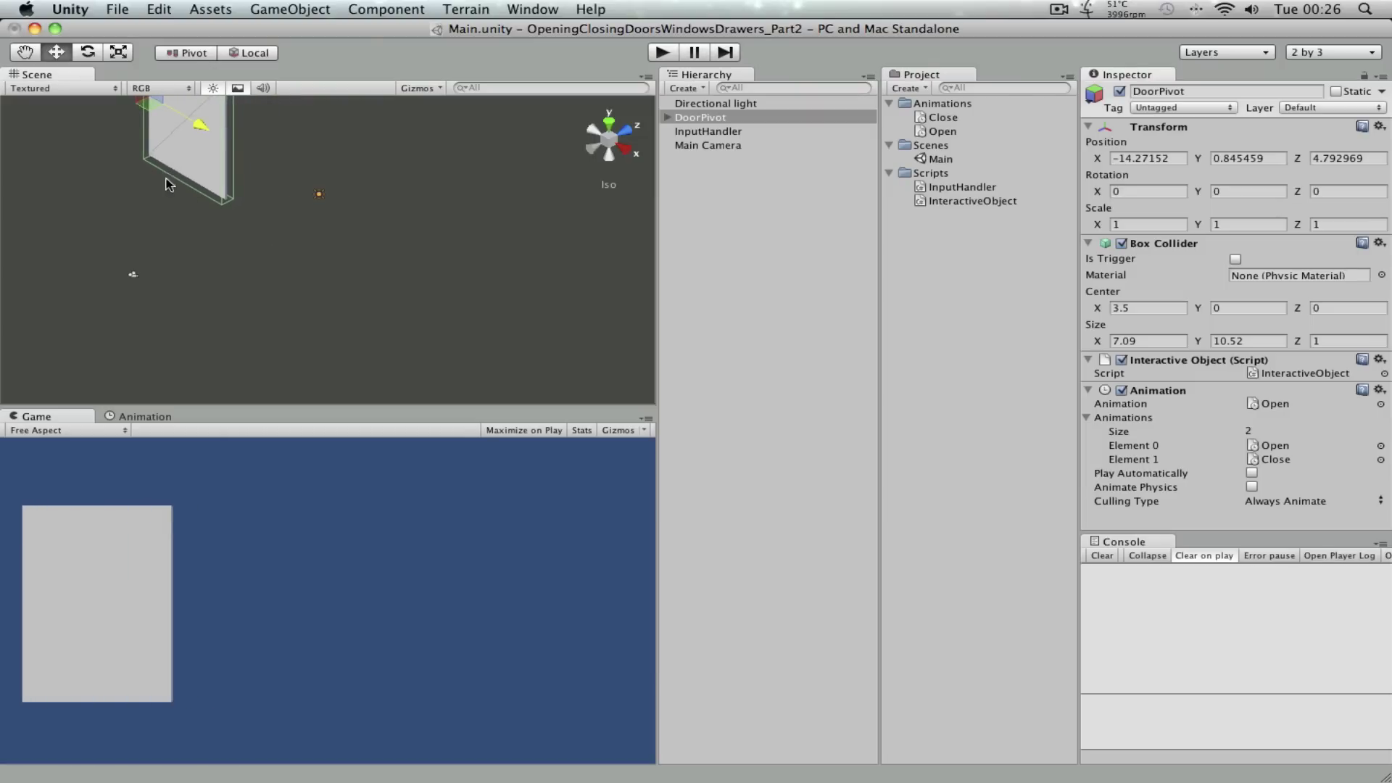
pyautogui.keyDown('alt'); pyautogui.moveTo(413, 218); pyautogui.dragTo(355, 208); pyautogui.keyUp('alt')
pyautogui.click(693, 211)
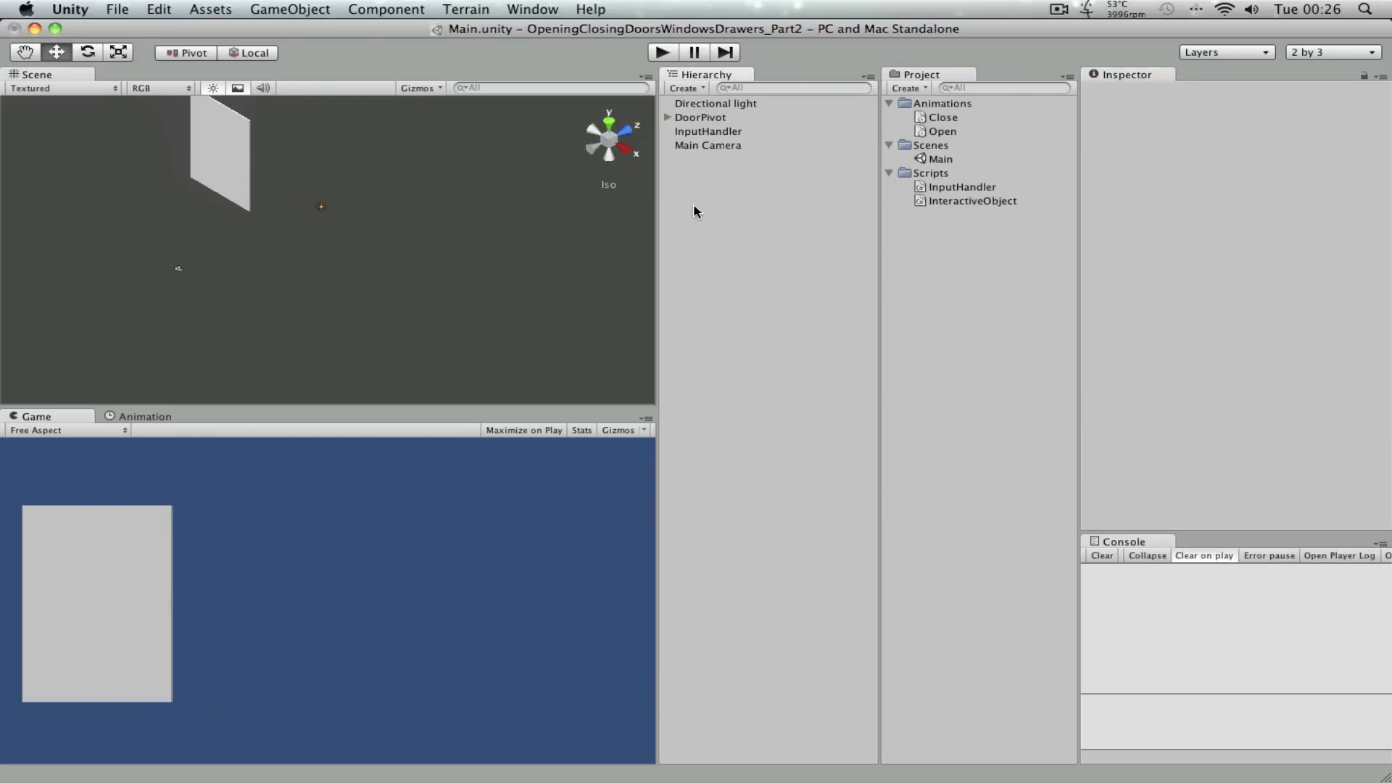
pyautogui.click(290, 9)
pyautogui.moveTo(304, 46)
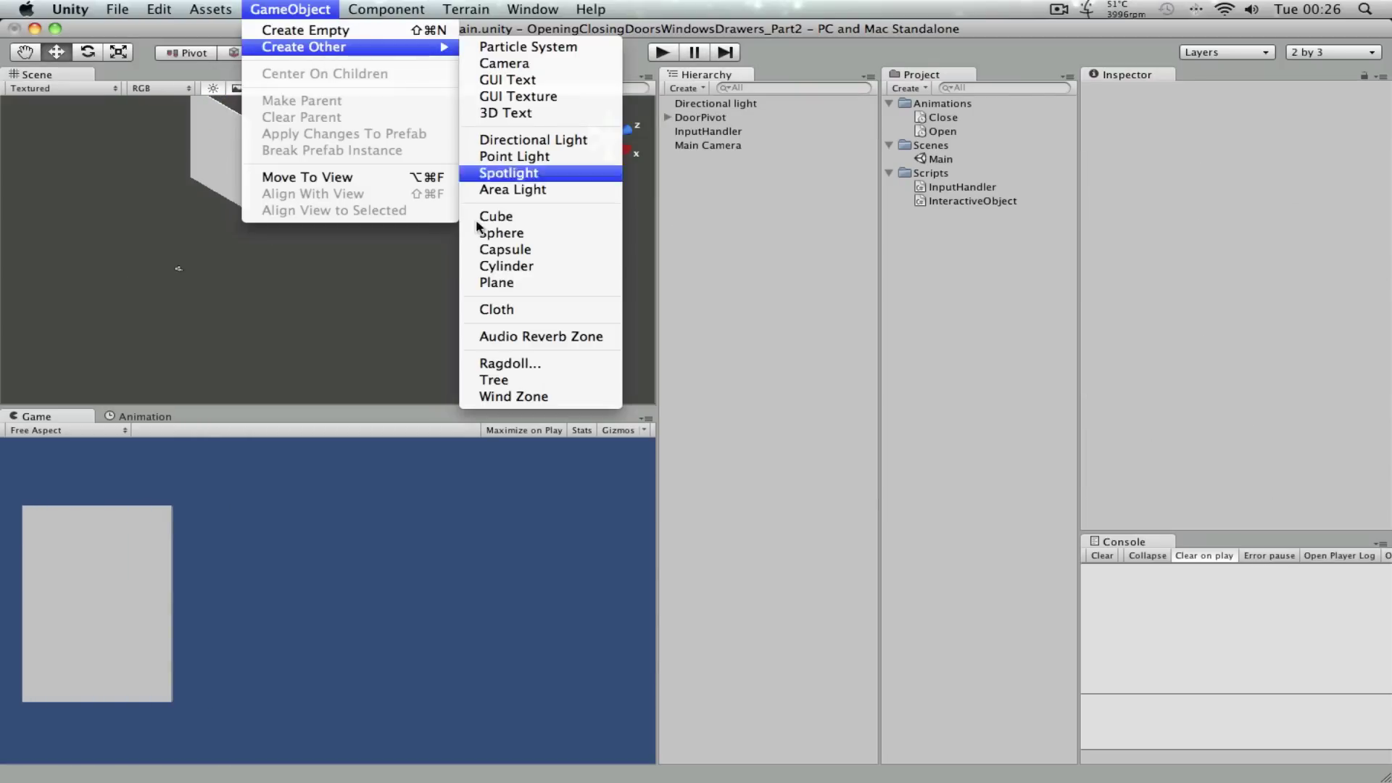
pyautogui.click(561, 217)
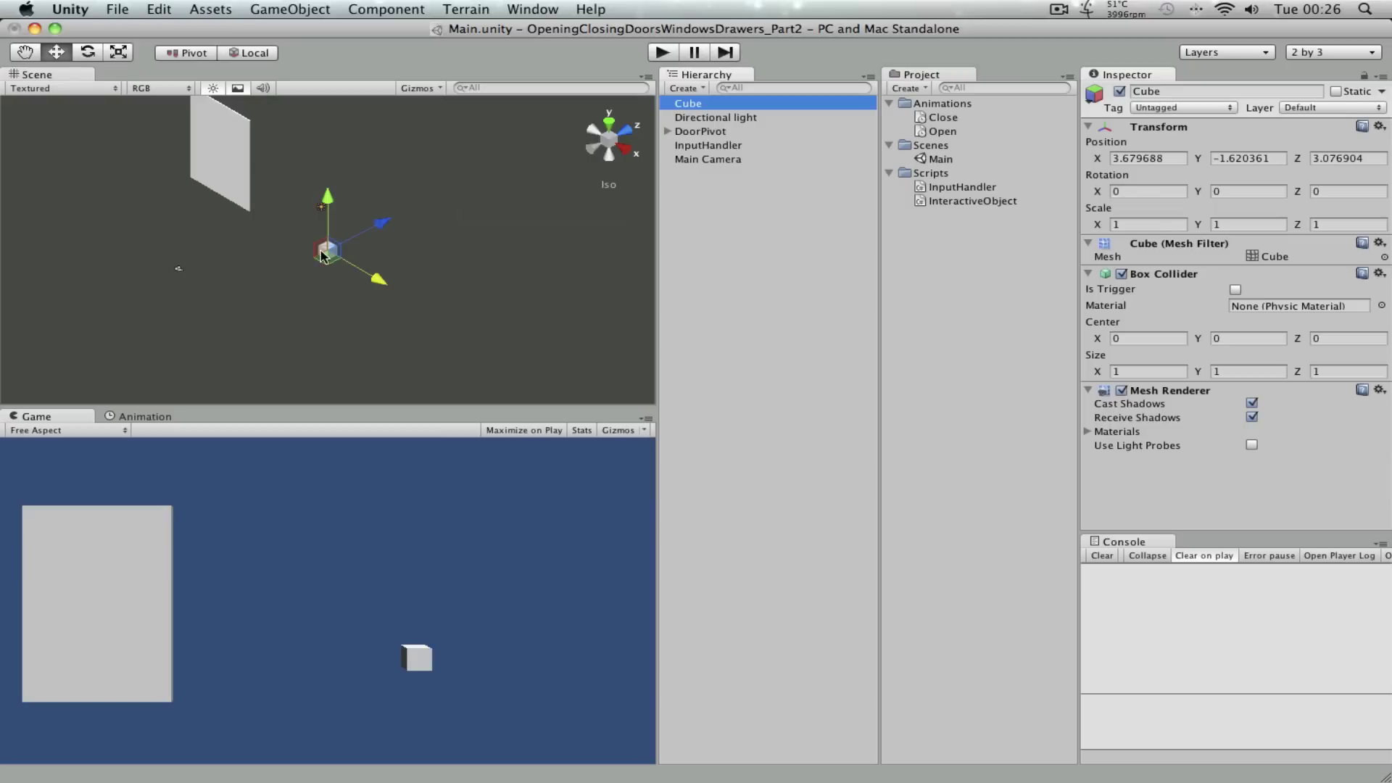
# Step: Scale the cube to about 4.83 × 6.35 × 4.83, push it back along Z, and name it DrawerMain
pyautogui.press('r')
pyautogui.moveTo(335, 255); pyautogui.dragTo(661, 189)
pyautogui.moveTo(330, 250)
pyautogui.mouseDown()
pyautogui.moveTo(352, 242)
pyautogui.moveTo(343, 249)
pyautogui.mouseUp()
pyautogui.moveTo(328, 189); pyautogui.dragTo(326, 177)
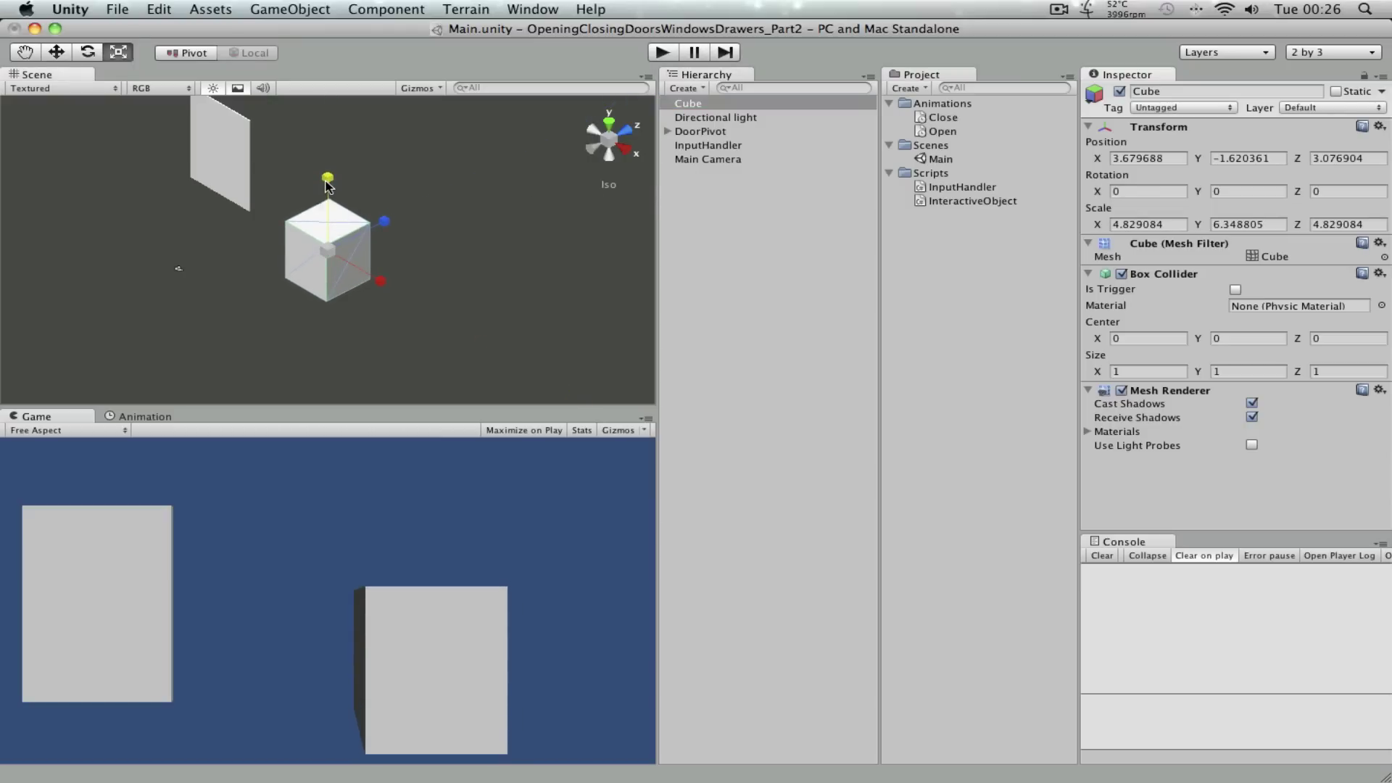
pyautogui.keyDown('alt'); pyautogui.moveTo(405, 254); pyautogui.dragTo(273, 297); pyautogui.keyUp('alt')
pyautogui.press('w')
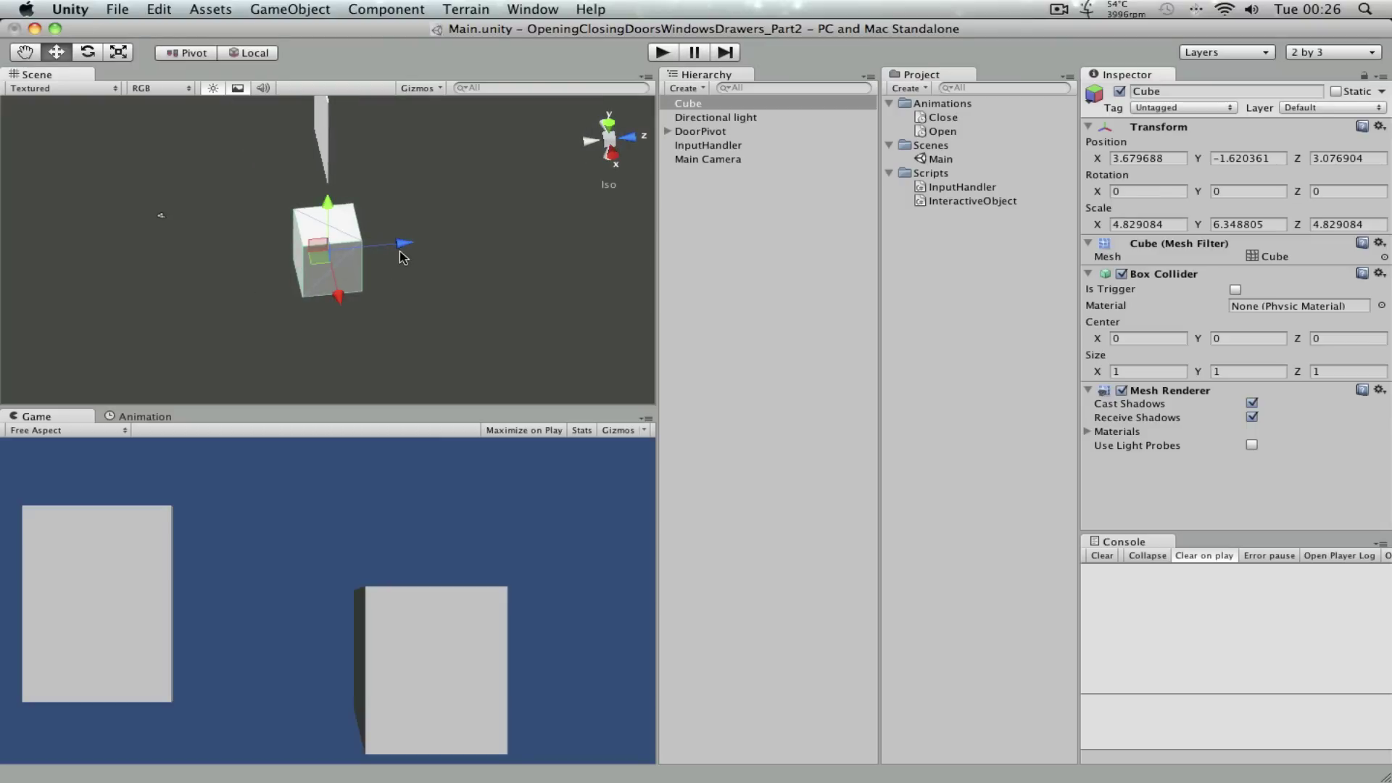
pyautogui.moveTo(403, 249); pyautogui.dragTo(445, 249)
pyautogui.click(733, 103)
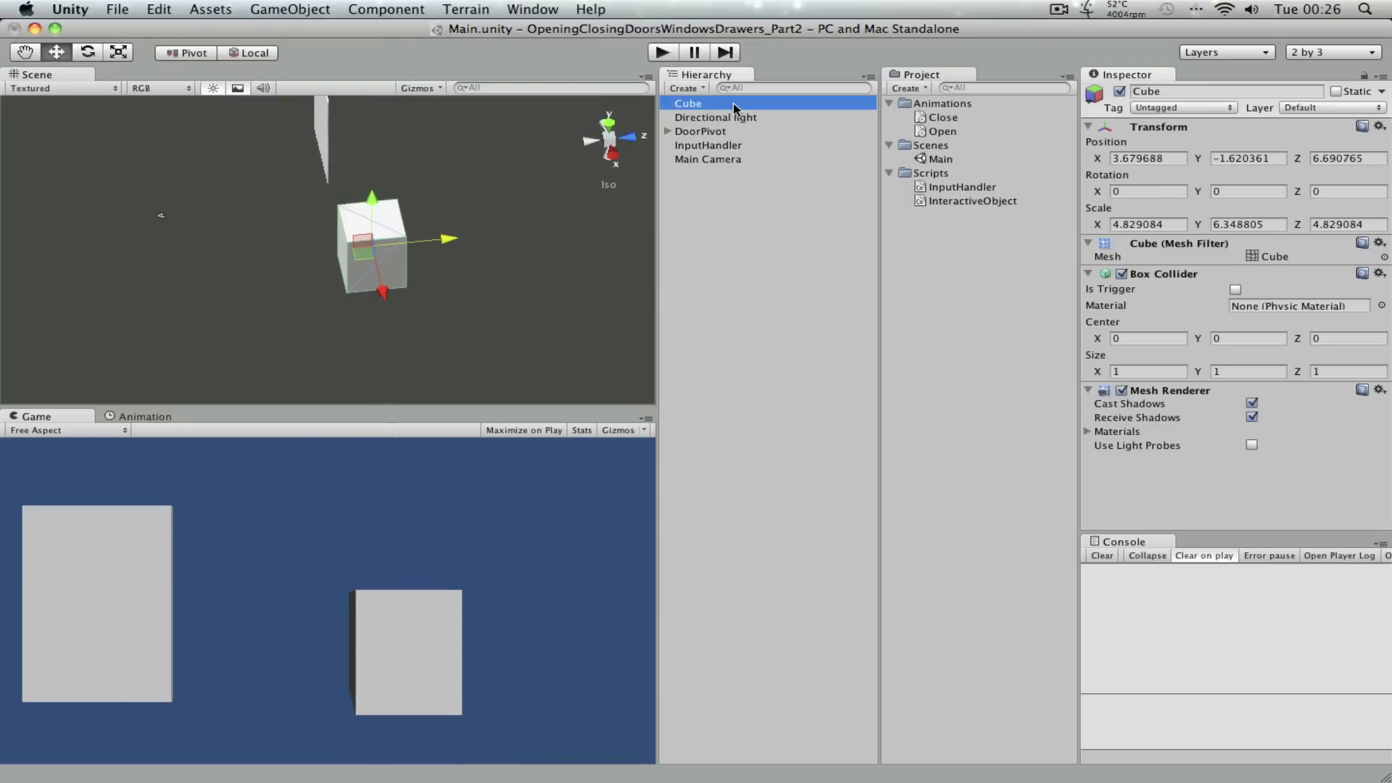
pyautogui.write('Dra')
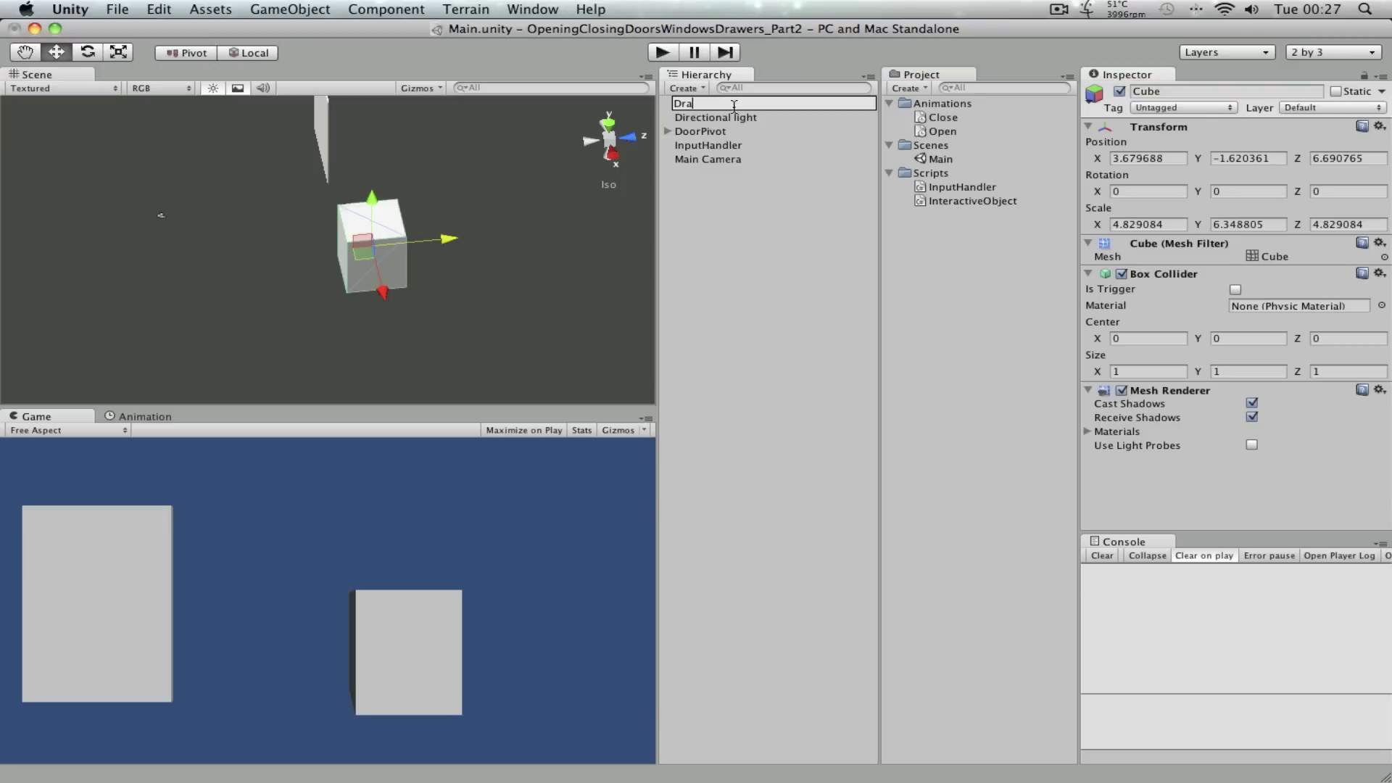
pyautogui.write('werMain')
pyautogui.press('Return')
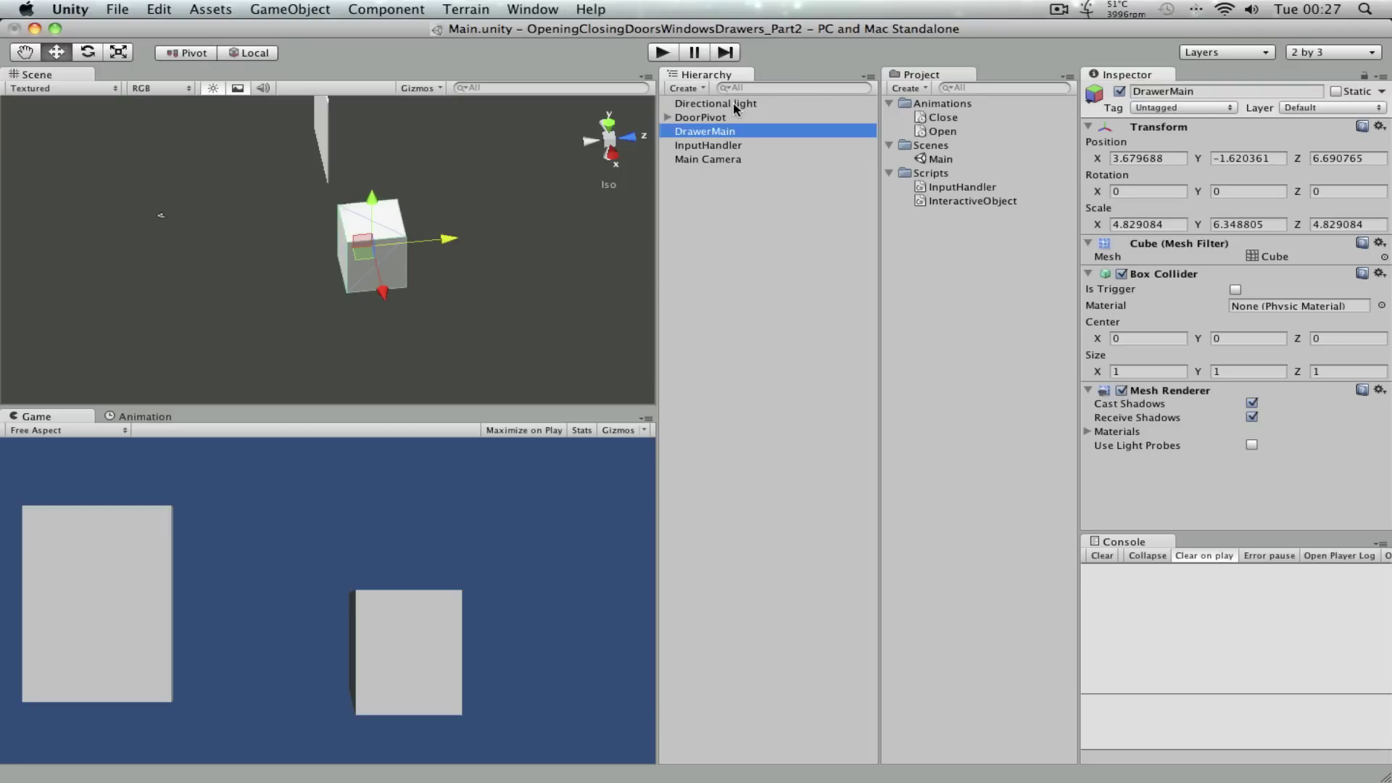
# Step: Add another cube, frame it in the view and scale it up
pyautogui.click(290, 8)
pyautogui.moveTo(310, 48)
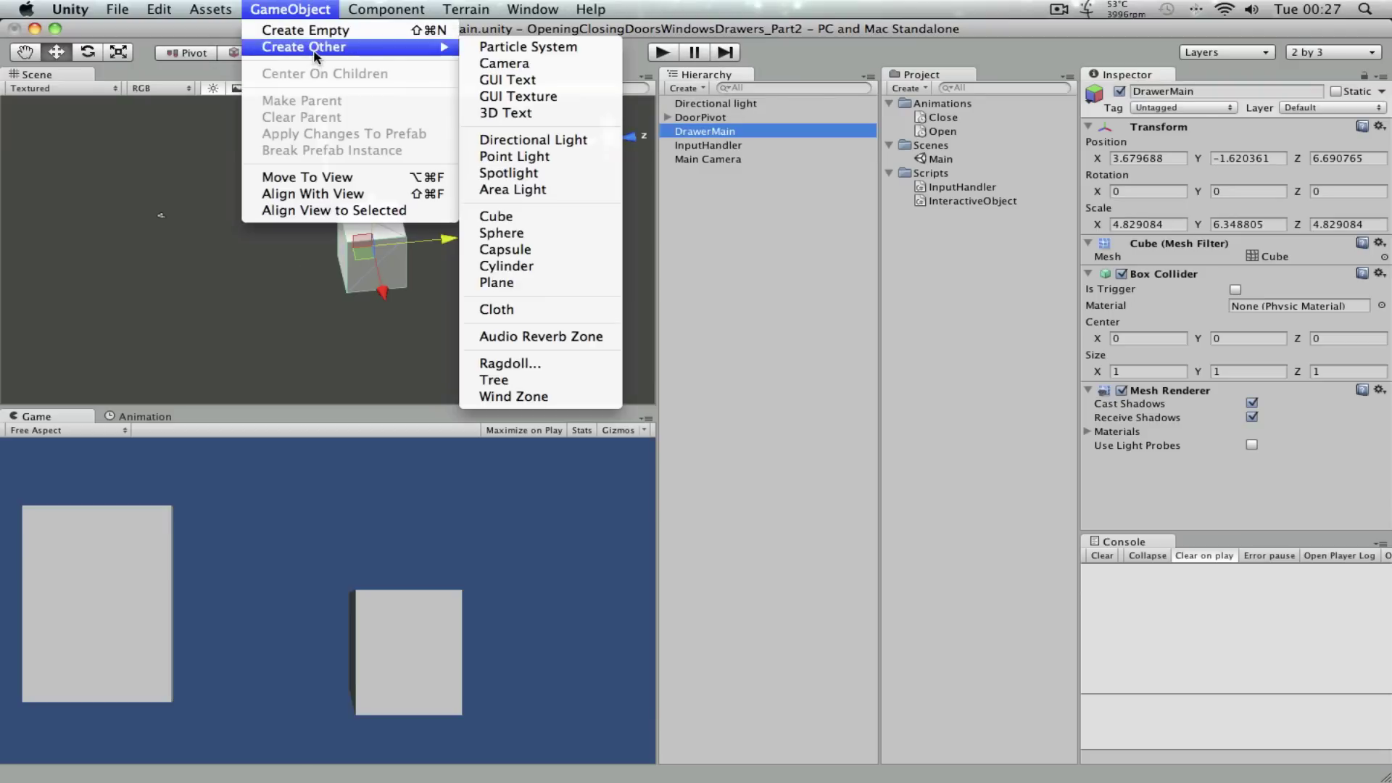
pyautogui.click(507, 216)
pyautogui.press('f')
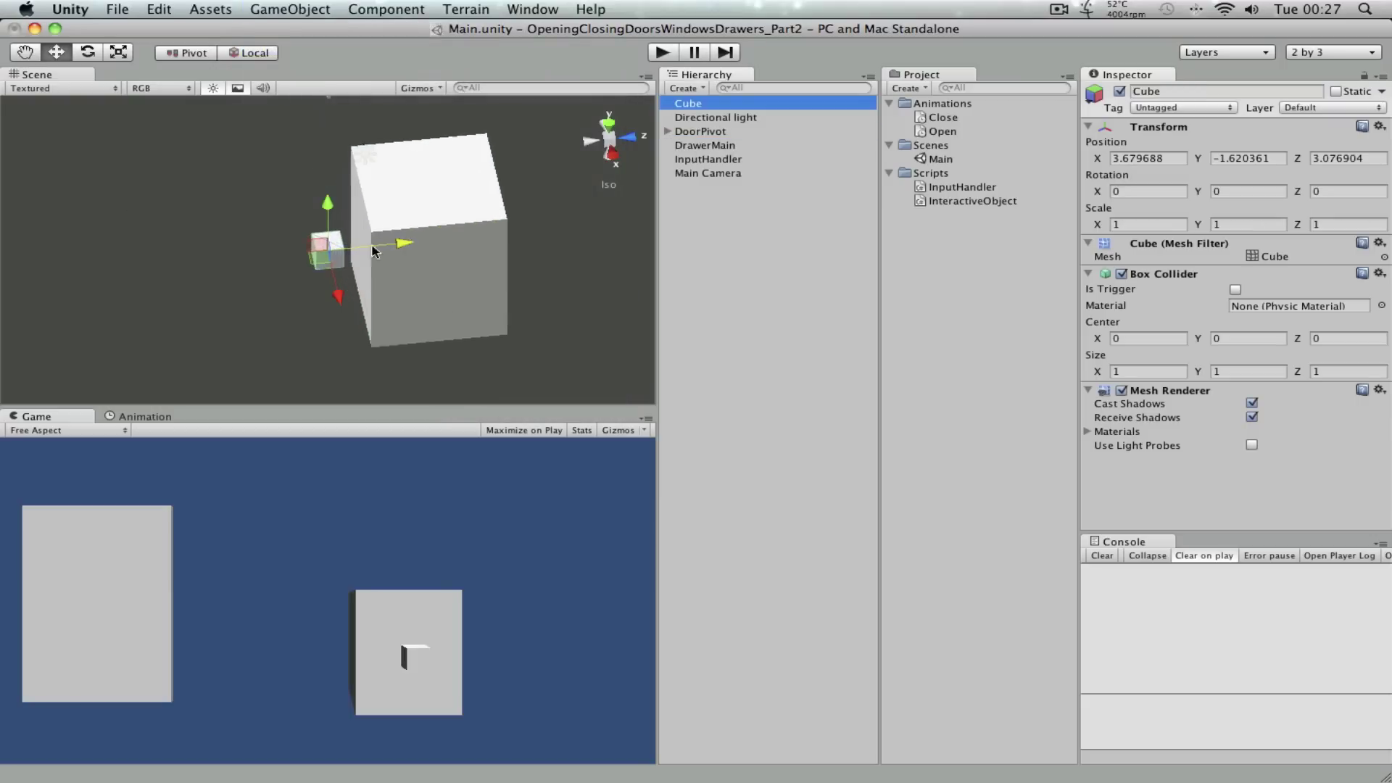
pyautogui.press('w')
pyautogui.press('r')
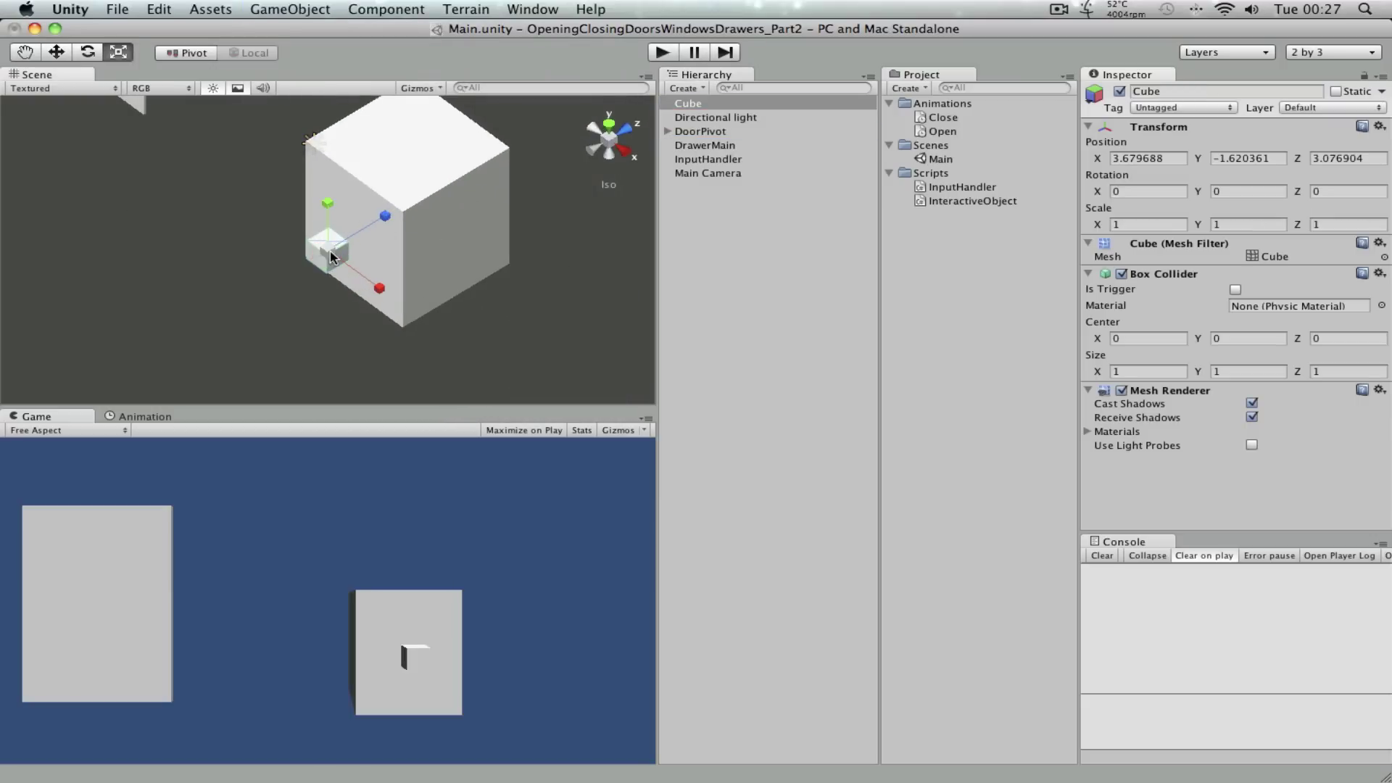
pyautogui.moveTo(328, 250); pyautogui.dragTo(475, 200)
pyautogui.press('w')
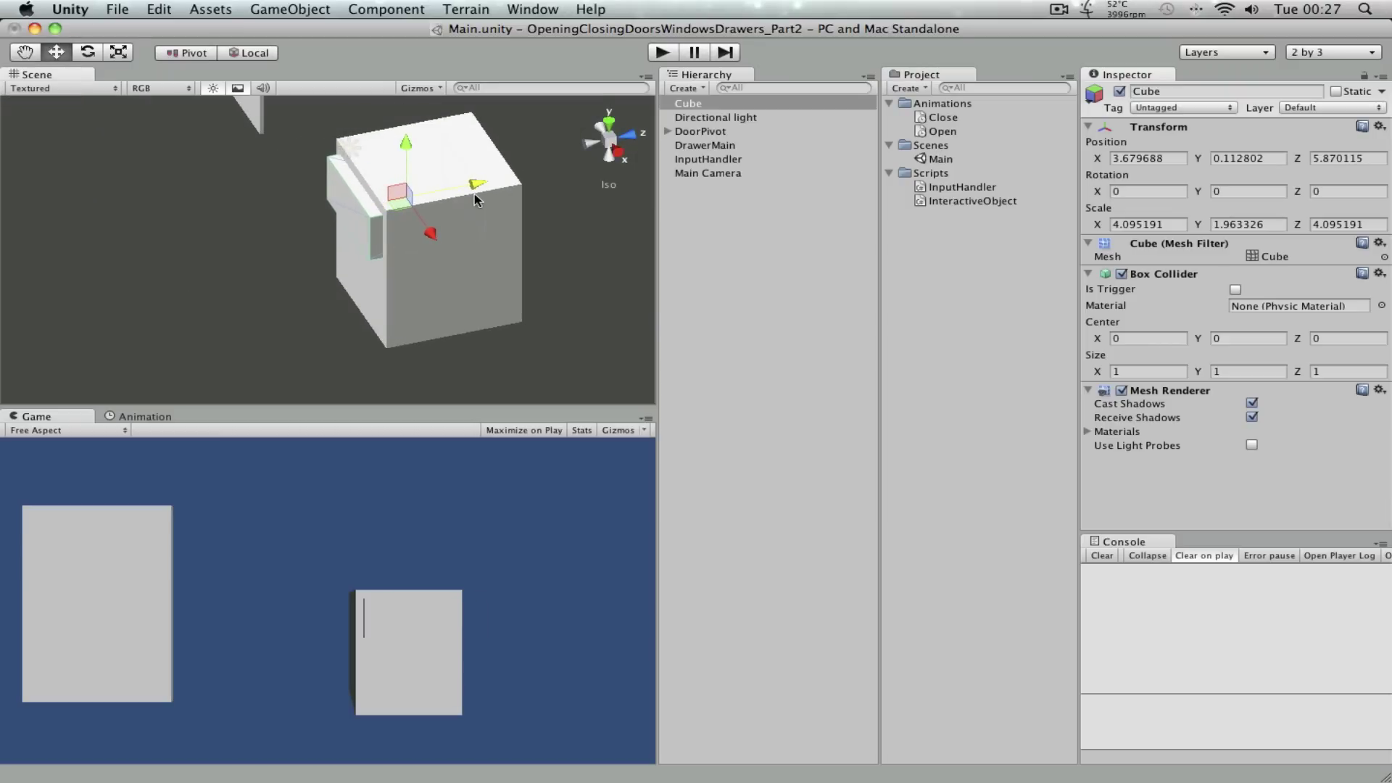
# Step: Name the cube Compartment and parent it under DrawerMain in the Hierarchy
pyautogui.click(750, 97)
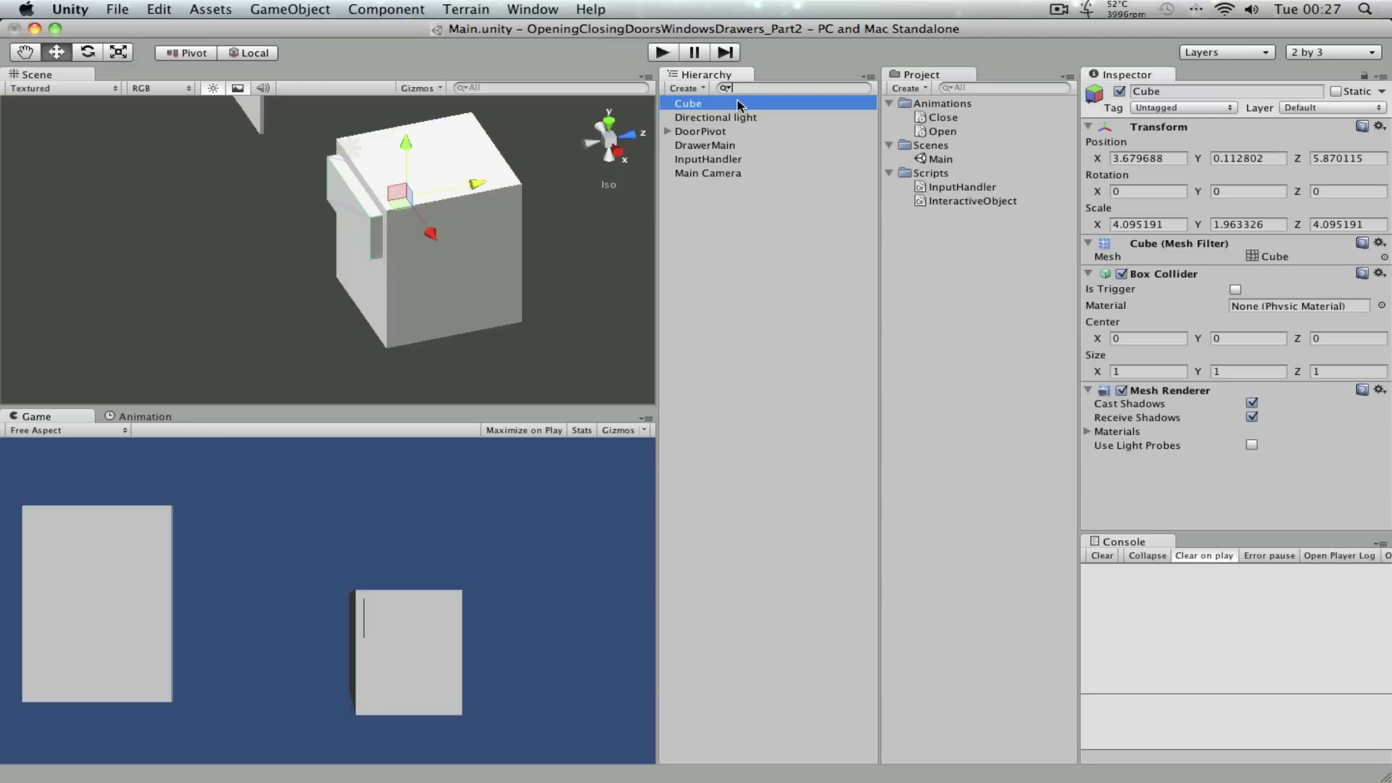
pyautogui.click(739, 105)
pyautogui.write('Compartment')
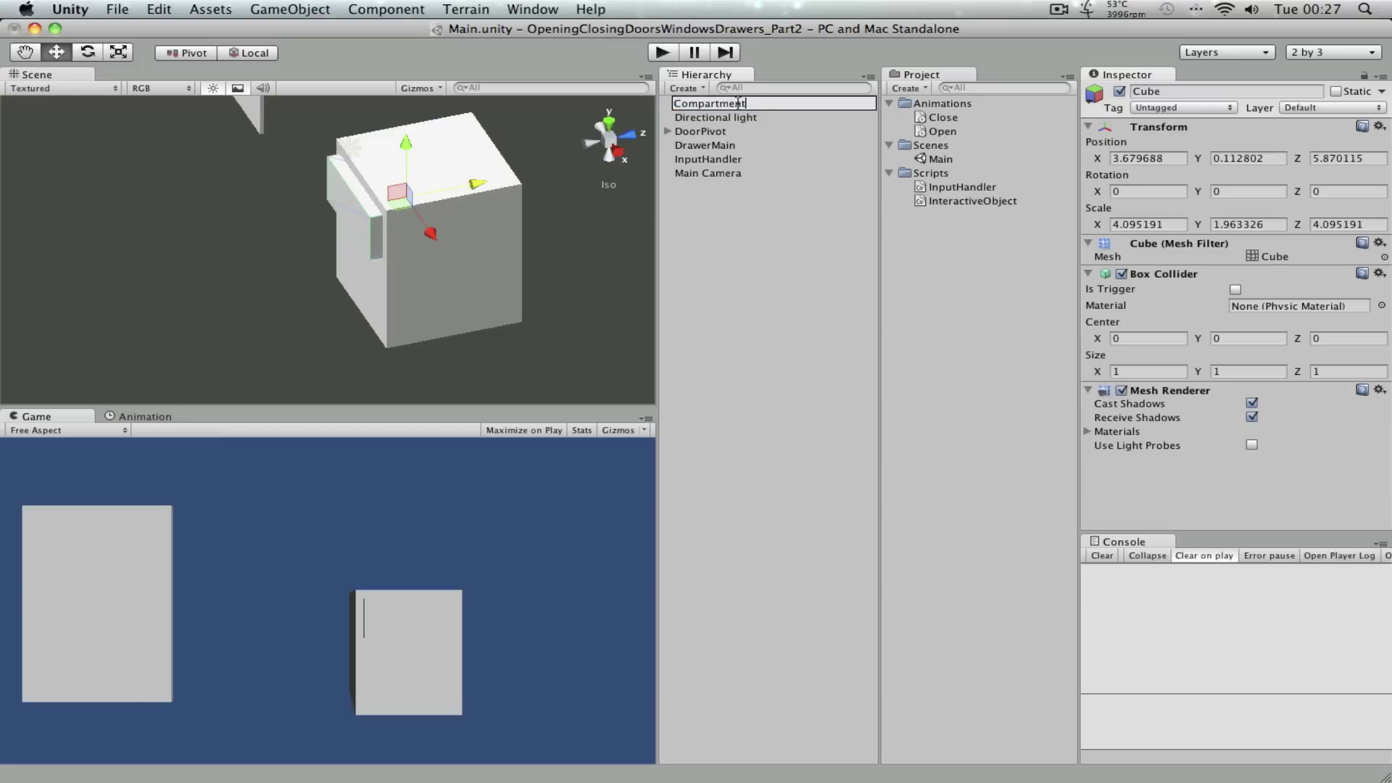
pyautogui.press('Return')
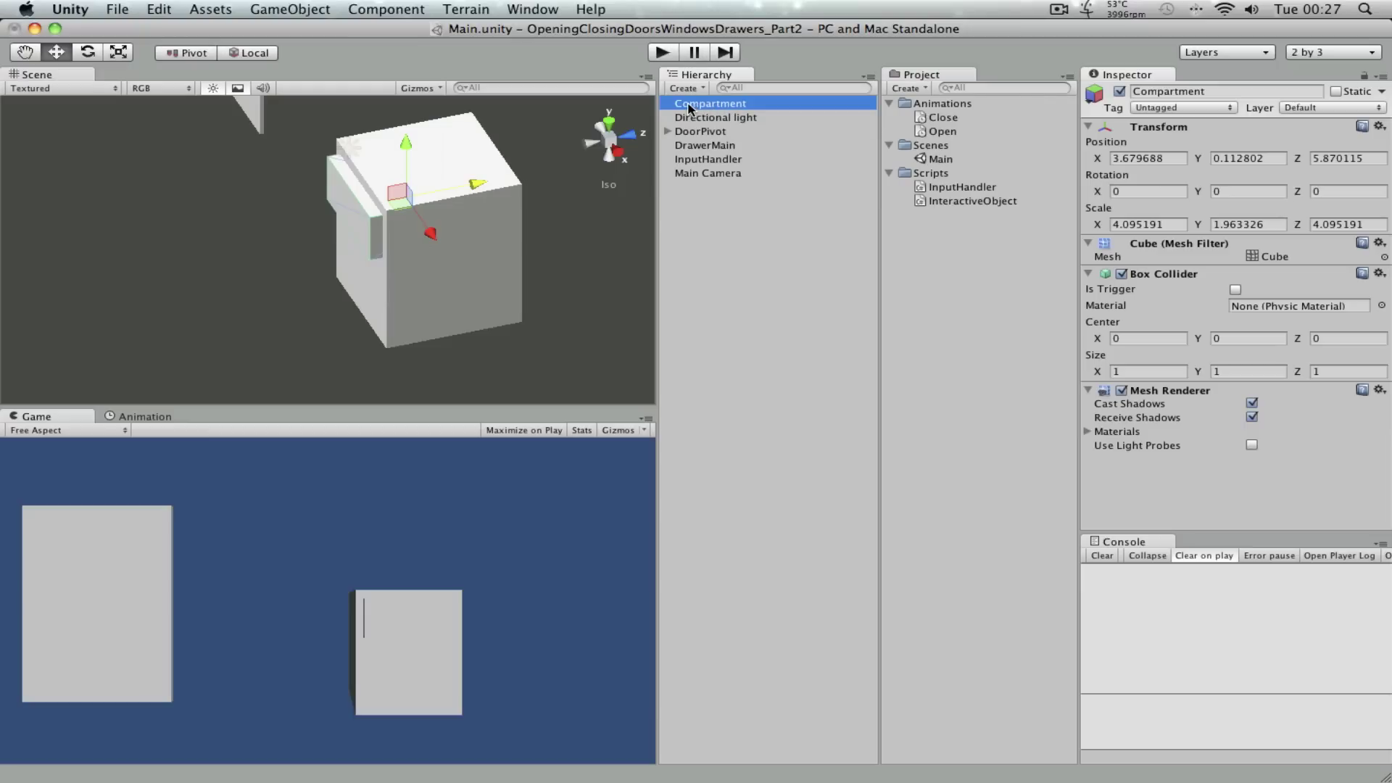
pyautogui.moveTo(688, 109); pyautogui.dragTo(718, 144)
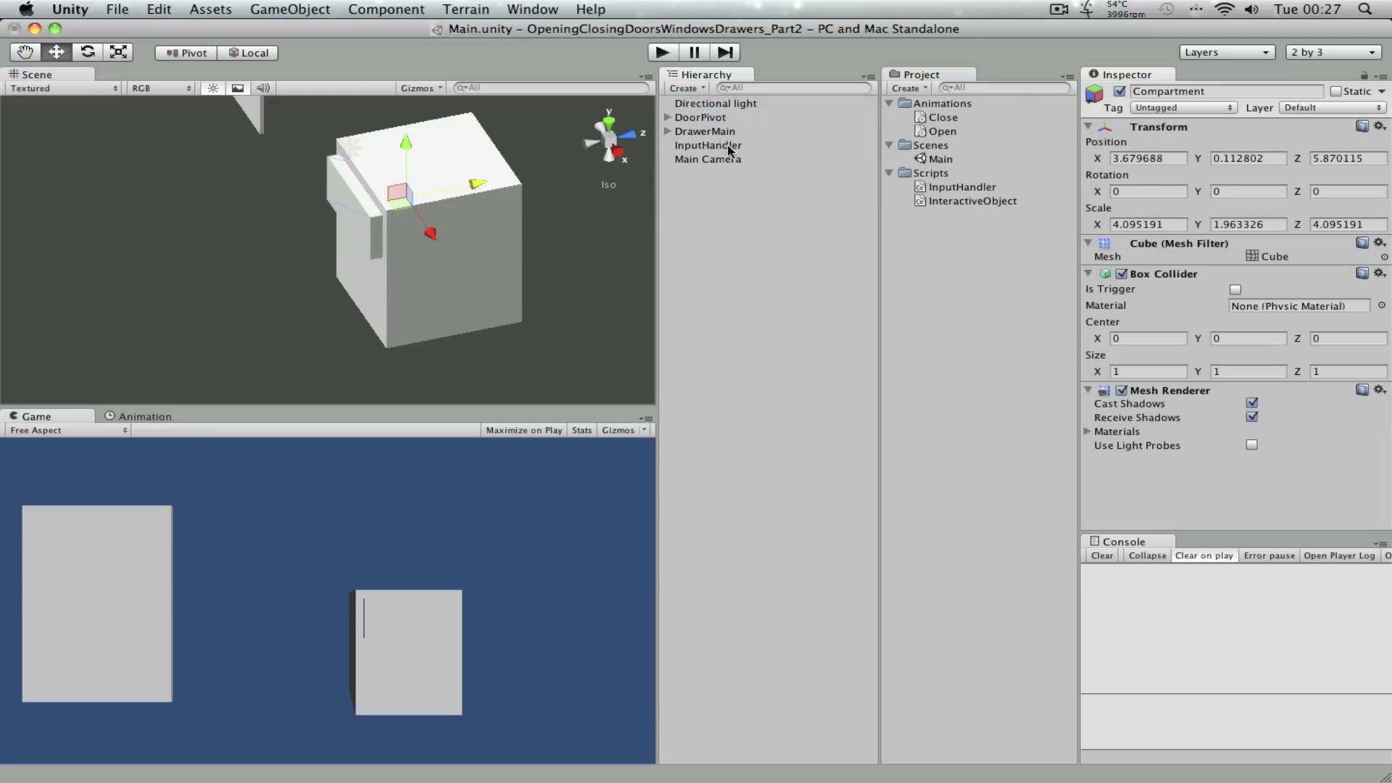
pyautogui.click(676, 132)
pyautogui.click(666, 131)
pyautogui.click(732, 145)
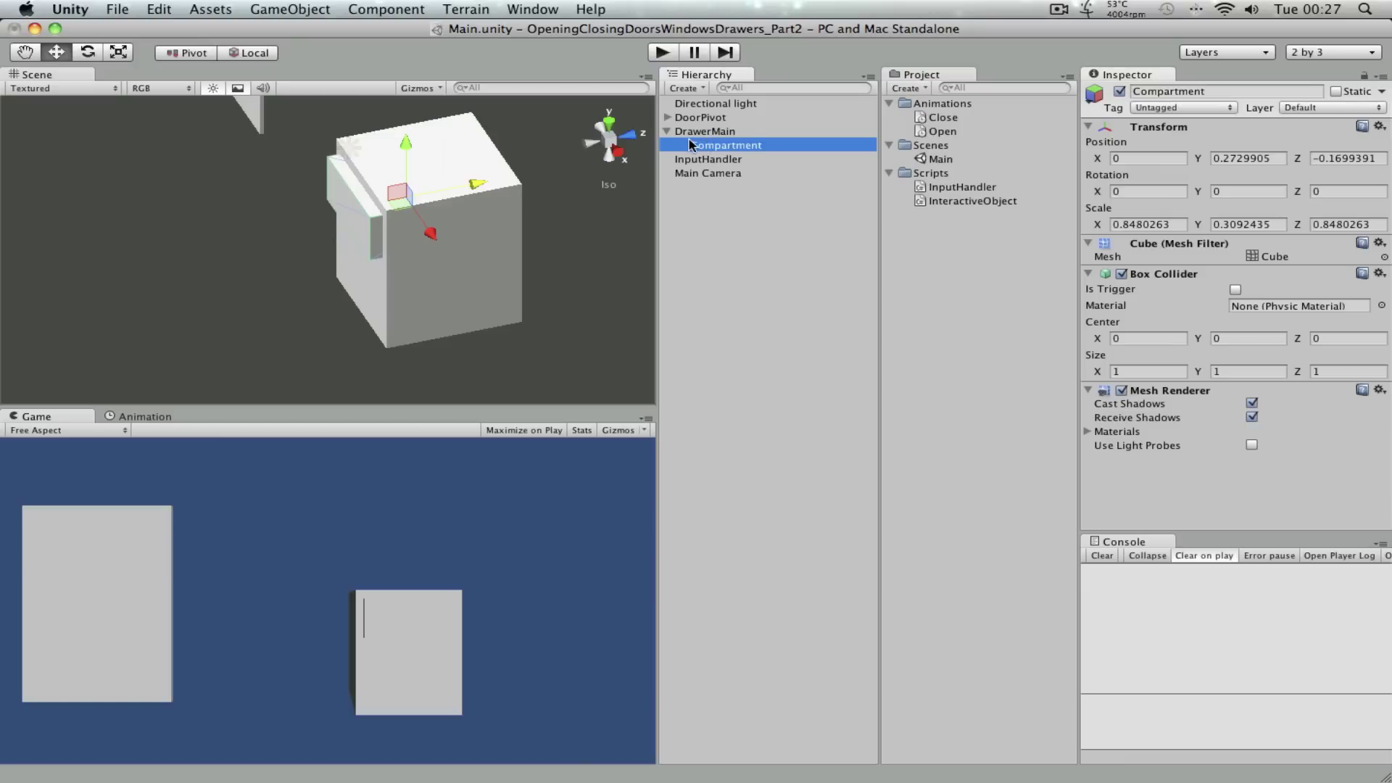
# Step: Create a Materials folder in the Project panel
pyautogui.click(904, 88)
pyautogui.click(924, 106)
pyautogui.write('Materials')
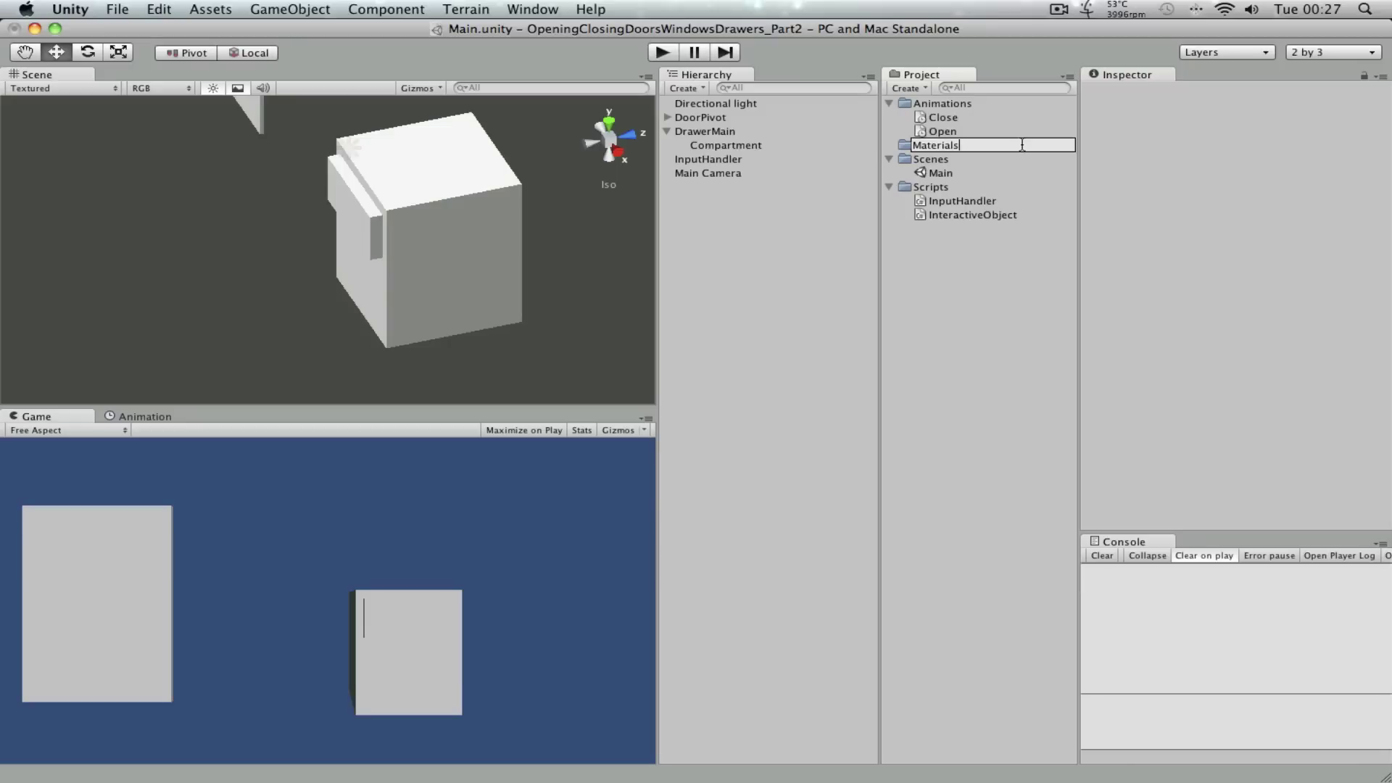
pyautogui.press('Return')
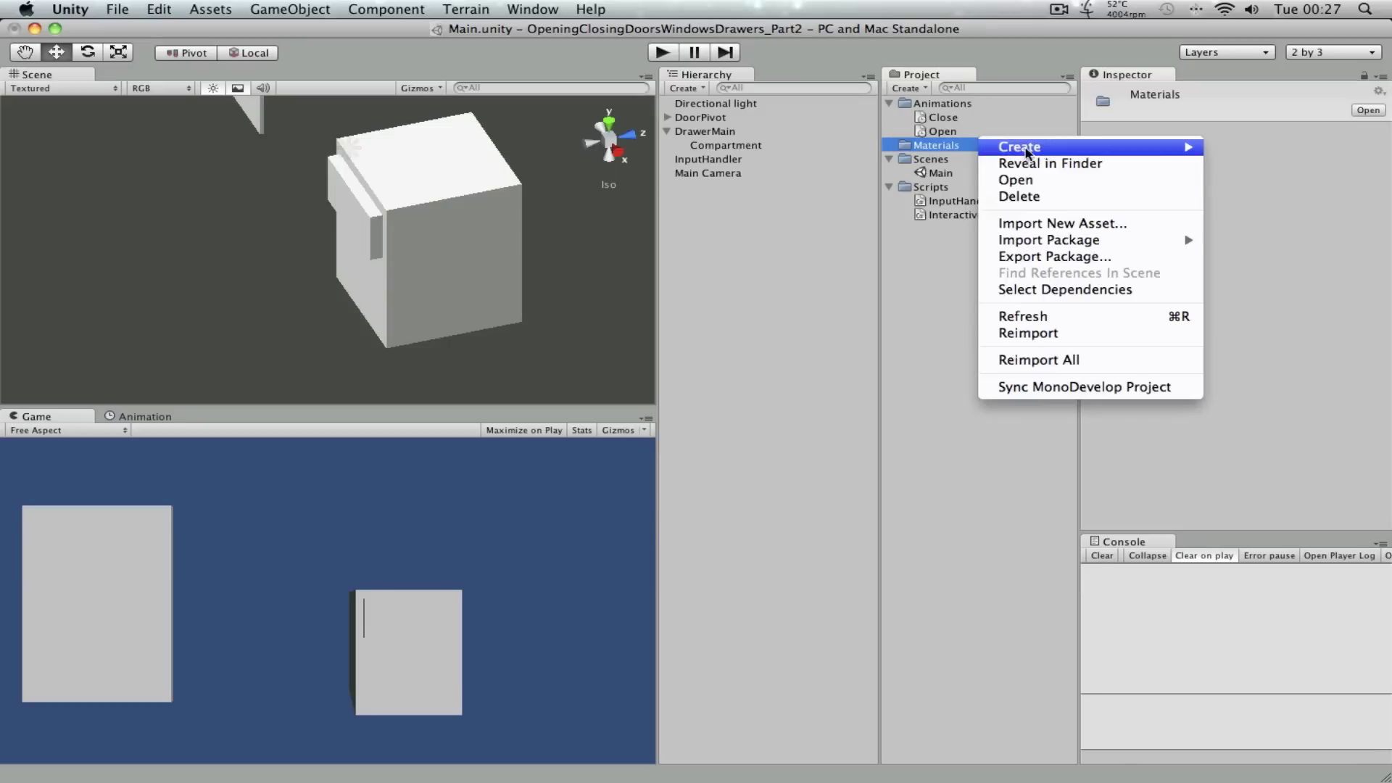
# Step: Create material mat_Comp in Materials, apply it to Compartment, and tint it grey (131, 131, 131)
pyautogui.moveTo(1026, 152)
pyautogui.click(1266, 278)
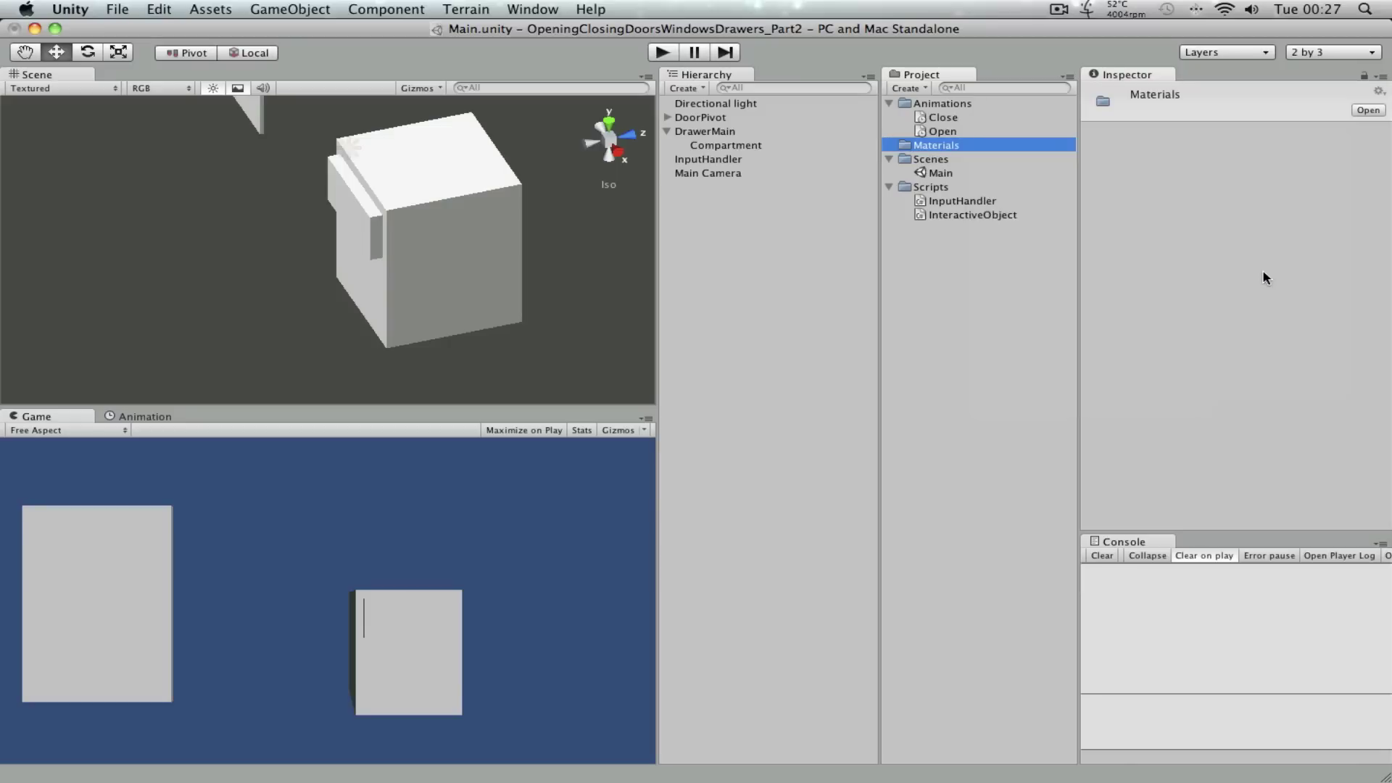
pyautogui.write('ma')
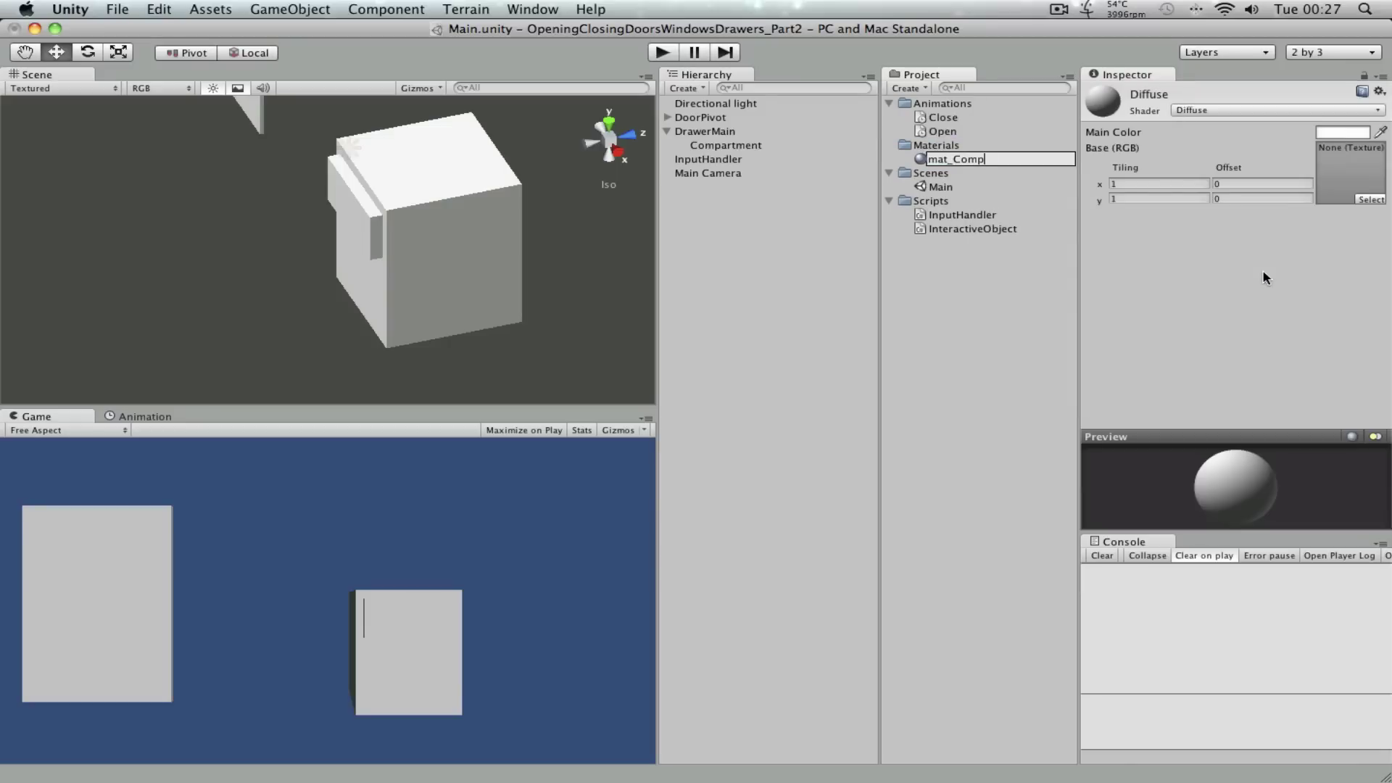
pyautogui.write('t_Comp')
pyautogui.press('Return')
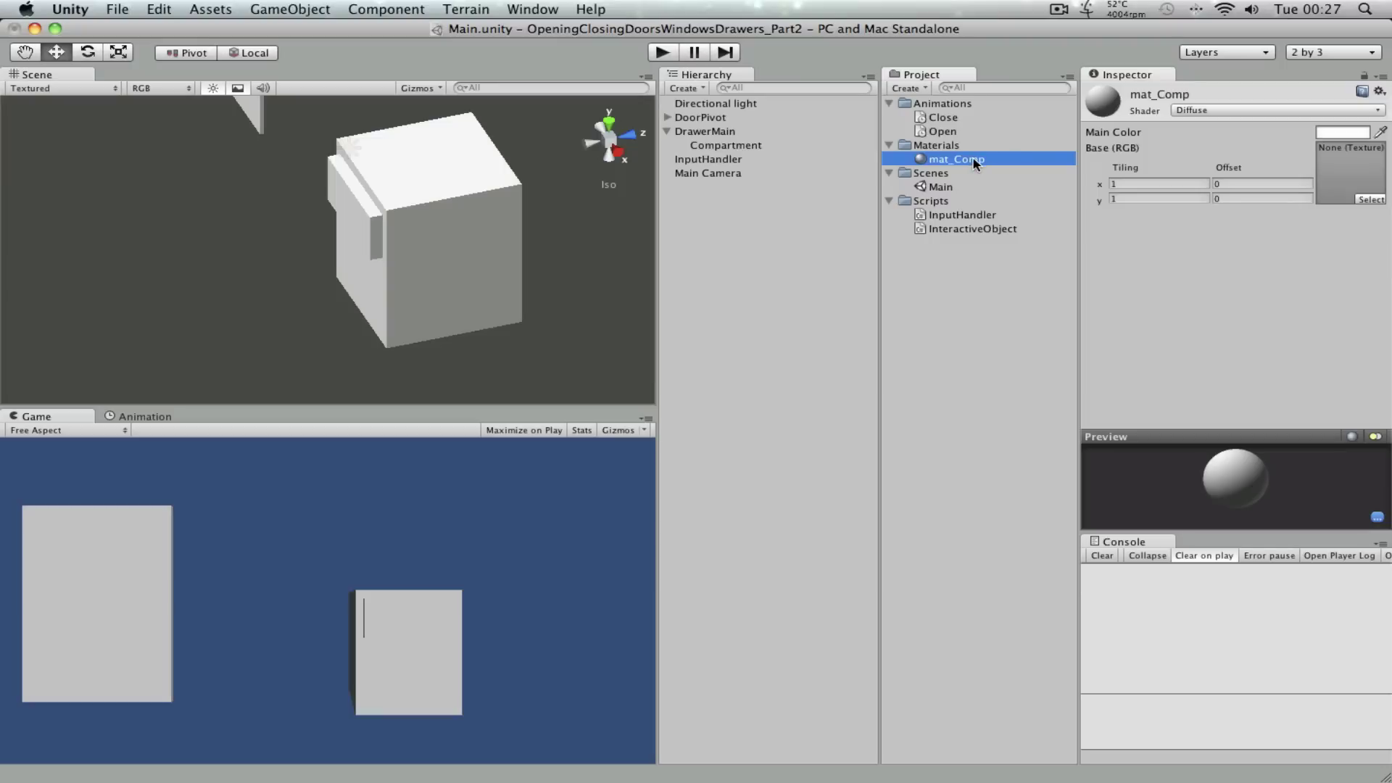
pyautogui.moveTo(975, 162); pyautogui.dragTo(740, 148)
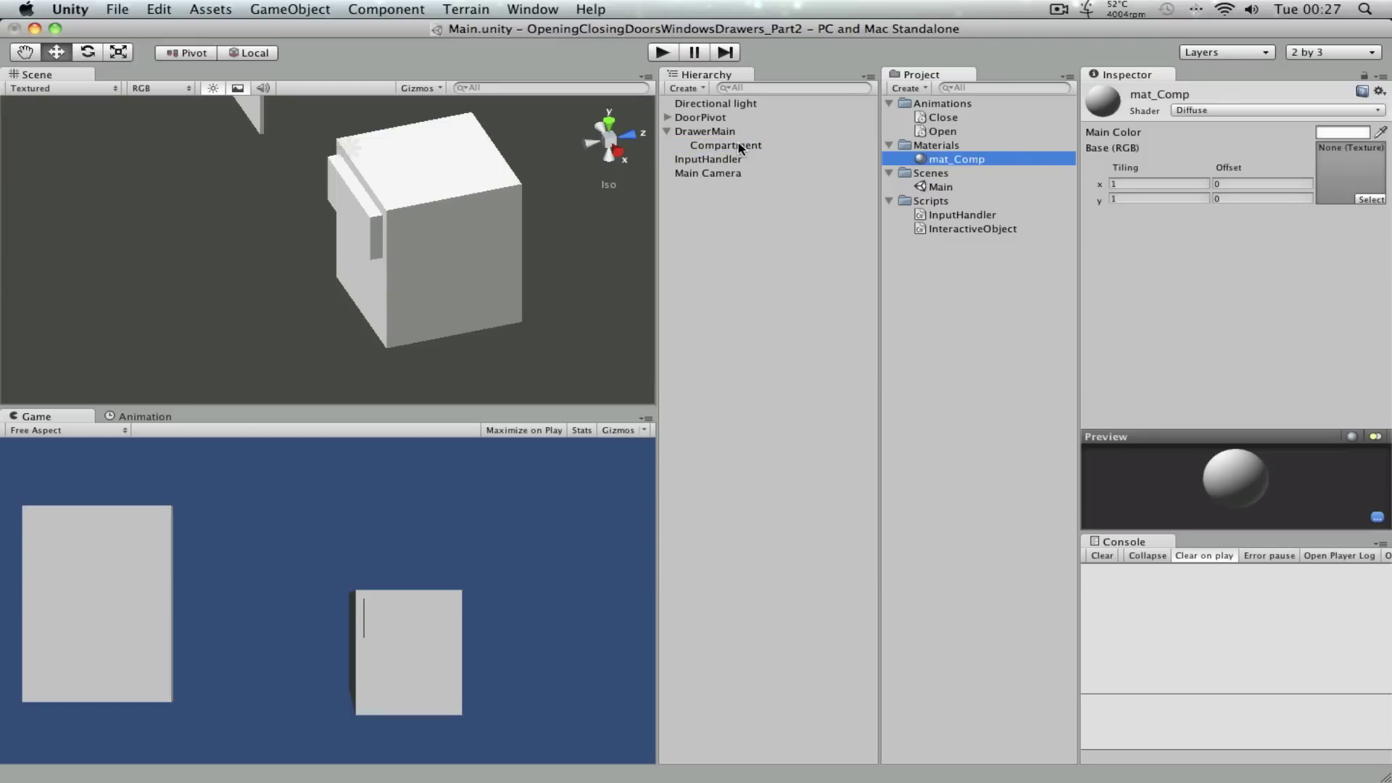
pyautogui.click(1337, 138)
pyautogui.moveTo(32, 107); pyautogui.dragTo(3, 148)
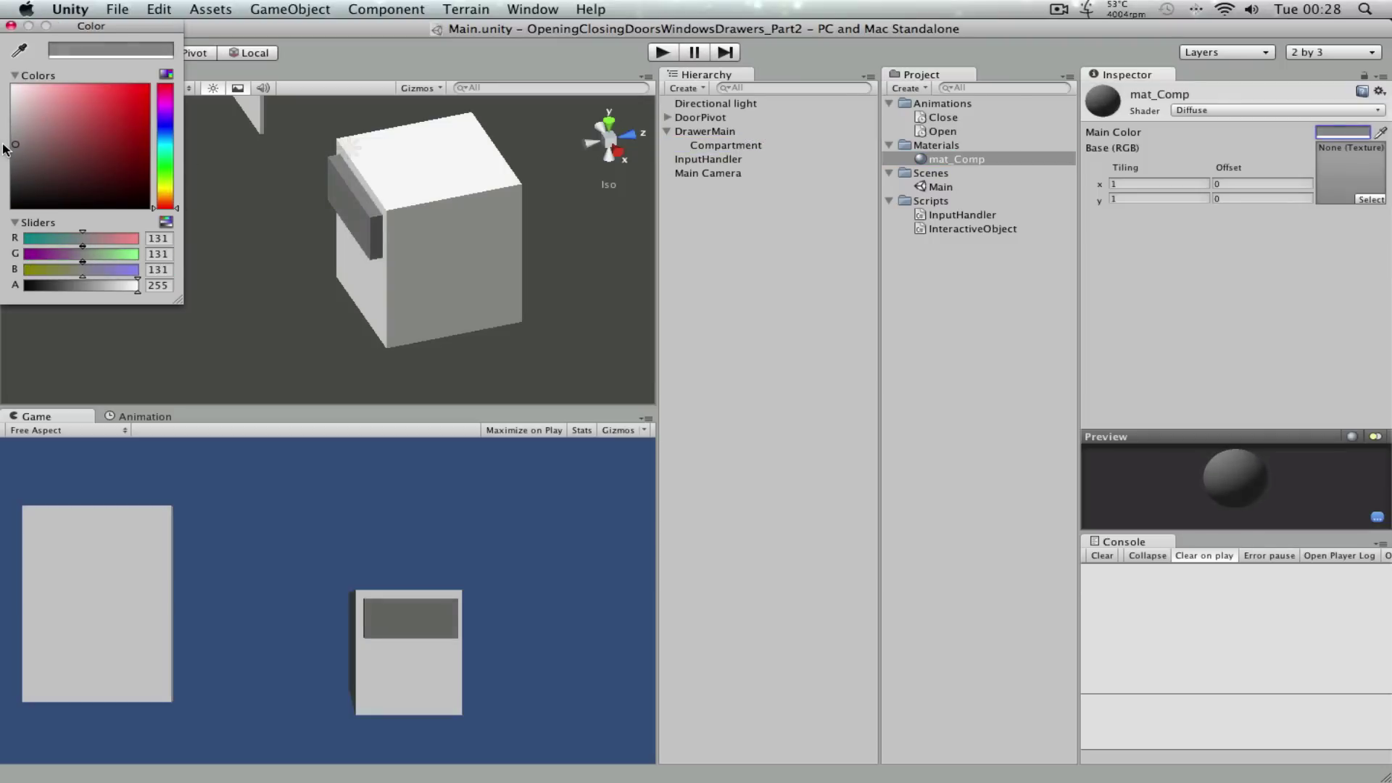
pyautogui.click(11, 25)
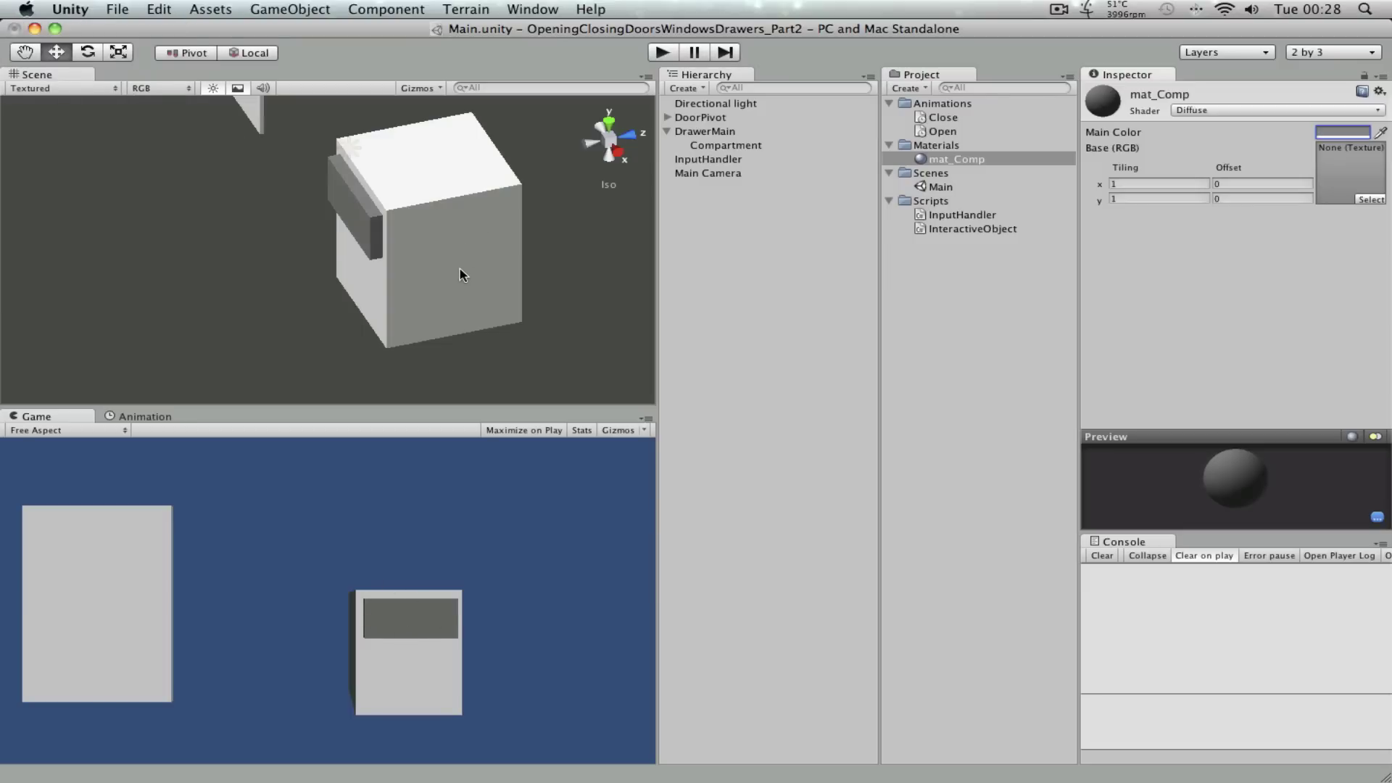
pyautogui.click(725, 145)
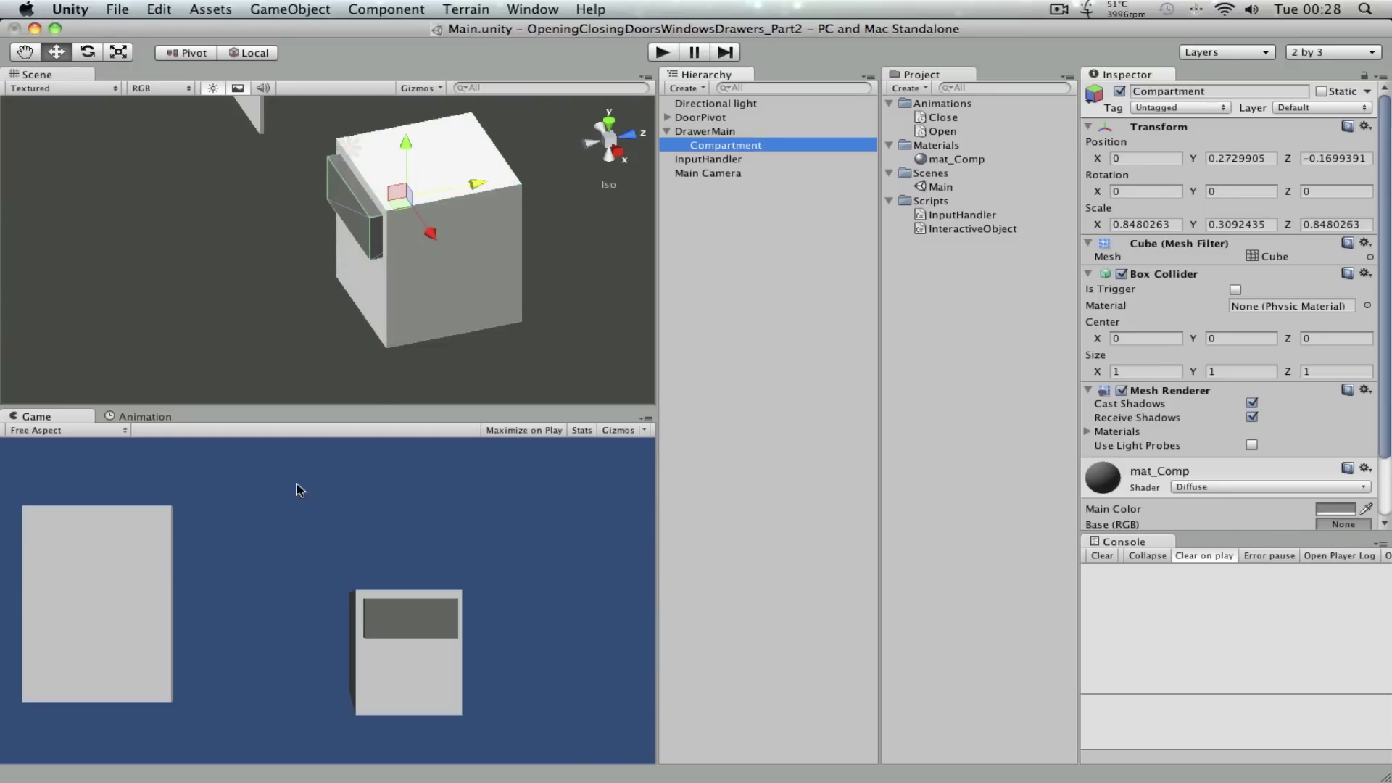
# Step: Select DoorPivot to review its Box Collider (centre X 3.5, size 7.09 × 10.52 × 1) and animations
pyautogui.click(253, 259)
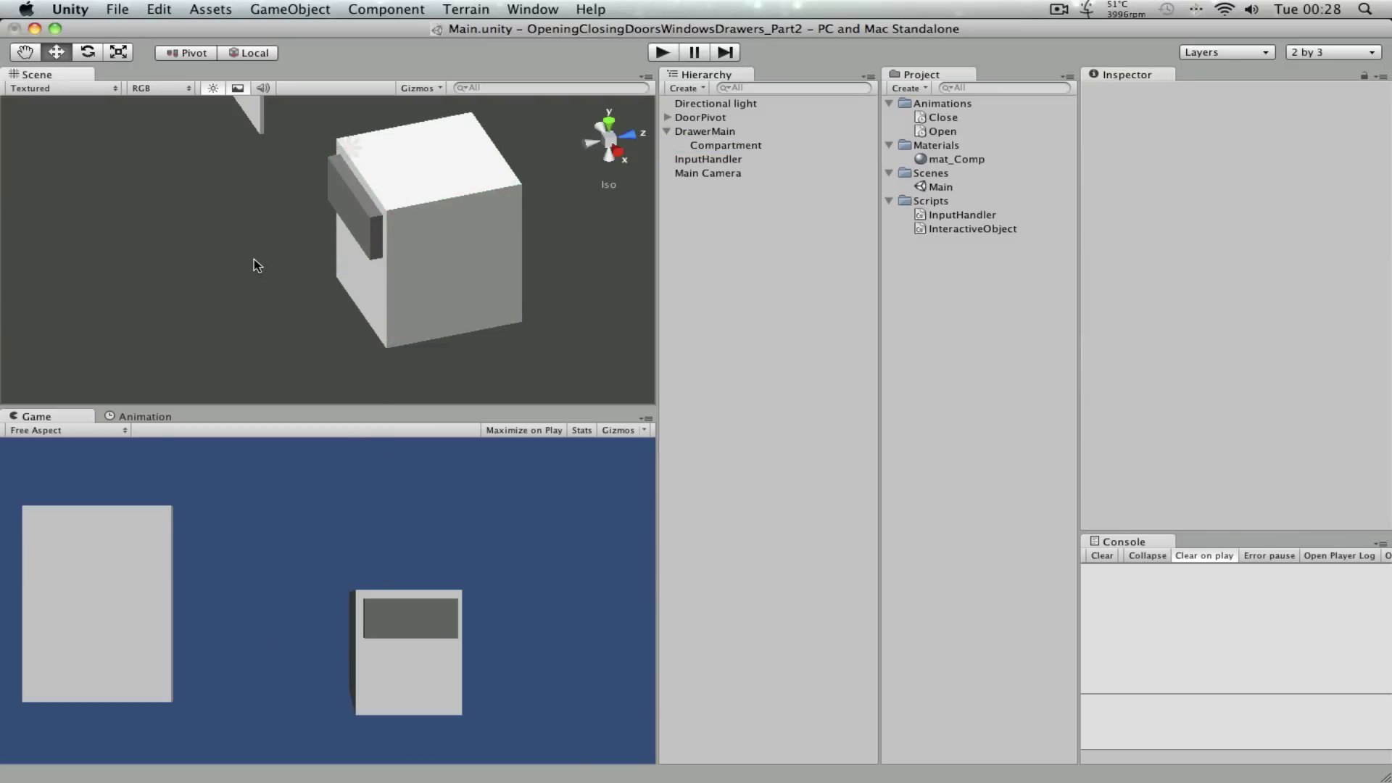
pyautogui.click(347, 218)
pyautogui.scroll(-3, 1262, 368)
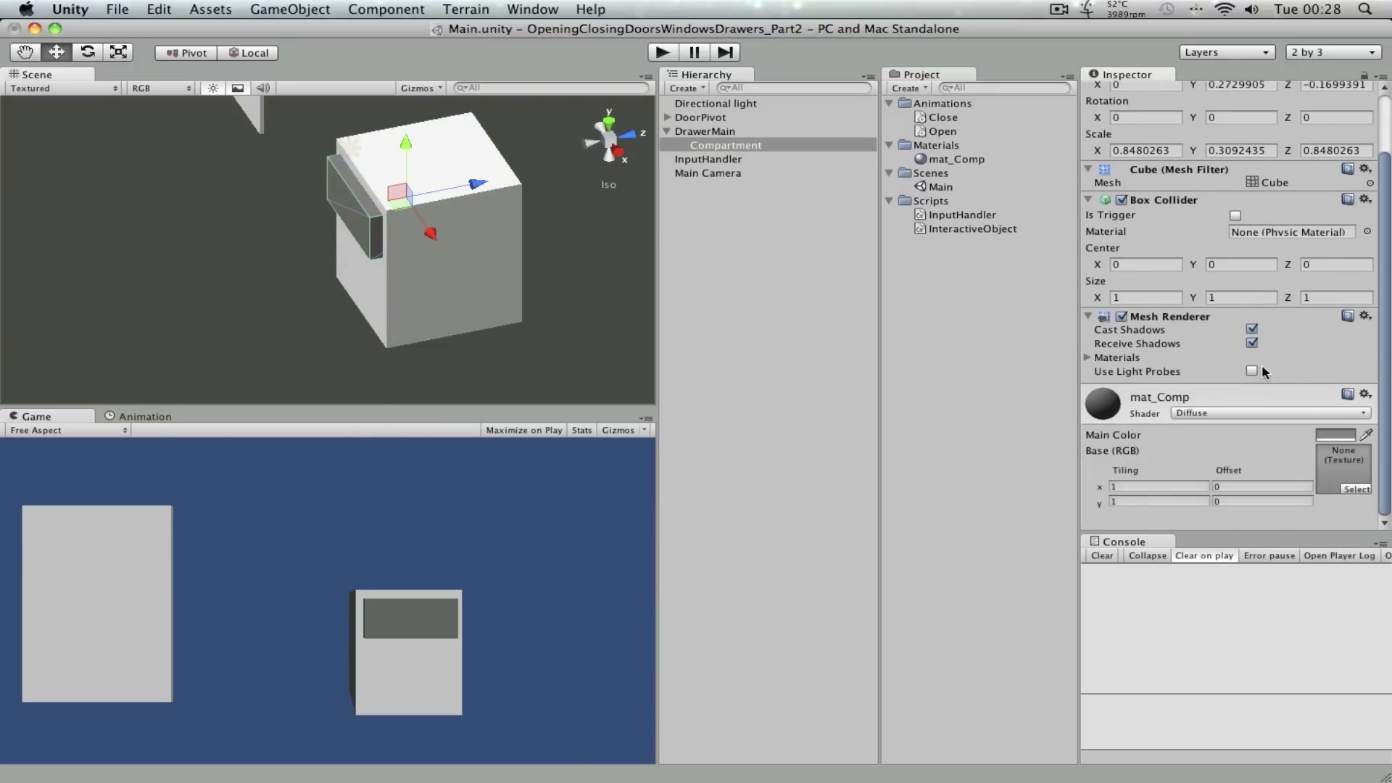
pyautogui.scroll(3, 1262, 367)
pyautogui.scroll(-3, 1262, 367)
pyautogui.scroll(3, 1269, 344)
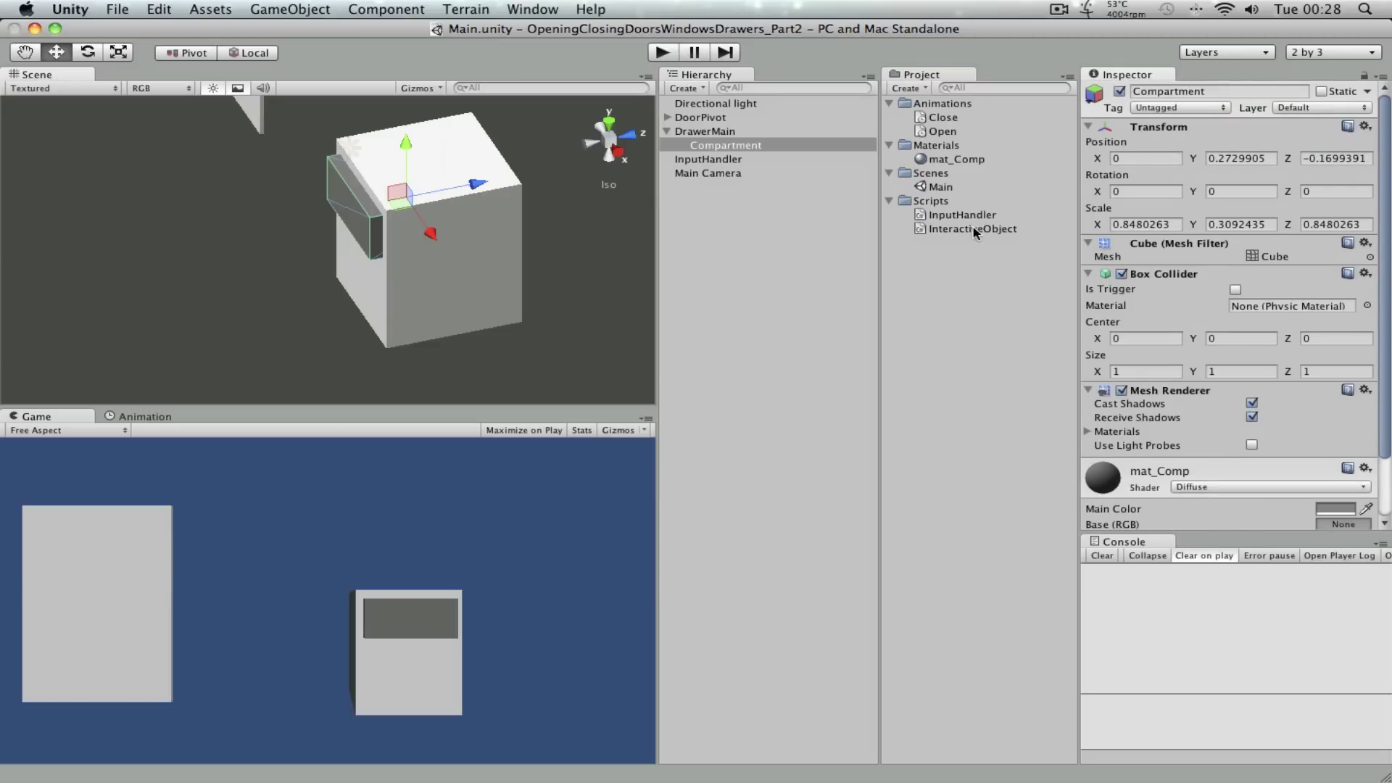
pyautogui.click(721, 118)
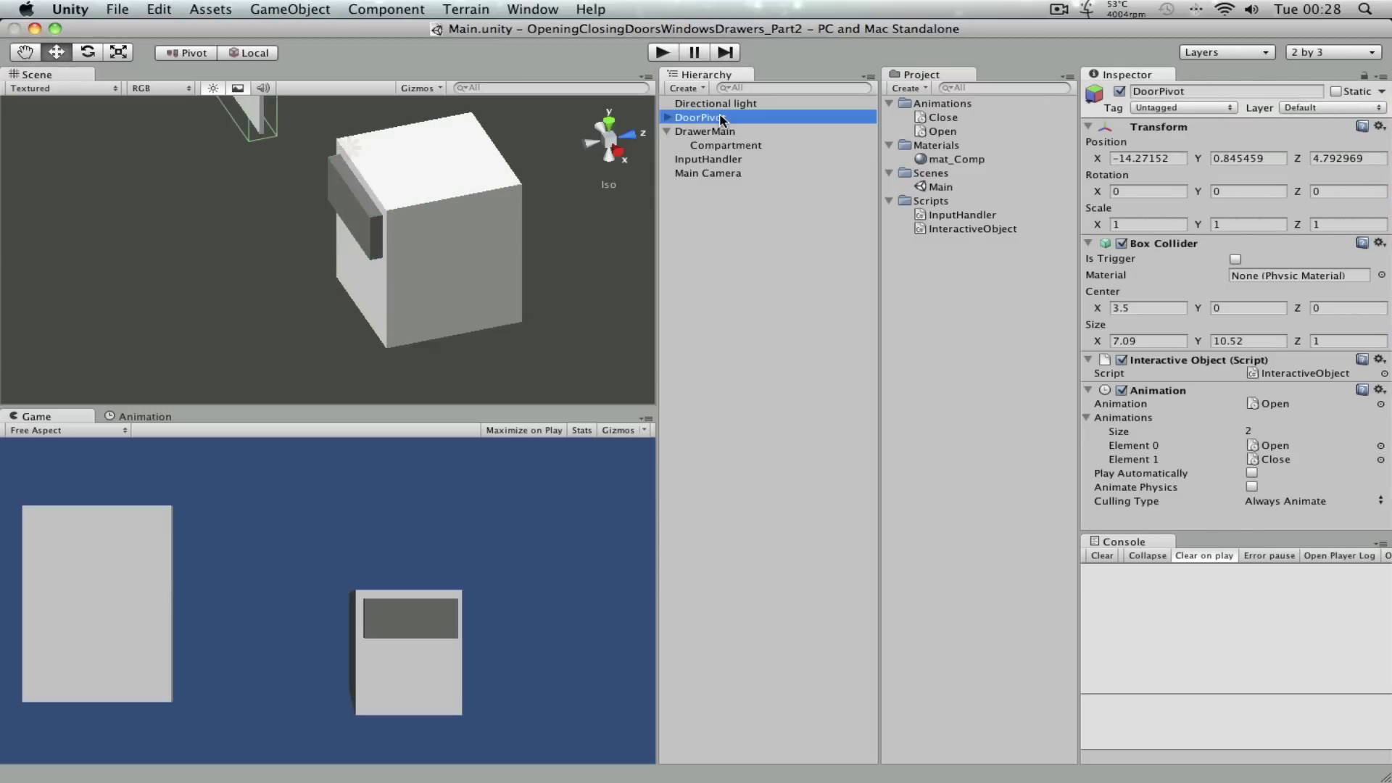
pyautogui.moveTo(362, 217); pyautogui.dragTo(261, 261, button='middle')
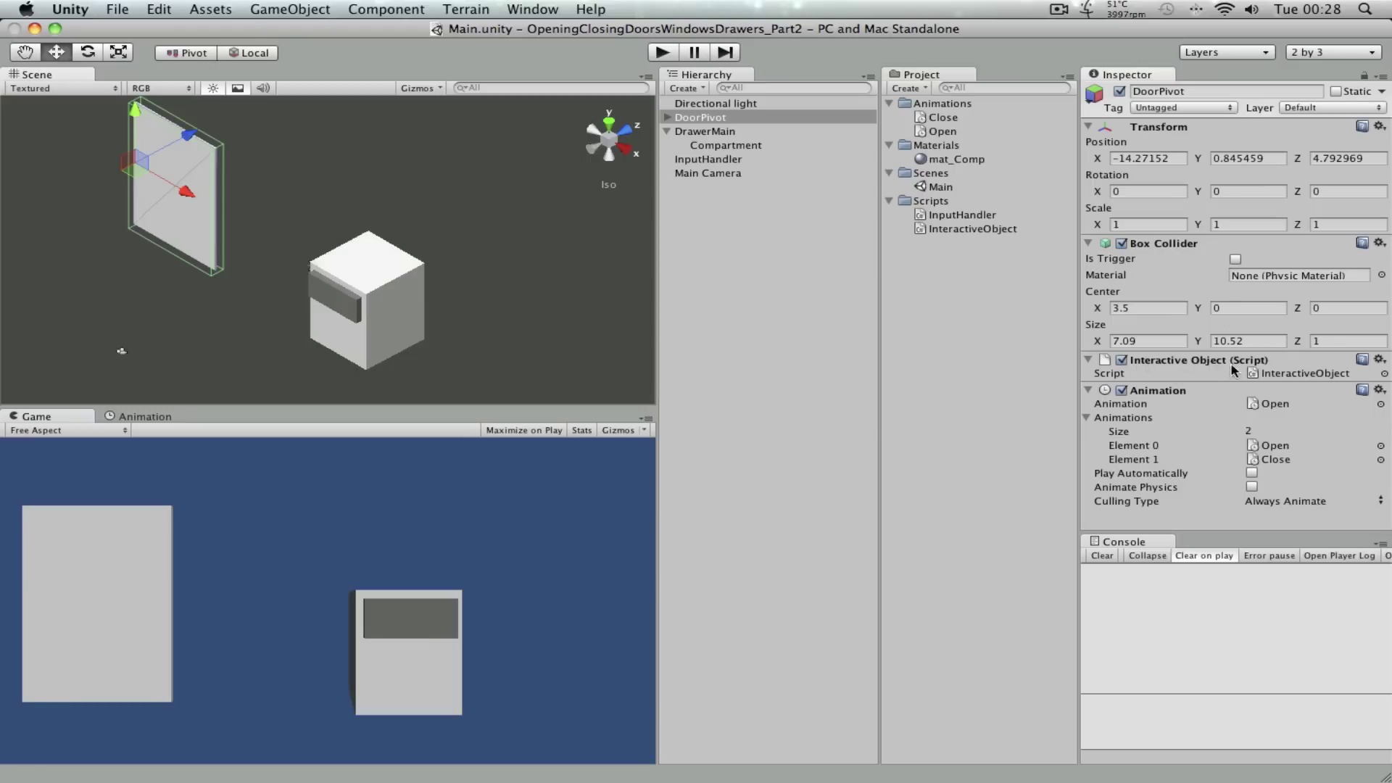
# Step: Open the InteractiveObject script and add [RequireComponent(typeof(BoxCollider))] above the class
pyautogui.doubleClick(1290, 376)
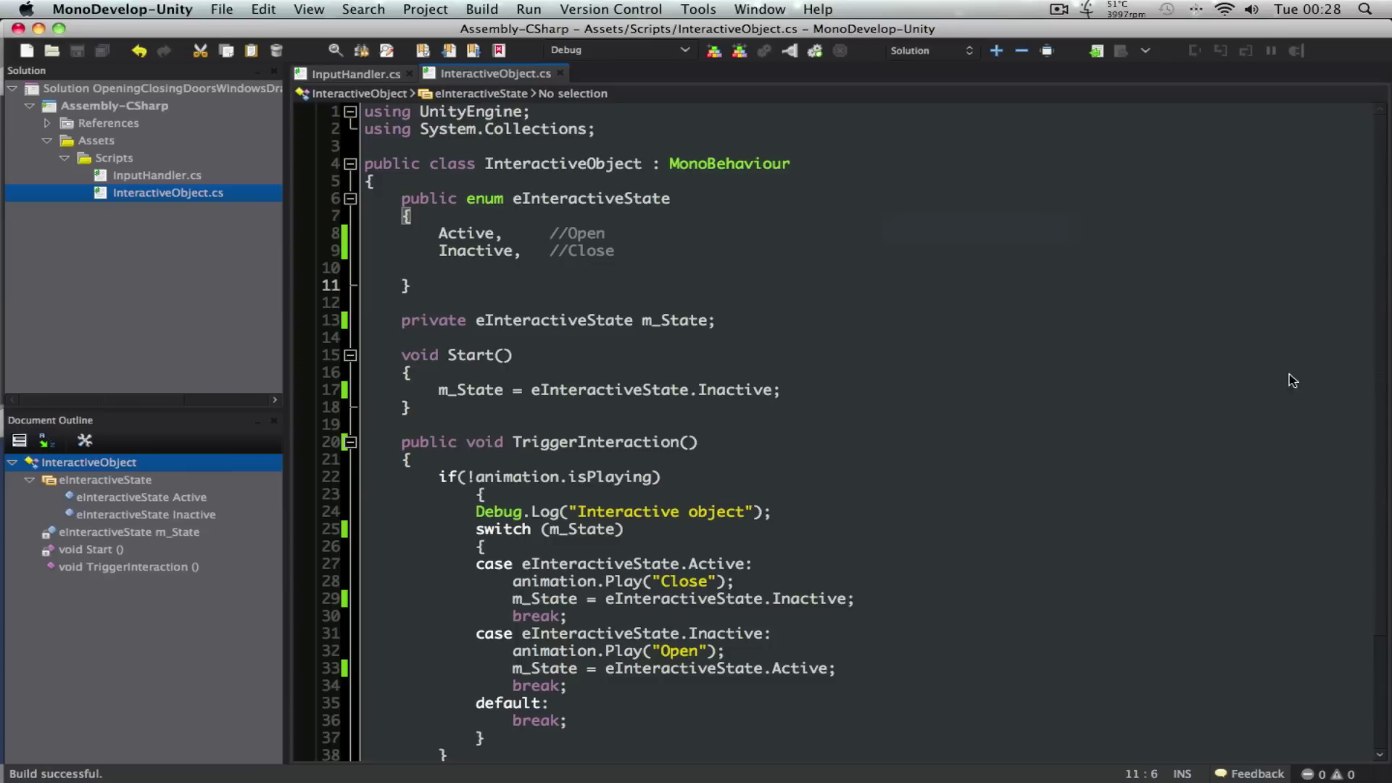
pyautogui.click(443, 149)
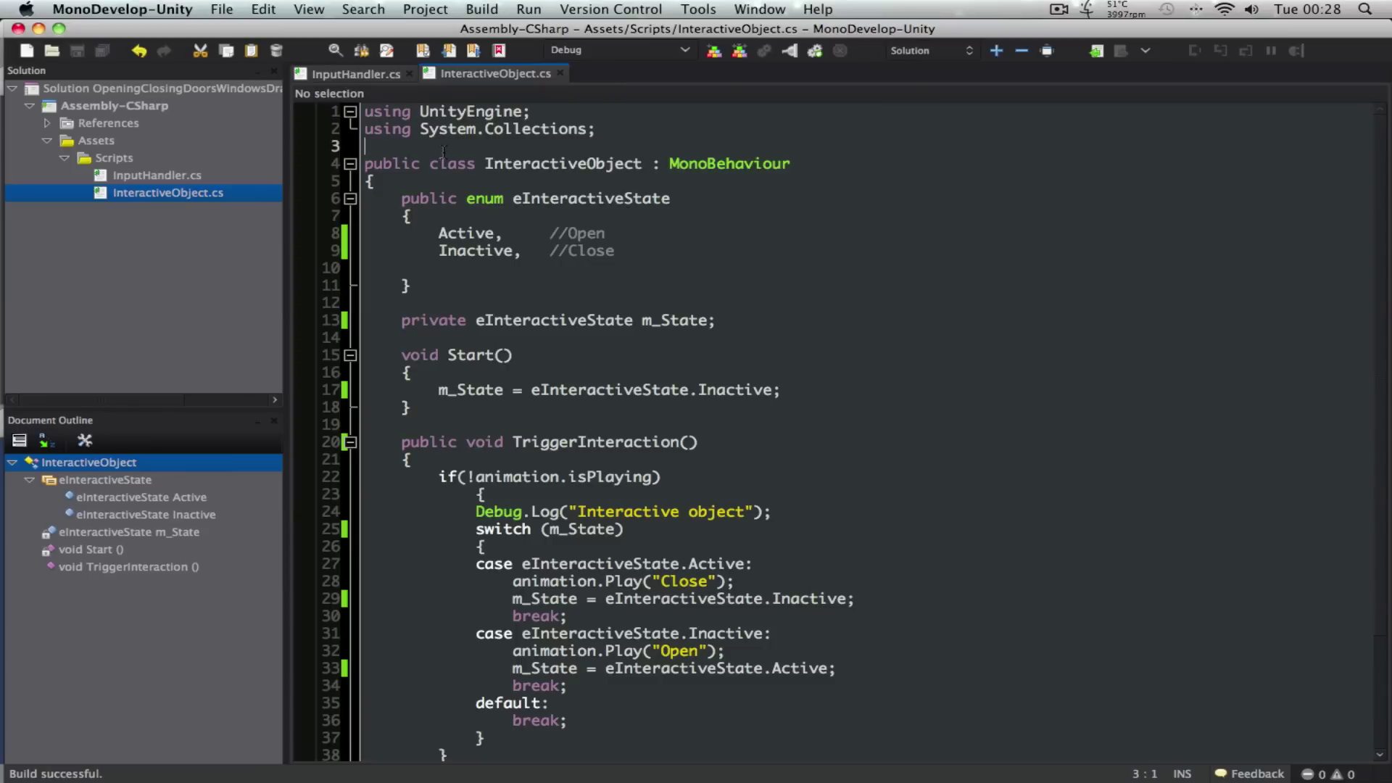
pyautogui.press('Return')
pyautogui.write('[')
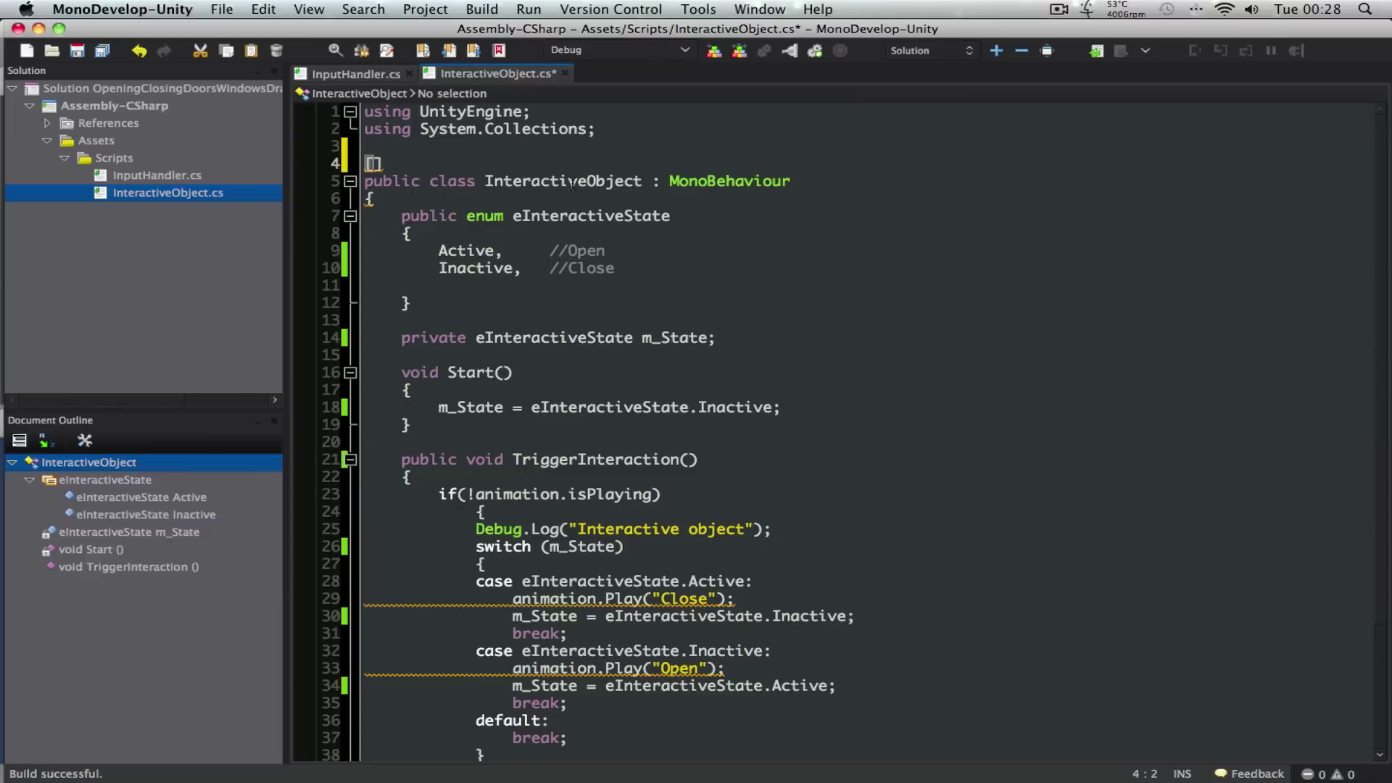
pyautogui.moveTo(366, 181); pyautogui.dragTo(491, 185)
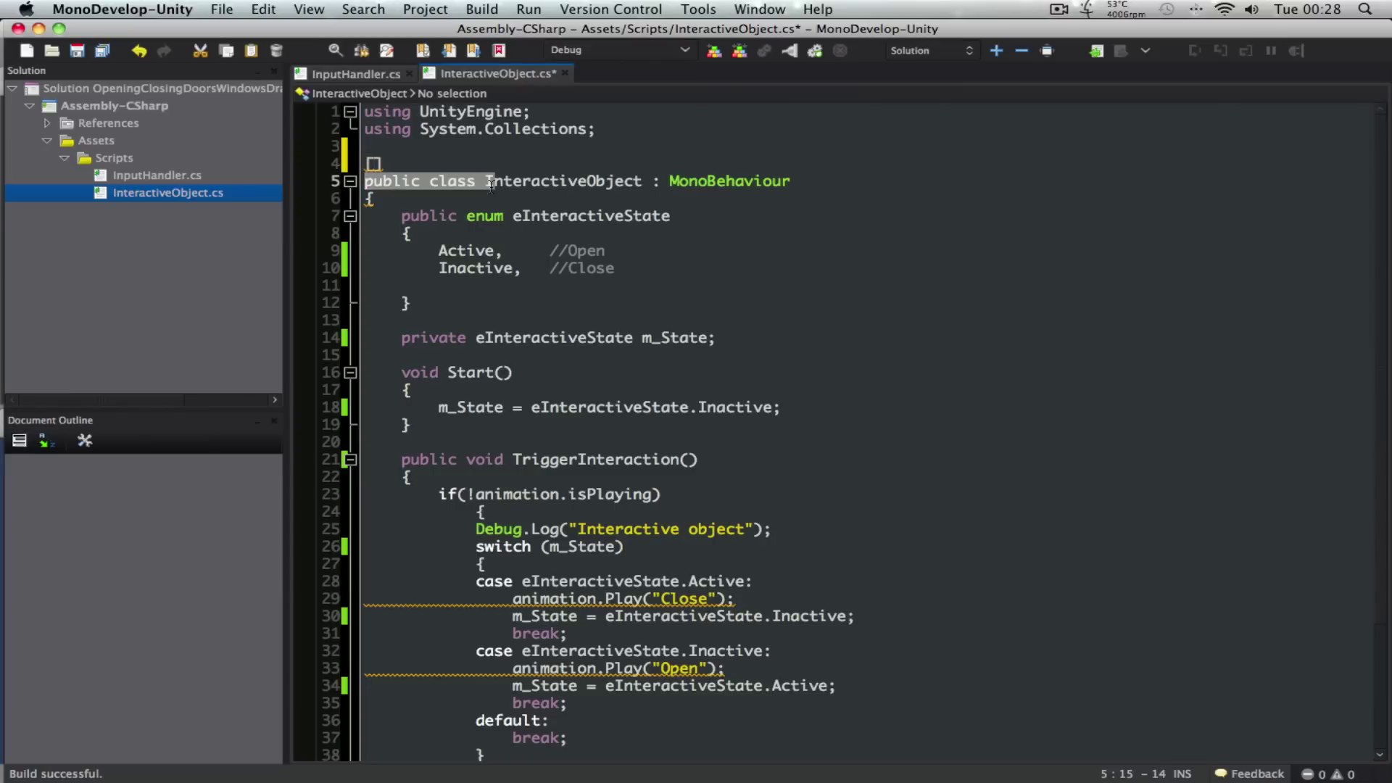
pyautogui.click(375, 166)
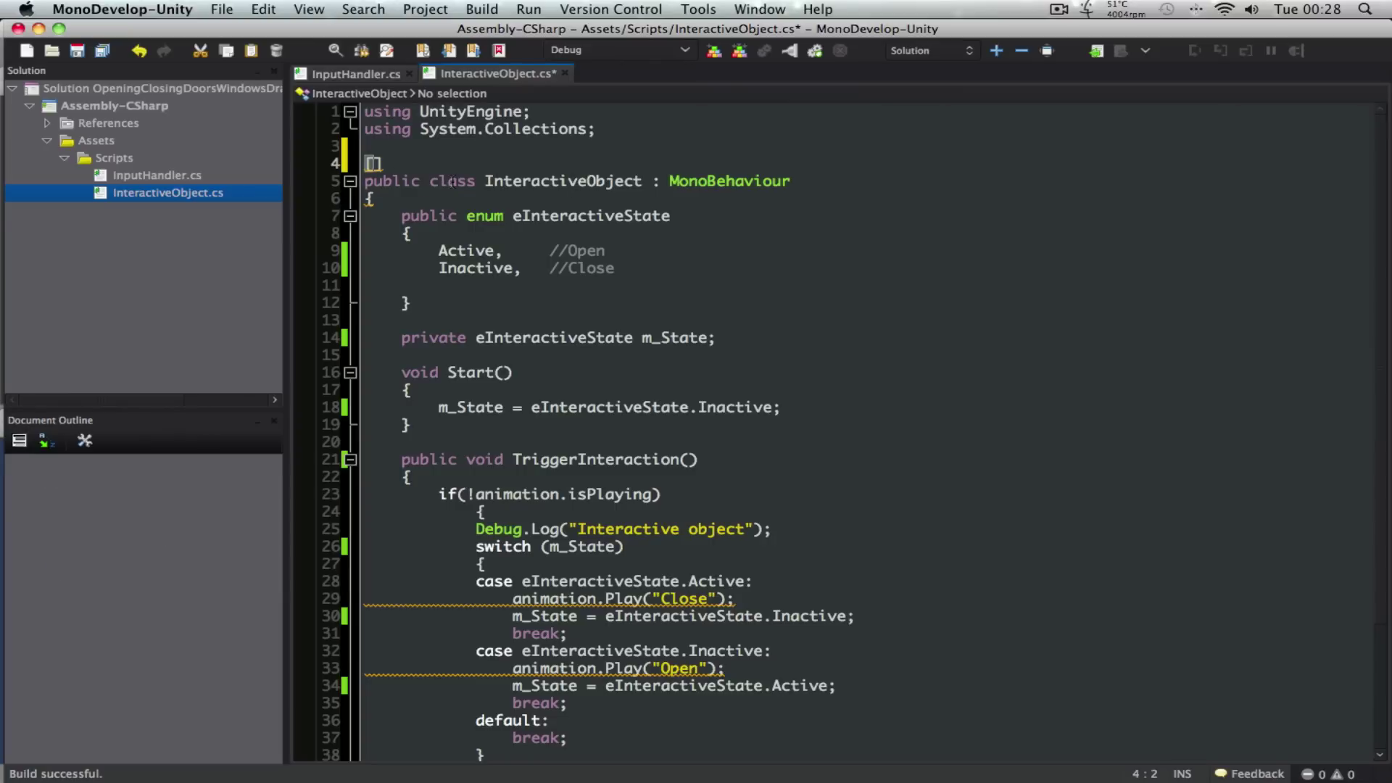
pyautogui.write('Require')
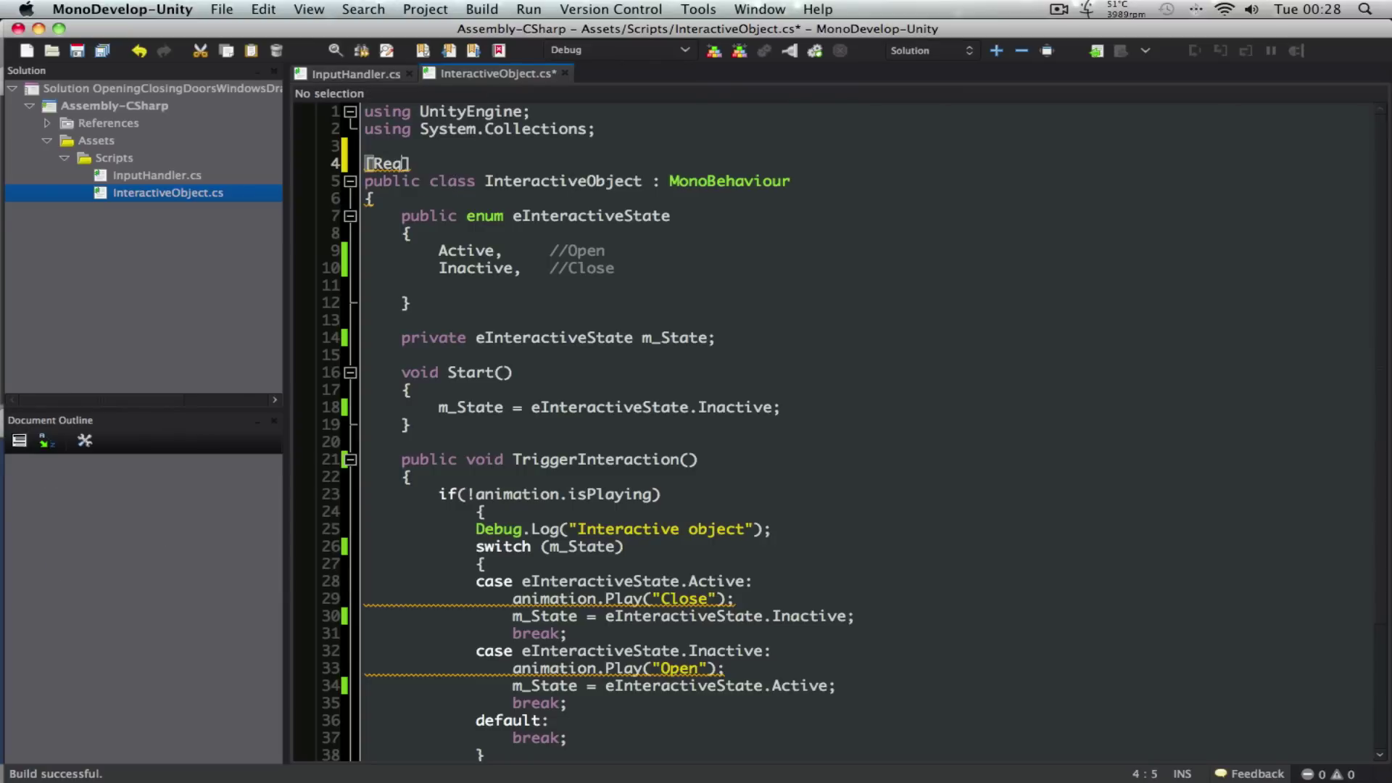
pyautogui.write('Component')
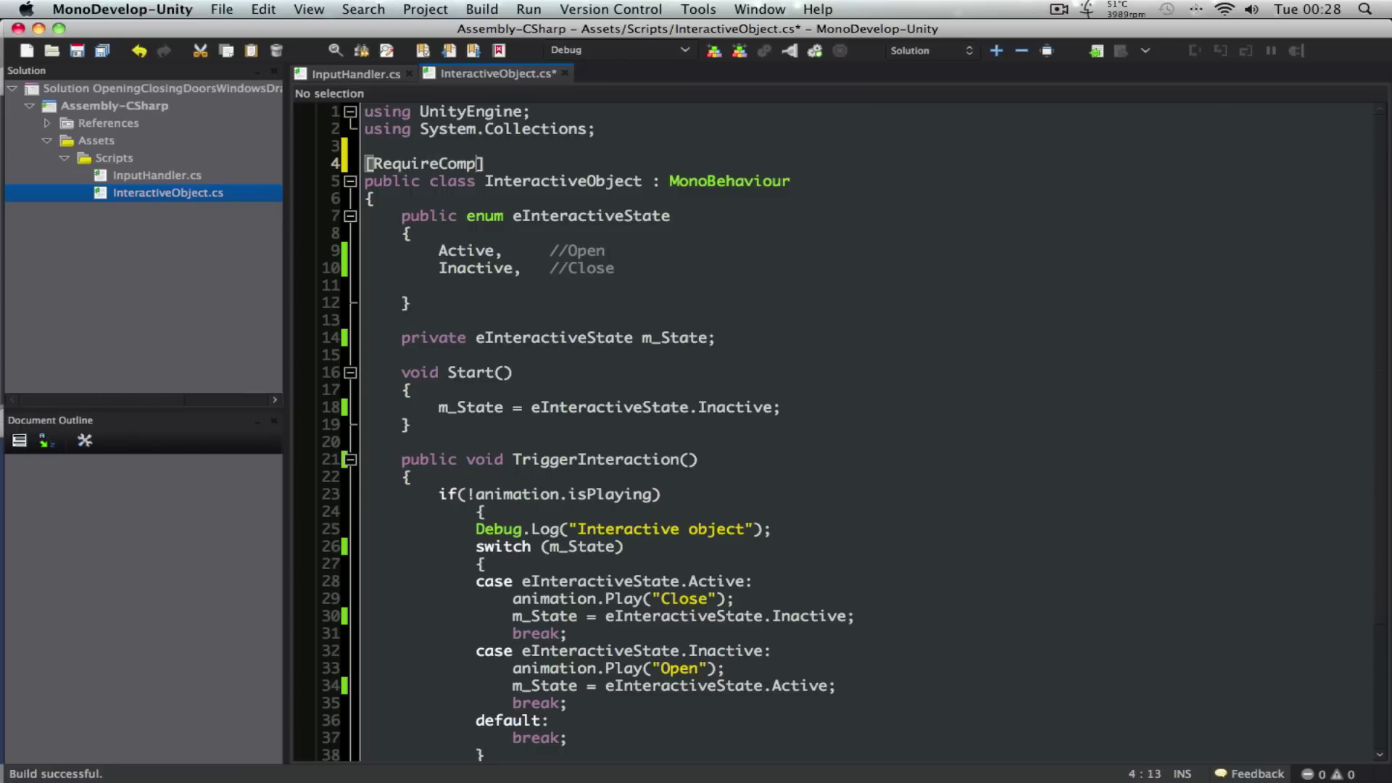
pyautogui.write('()')
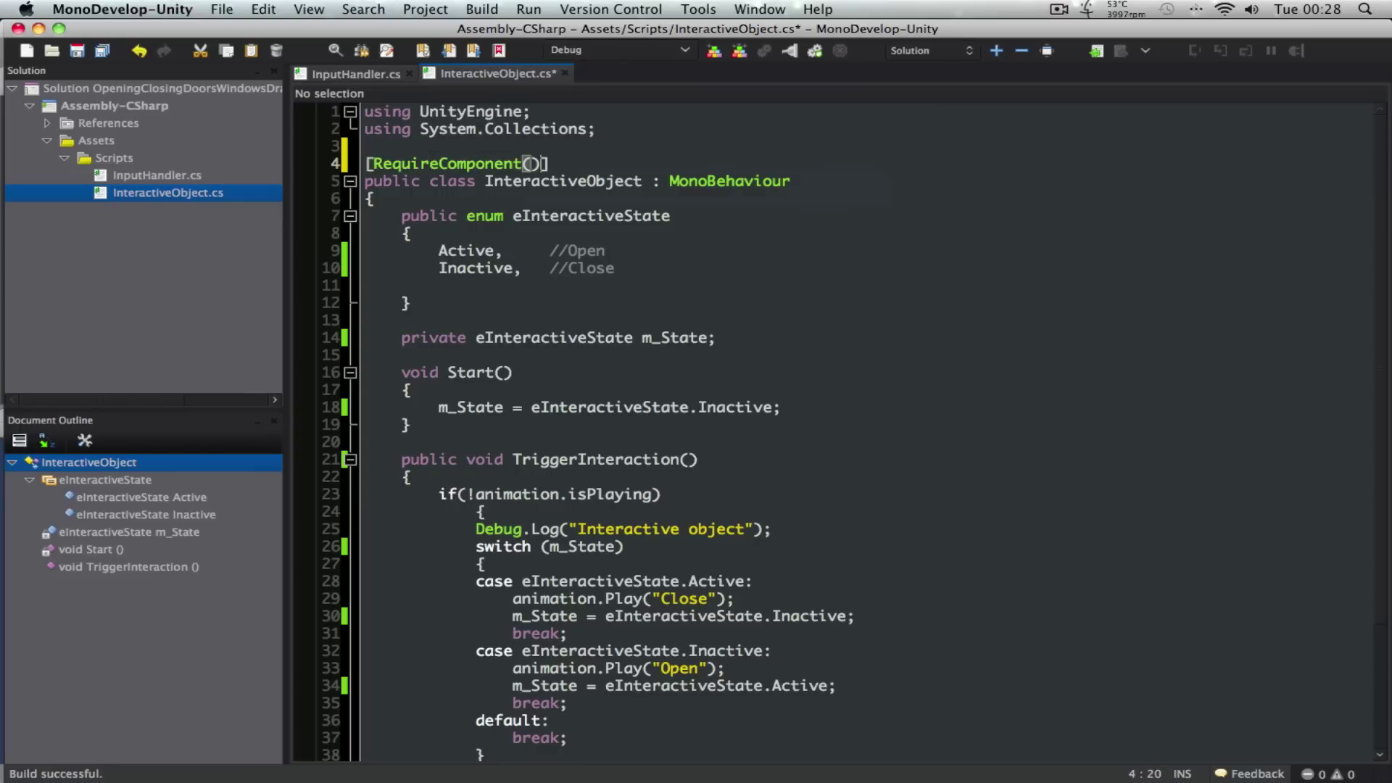
pyautogui.write('typeof()')
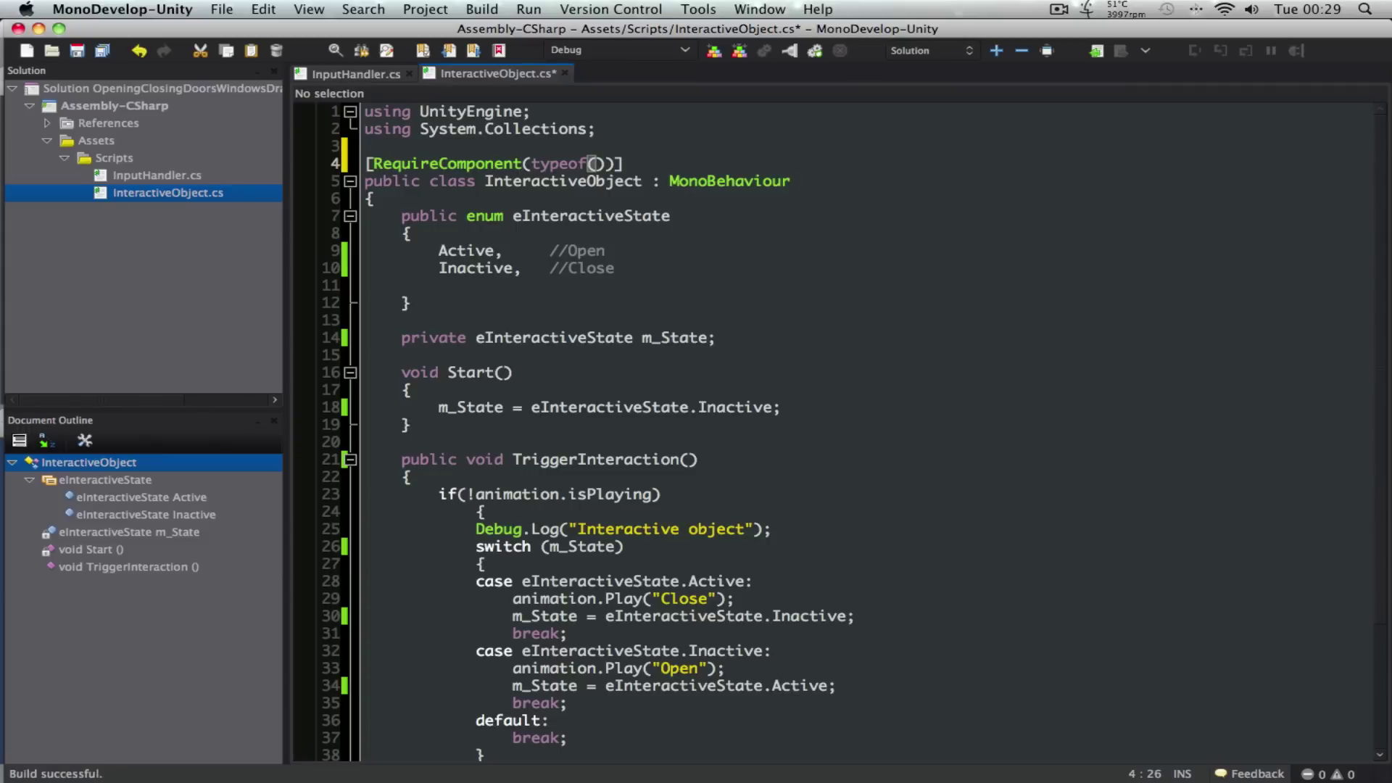
pyautogui.write('Box')
pyautogui.press('Return')
# Step: Duplicate that line as [RequireComponent(typeof(Animation))], save the script, and return to Unity
pyautogui.press('Home')
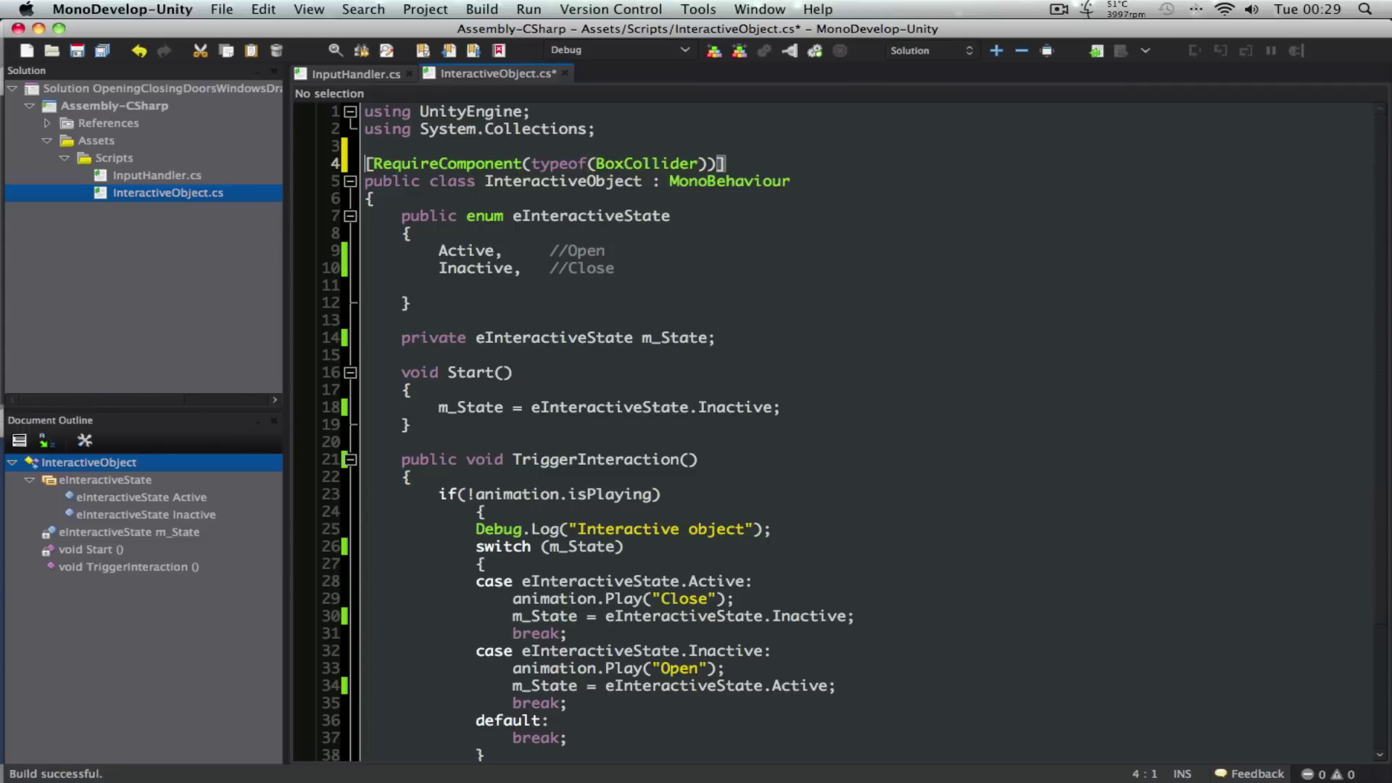
pyautogui.hotkey('shift', 'End')
pyautogui.press('super+c')
pyautogui.press('Left')
pyautogui.press('super+v')
pyautogui.press('Return')
pyautogui.click(595, 181)
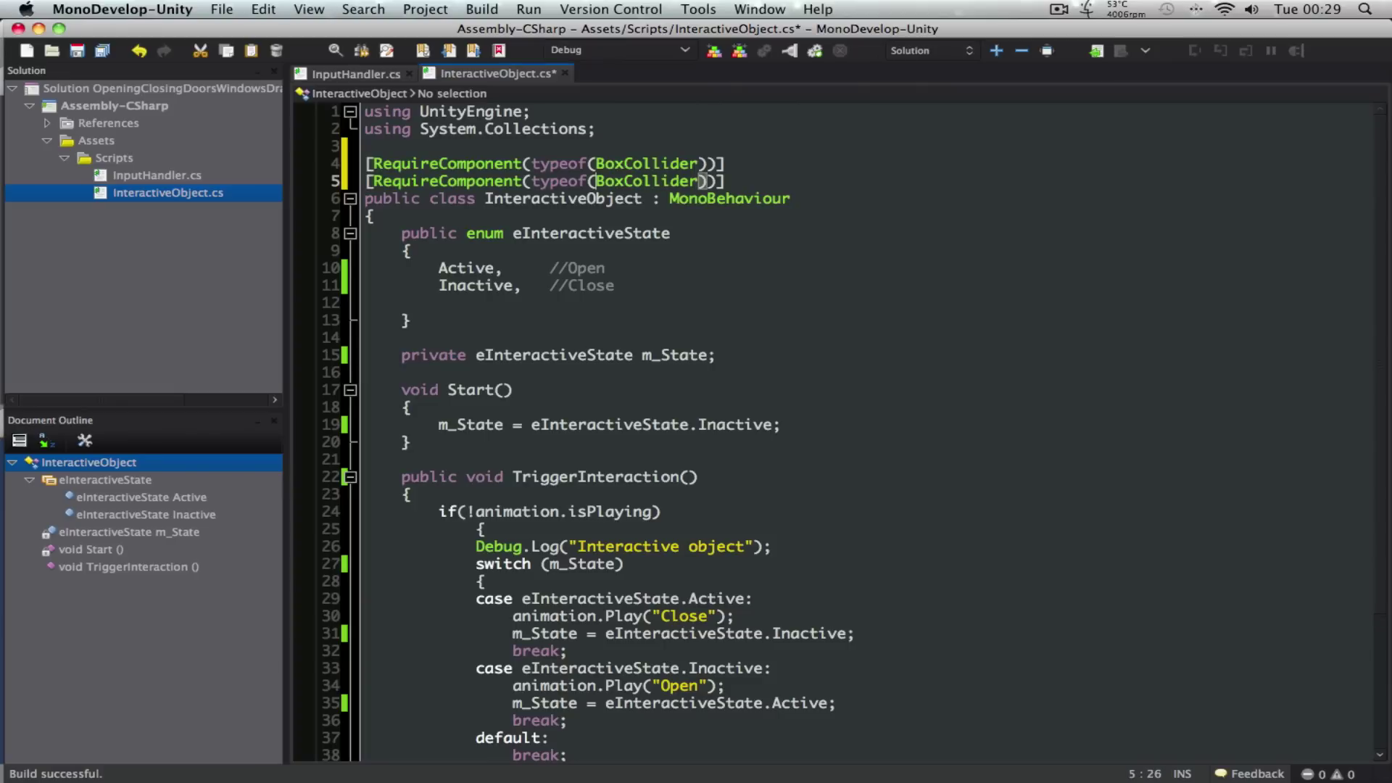
pyautogui.hotkey('alt', 'shift', 'Right')
pyautogui.write('Anima')
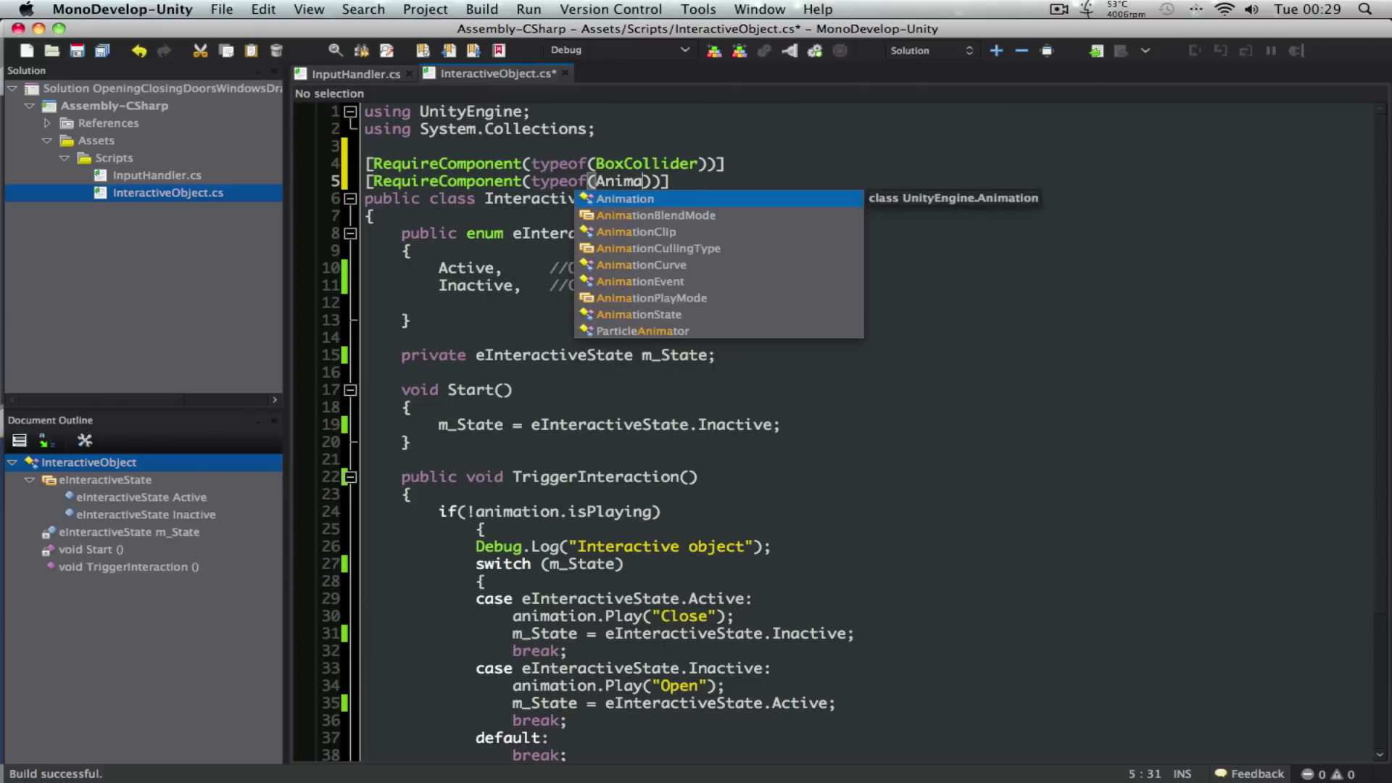
pyautogui.press('Return')
pyautogui.press('super+s')
pyautogui.press('super+Tab')
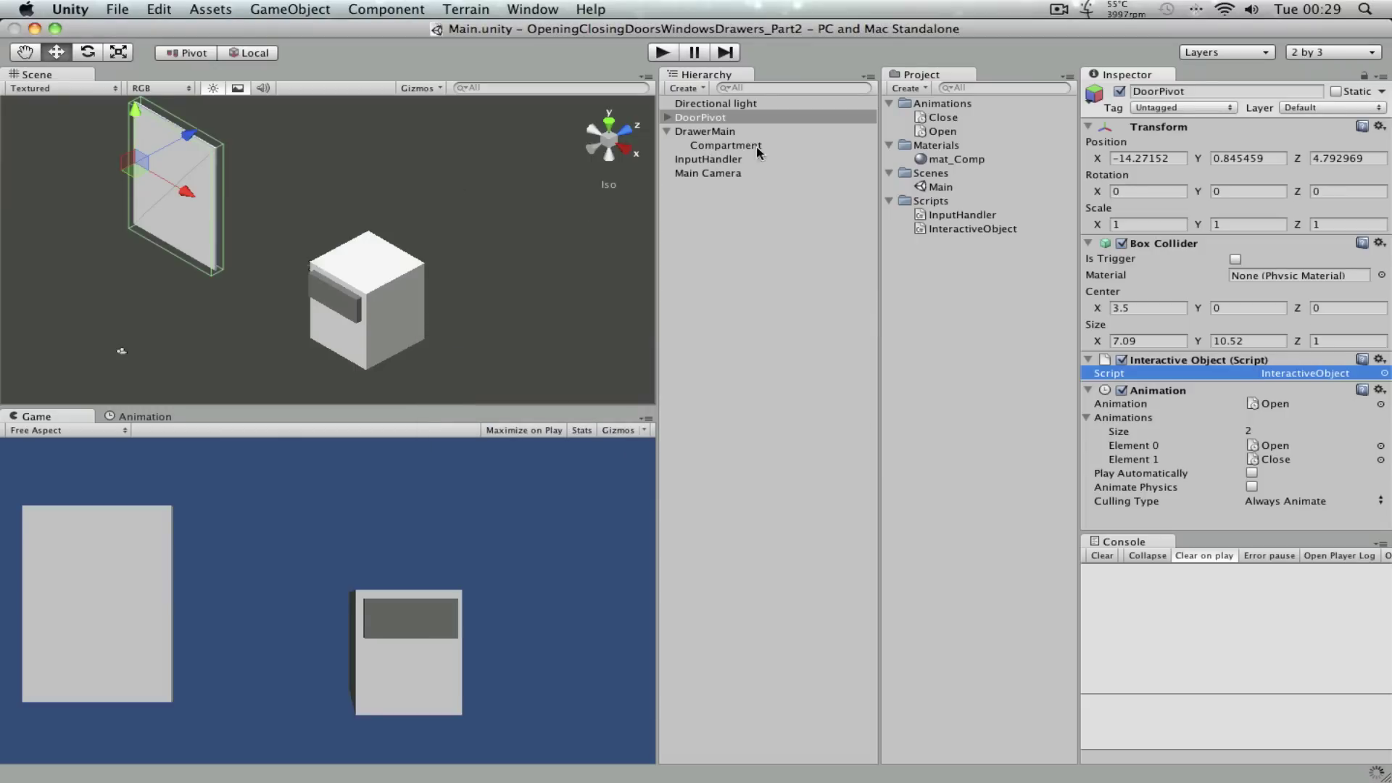
# Step: Drag the InteractiveObject script from the Project panel onto the selected Compartment object
pyautogui.click(734, 149)
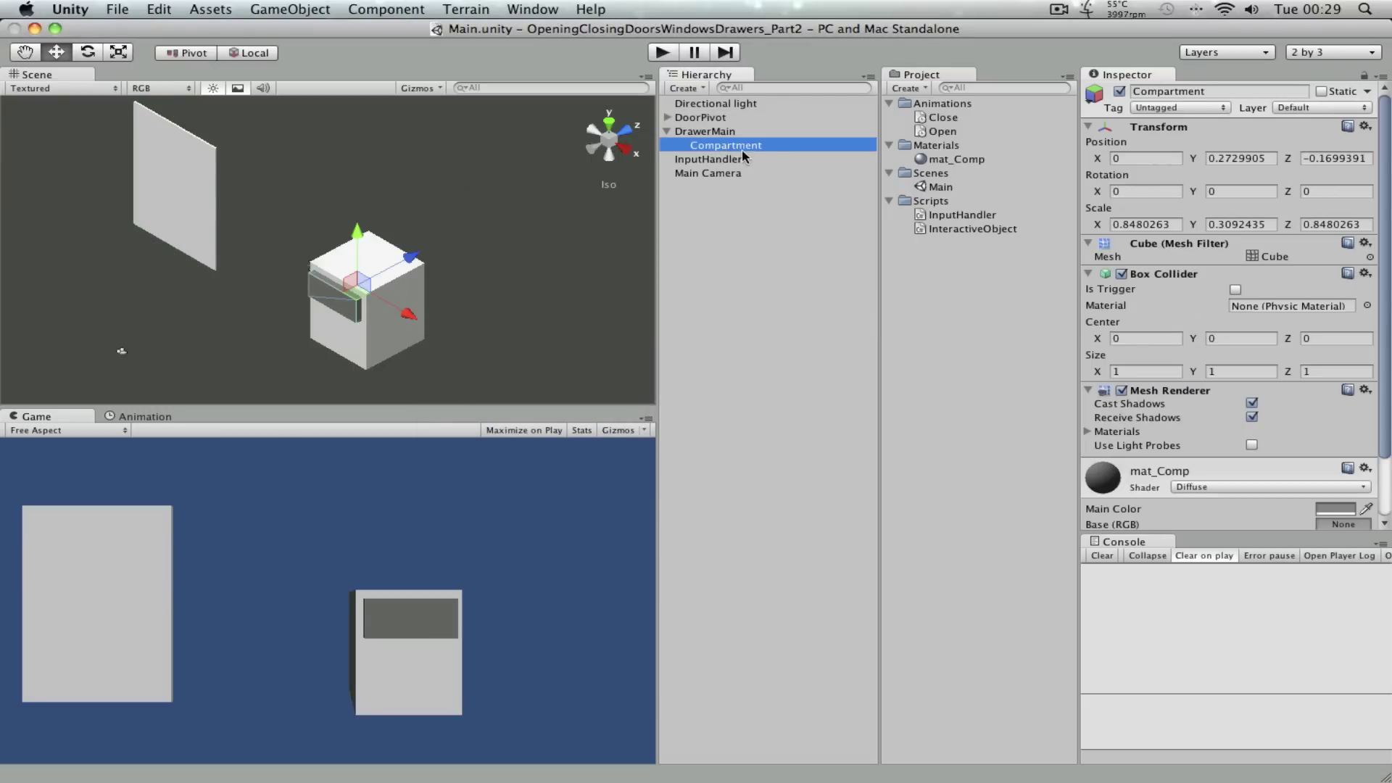
pyautogui.scroll(-3, 1192, 326)
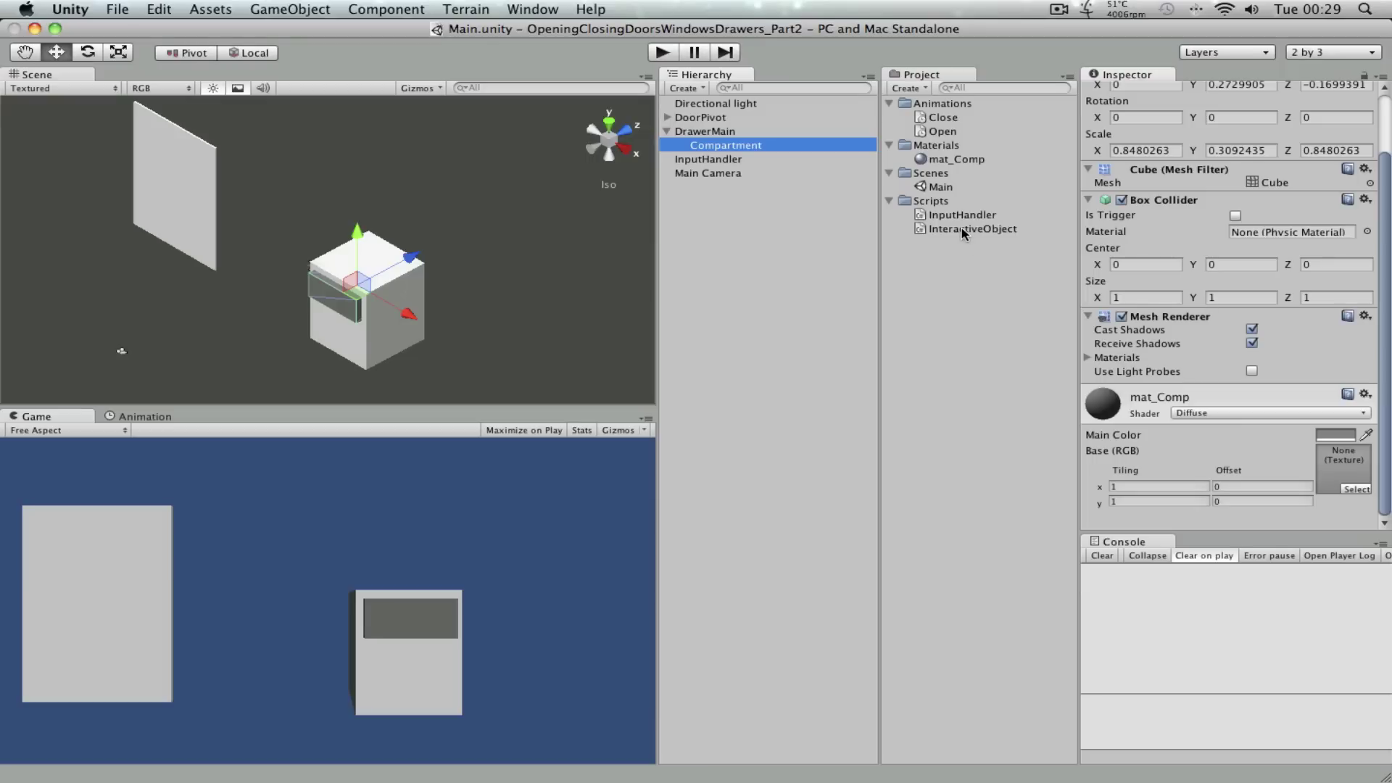
pyautogui.moveTo(972, 229); pyautogui.dragTo(728, 145)
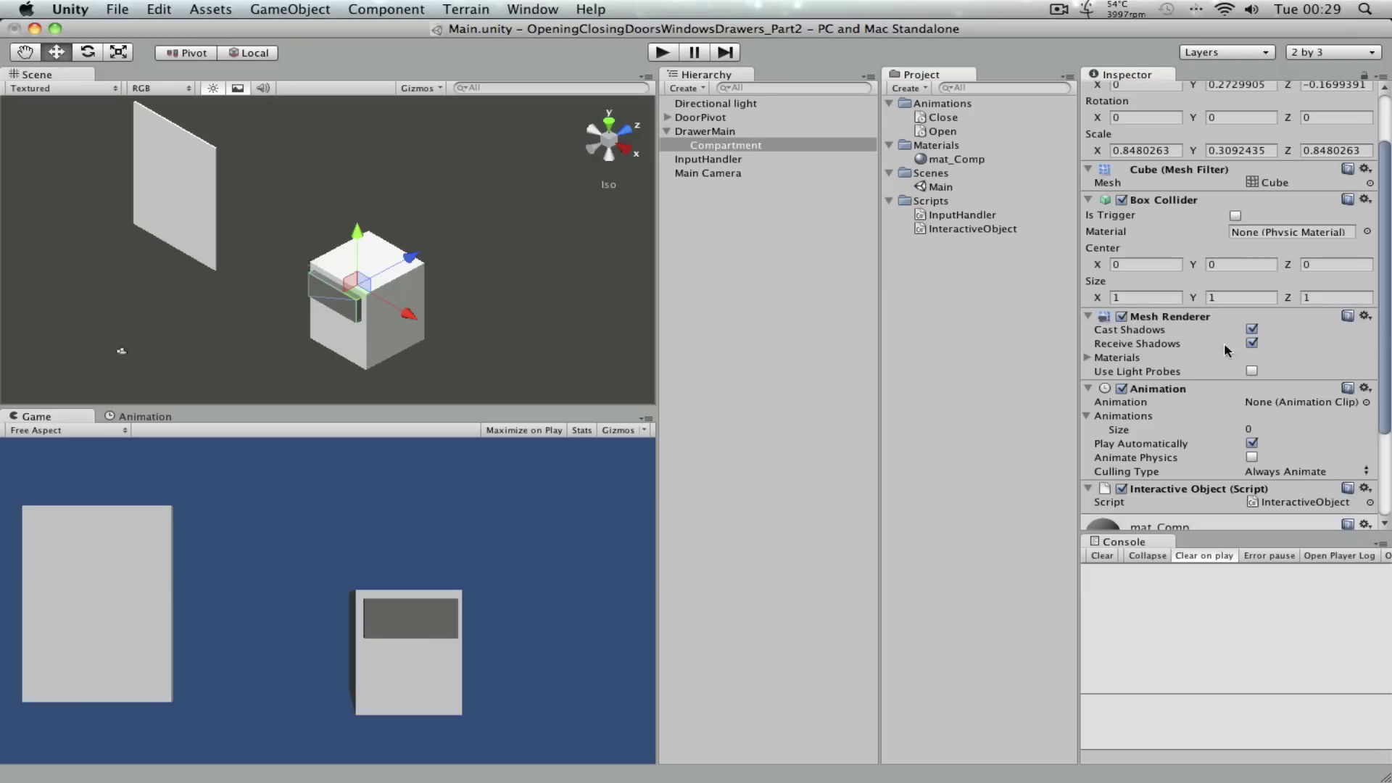
pyautogui.doubleClick(953, 230)
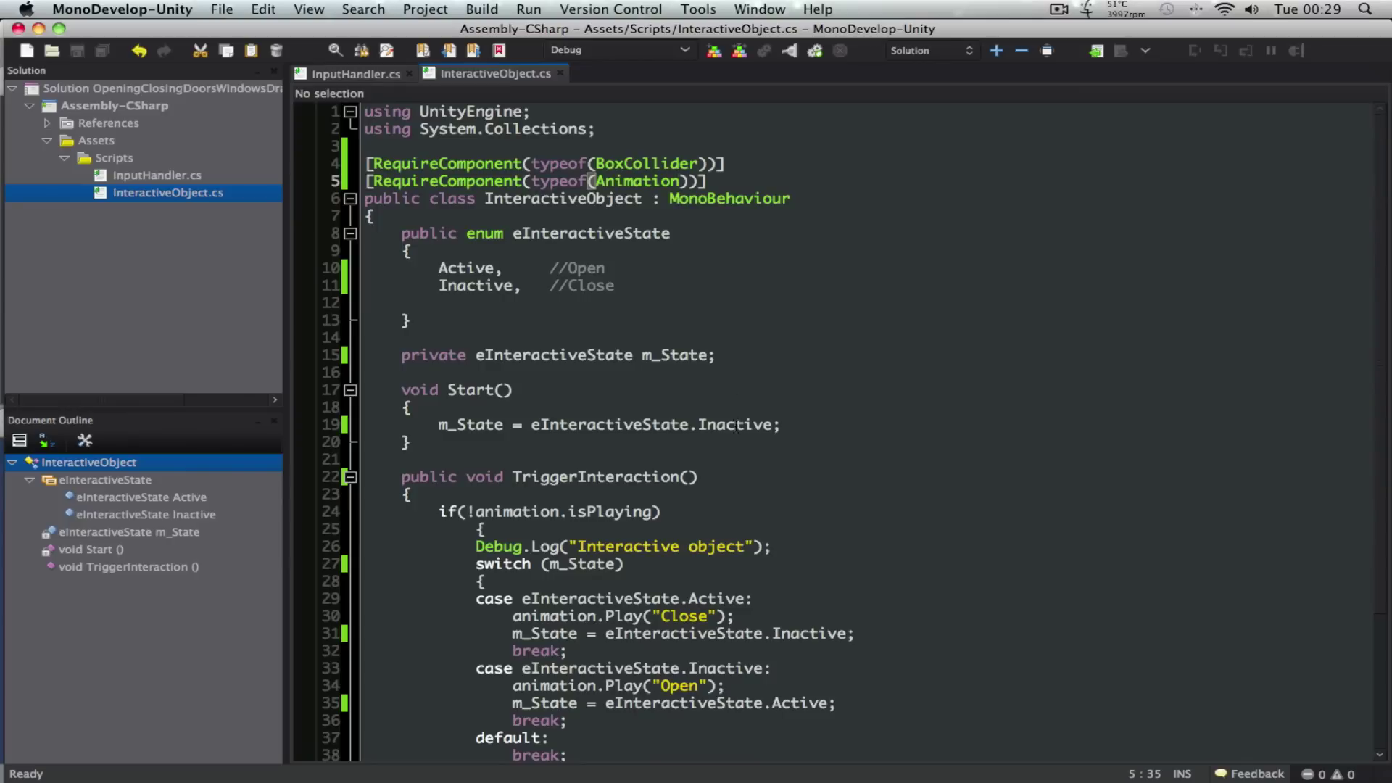
pyautogui.scroll(-5, 735, 426)
pyautogui.scroll(5, 735, 426)
pyautogui.scroll(-5, 735, 425)
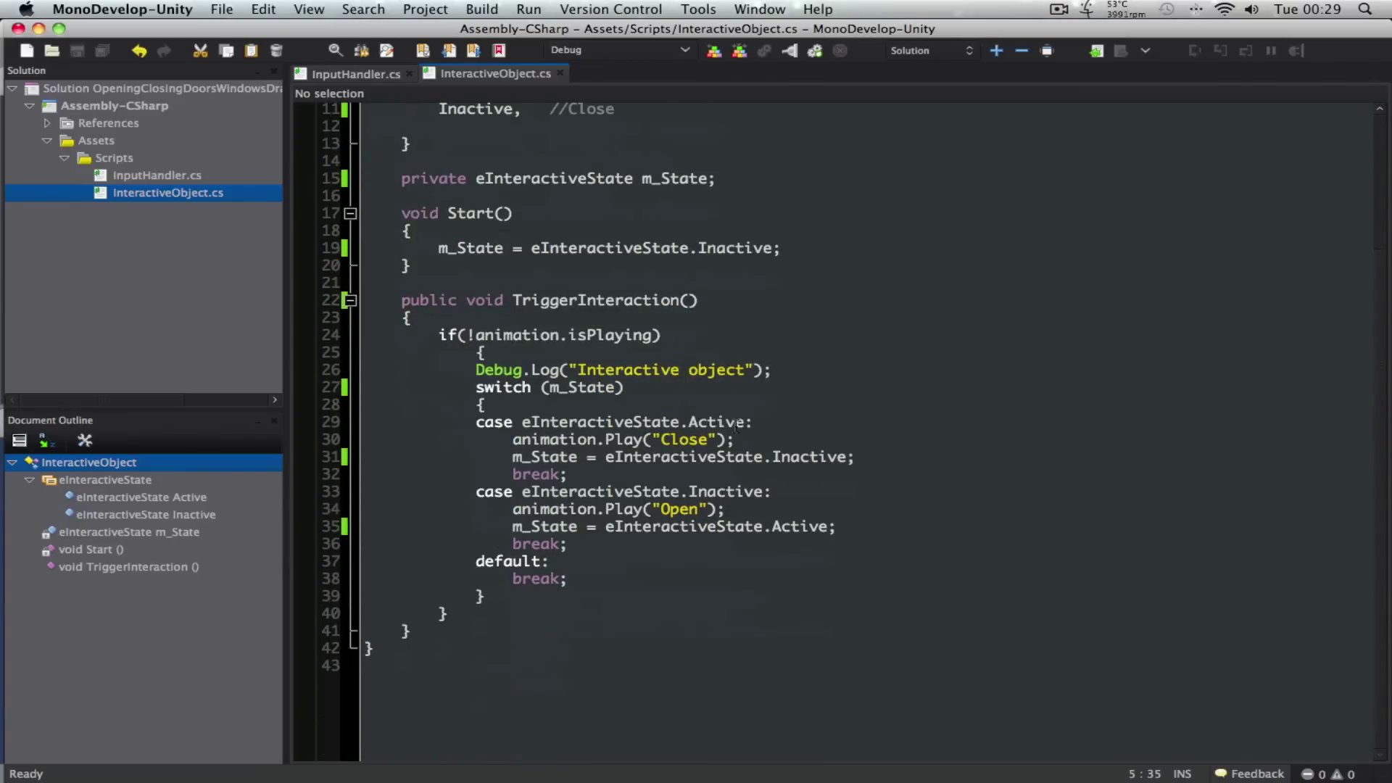
pyautogui.moveTo(607, 438); pyautogui.dragTo(726, 440)
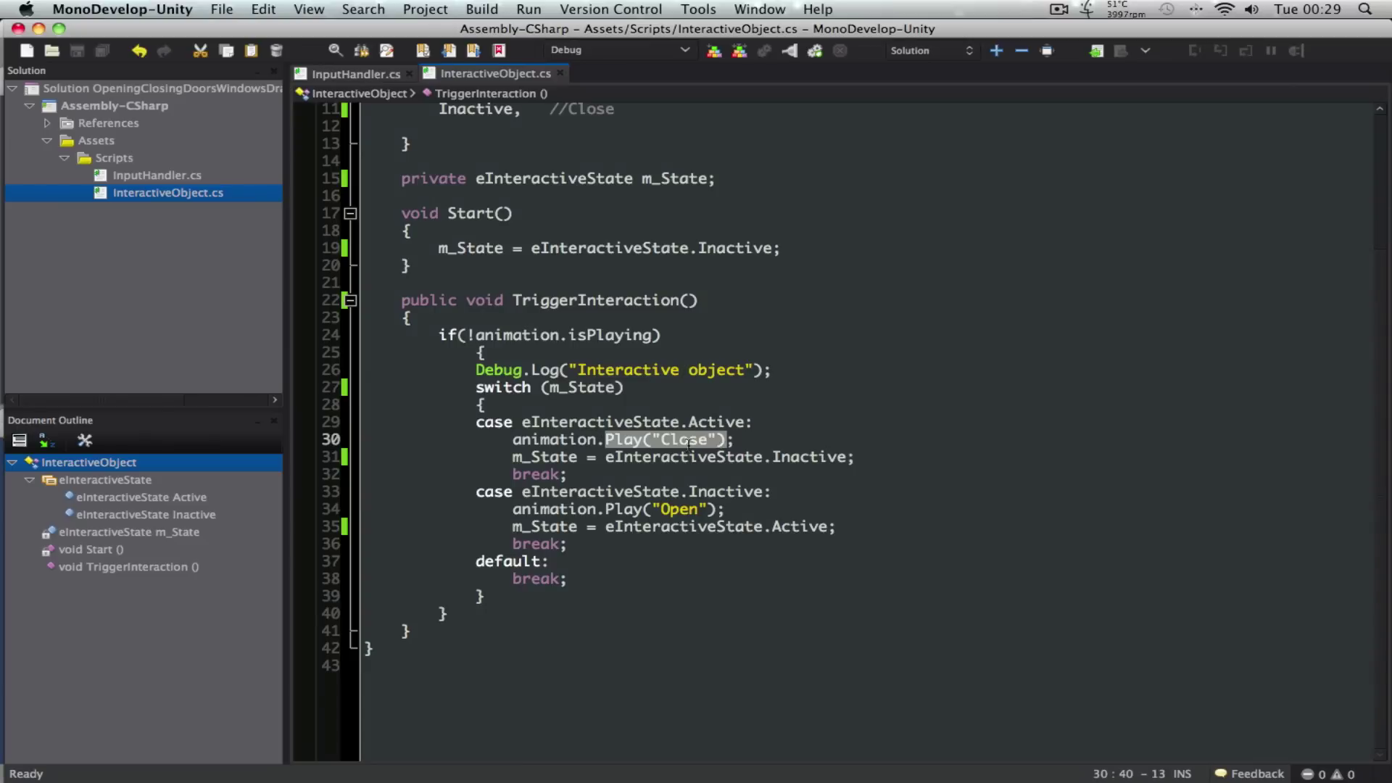
pyautogui.doubleClick(679, 439)
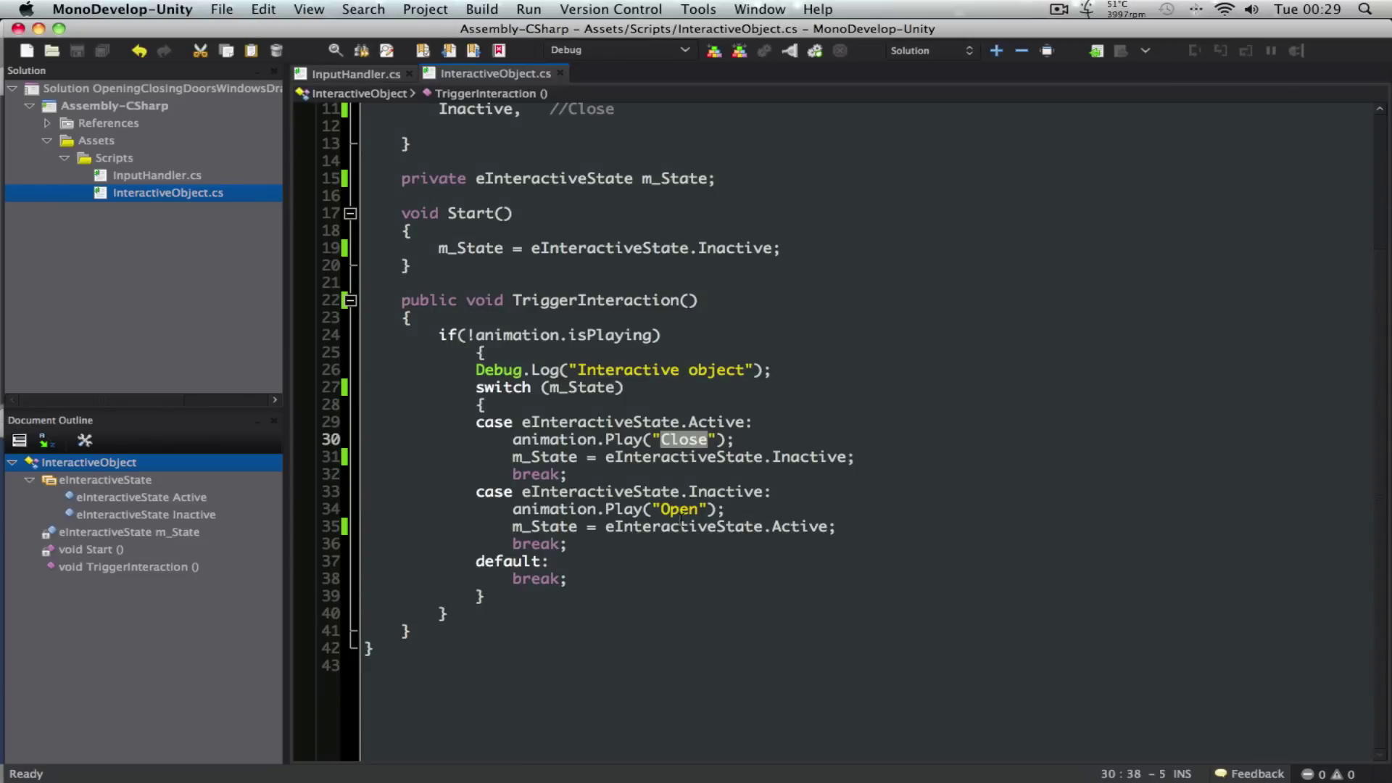
# Step: Delete the accidental Open 1 duplicate of the Open animation clip
pyautogui.press('super+Tab')
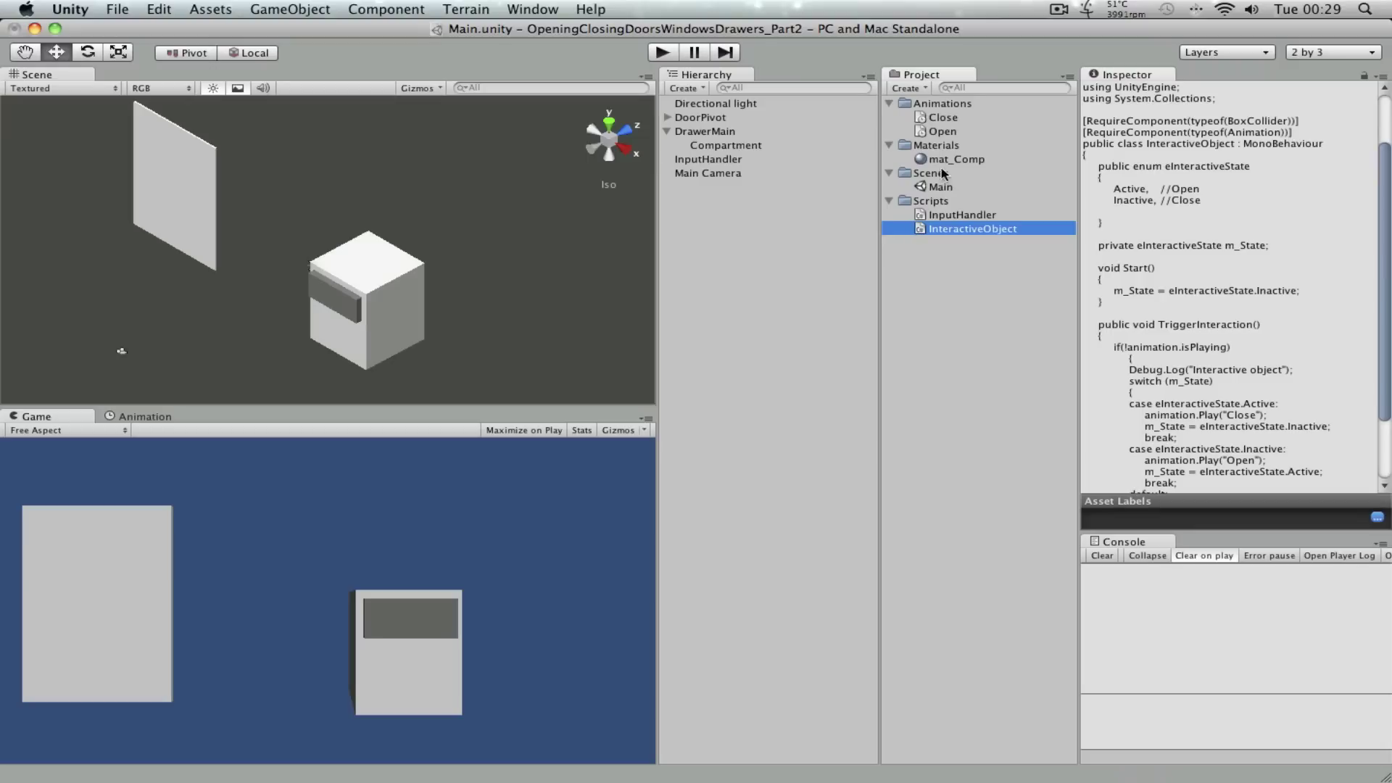
pyautogui.click(939, 134)
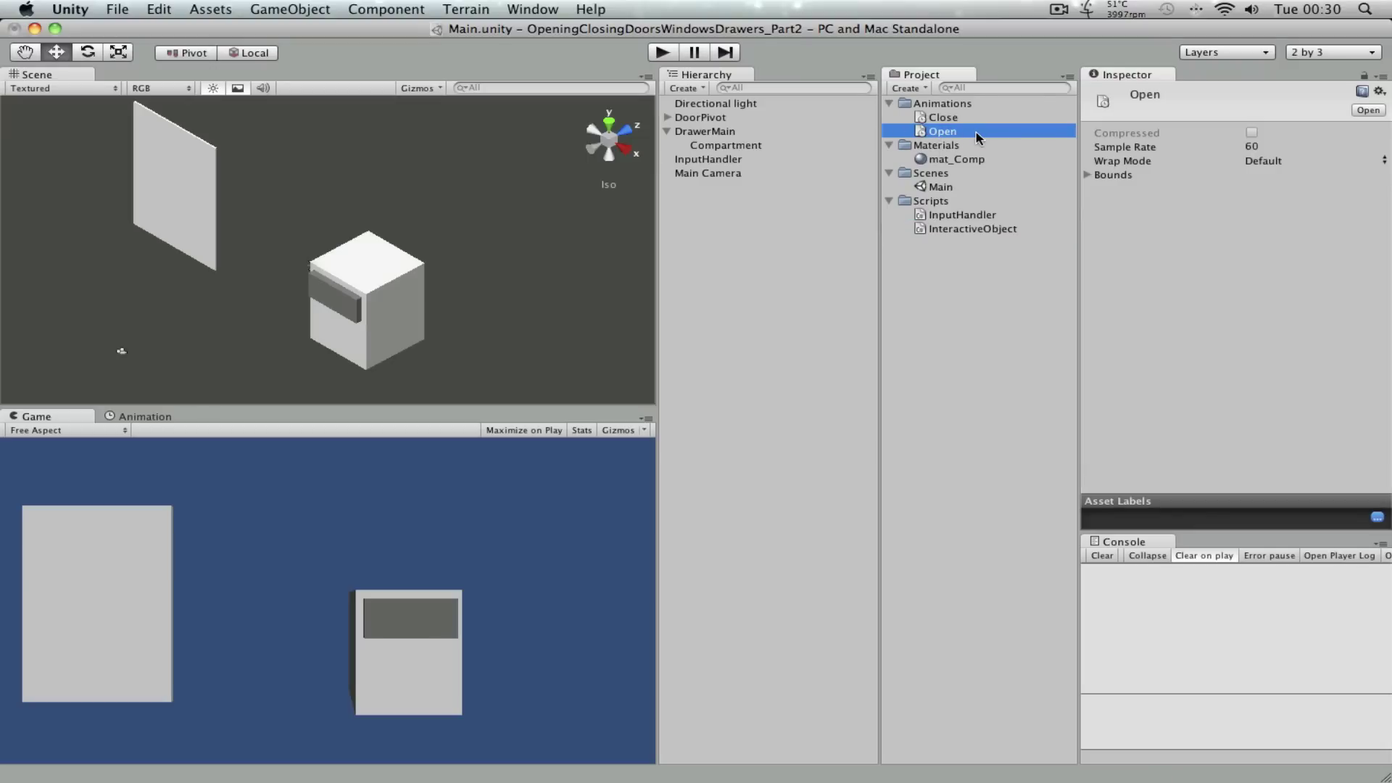
pyautogui.press('super+d')
pyautogui.press('Return')
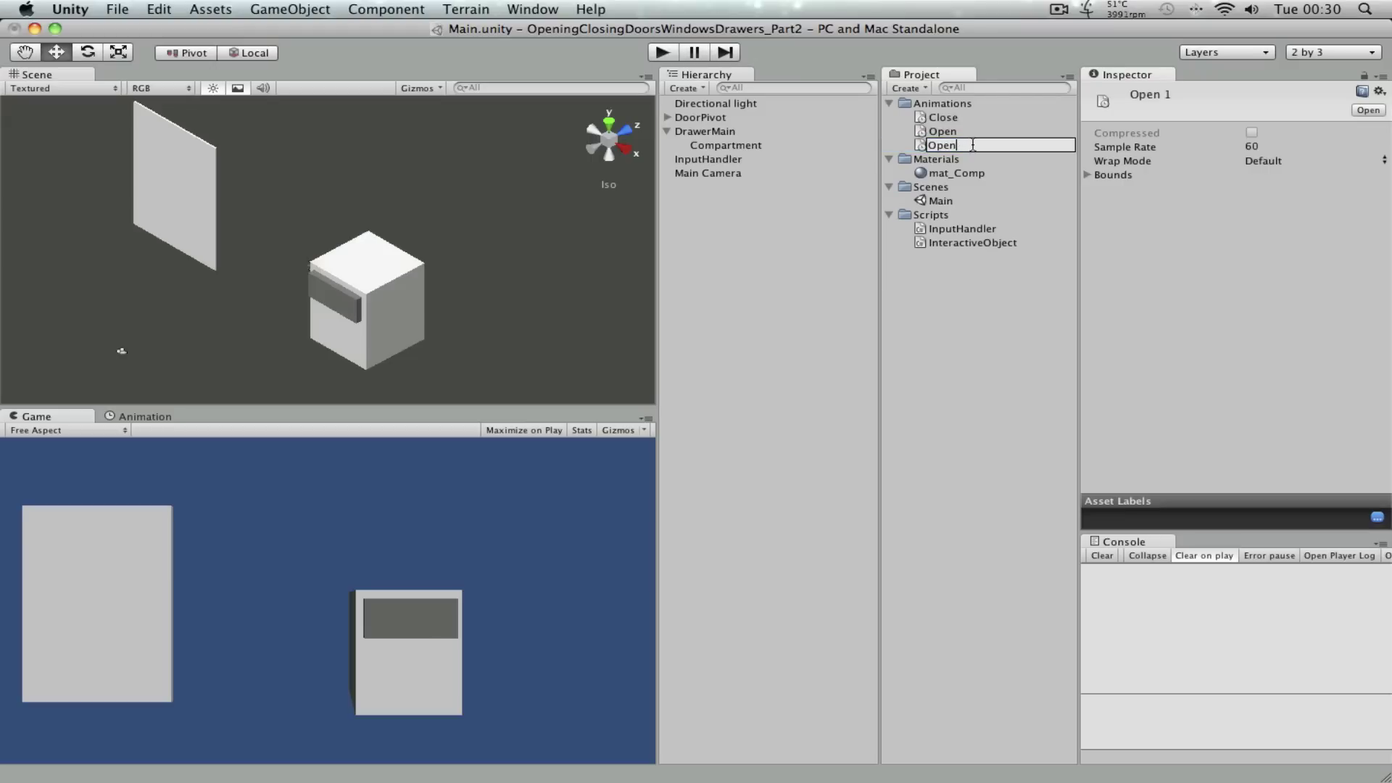
pyautogui.press('Escape')
pyautogui.press('Return')
pyautogui.press('Return')
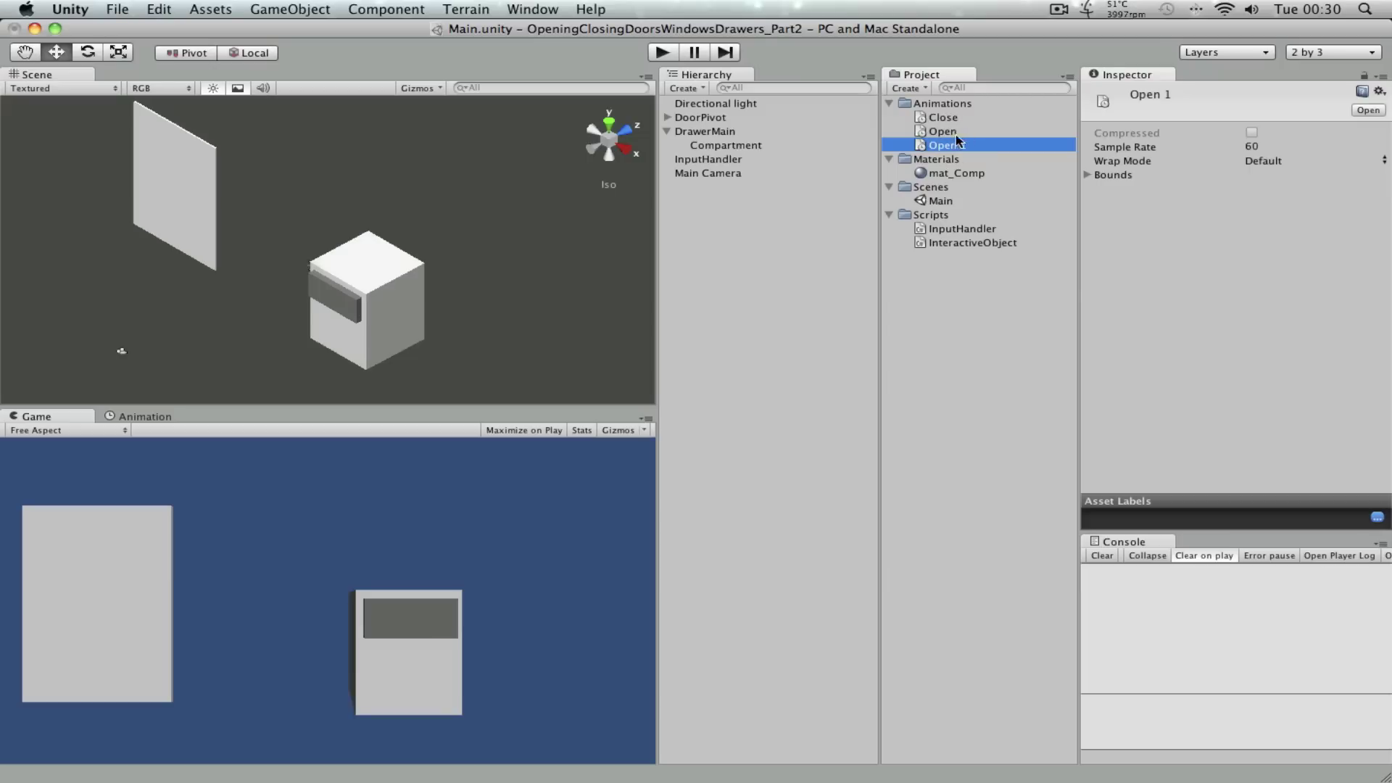
pyautogui.press('super+BackSpace')
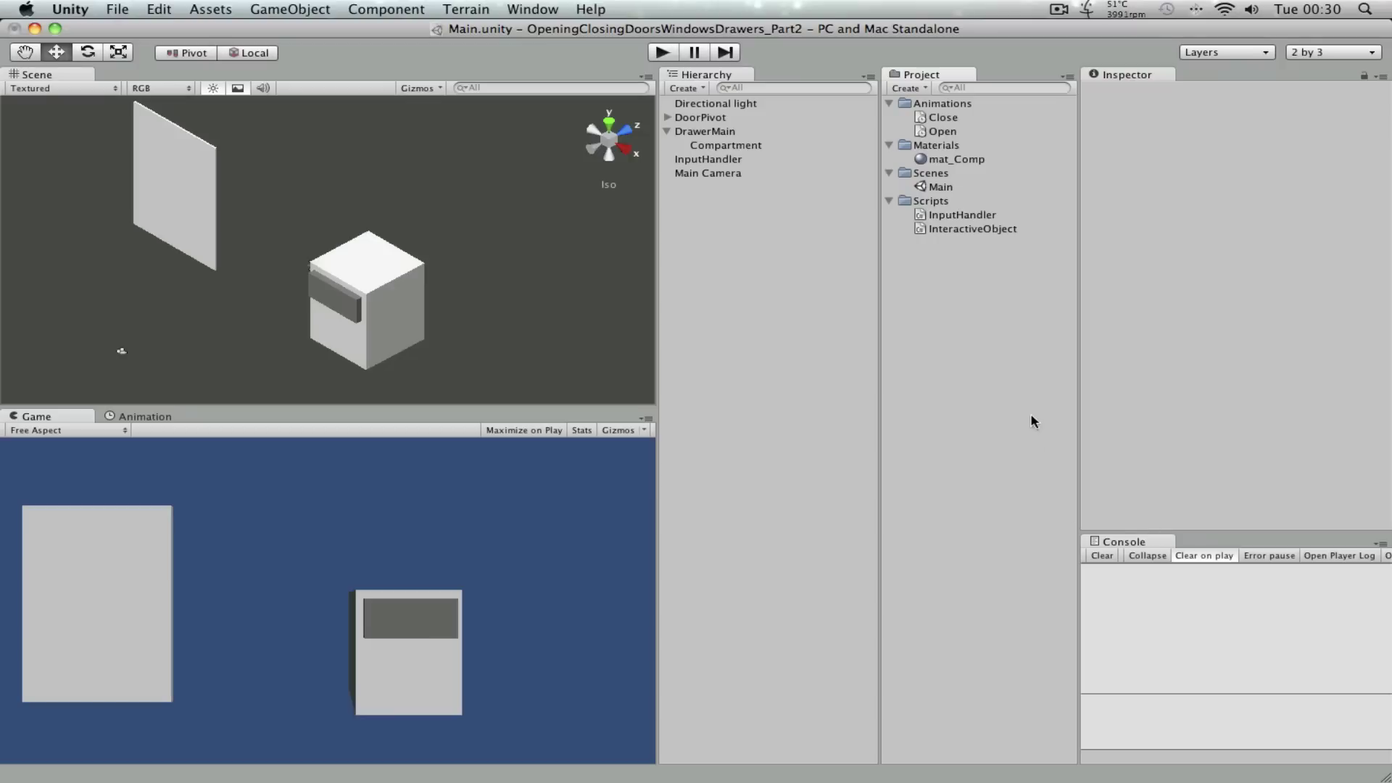
# Step: Review the InteractiveObject code and Compartment's components, then reopen the script in MonoDevelop
pyautogui.click(963, 229)
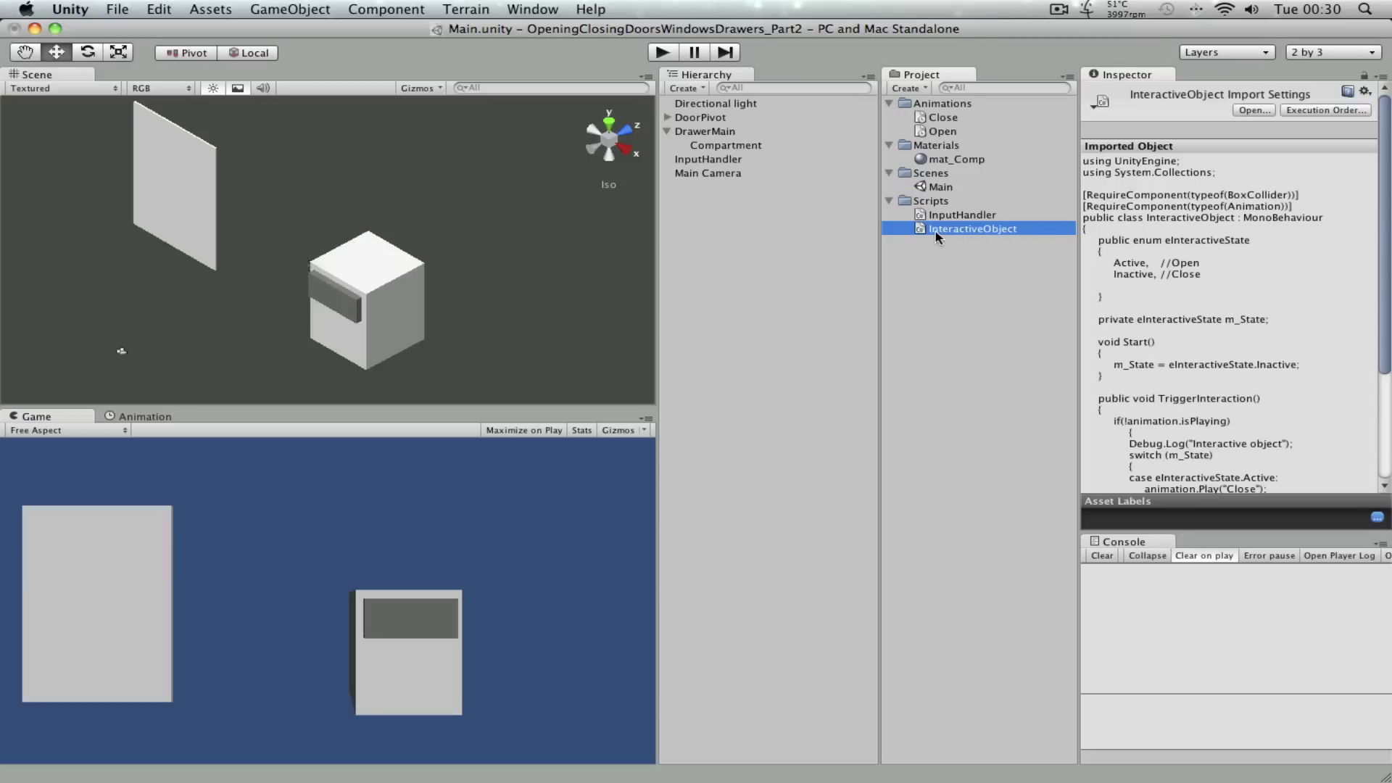
pyautogui.doubleClick(1024, 235)
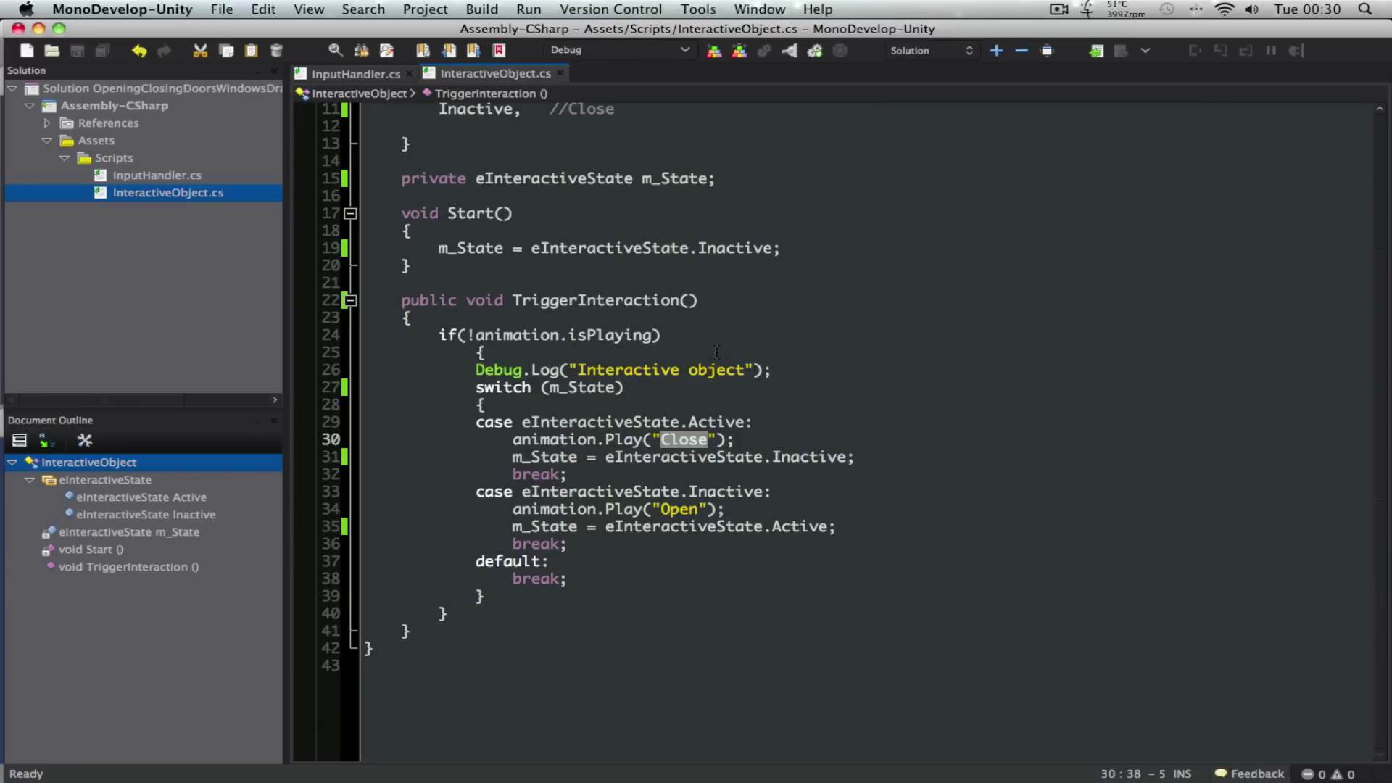
pyautogui.doubleClick(681, 509)
pyautogui.press('super+Tab')
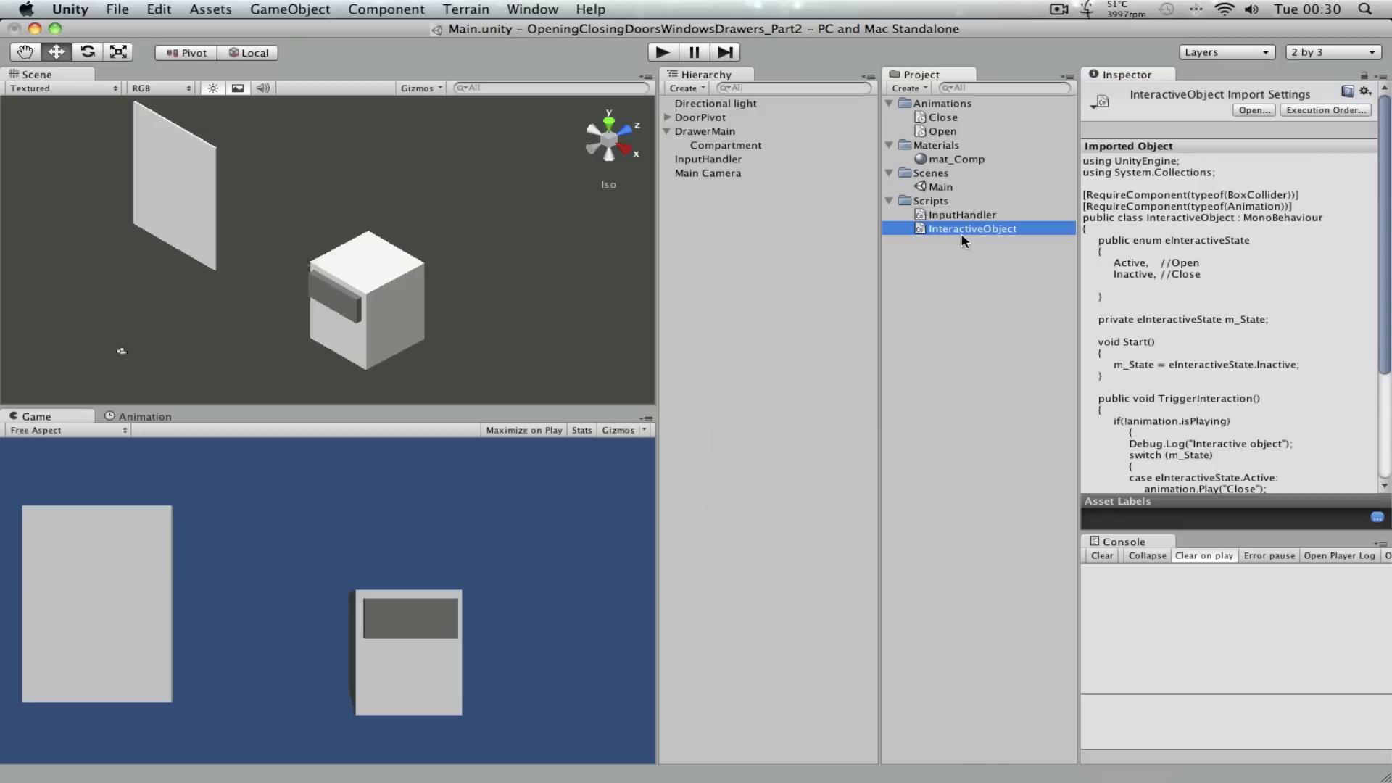
pyautogui.click(726, 145)
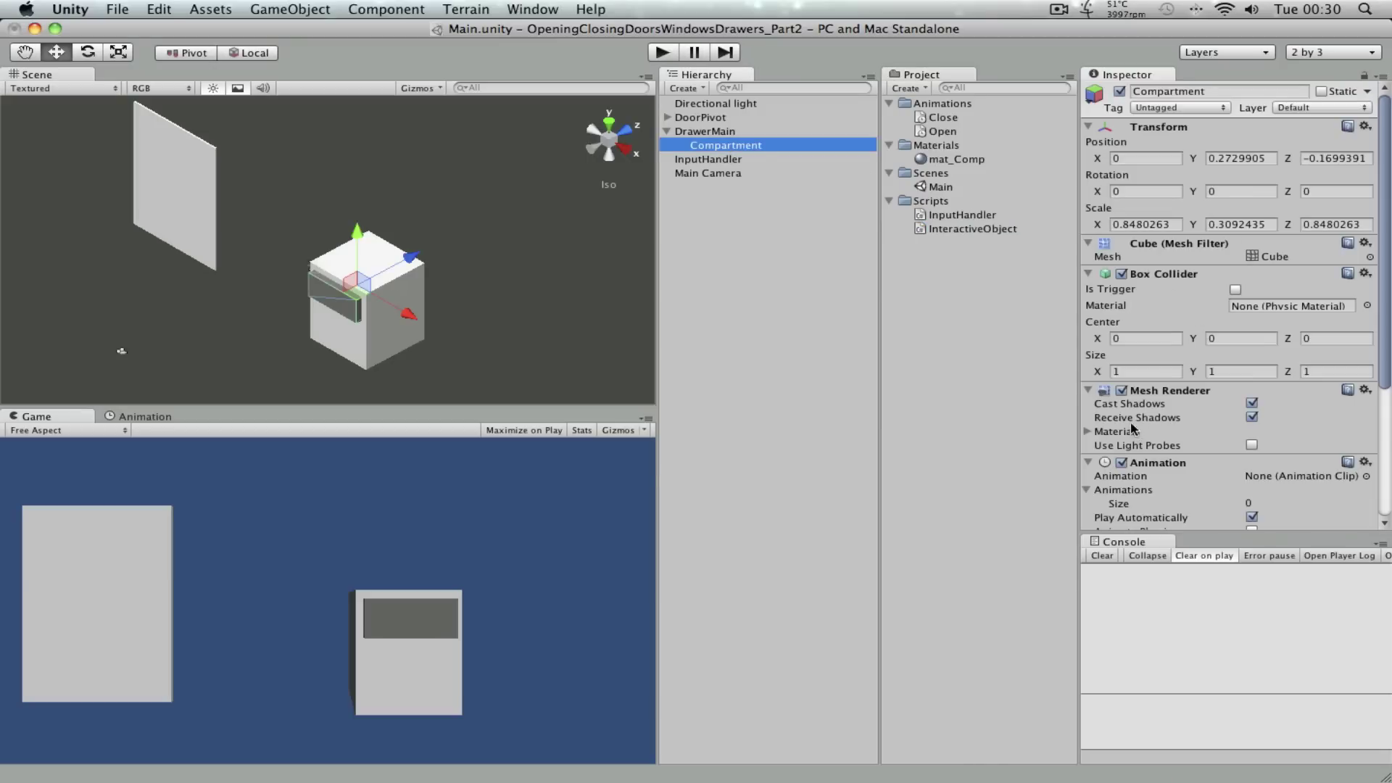
pyautogui.scroll(-3, 1136, 427)
pyautogui.scroll(-3, 1136, 428)
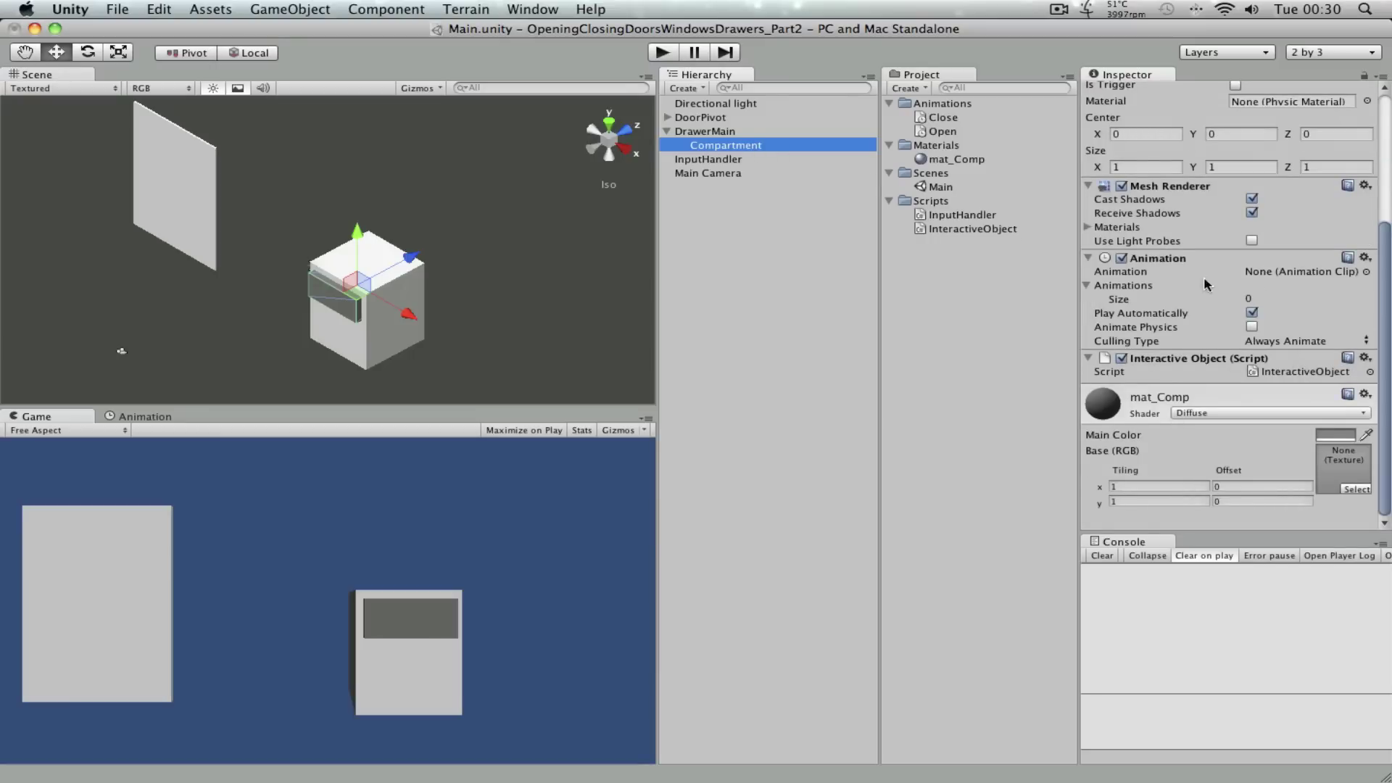
pyautogui.scroll(5, 1203, 276)
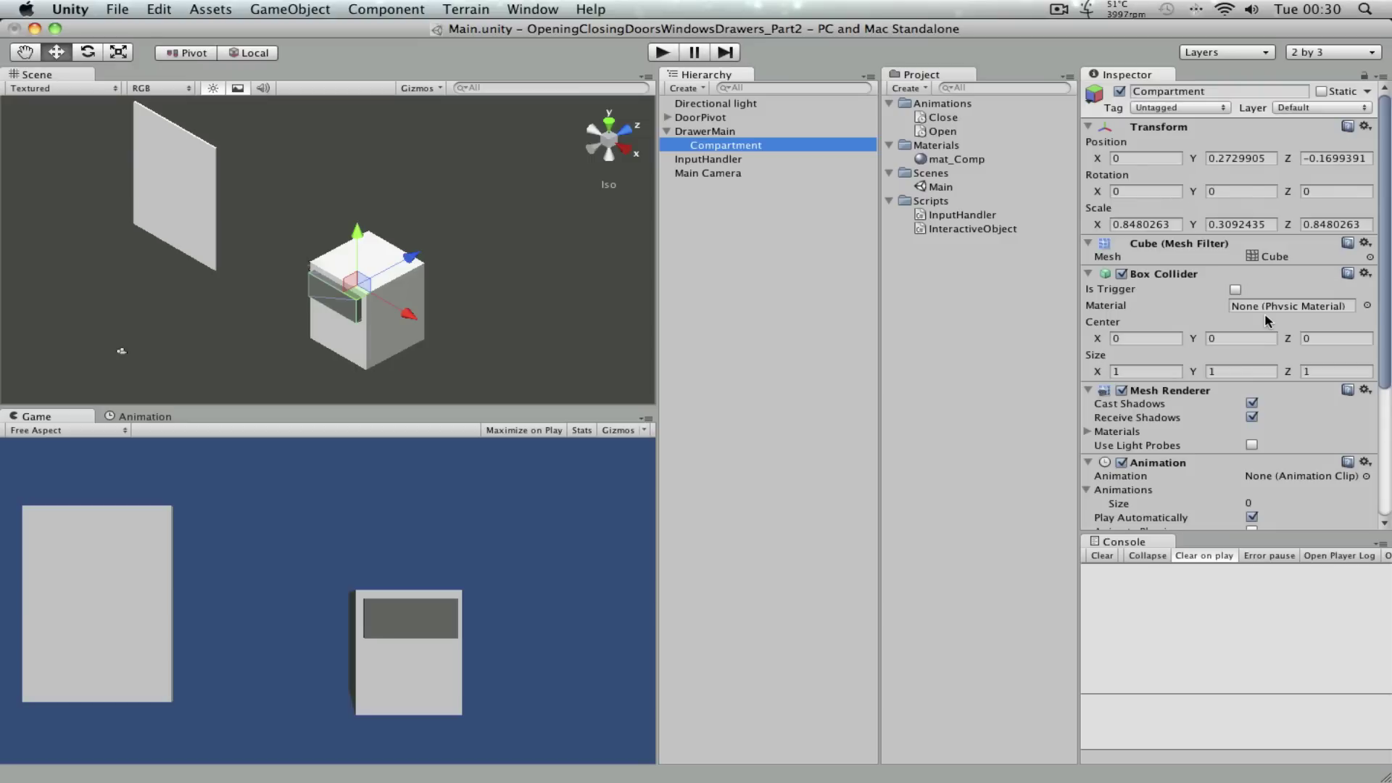
pyautogui.click(964, 230)
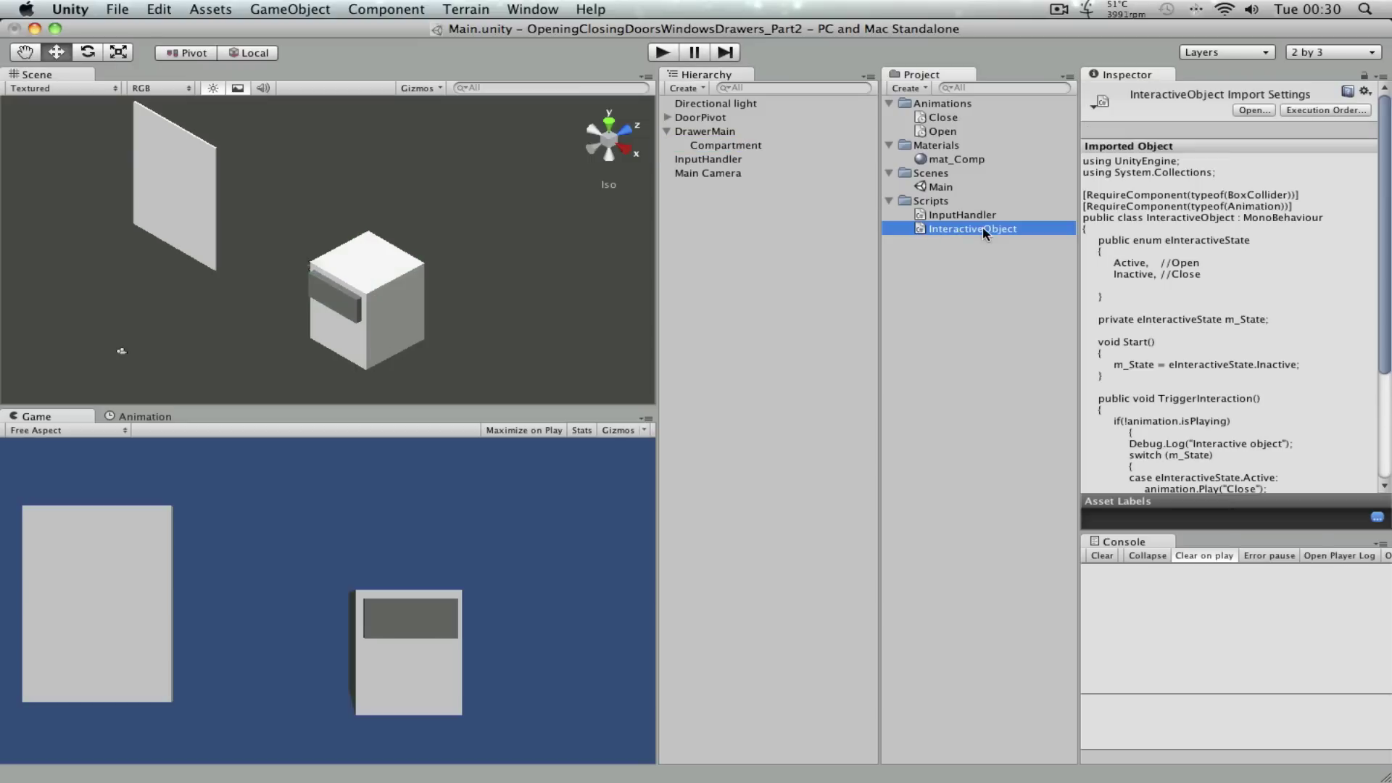
pyautogui.doubleClick(971, 227)
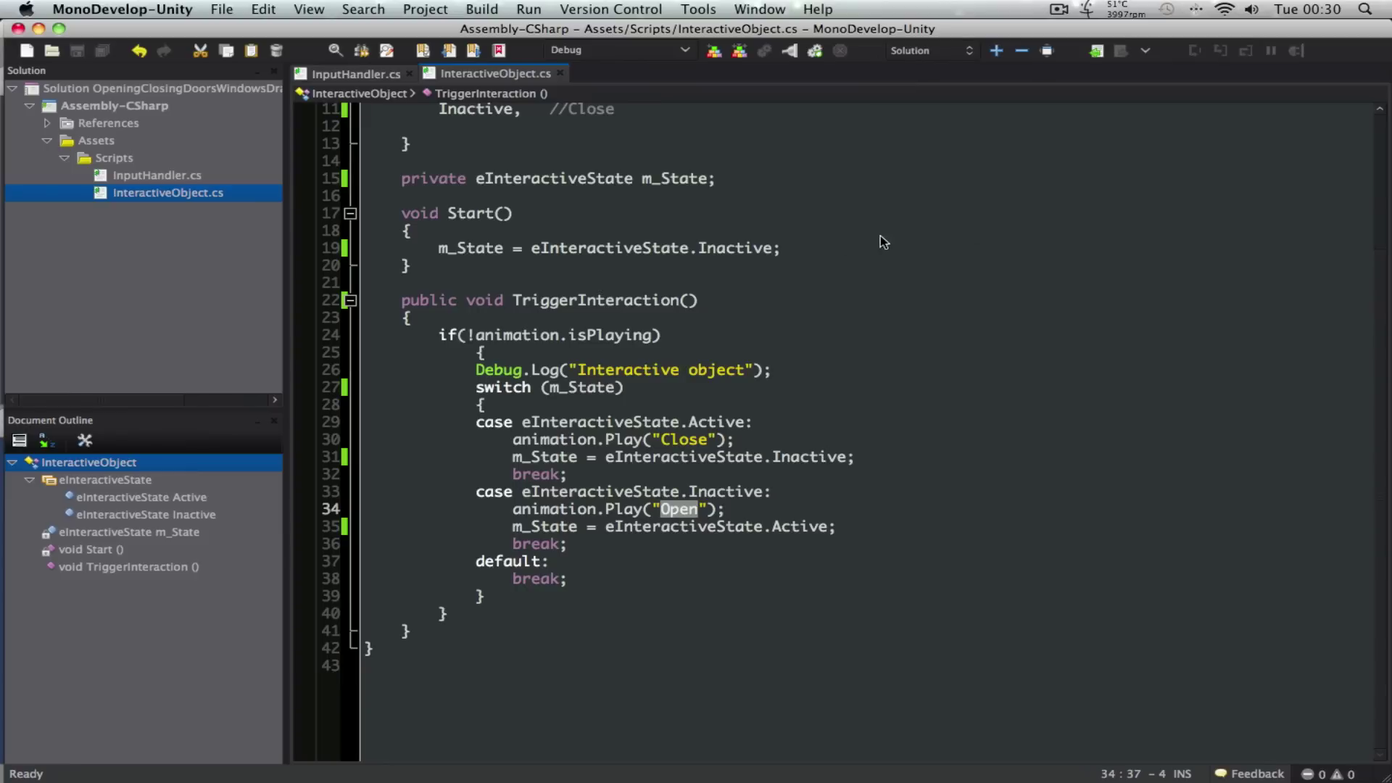
# Step: Tidy the enum and declare a private string[] m_AnimNames field below m_State
pyautogui.click(449, 297)
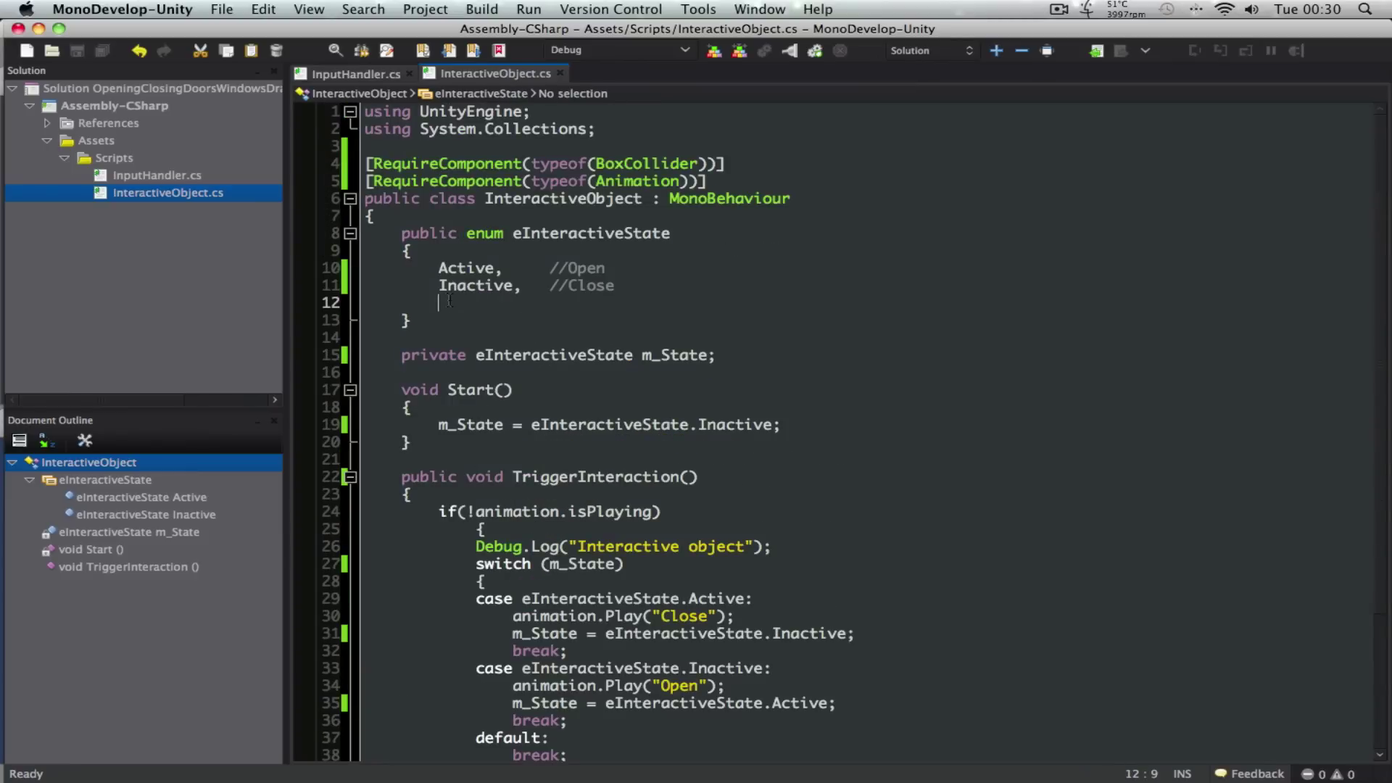
pyautogui.press('BackSpace')
pyautogui.click(683, 337)
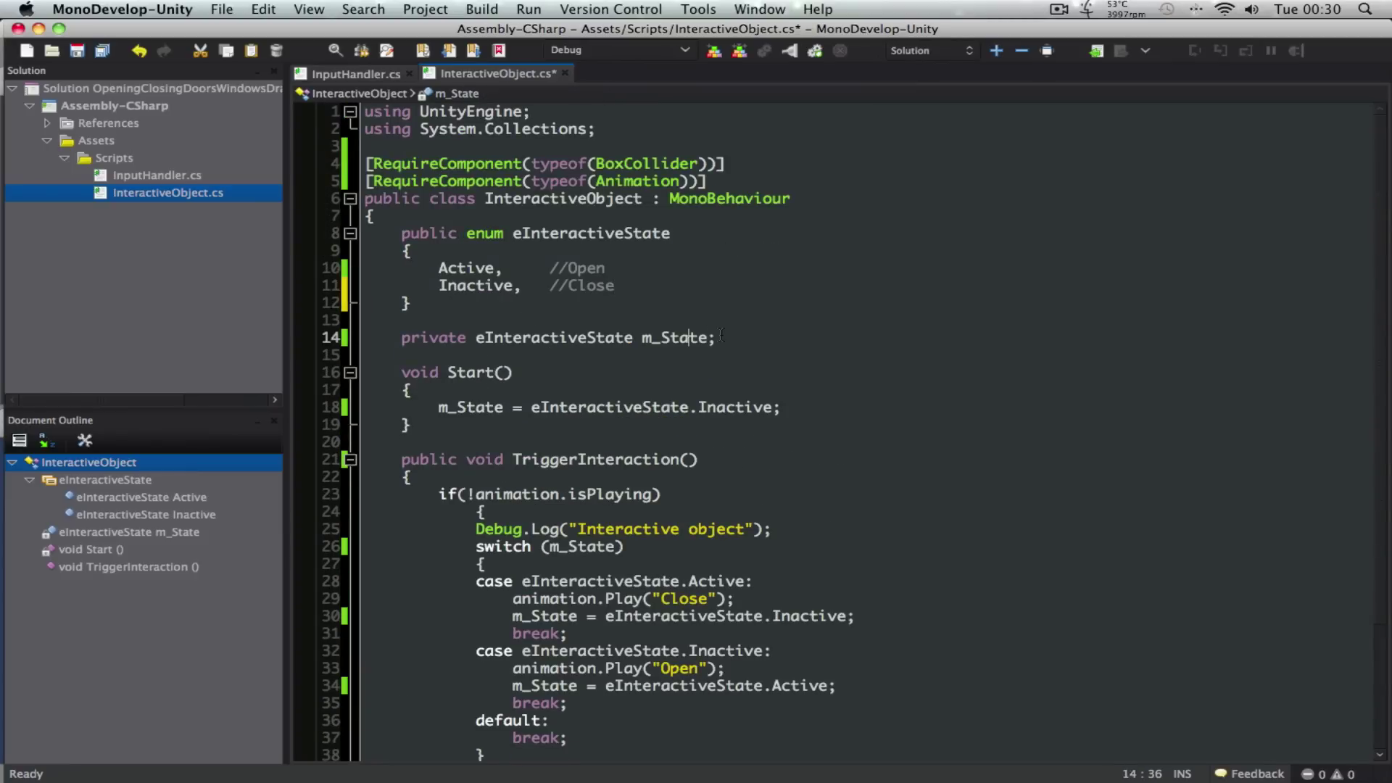
pyautogui.press('Return')
pyautogui.write('private ')
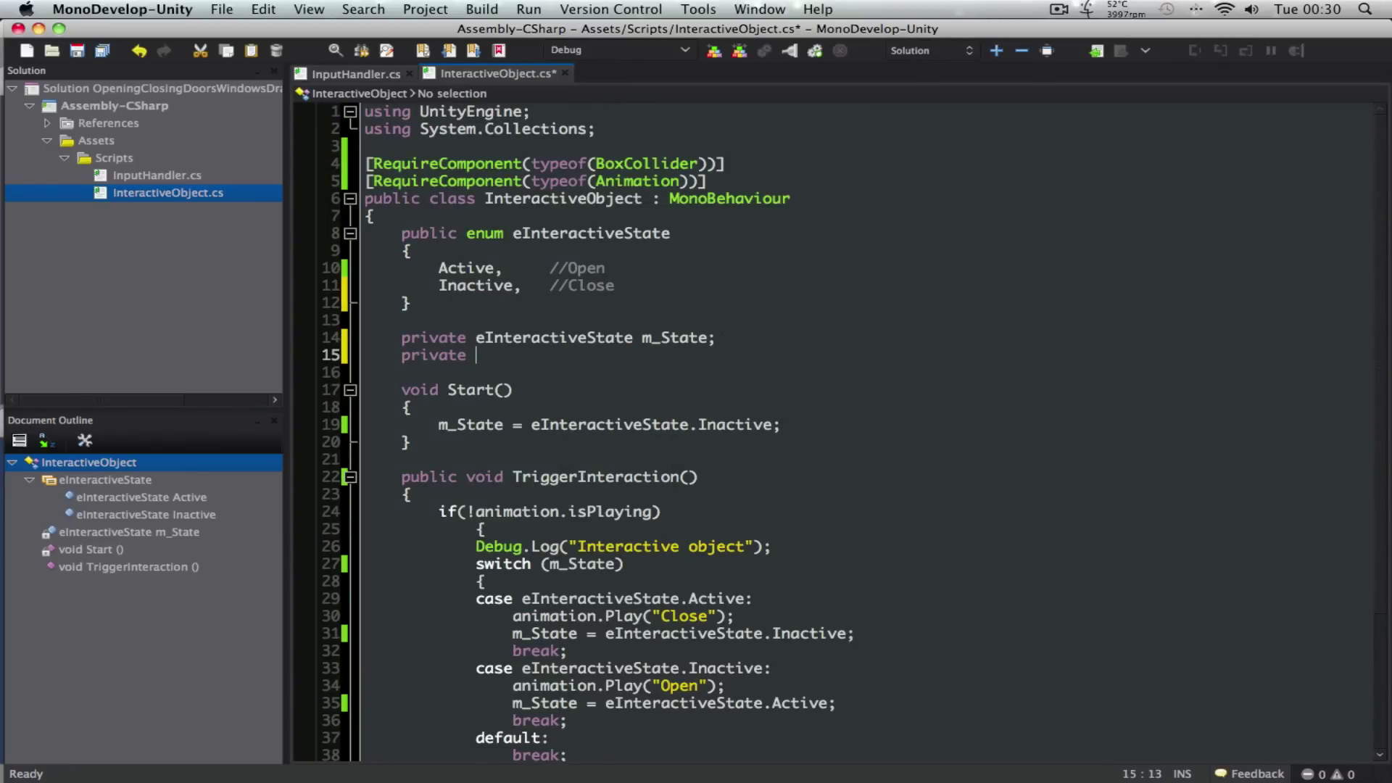
pyautogui.write('string[]')
pyautogui.press('Tab')
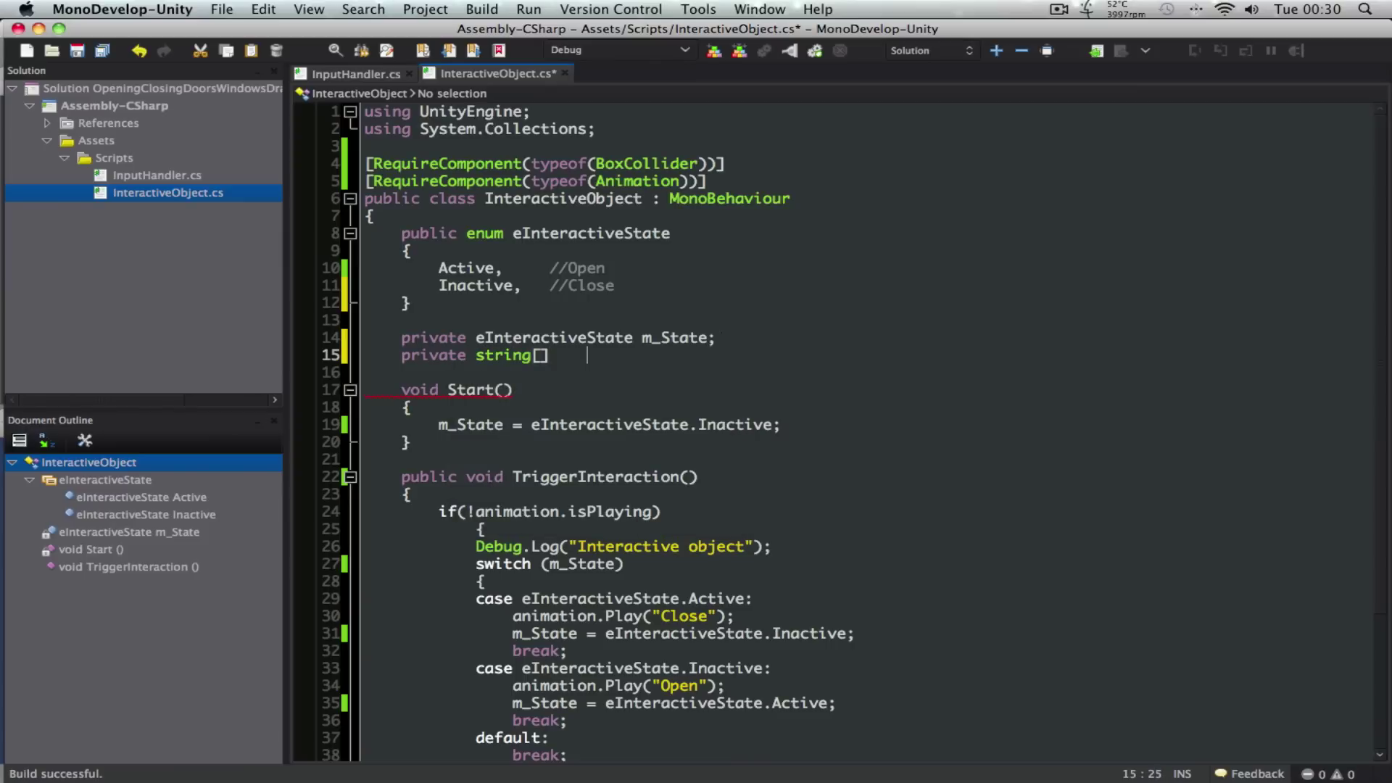
pyautogui.press('Tab')
pyautogui.write('m_AnimName')
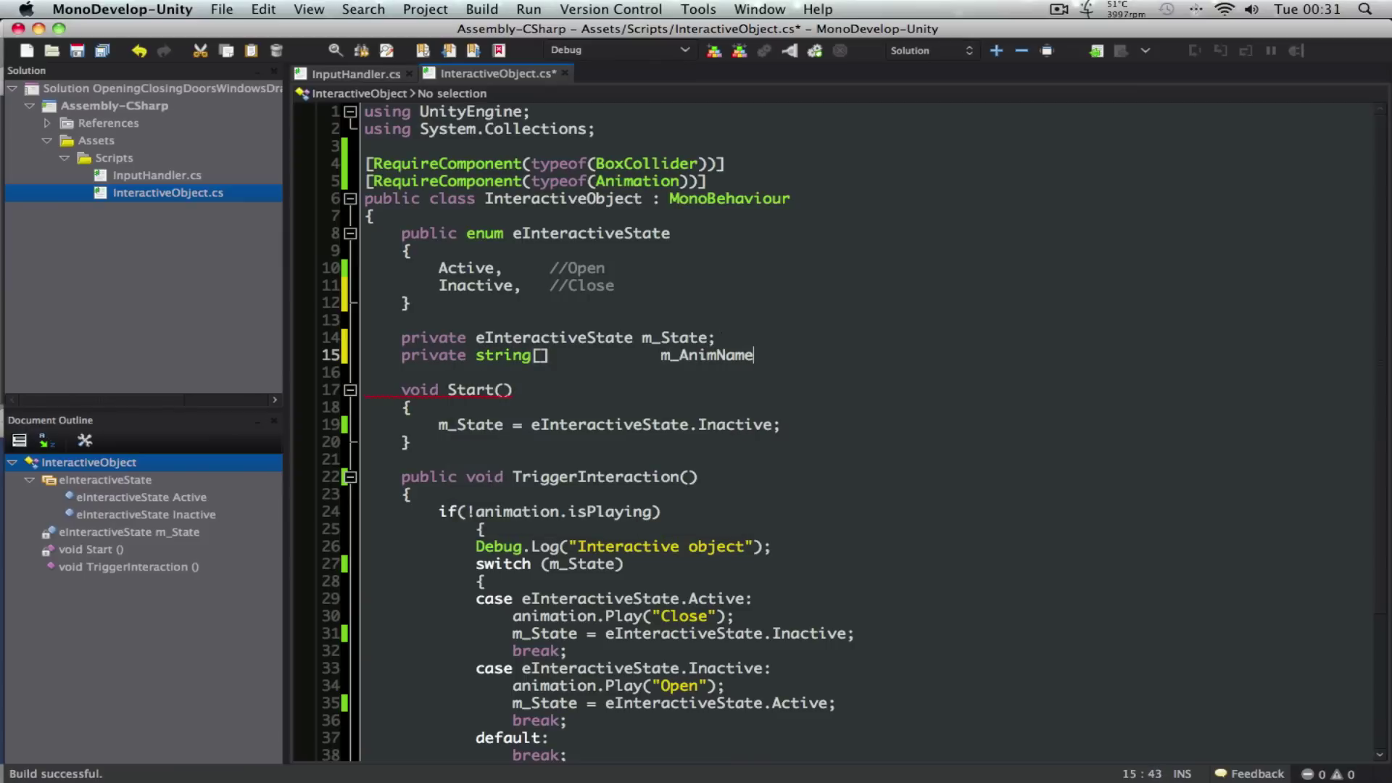
pyautogui.write('s;')
pyautogui.click(642, 337)
pyautogui.press('Tab')
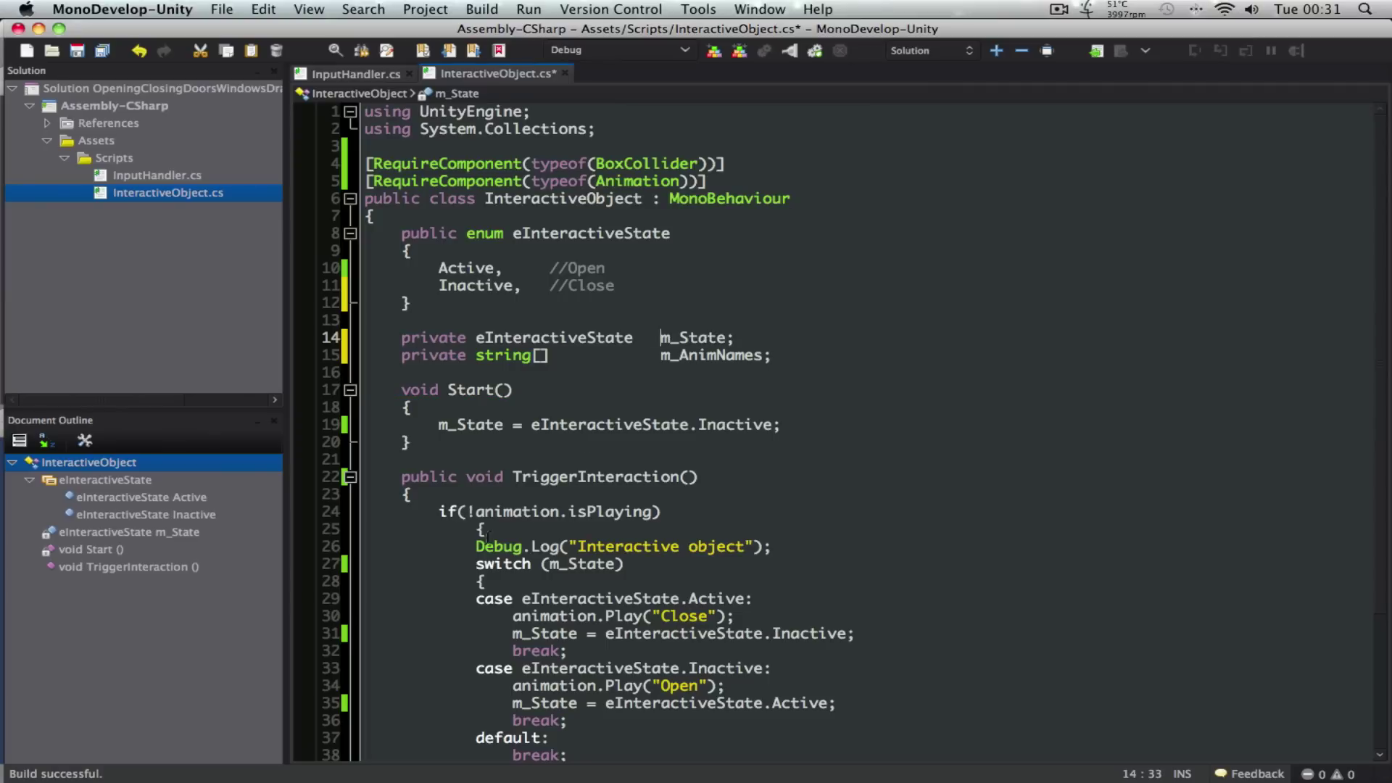
# Step: In Start, allocate m_AnimNames = new string[animation.GetClipCount()]
pyautogui.click(725, 424)
pyautogui.press('Return')
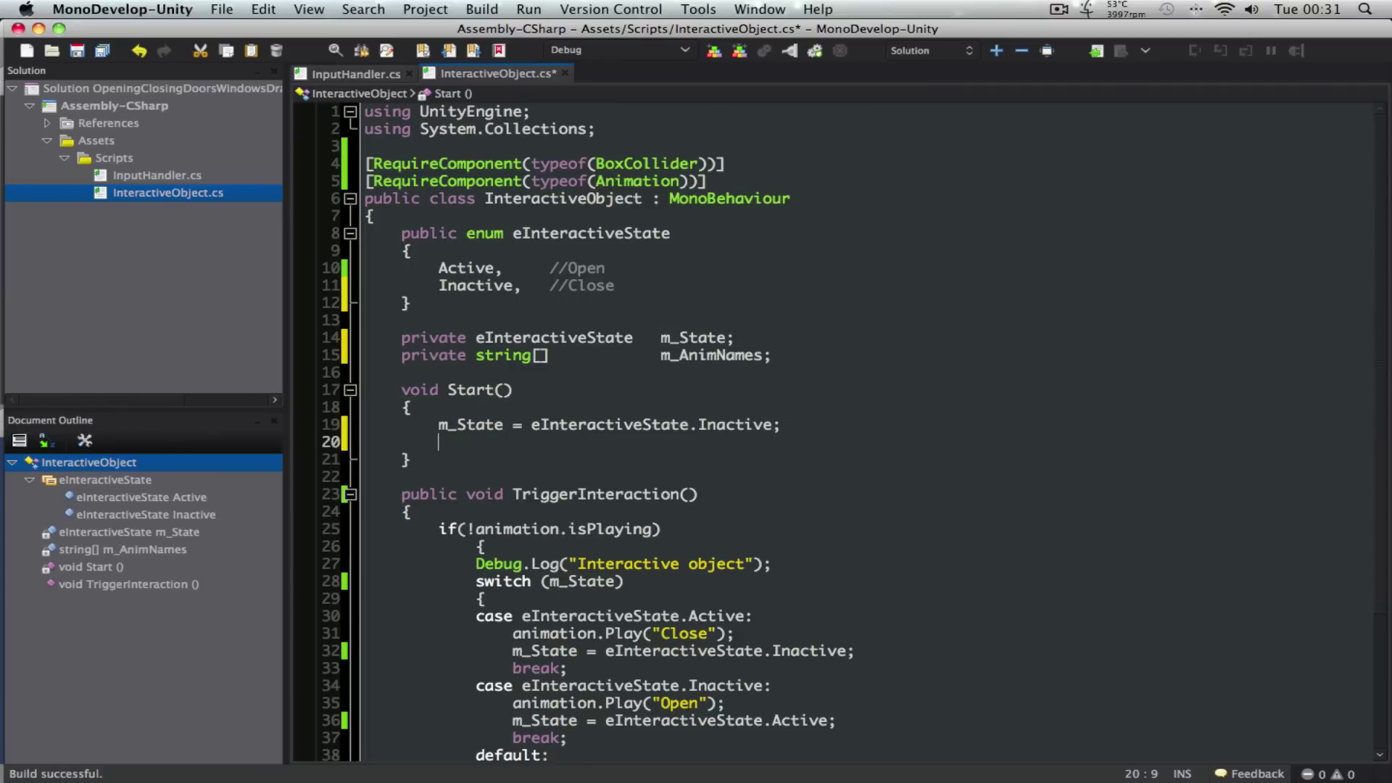
pyautogui.press('Return')
pyautogui.write('m_')
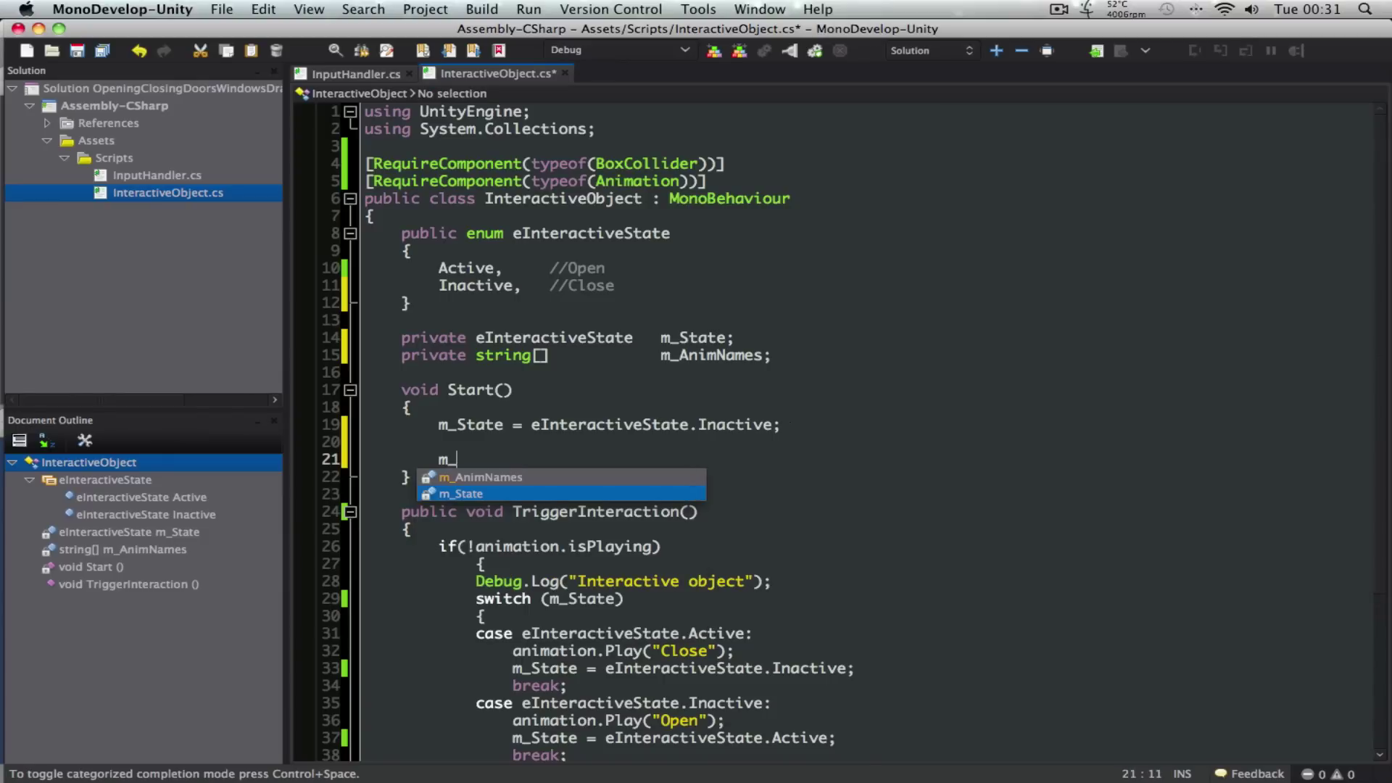
pyautogui.press('Up')
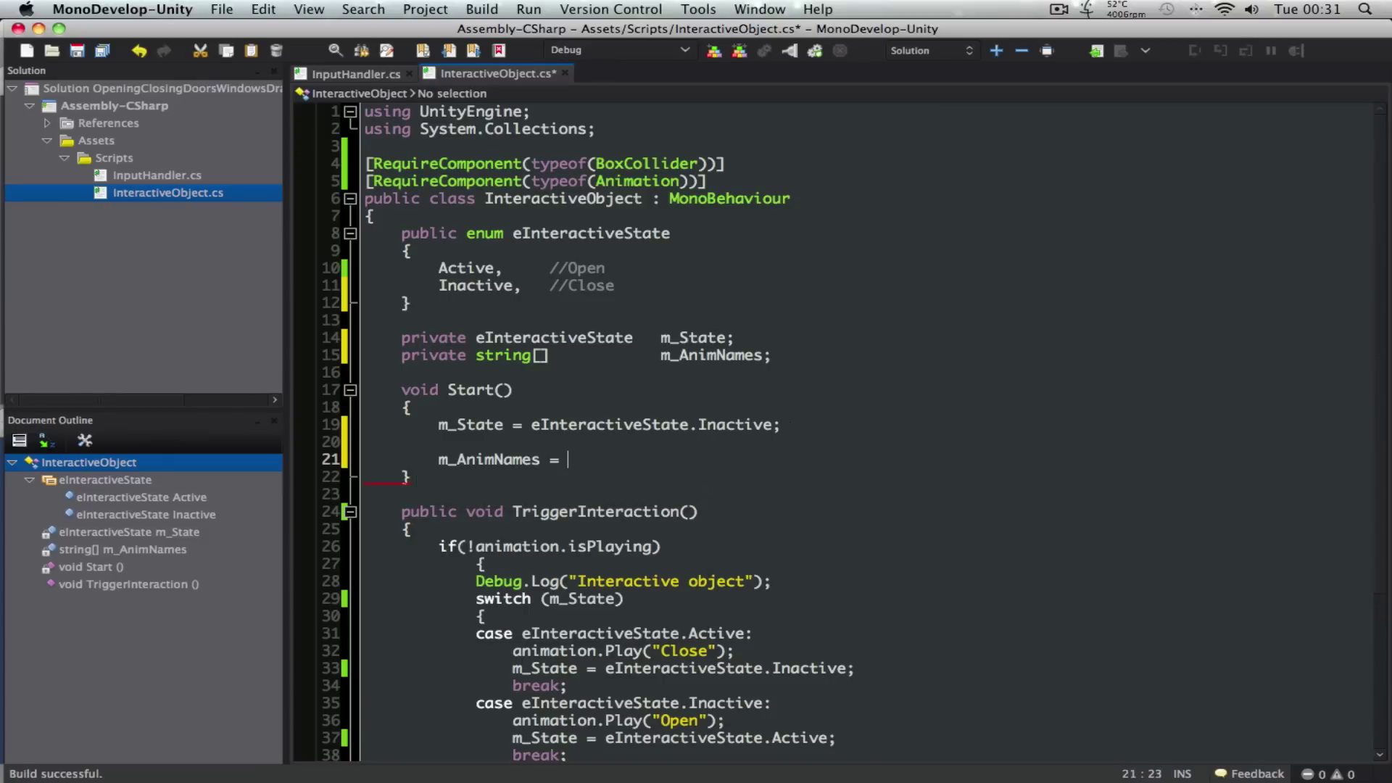
pyautogui.write('new string')
pyautogui.press('BackSpace')
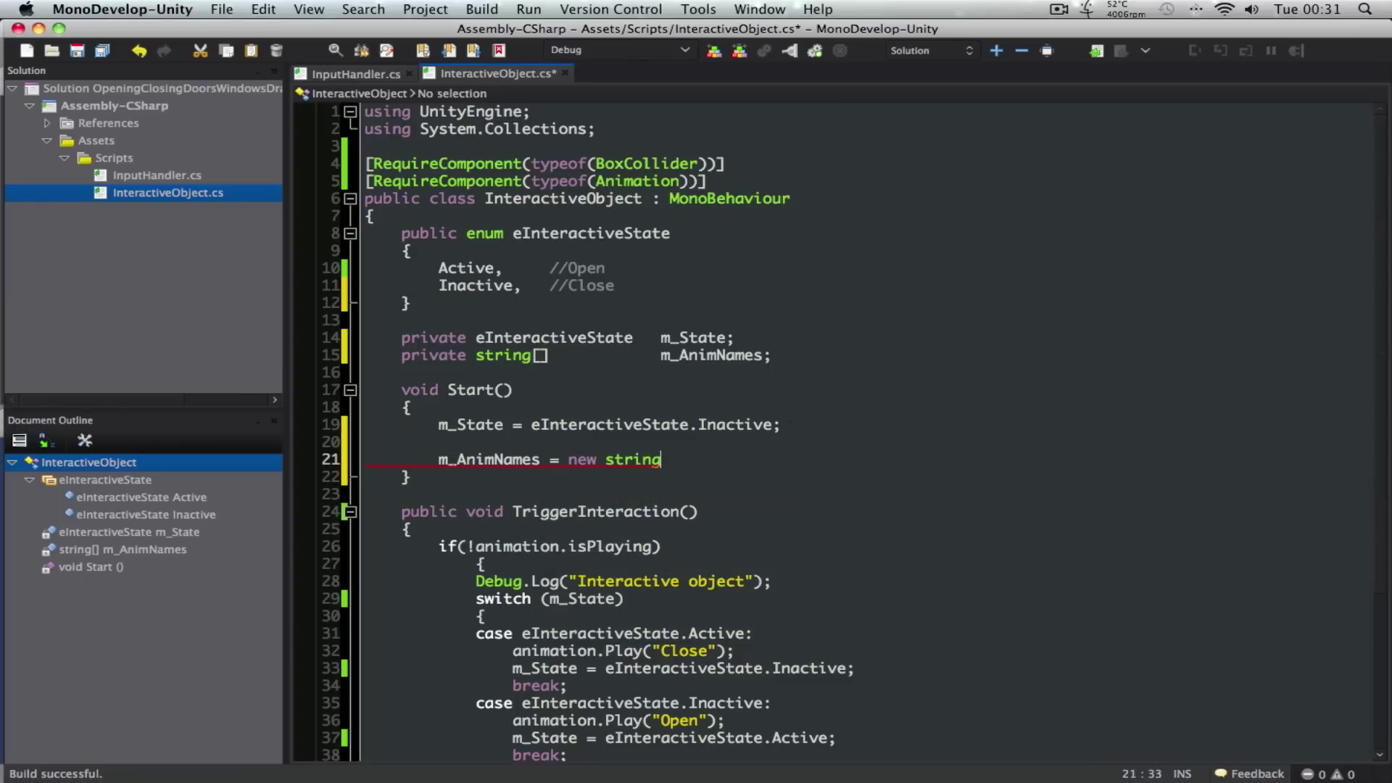
pyautogui.write('[];')
pyautogui.write('animation')
pyautogui.write('.ge];')
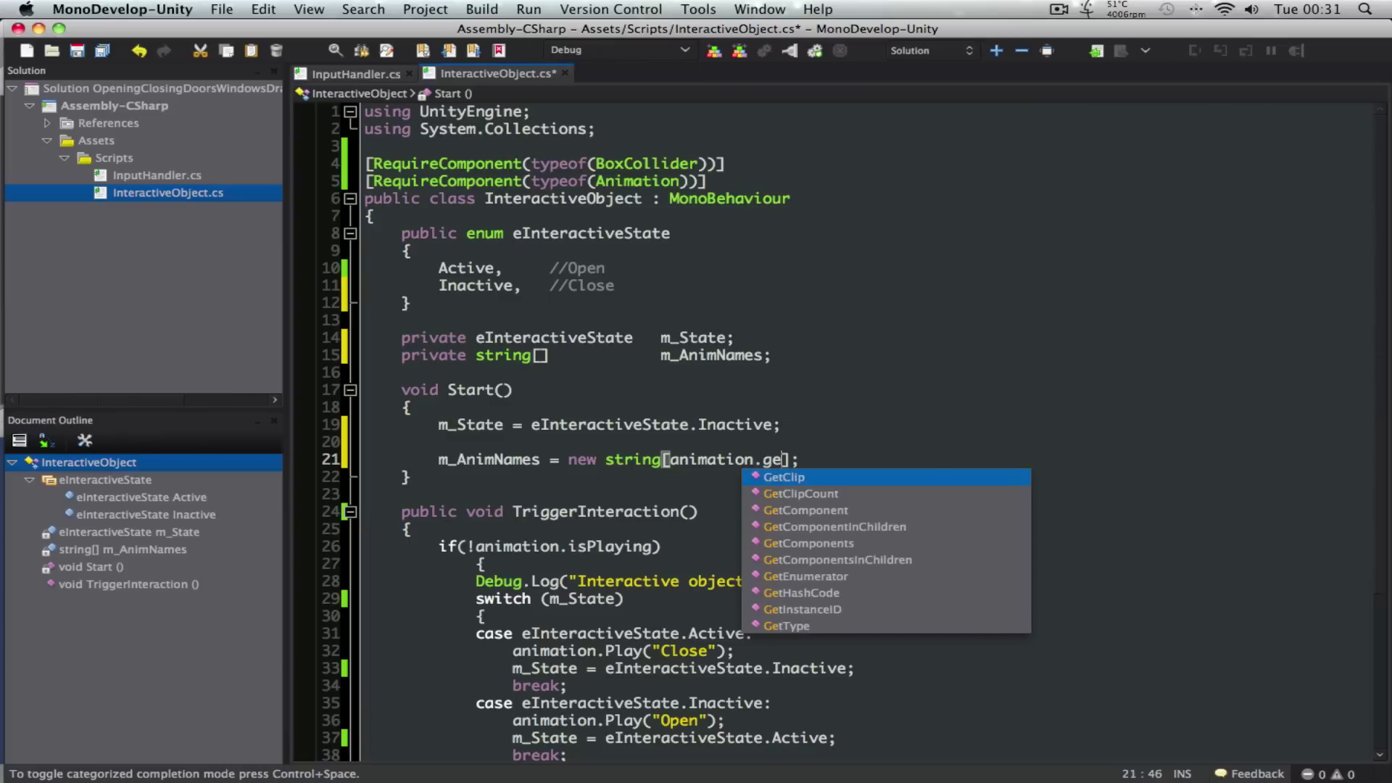
pyautogui.press('Return')
pyautogui.write('()')
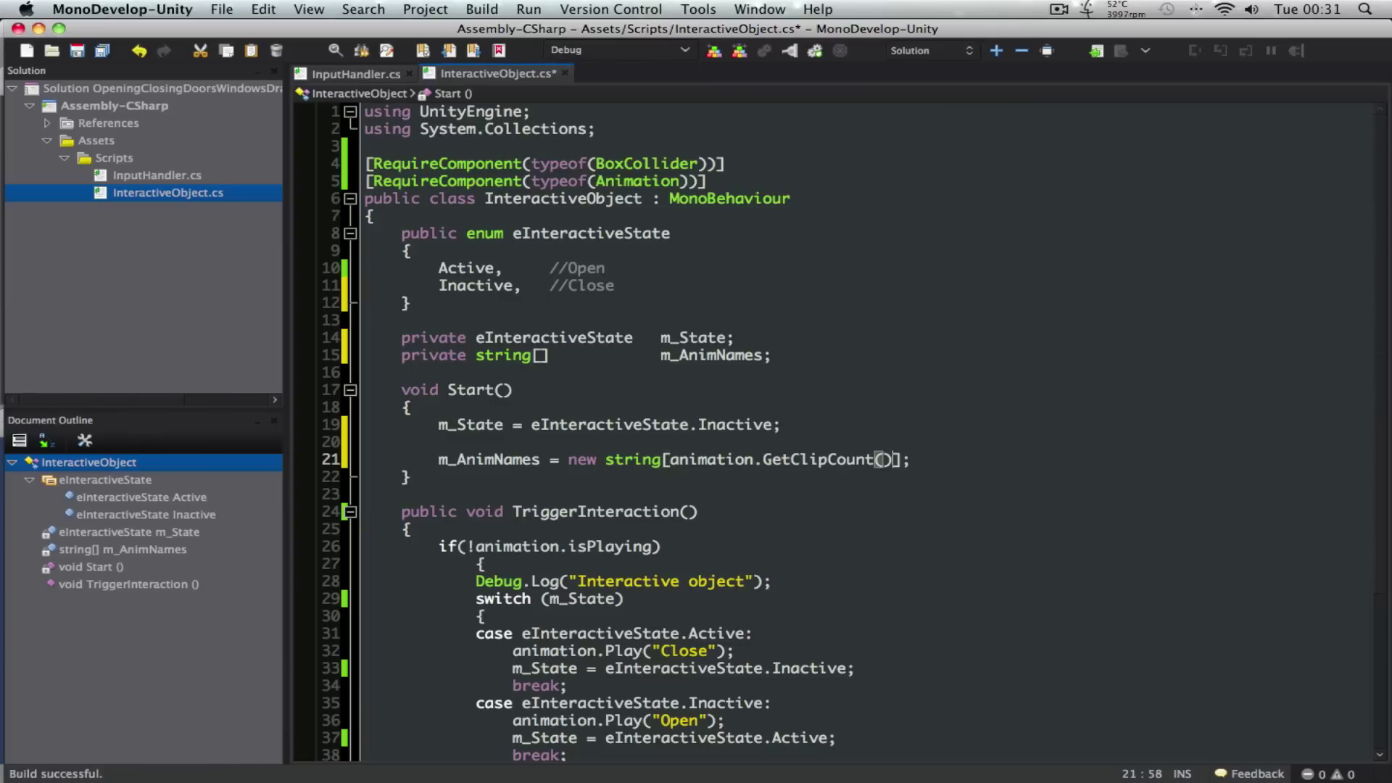
pyautogui.press('Right')
pyautogui.press('Right')
pyautogui.press('Return')
pyautogui.press('super+Tab')
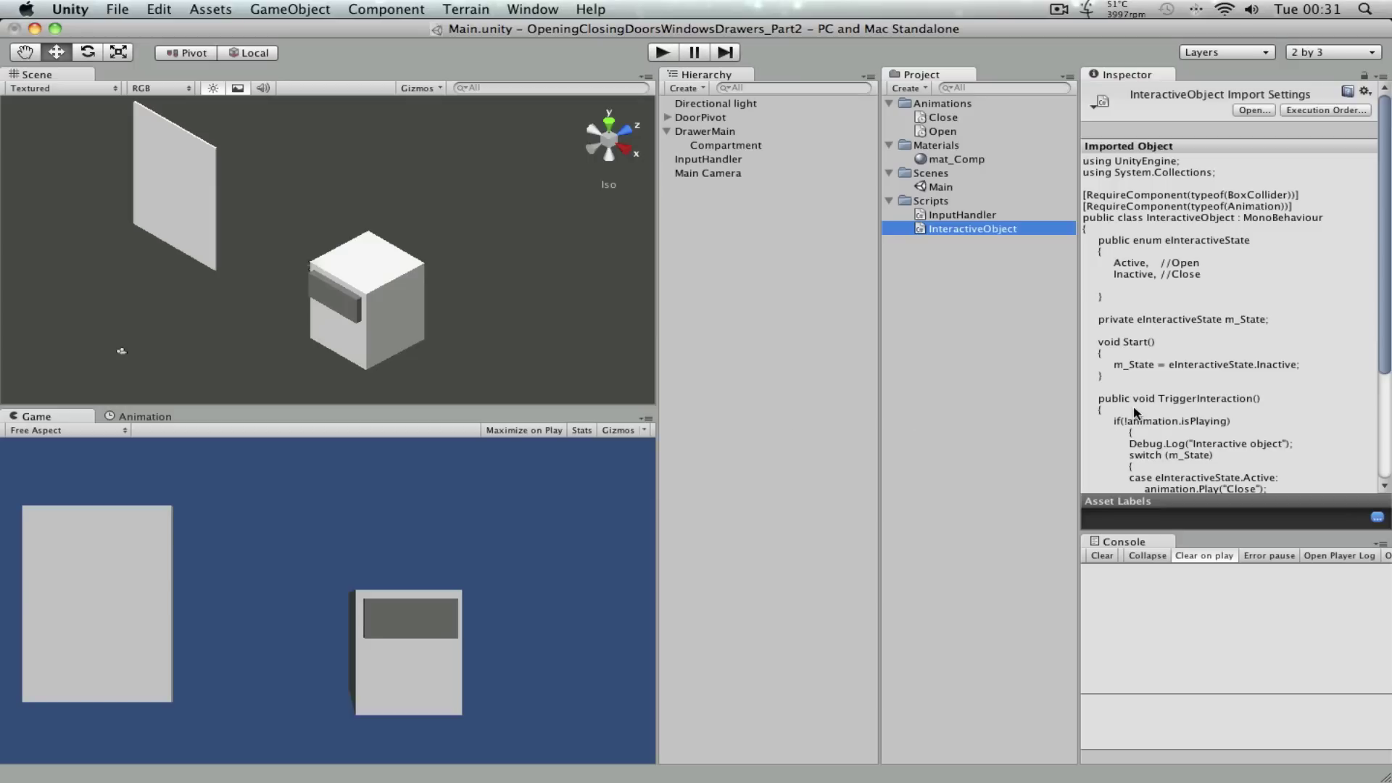
pyautogui.press('super+Tab')
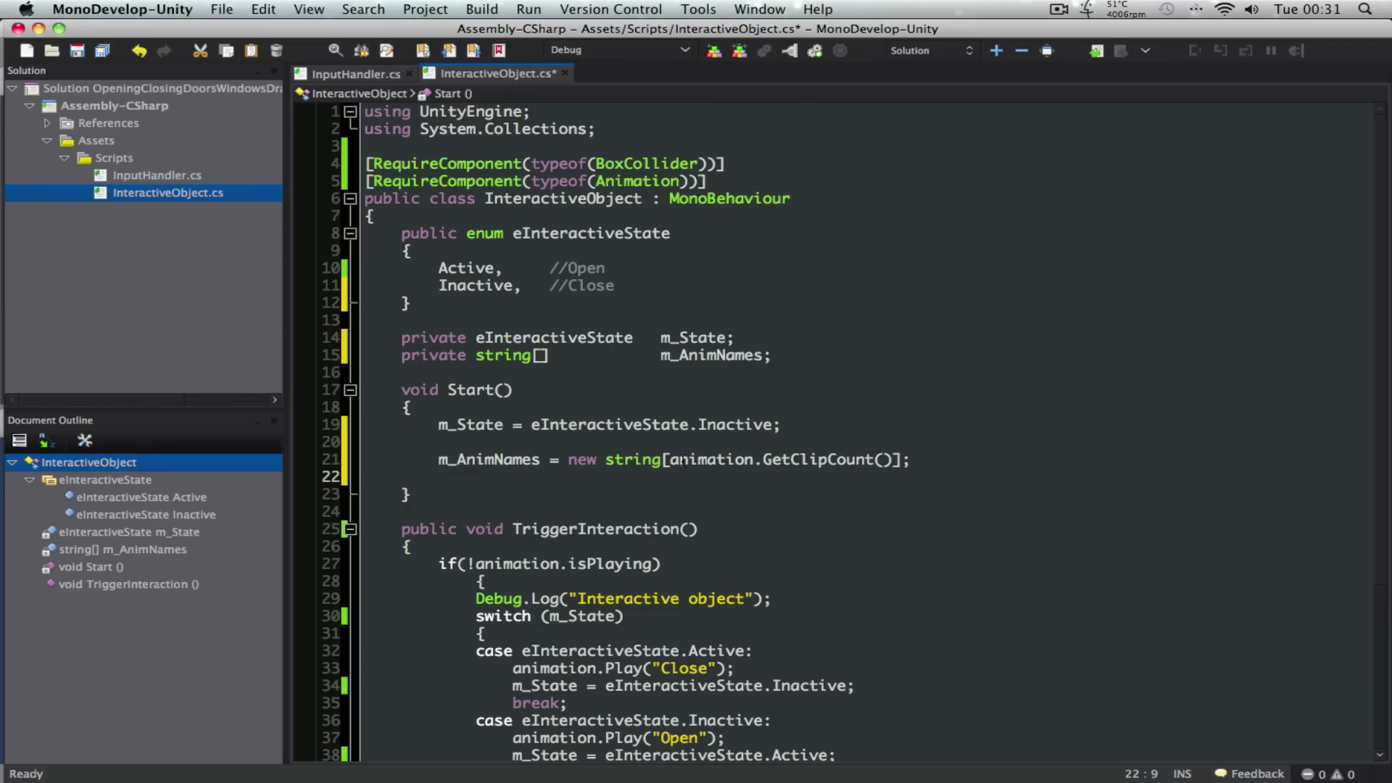
# Step: Add int index = 0 and a foreach (AnimationState anim in animation) loop
pyautogui.write('int ')
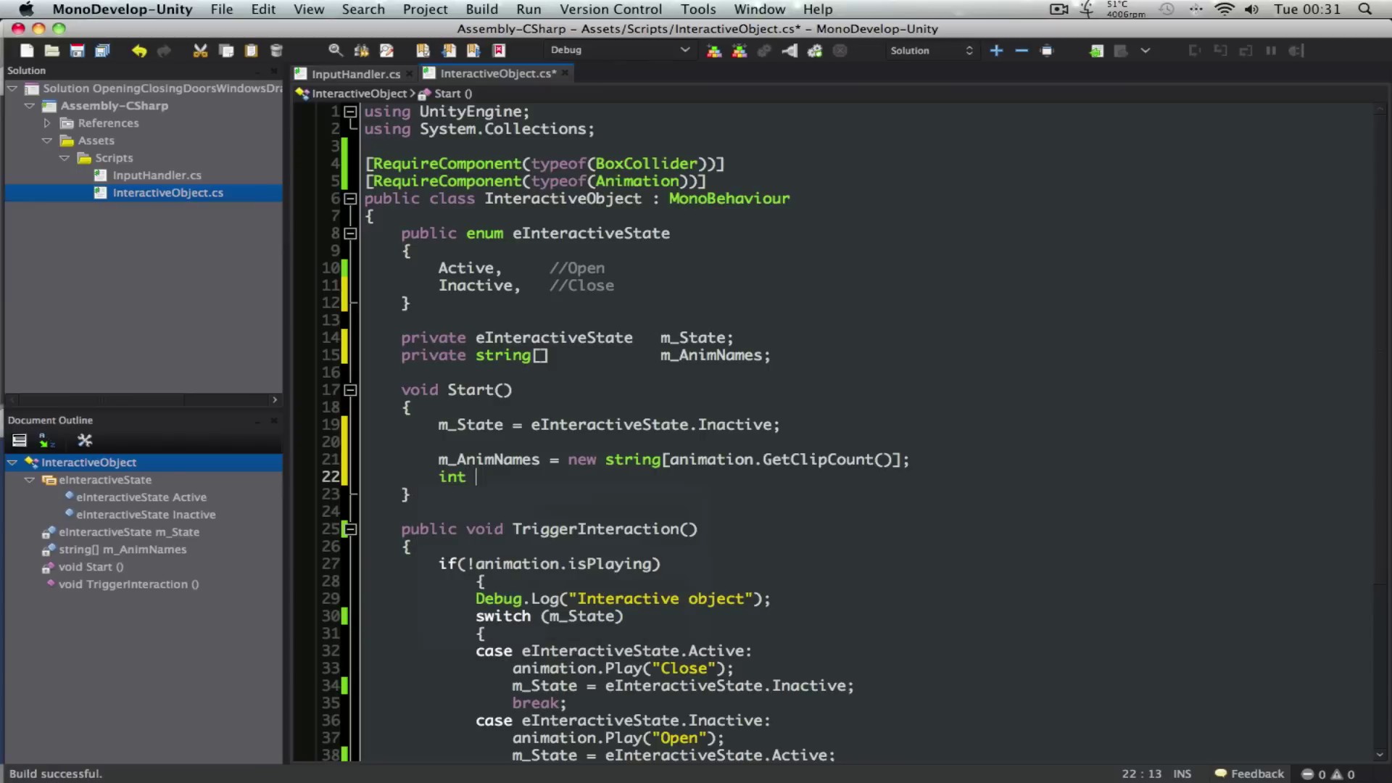
pyautogui.write('index = 0;')
pyautogui.press('Return')
pyautogui.write('foreach\\')
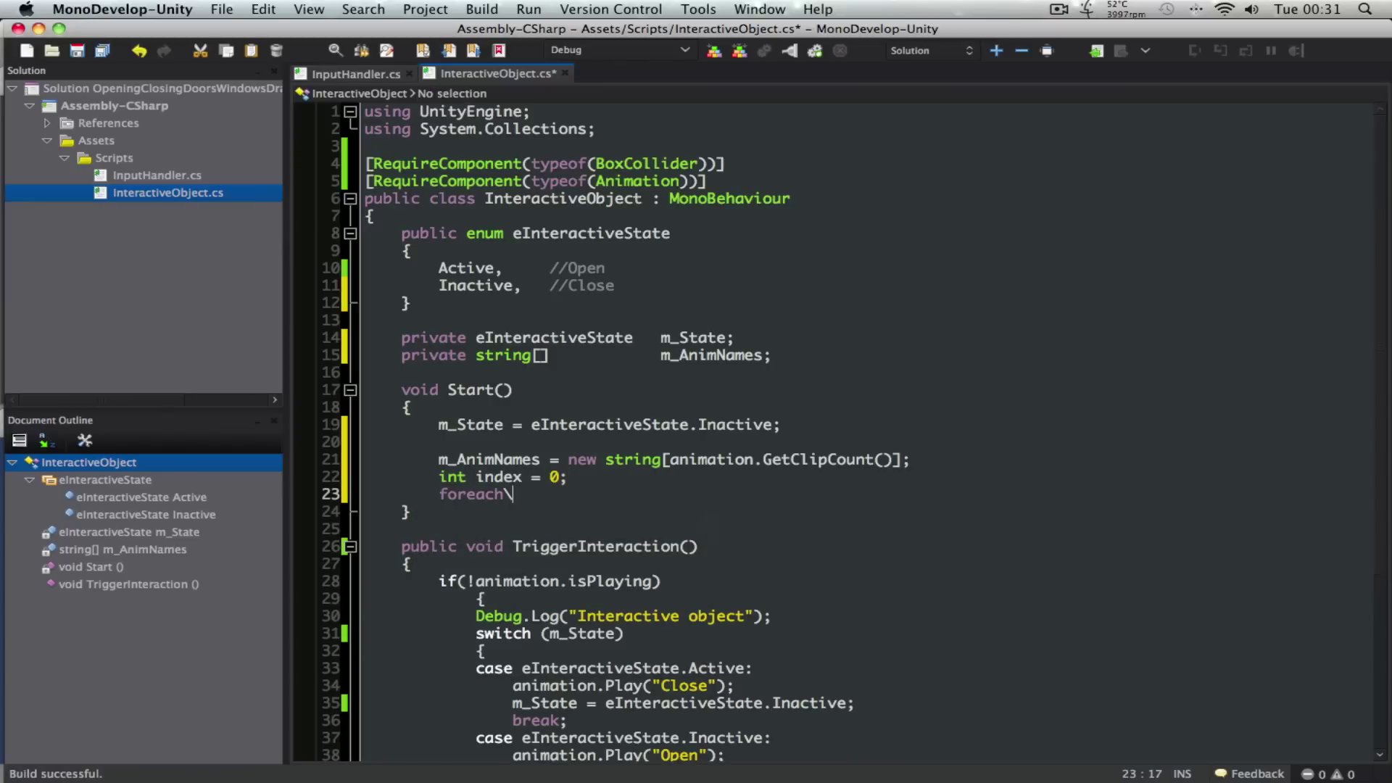
pyautogui.write('()')
pyautogui.write('ani')
pyautogui.write('mate')
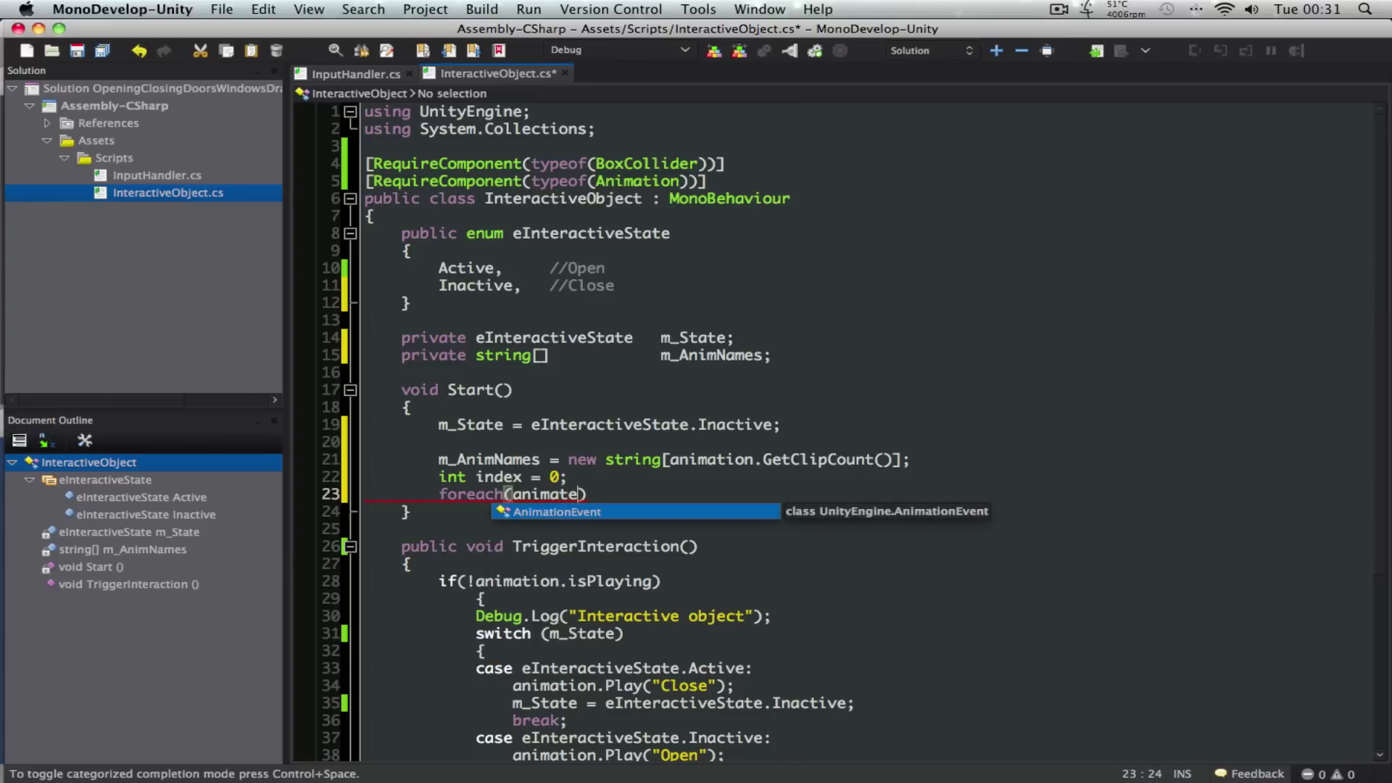
pyautogui.press('BackSpace')
pyautogui.write('s sn')
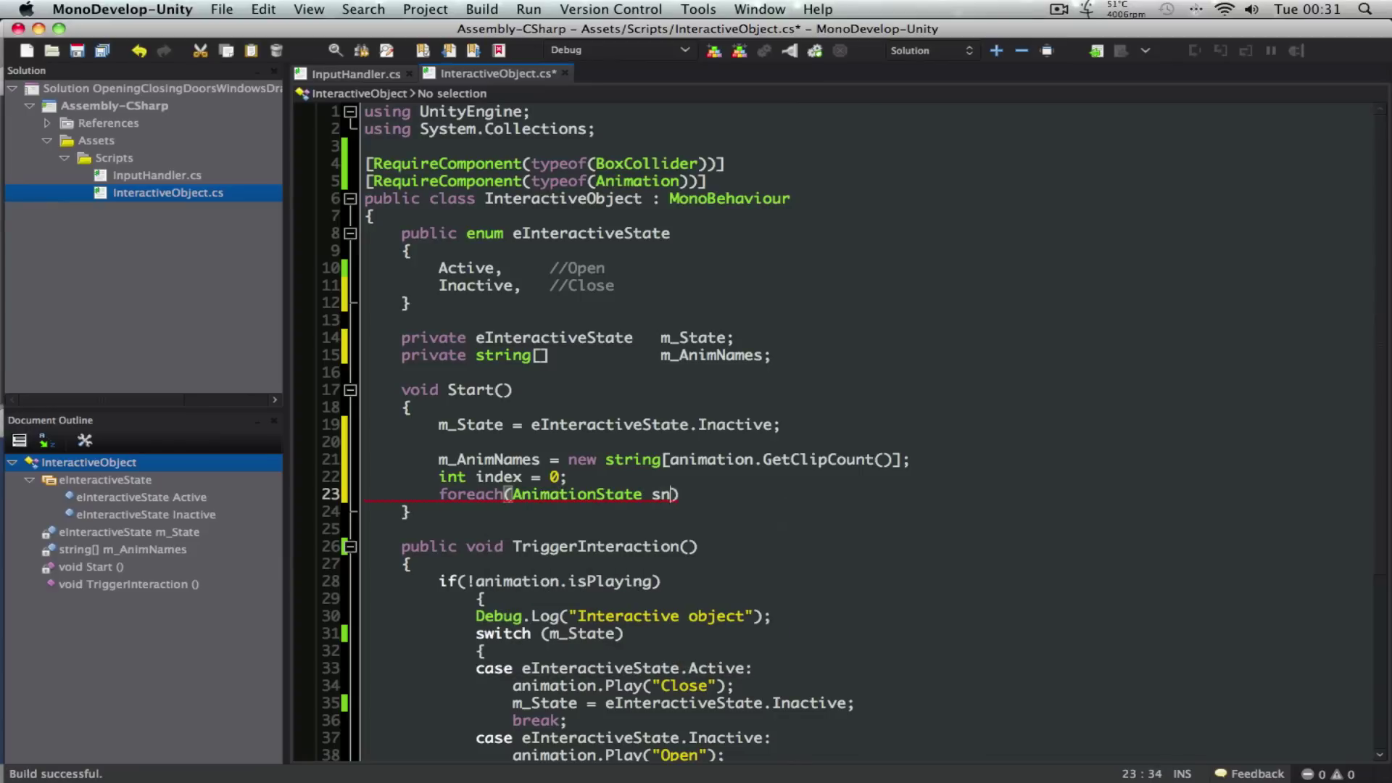
pyautogui.write('im')
pyautogui.press('BackSpace')
pyautogui.press('BackSpace')
pyautogui.press('BackSpace')
pyautogui.press('BackSpace')
pyautogui.write('anim in ani')
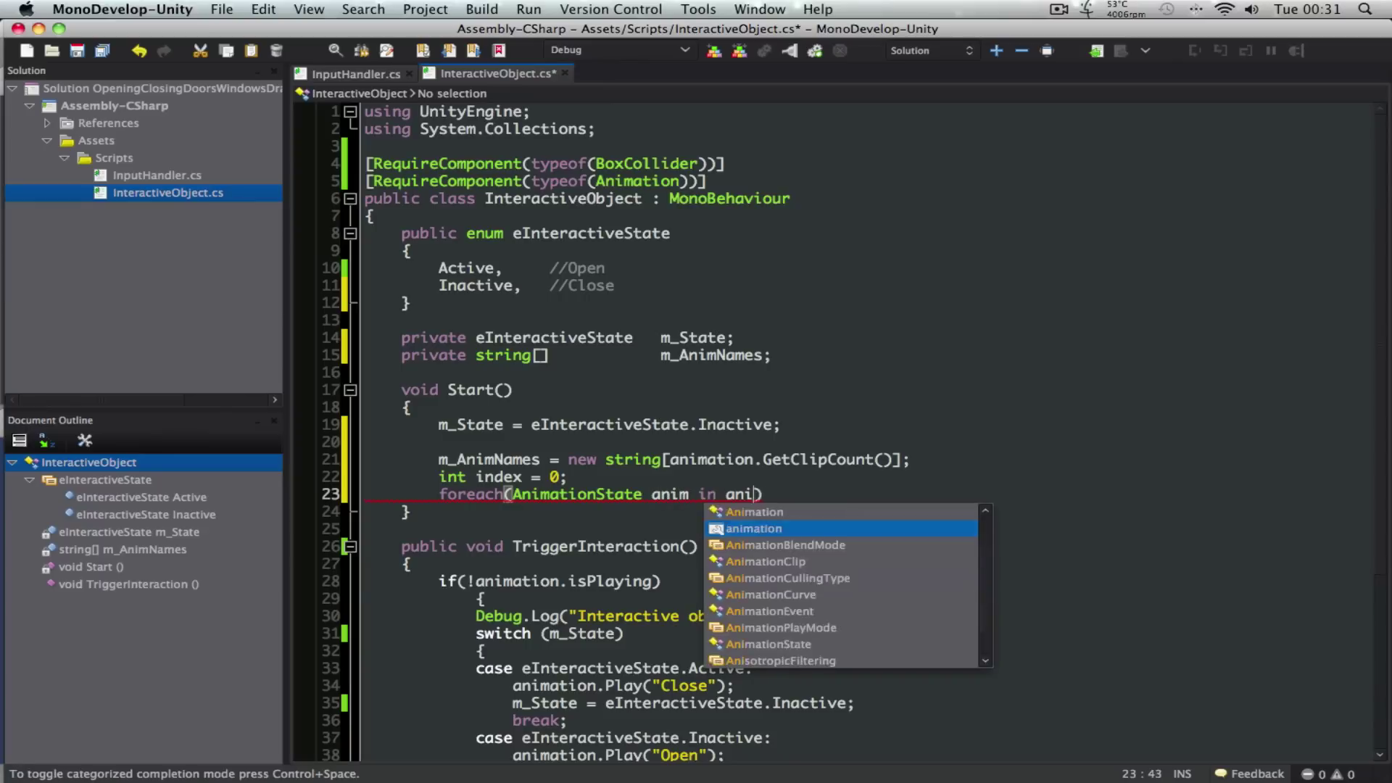
pyautogui.write('mation)')
pyautogui.press('Return')
pyautogui.write('{')
pyautogui.press('Return')
pyautogui.press('Return')
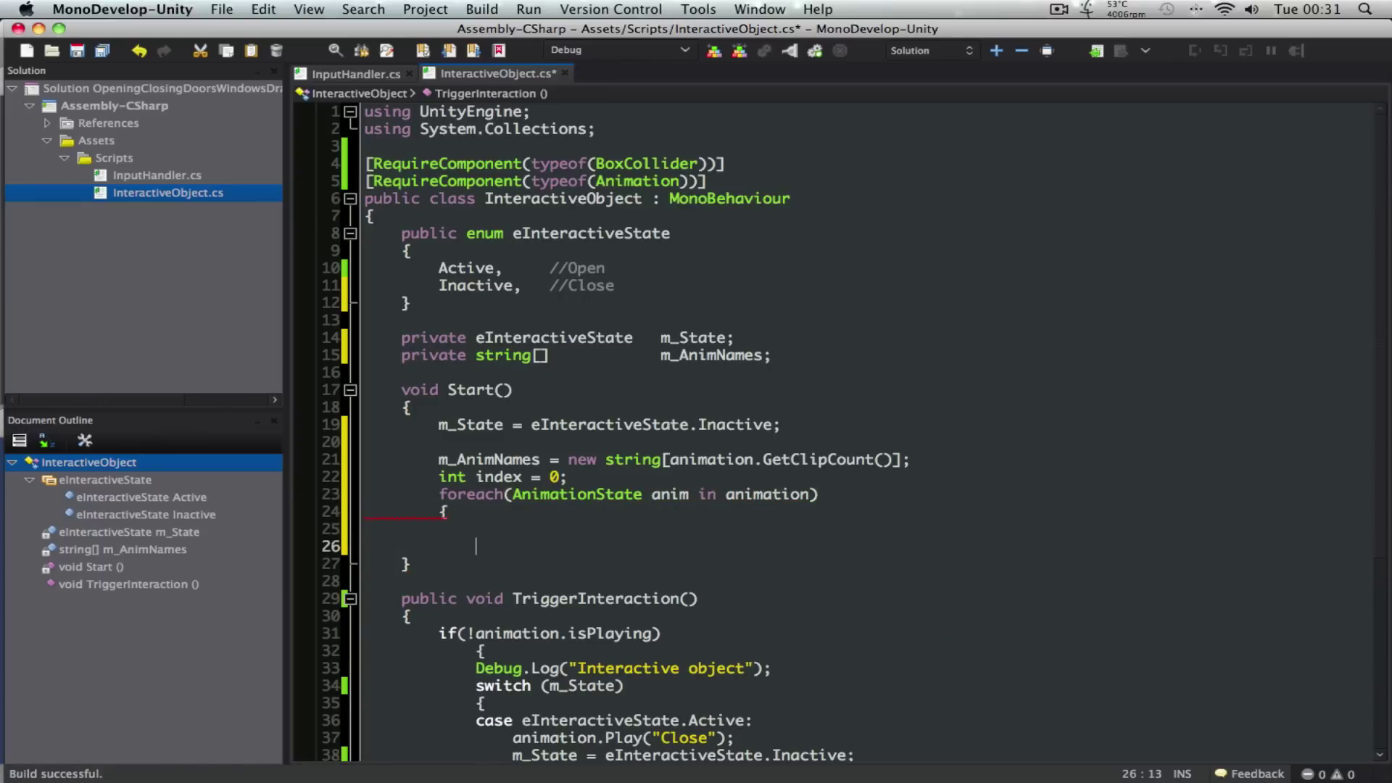
pyautogui.write('}')
pyautogui.press('Up')
# Step: Fill the loop with m_AnimNames[index] = anim.name; and index++;, then save
pyautogui.write('m_a')
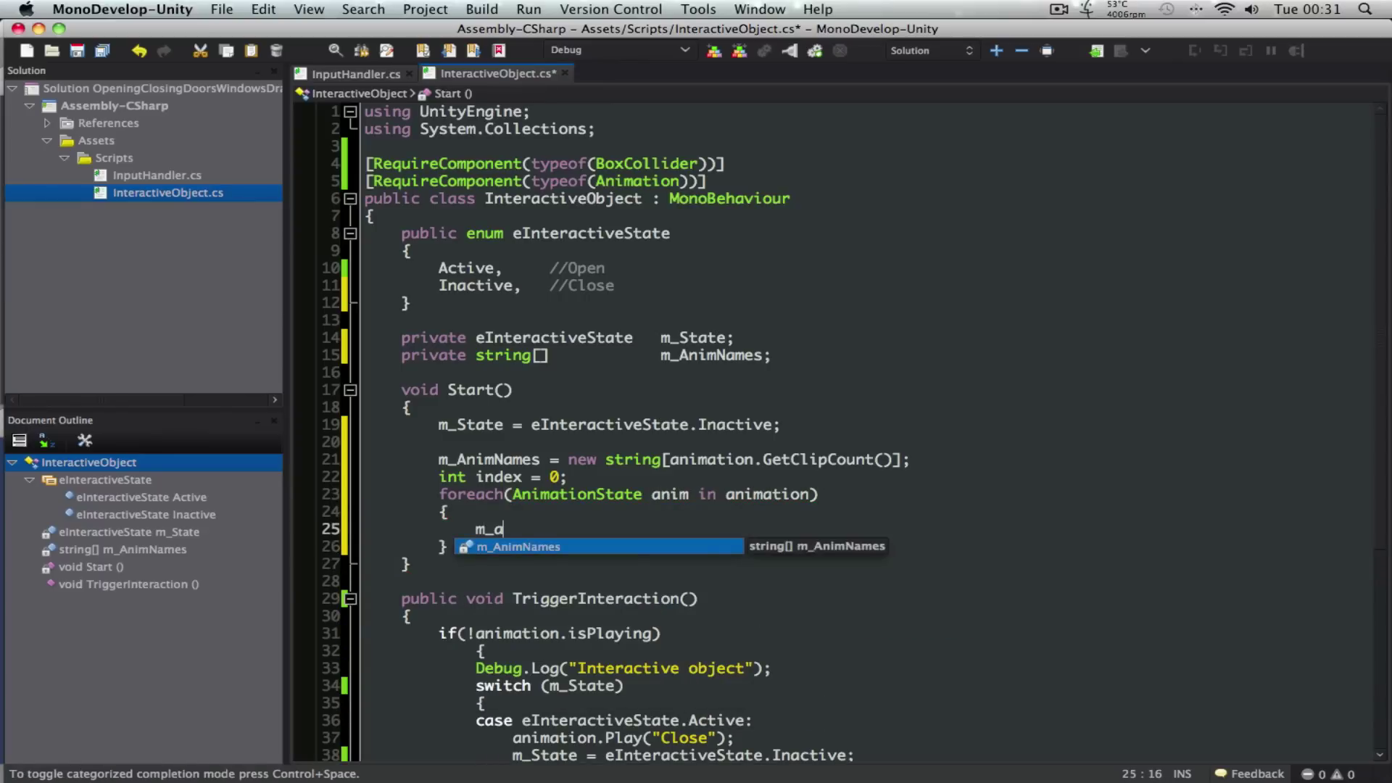
pyautogui.press('Return')
pyautogui.write('[inde')
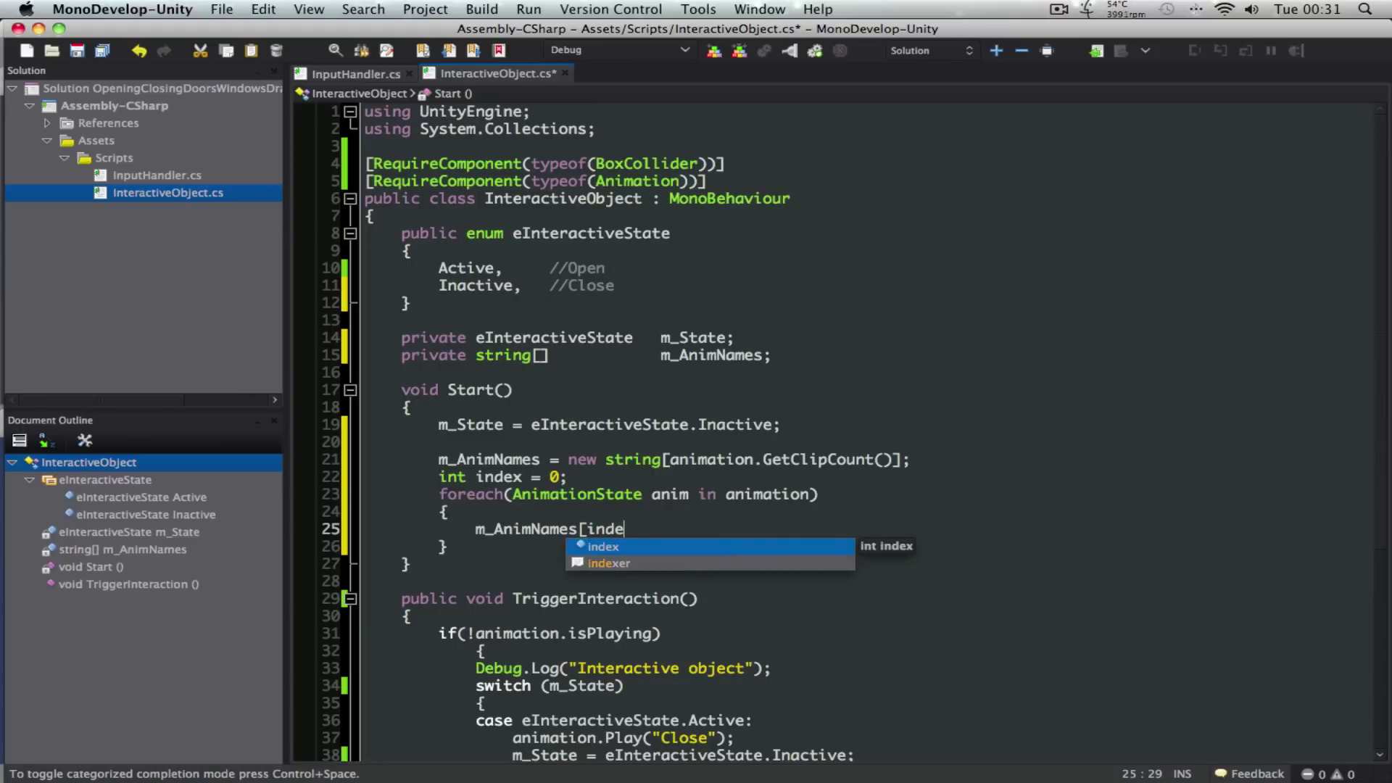
pyautogui.press('Return')
pyautogui.write('] = ')
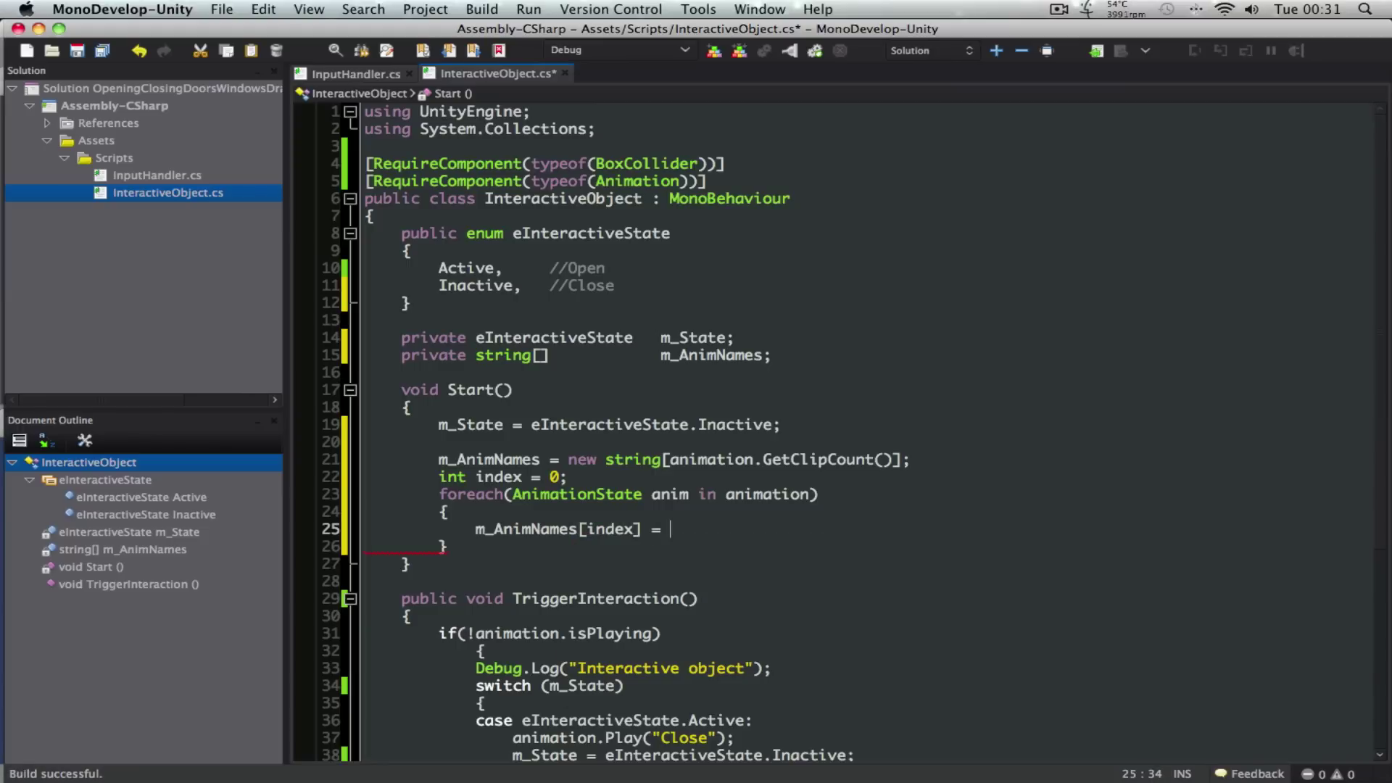
pyautogui.write('anim.an')
pyautogui.press('BackSpace')
pyautogui.press('BackSpace')
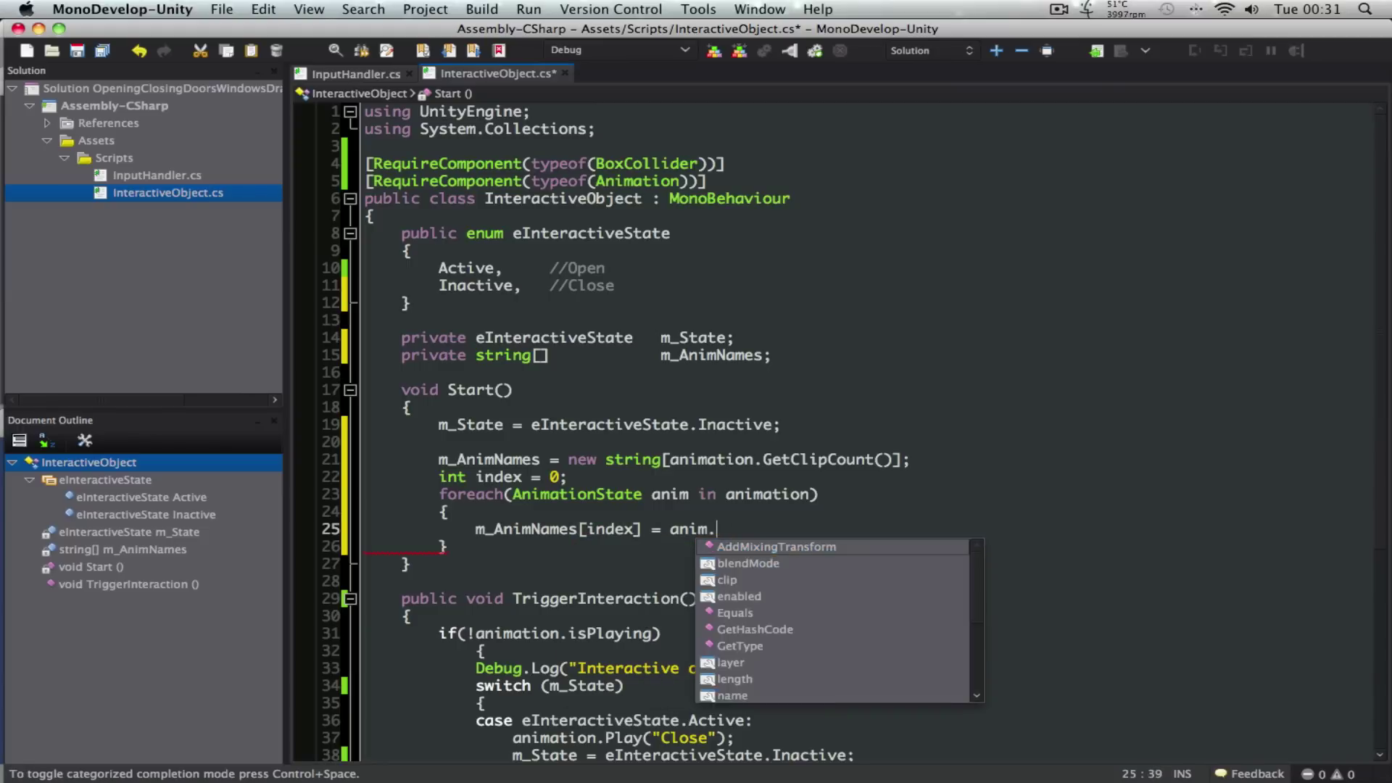
pyautogui.write('na')
pyautogui.press('Return')
pyautogui.write(';')
pyautogui.press('Return')
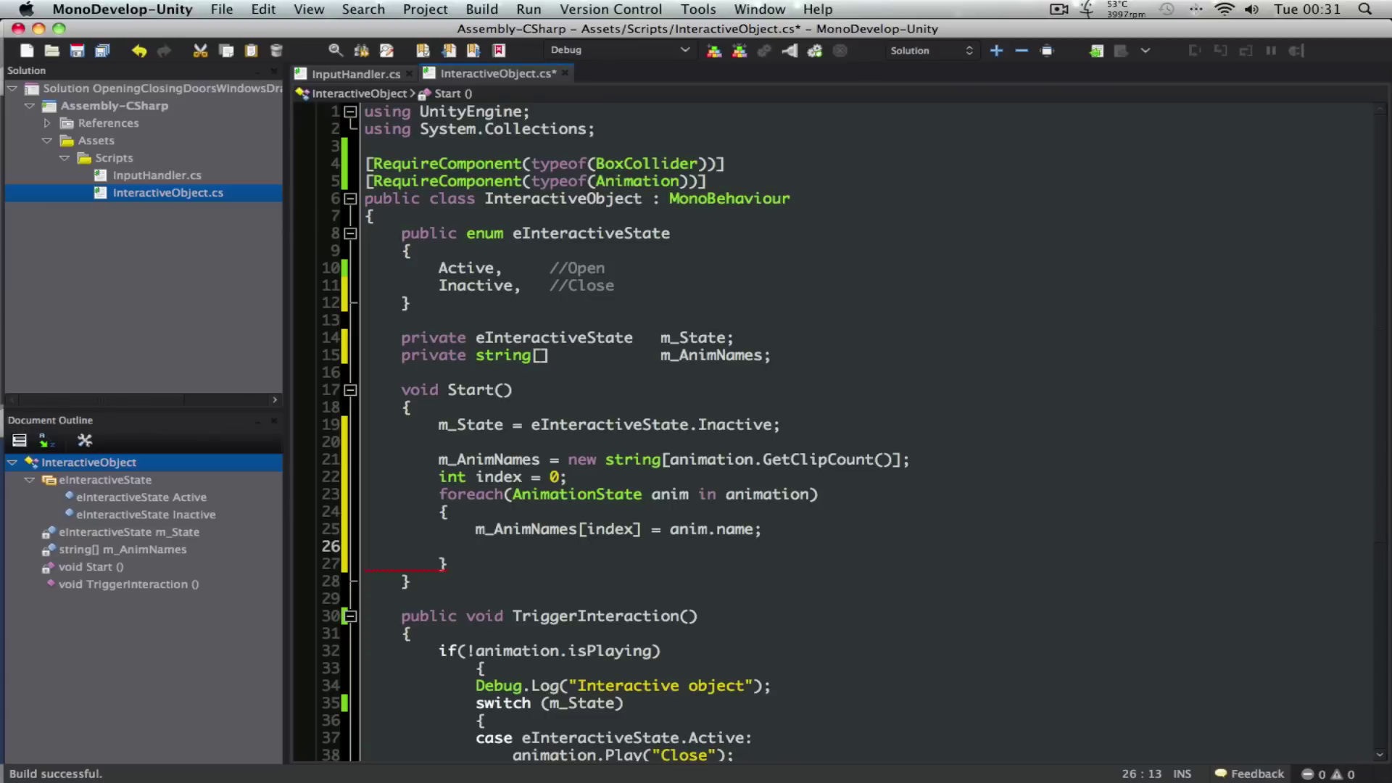
pyautogui.write('index++;')
pyautogui.press('super+s')
pyautogui.click(633, 458)
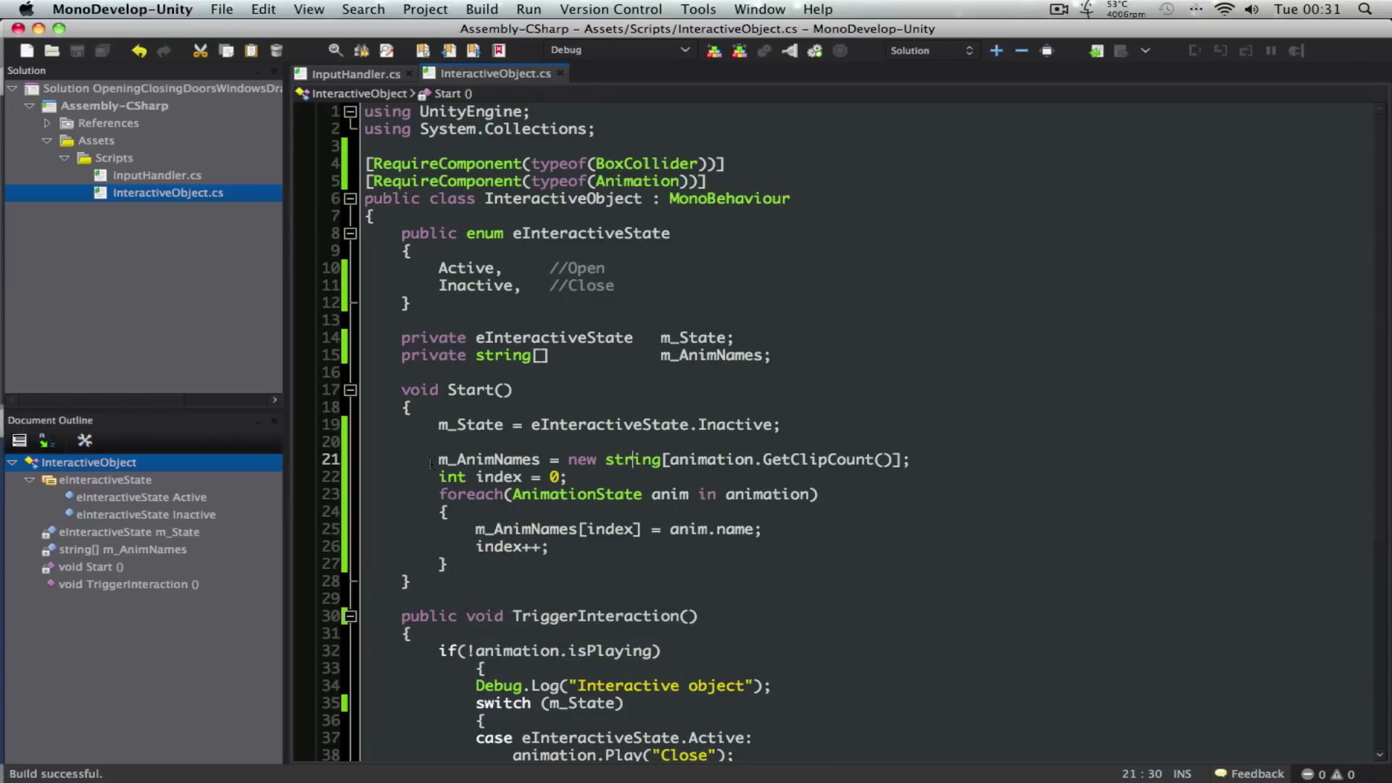
pyautogui.moveTo(437, 460); pyautogui.dragTo(539, 460)
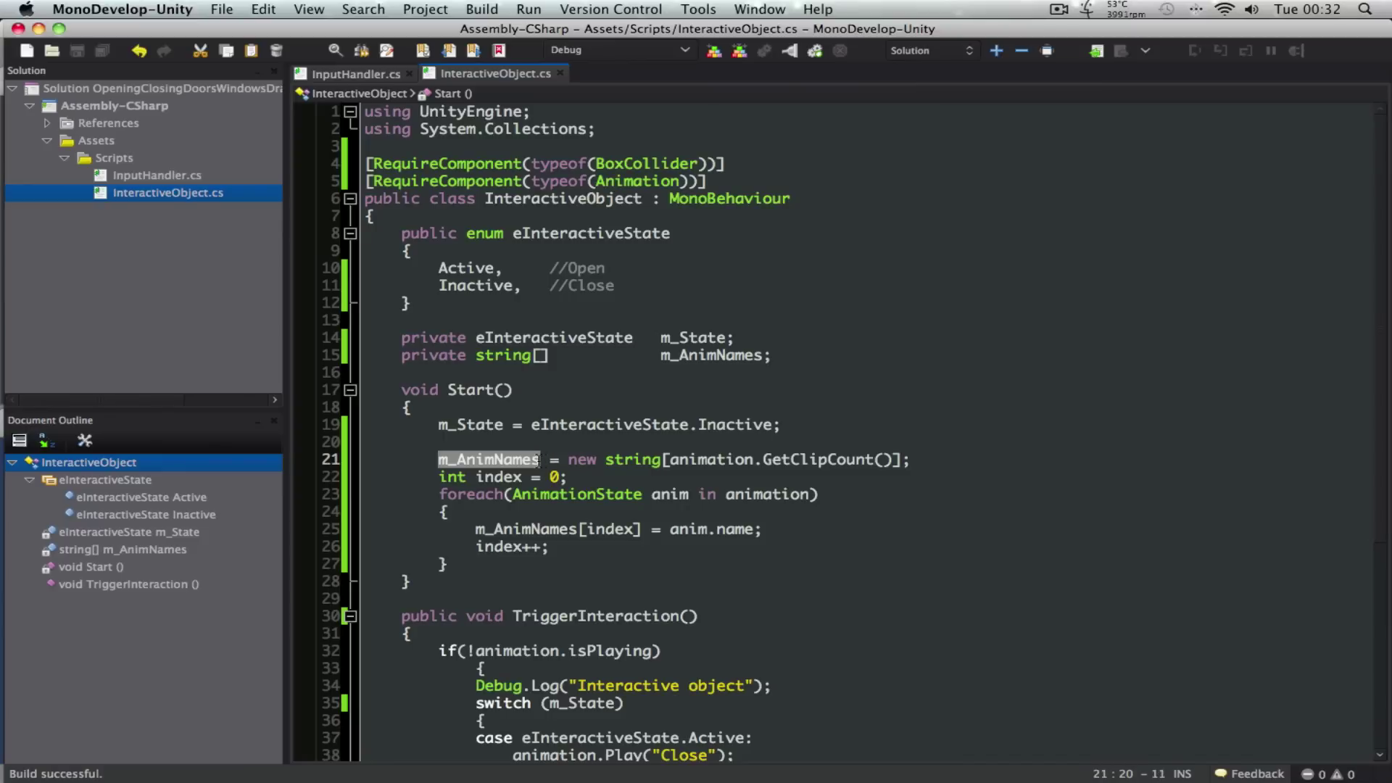
pyautogui.moveTo(482, 354); pyautogui.dragTo(654, 354)
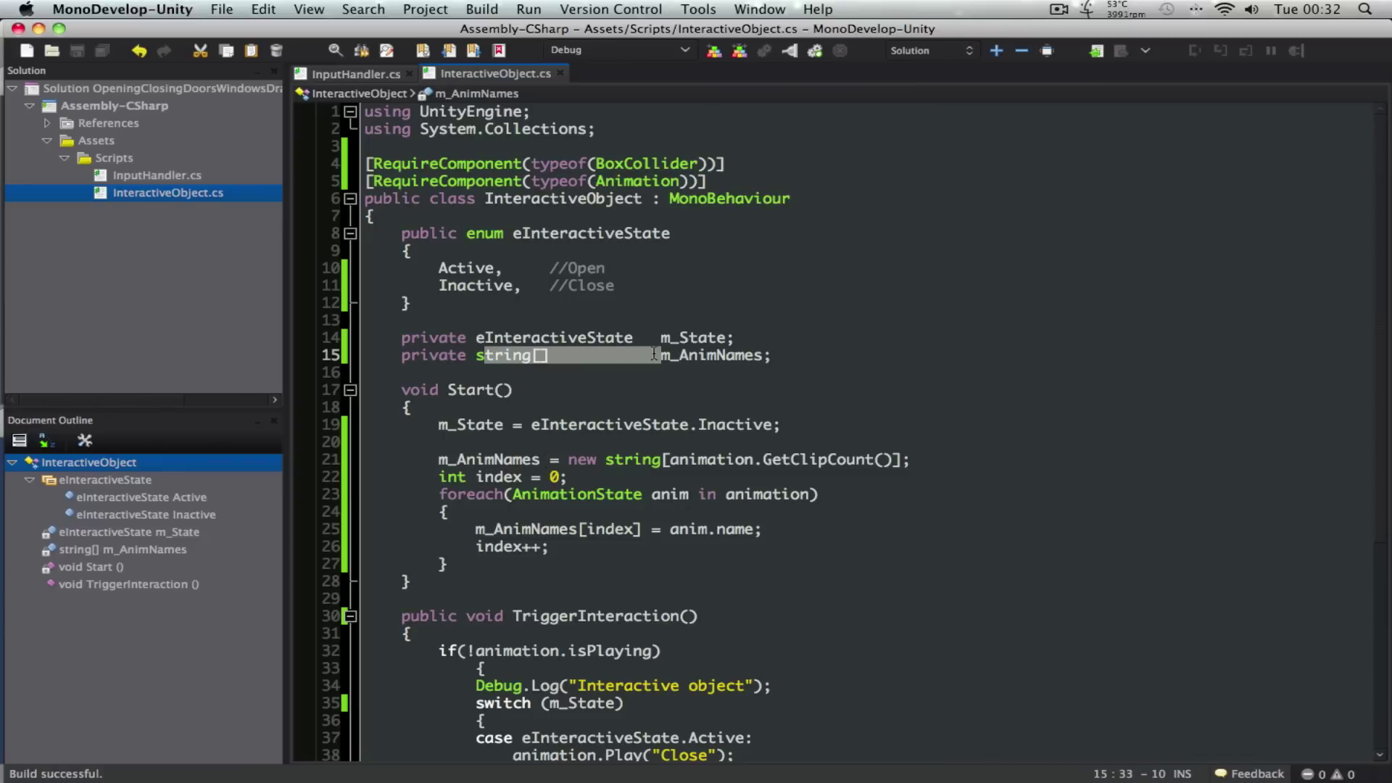
pyautogui.click(611, 460)
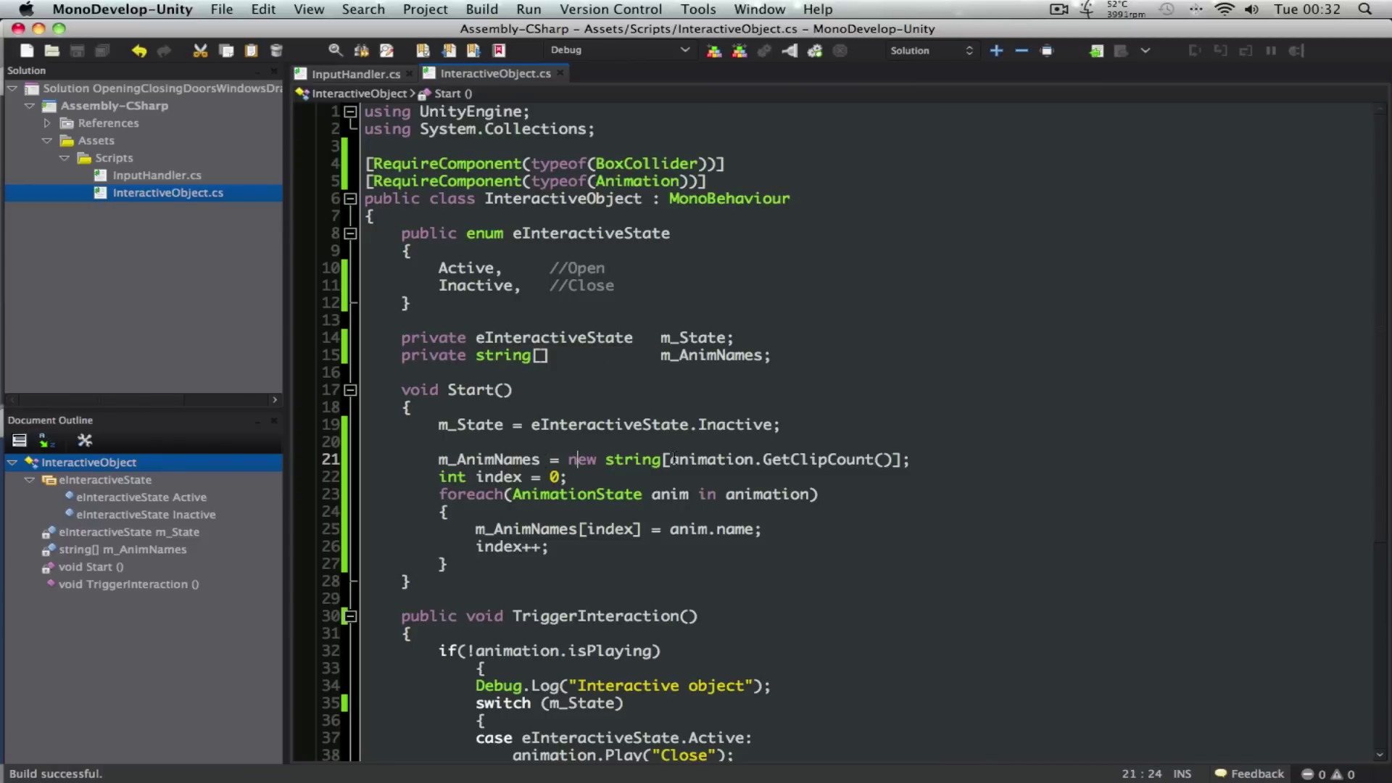
pyautogui.moveTo(670, 460); pyautogui.dragTo(892, 463)
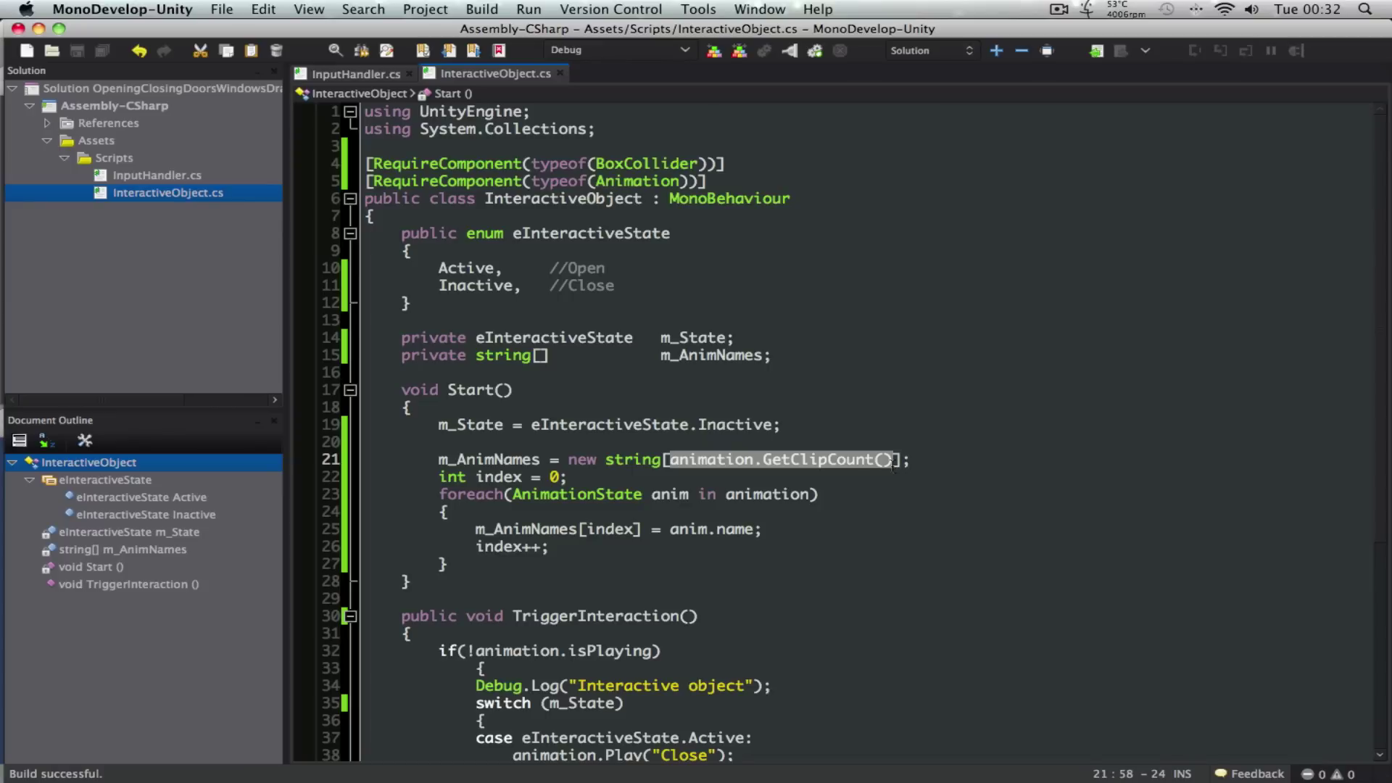
pyautogui.click(813, 461)
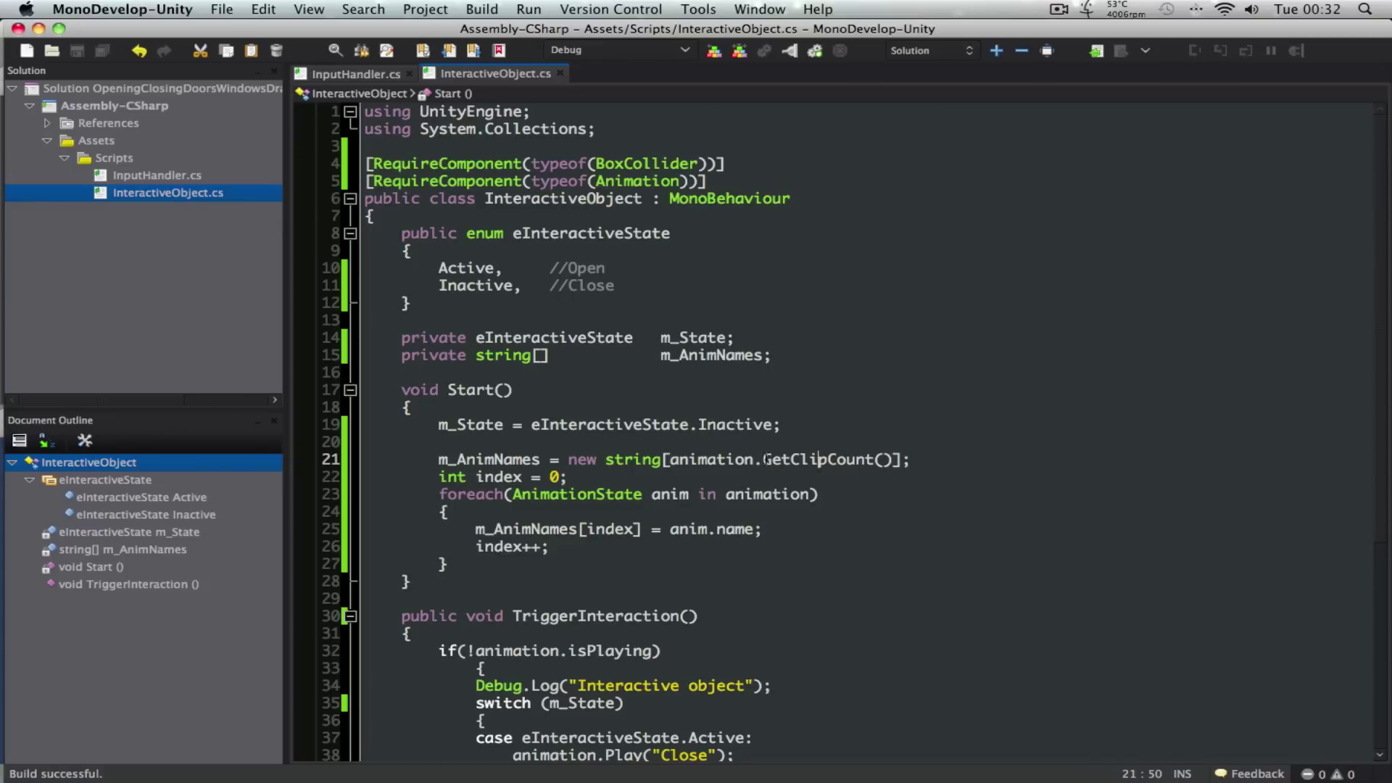
pyautogui.moveTo(764, 459); pyautogui.dragTo(891, 460)
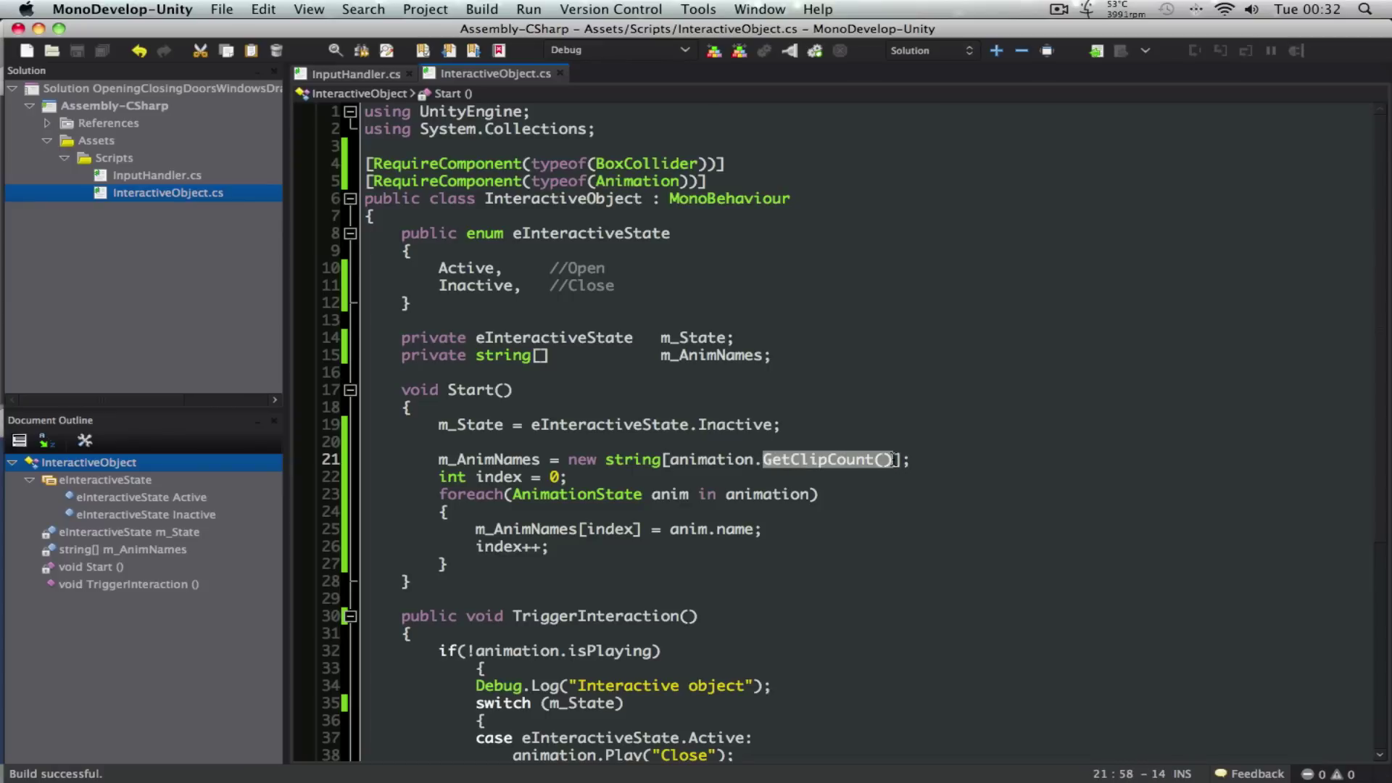
pyautogui.press('super+Tab')
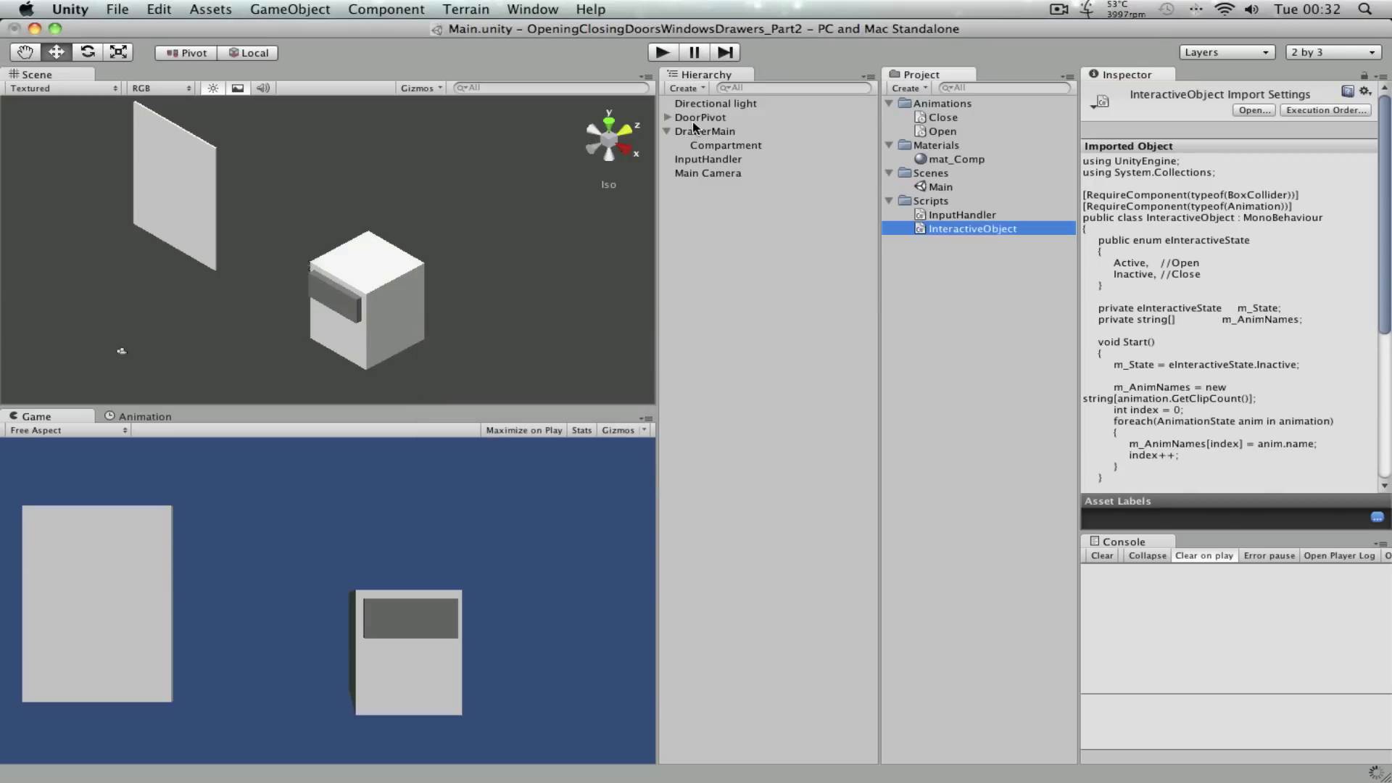
pyautogui.click(699, 117)
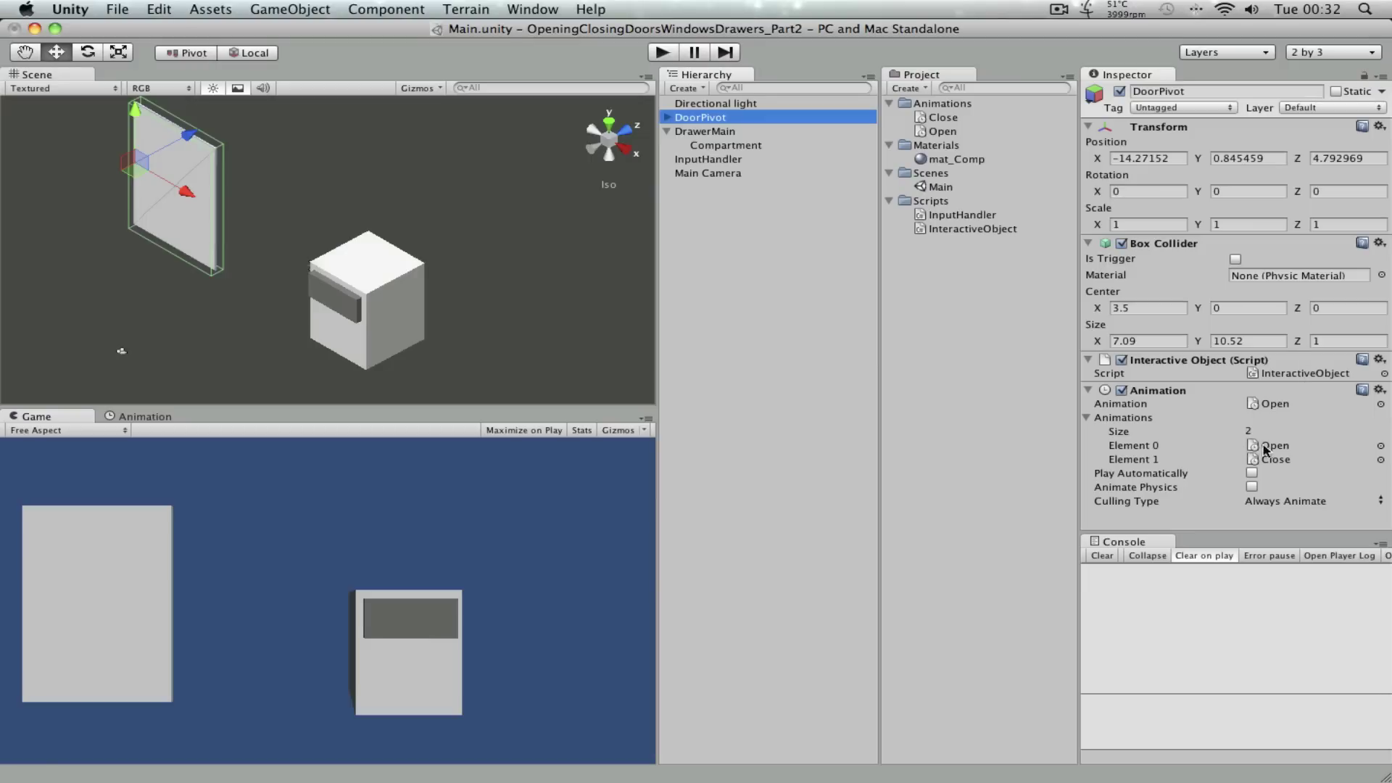
pyautogui.press('super+Tab')
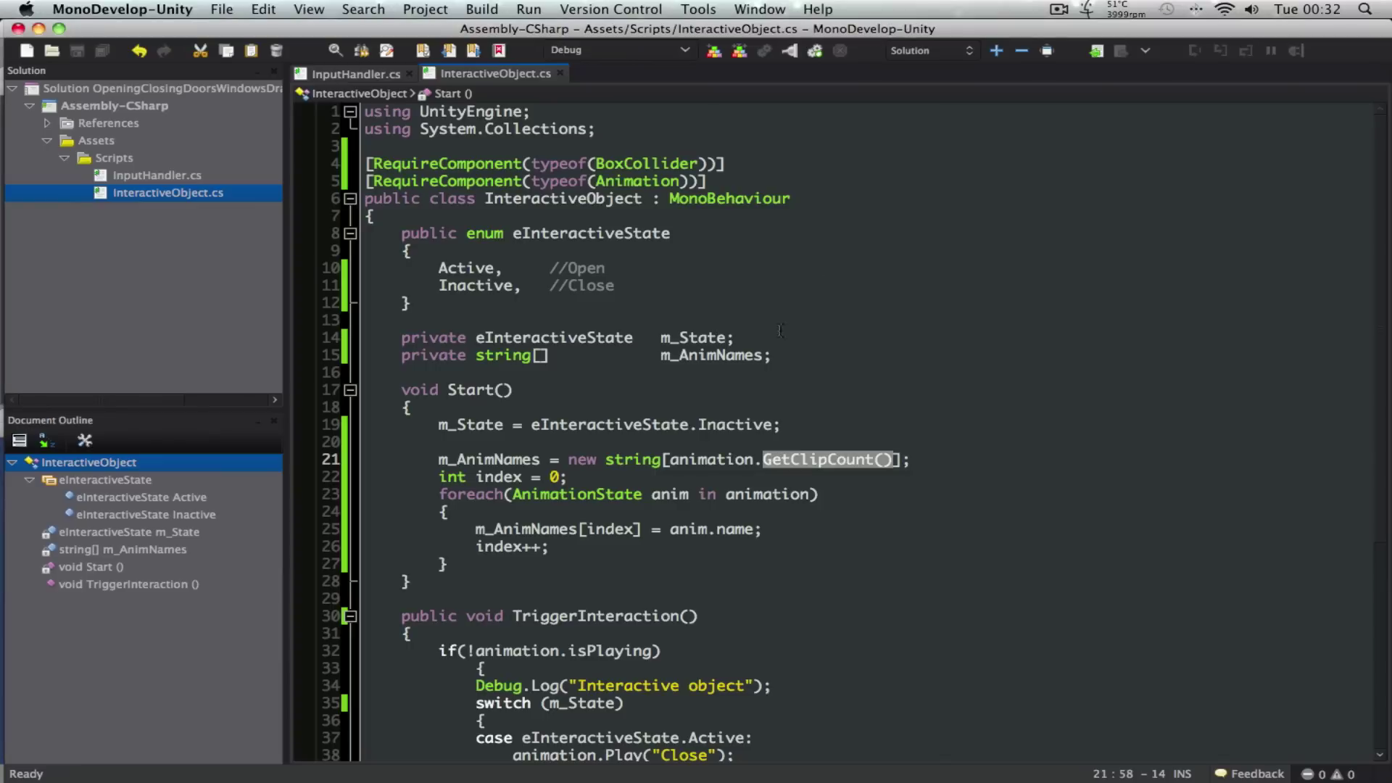
pyautogui.doubleClick(739, 355)
pyautogui.press('super+Tab')
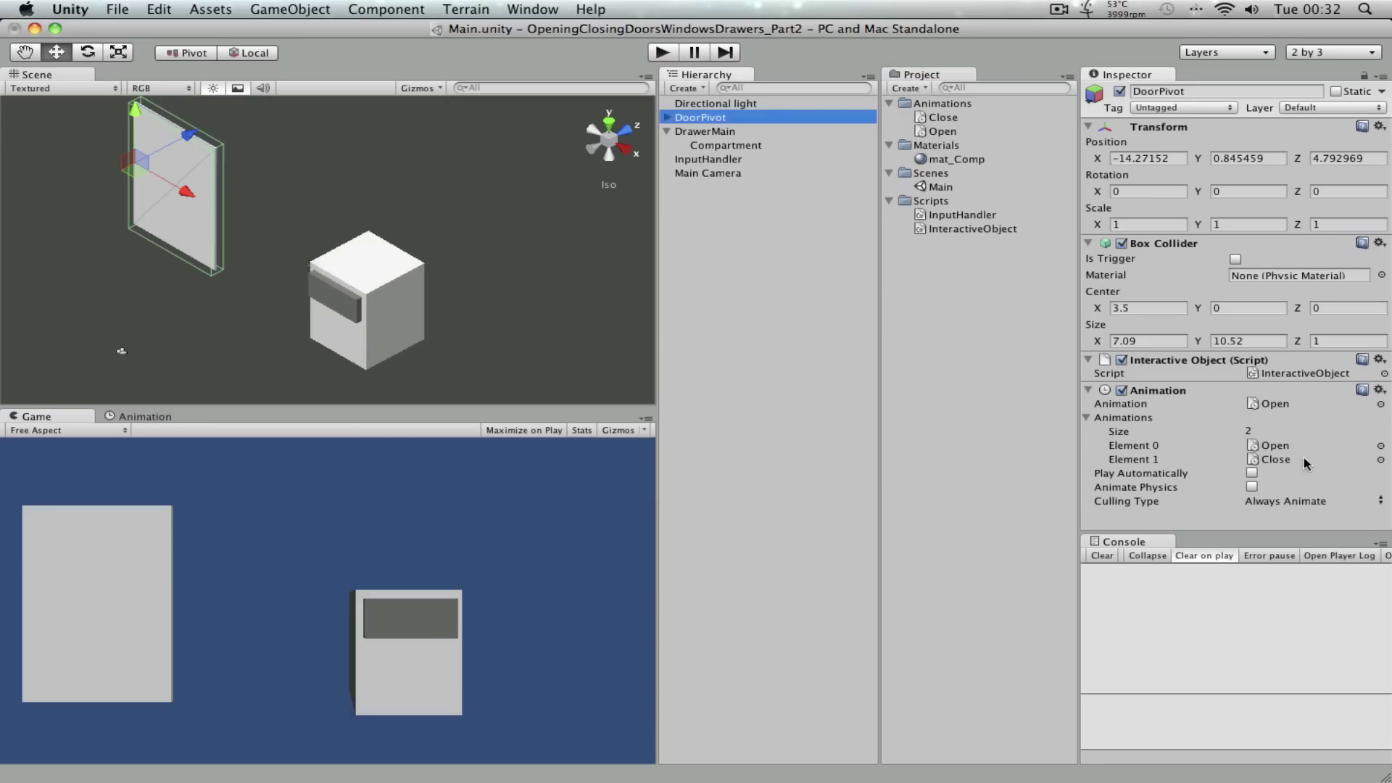
pyautogui.press('super+Tab')
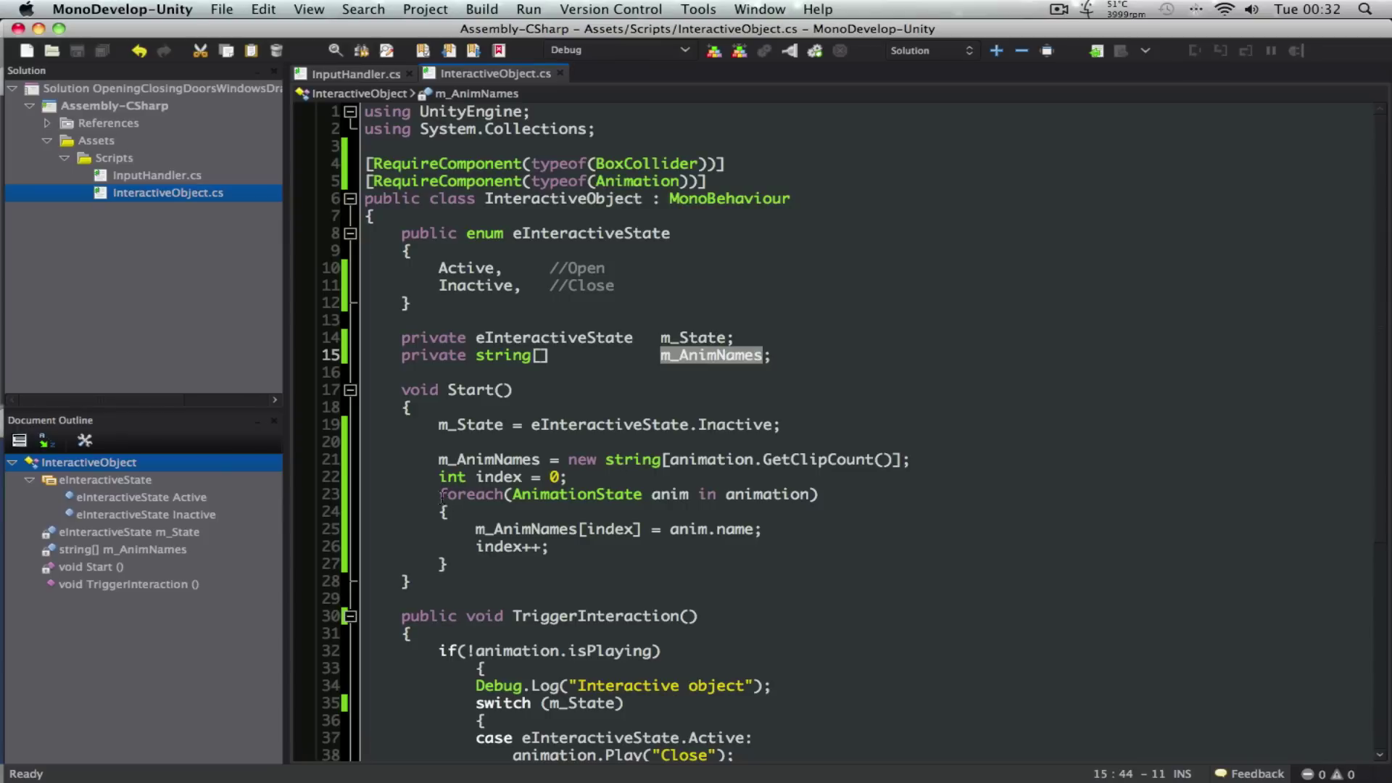
pyautogui.moveTo(442, 496); pyautogui.dragTo(498, 560)
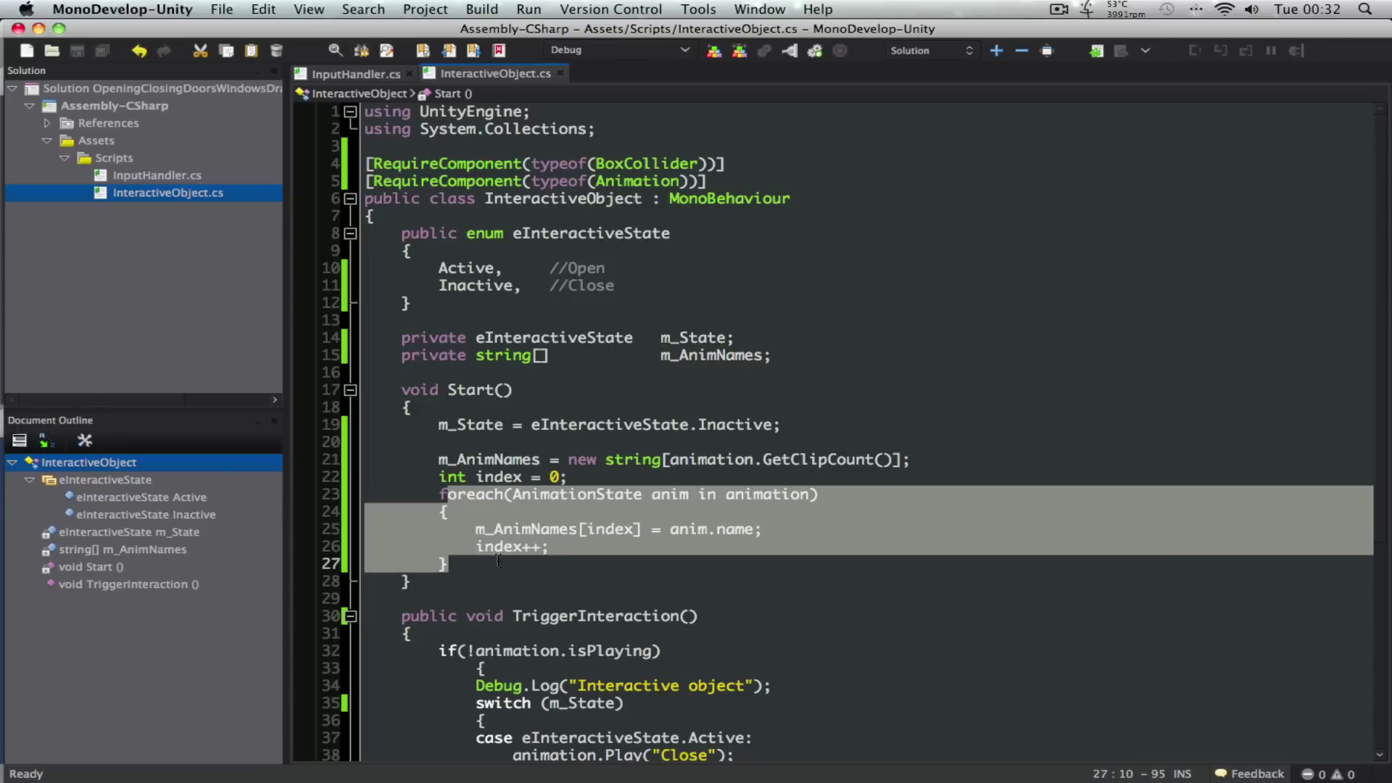
pyautogui.press('super+Tab')
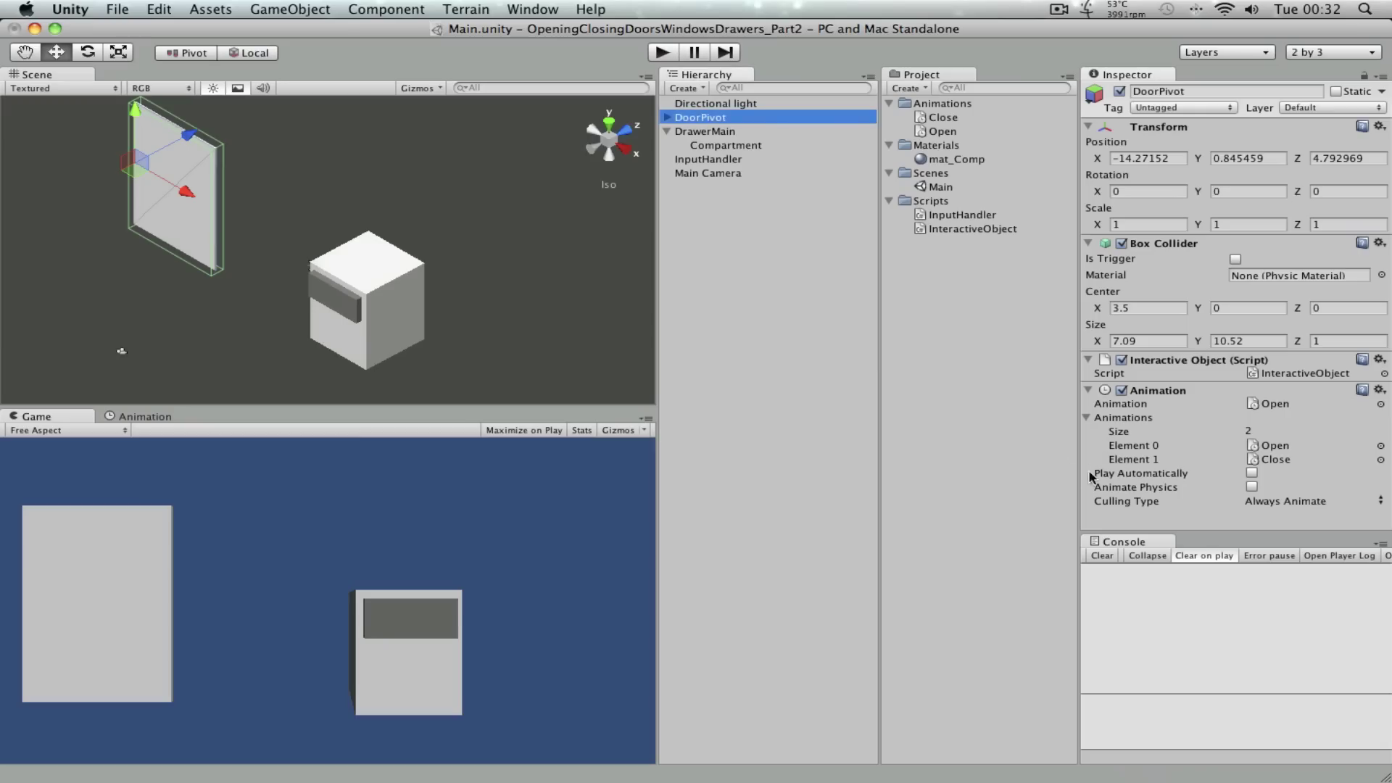
pyautogui.press('super+Tab')
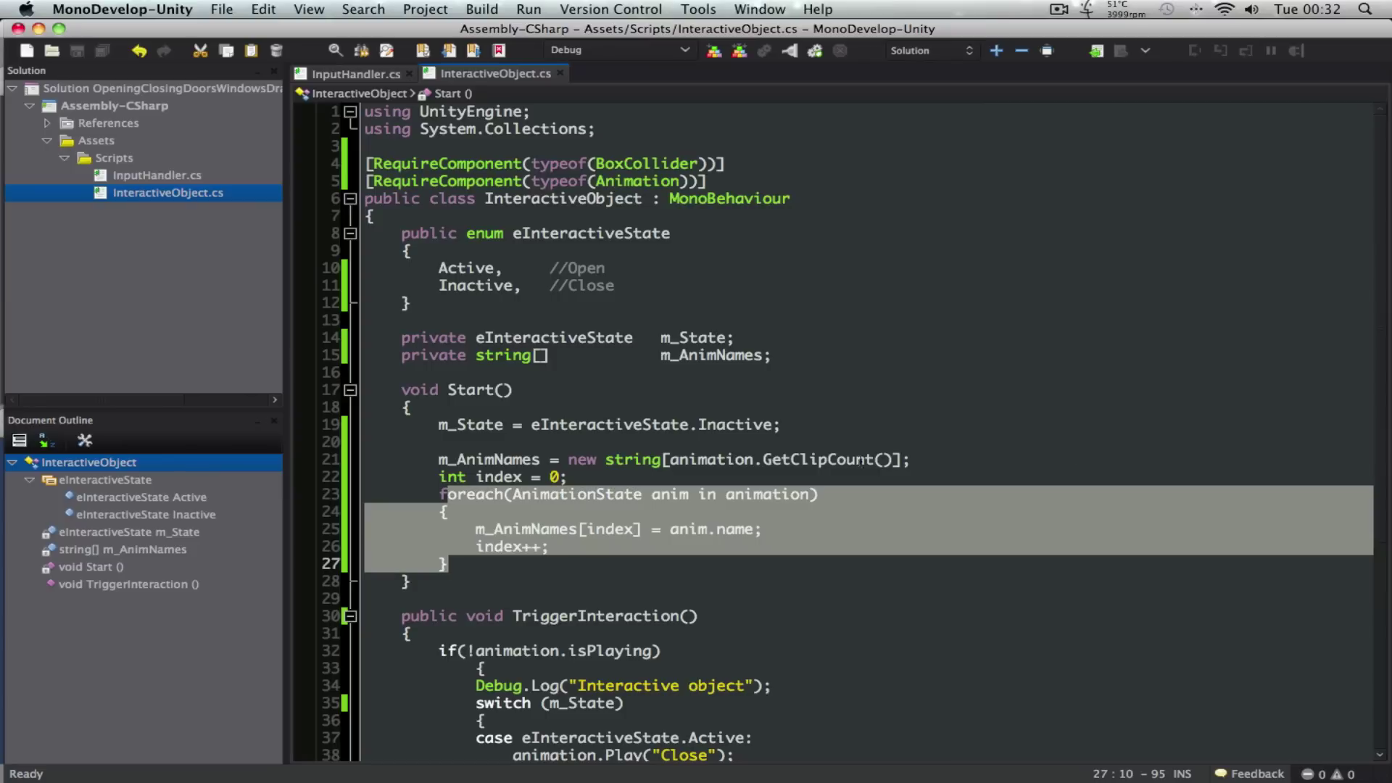
pyautogui.click(784, 494)
pyautogui.doubleClick(716, 530)
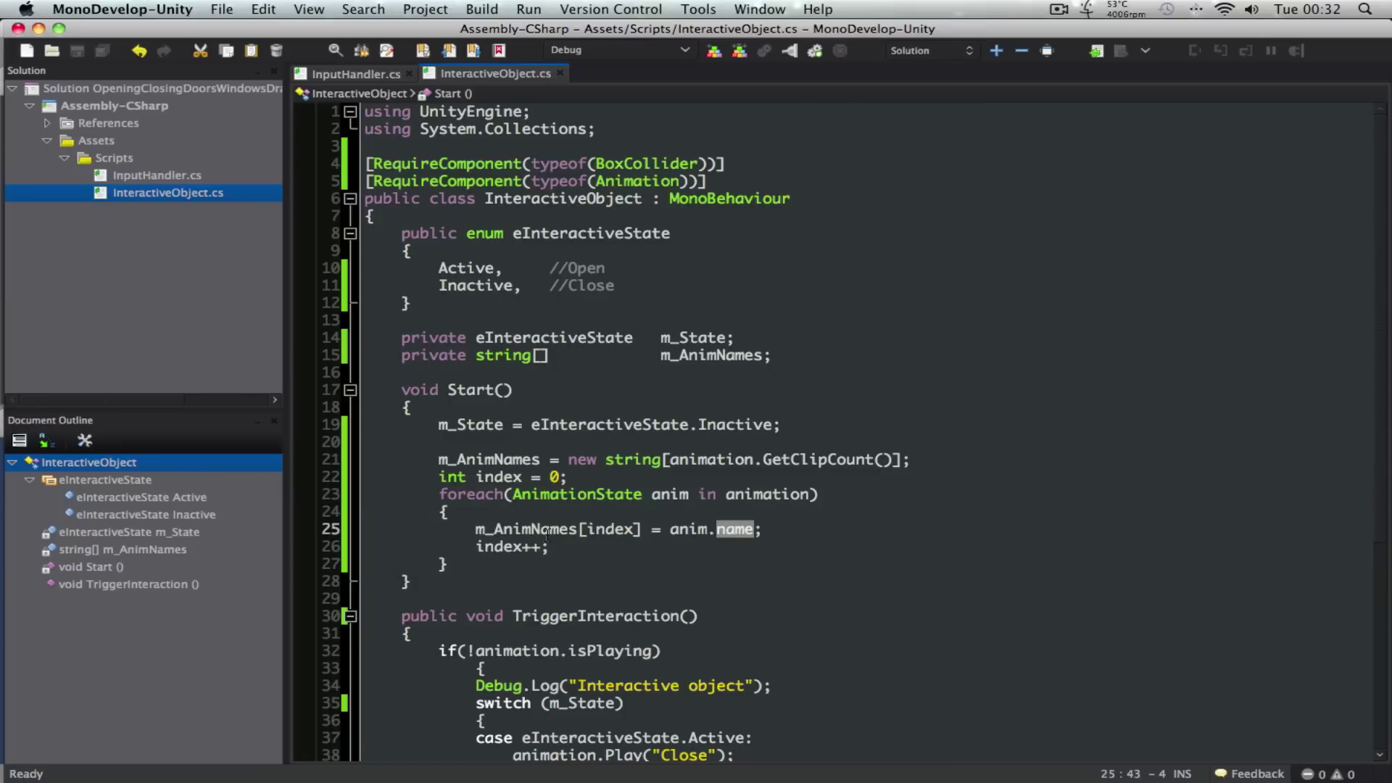
pyautogui.doubleClick(533, 530)
pyautogui.doubleClick(713, 356)
pyautogui.press('super+c')
pyautogui.scroll(-6, 712, 356)
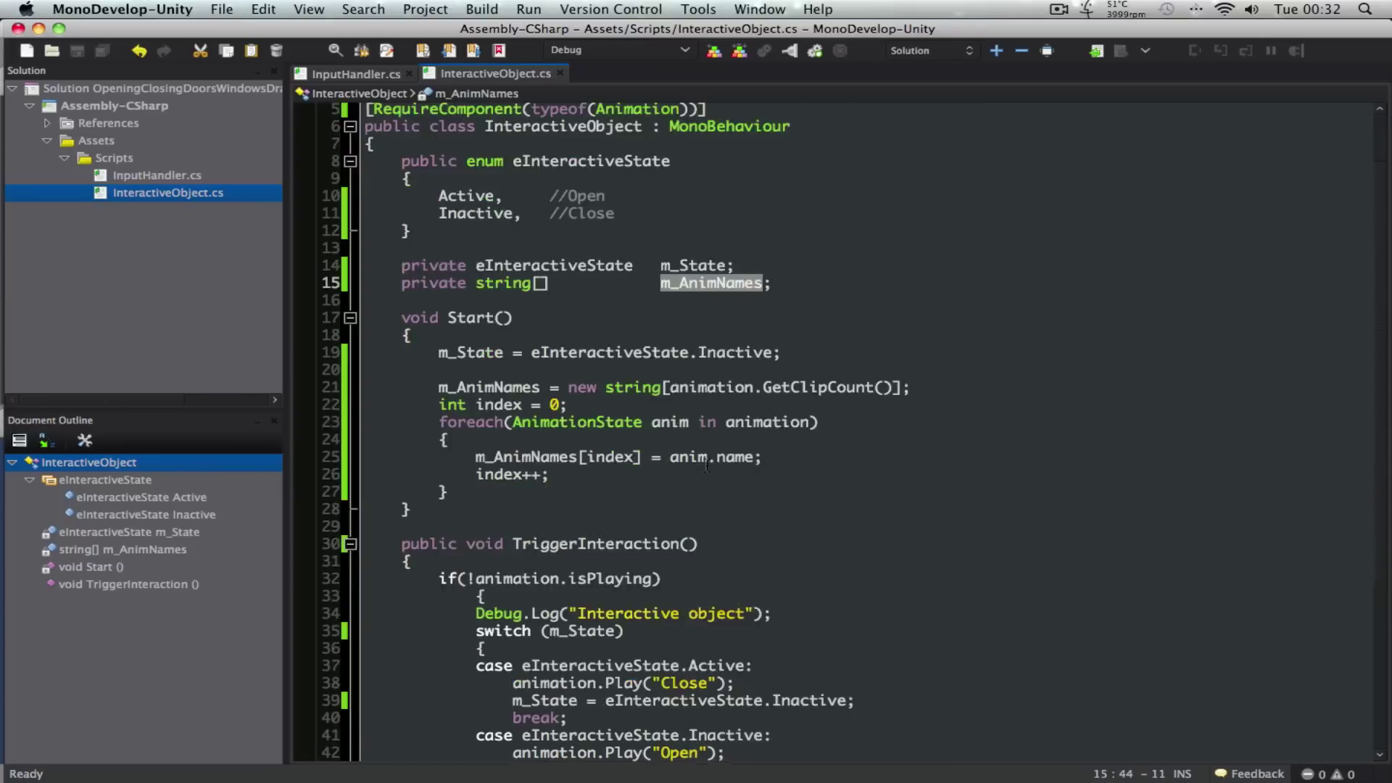
# Step: Replace "Open" in the opening Play call with m_AnimNames[0]
pyautogui.click(664, 509)
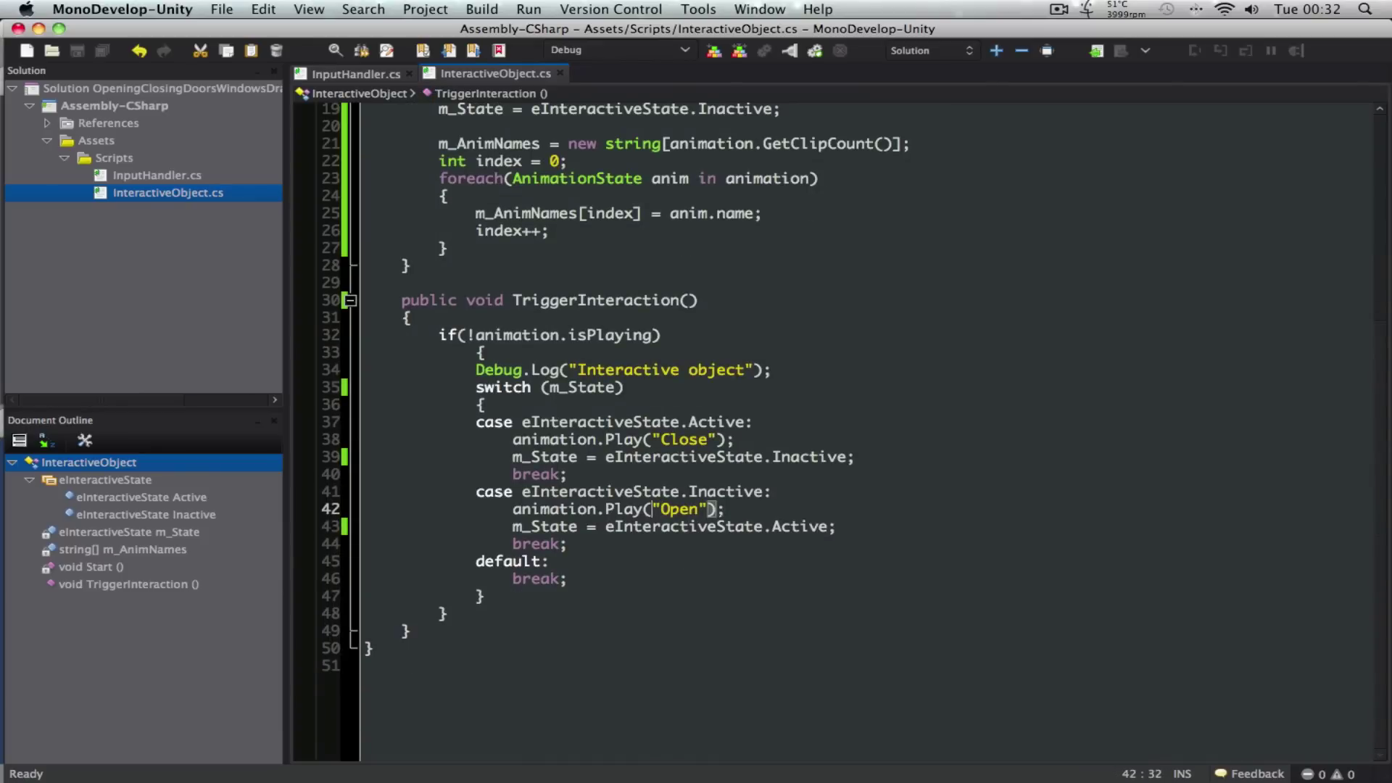
pyautogui.moveTo(706, 510); pyautogui.dragTo(652, 510)
pyautogui.press('super+v')
pyautogui.write('[0]')
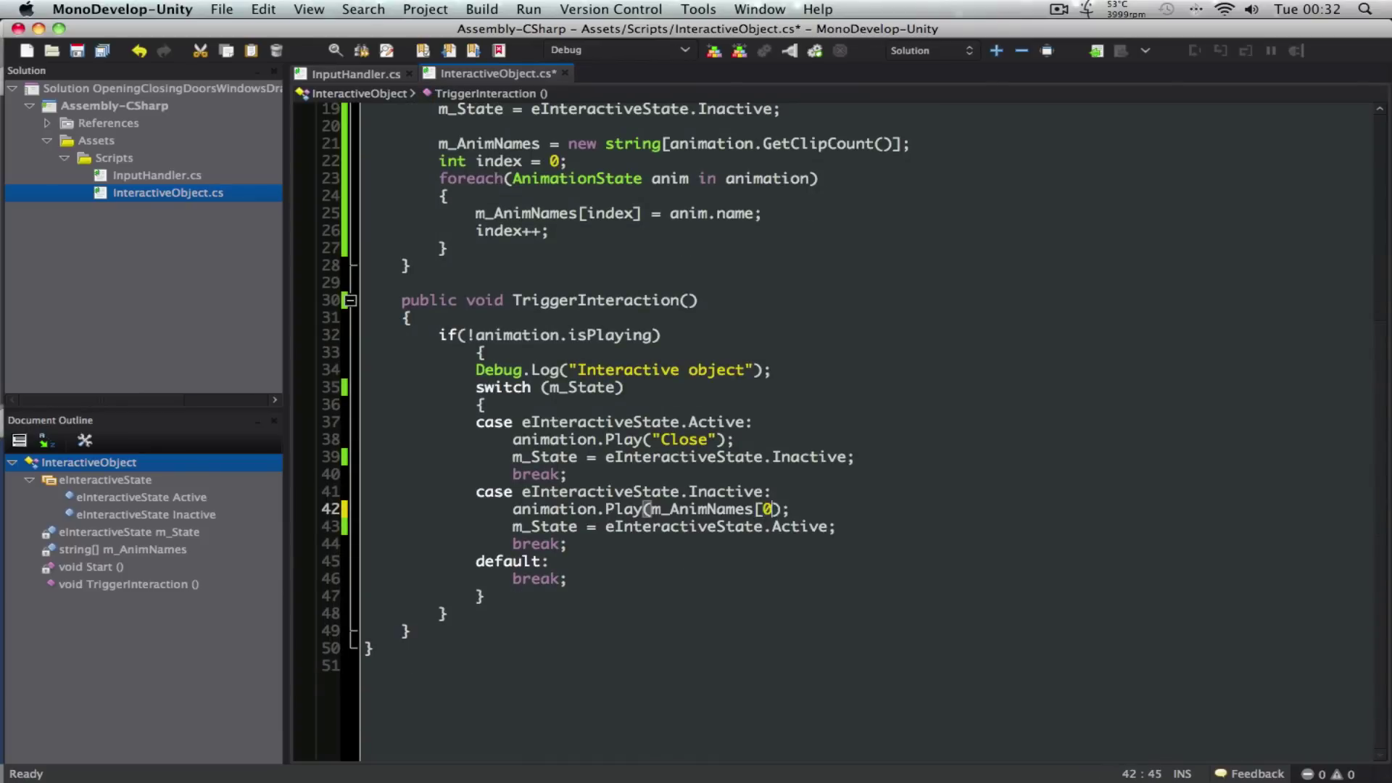
pyautogui.press('Up')
pyautogui.press('Up')
pyautogui.press('Up')
# Step: Replace "Close" in the closing Play call with m_AnimNames[1] and save the script
pyautogui.click(724, 440)
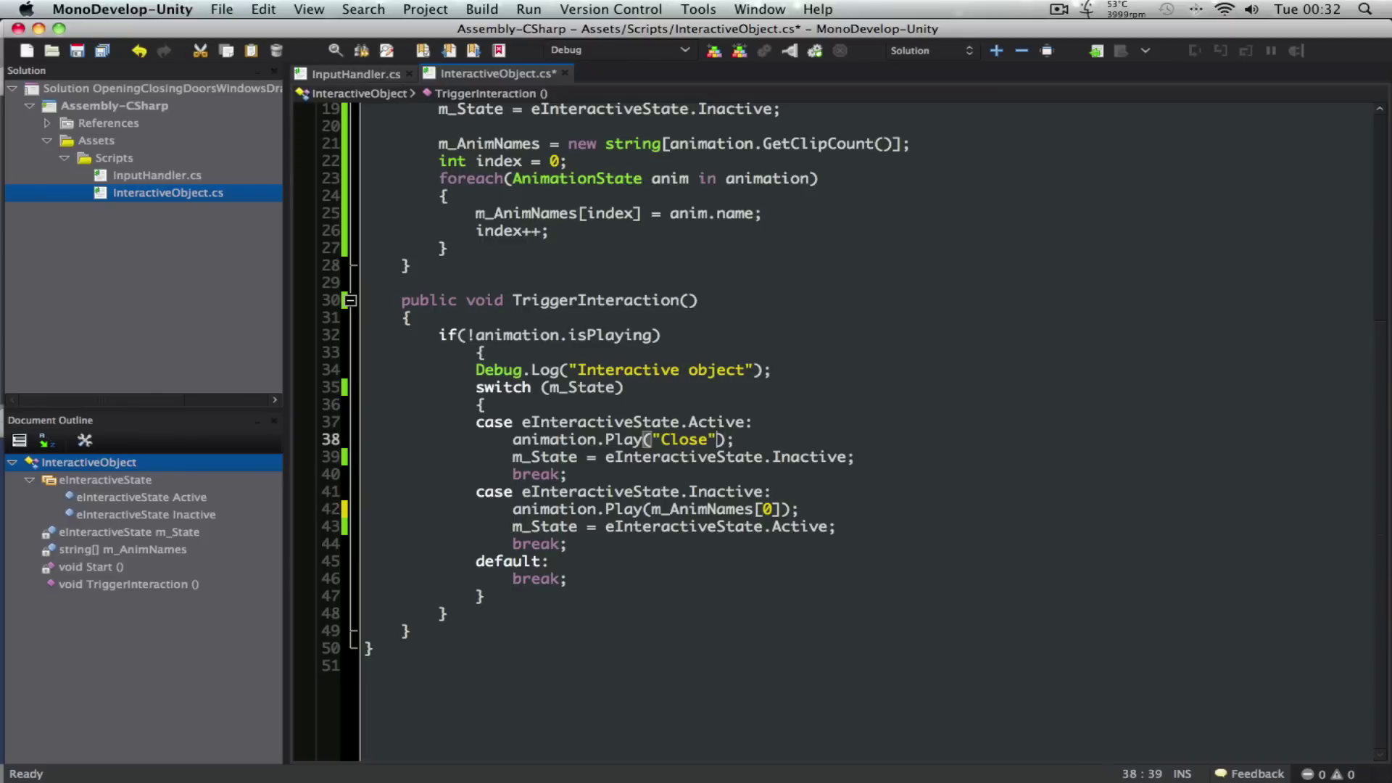
pyautogui.moveTo(719, 439); pyautogui.dragTo(679, 439)
pyautogui.press('super+v')
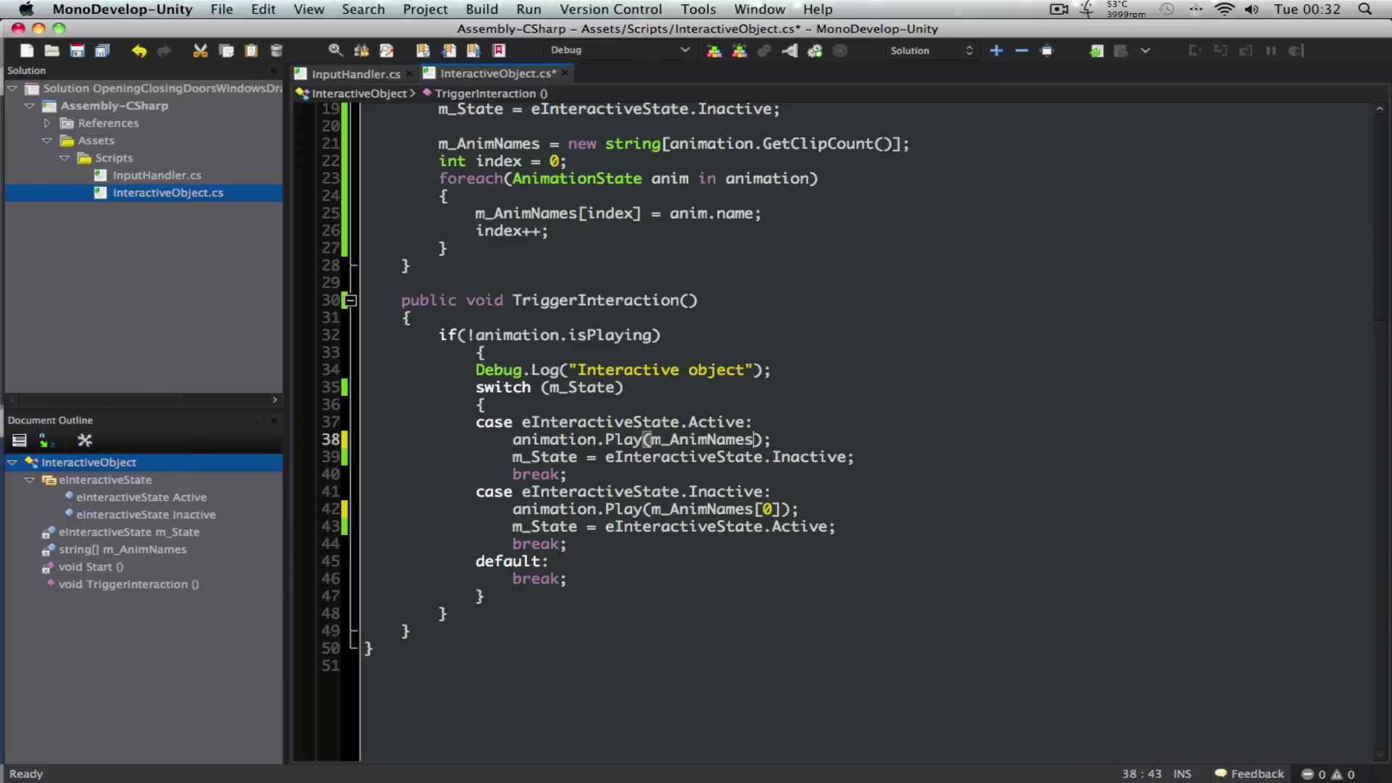
pyautogui.write('[1]')
pyautogui.press('super+s')
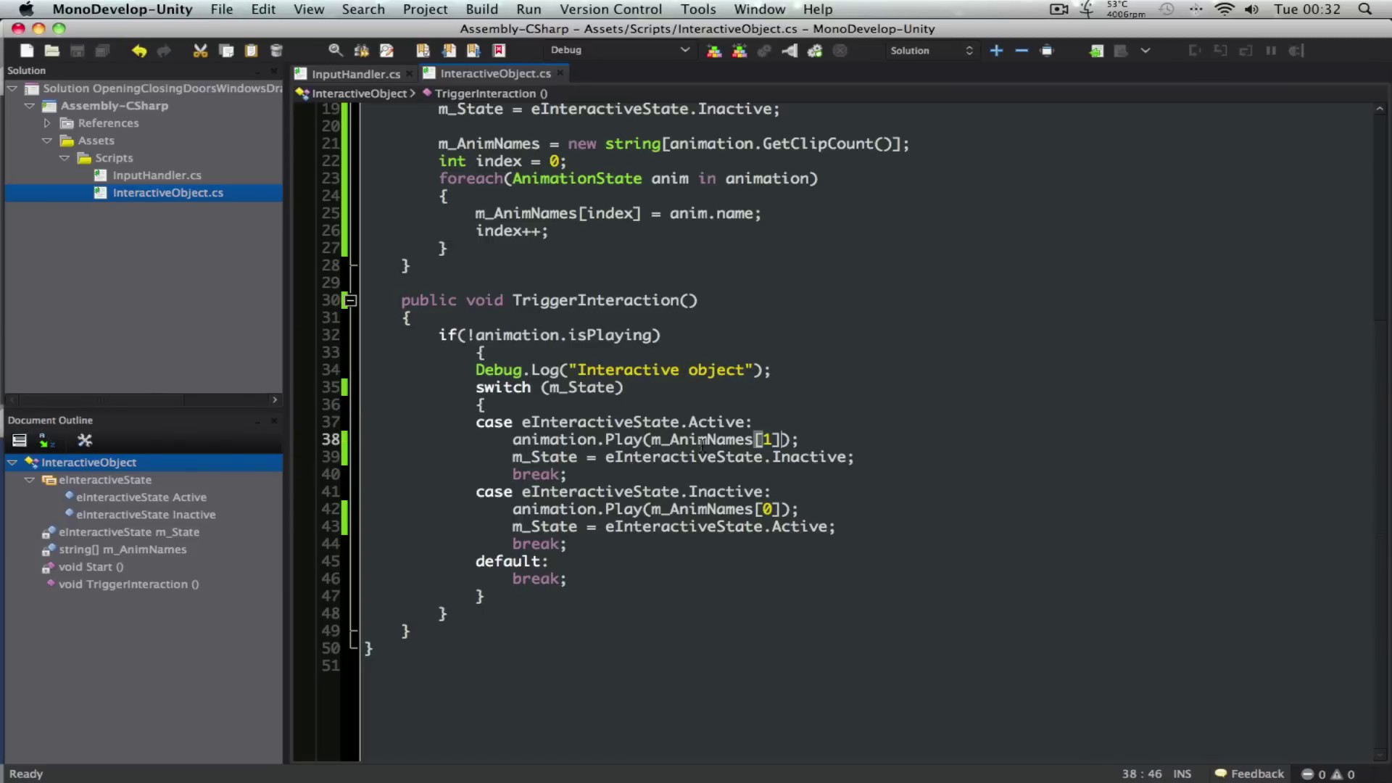
pyautogui.doubleClick(702, 440)
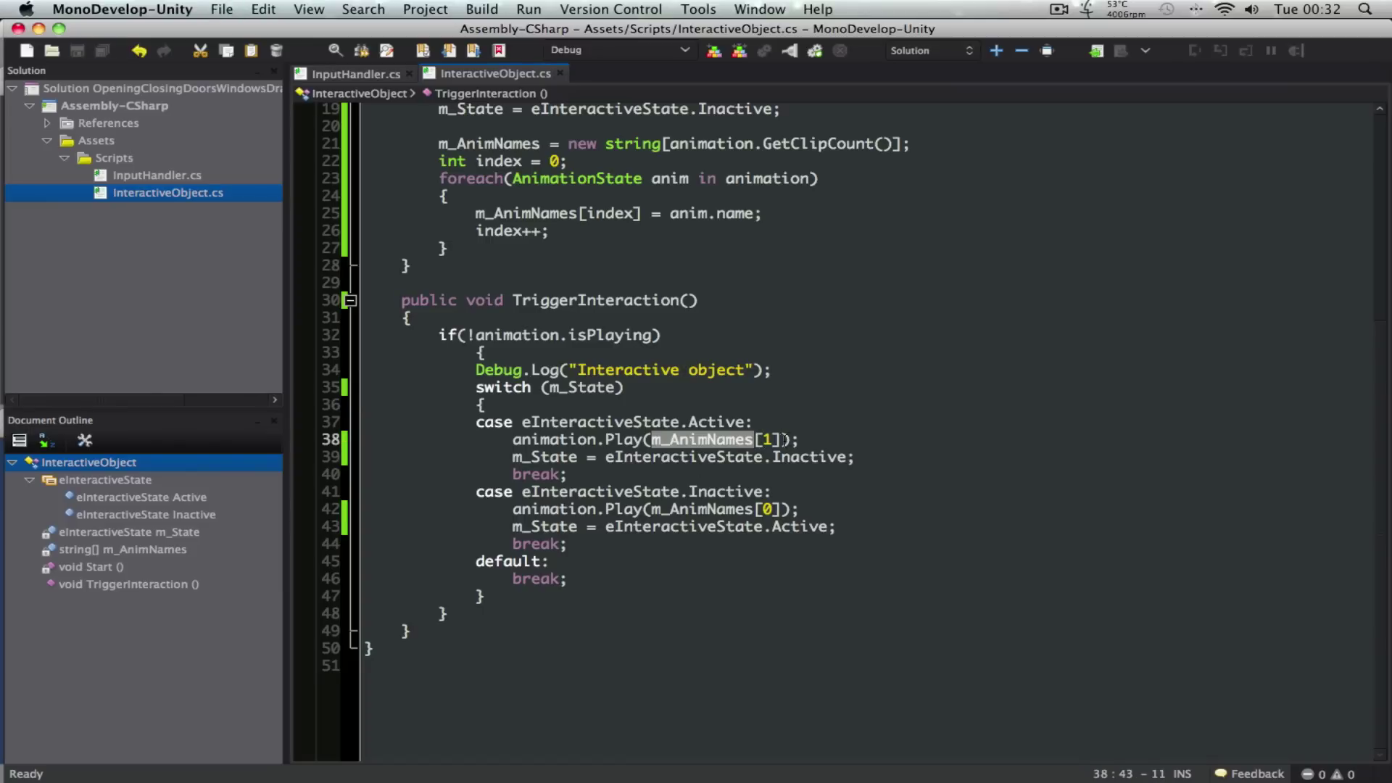
pyautogui.moveTo(783, 439); pyautogui.dragTo(652, 440)
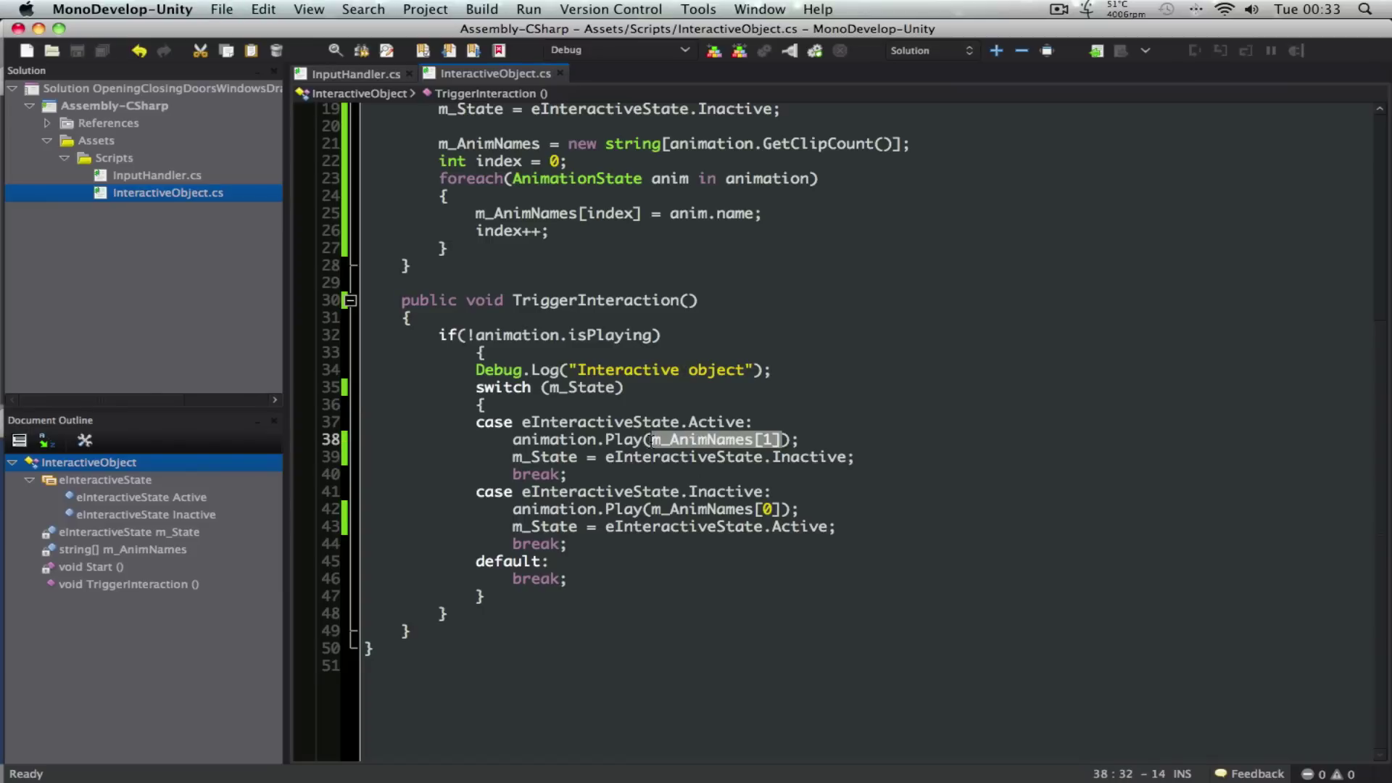
pyautogui.click(754, 403)
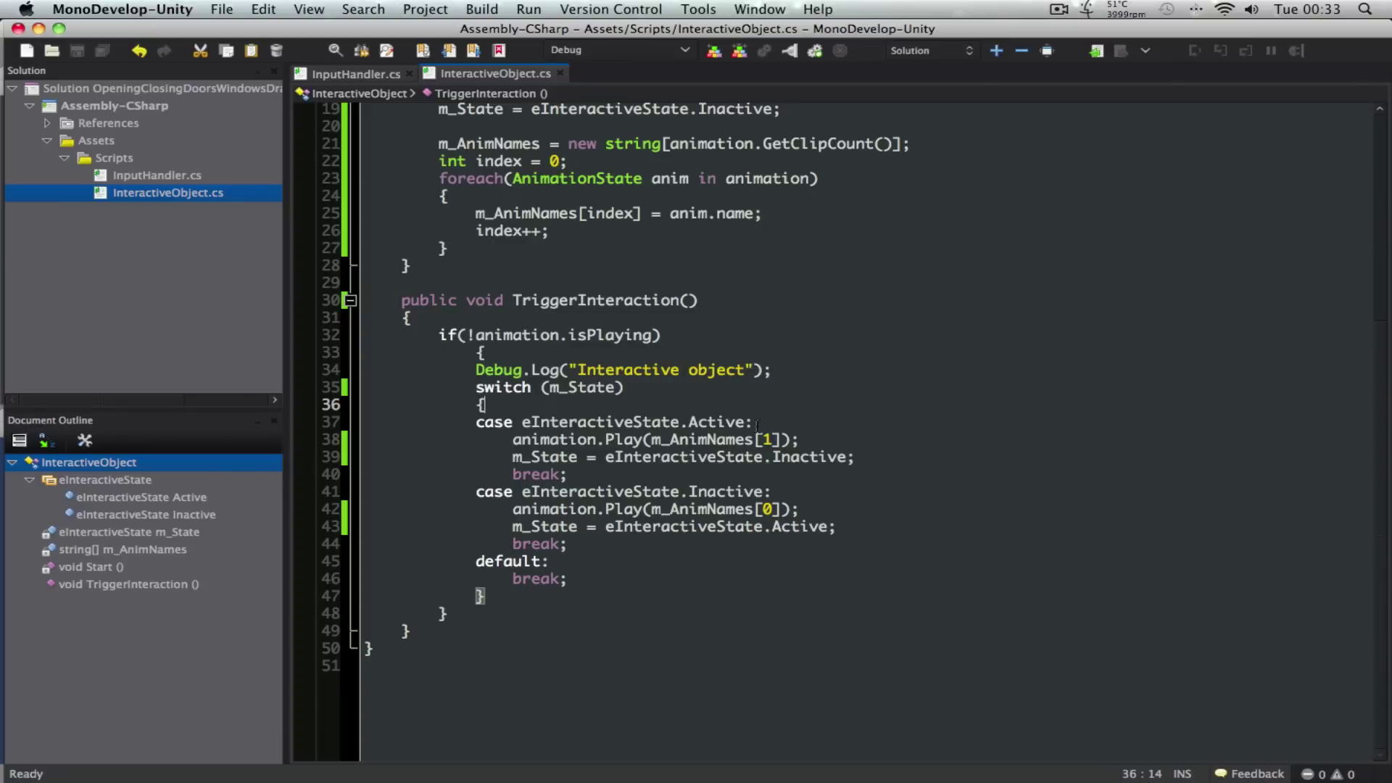
# Step: Back in Unity, create an empty GameObject and parent it under DrawerMain
pyautogui.press('super+Tab')
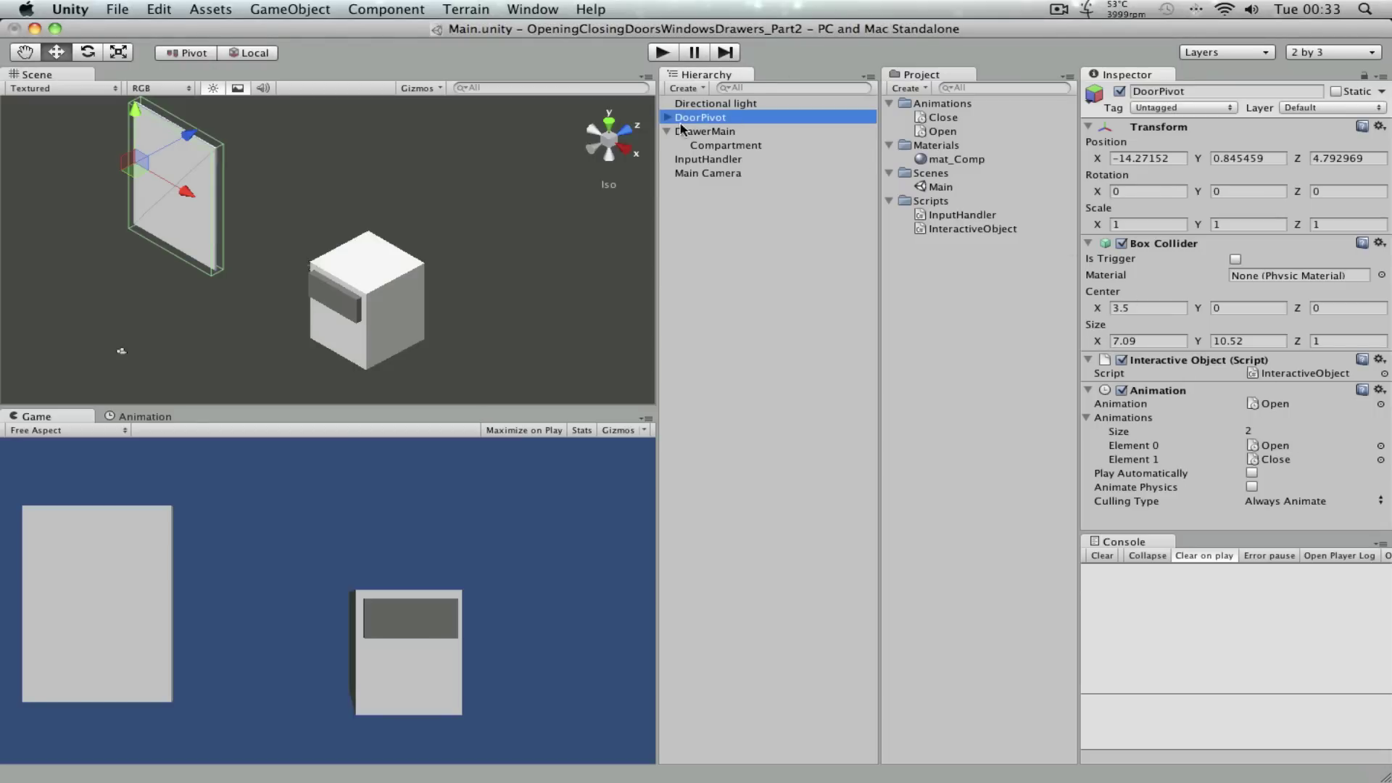
pyautogui.click(736, 147)
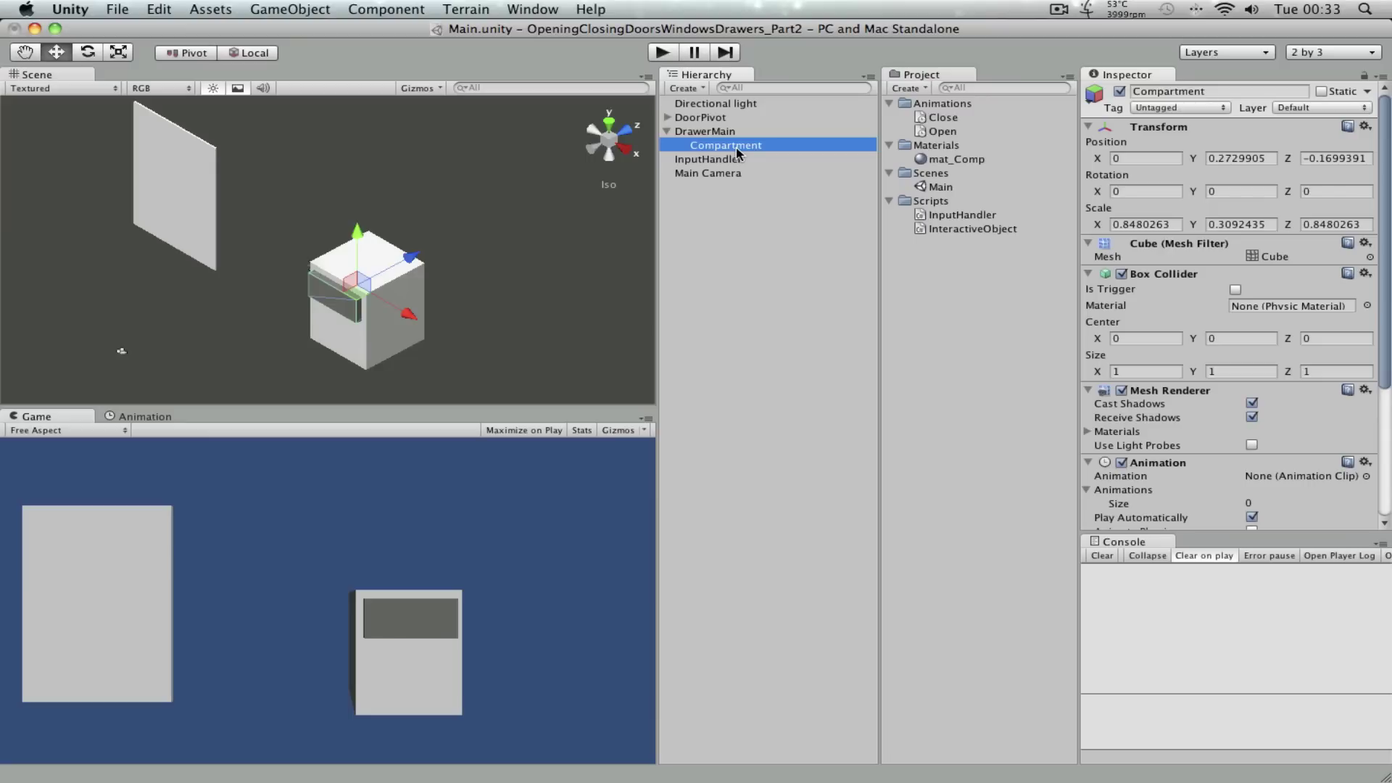
pyautogui.moveTo(971, 229); pyautogui.dragTo(1265, 395)
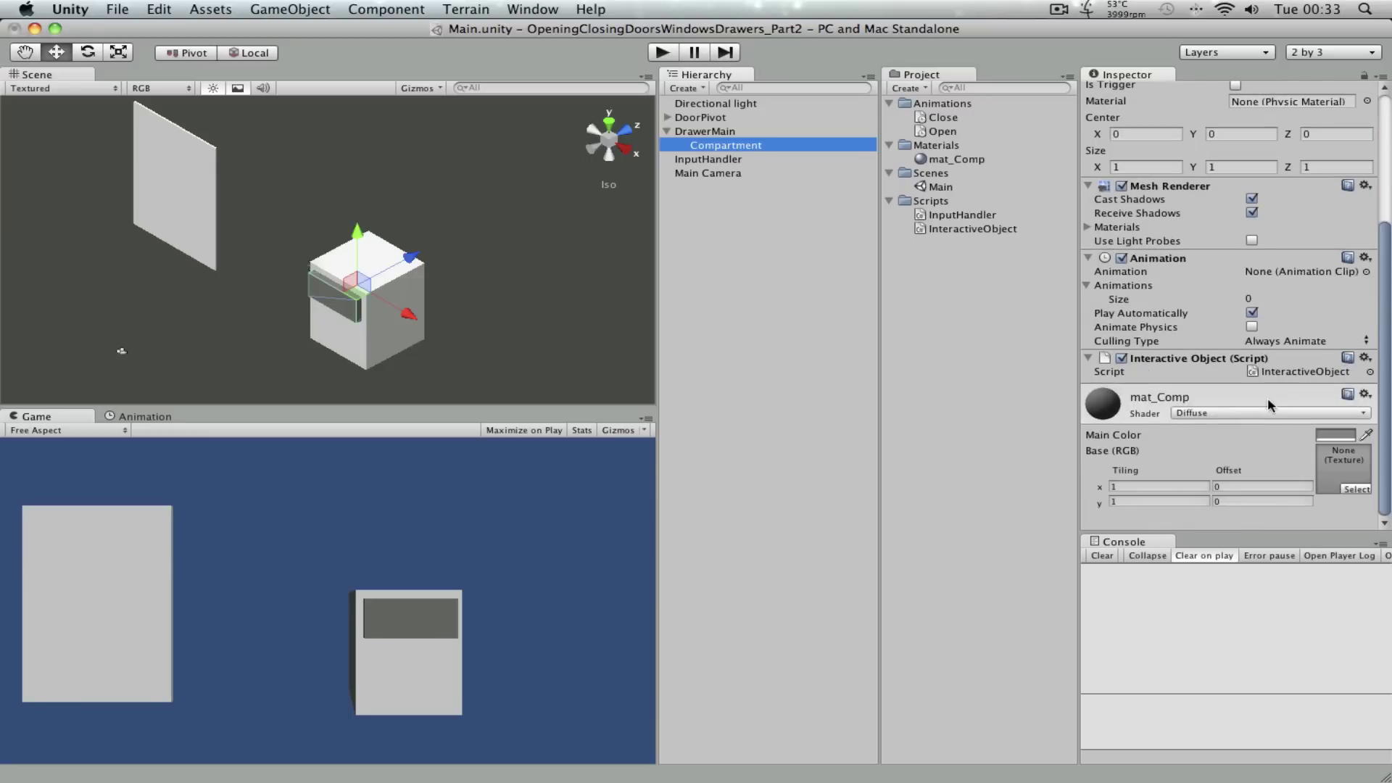
pyautogui.scroll(10, 1281, 317)
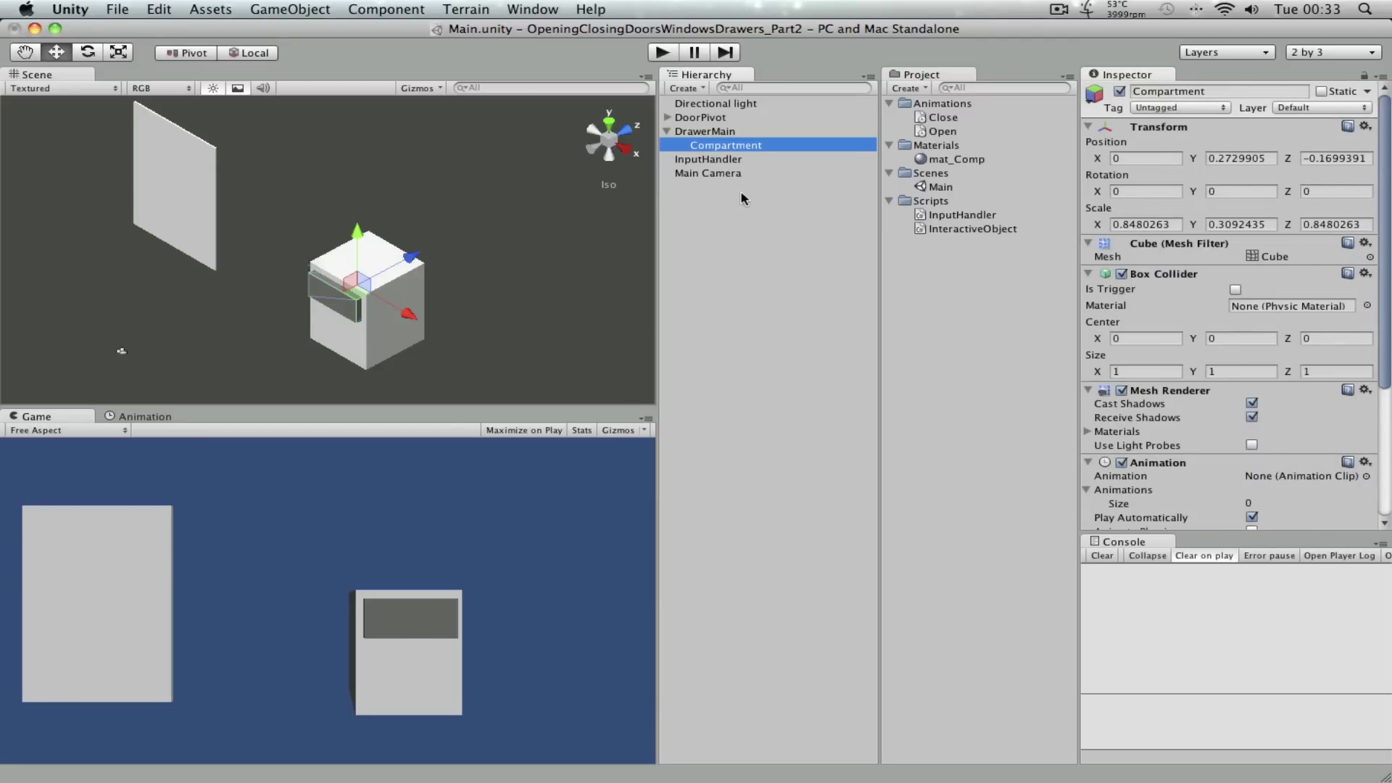
pyautogui.click(783, 250)
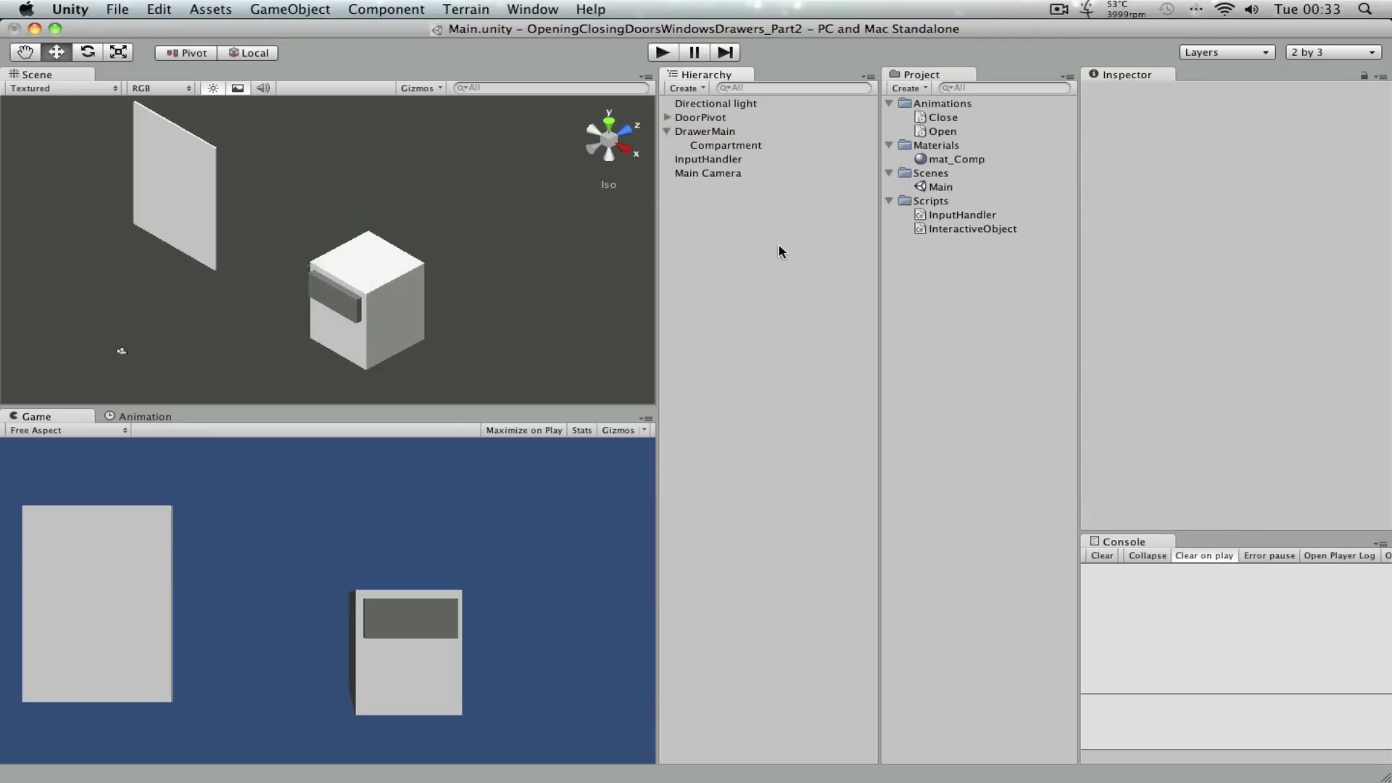
pyautogui.click(311, 10)
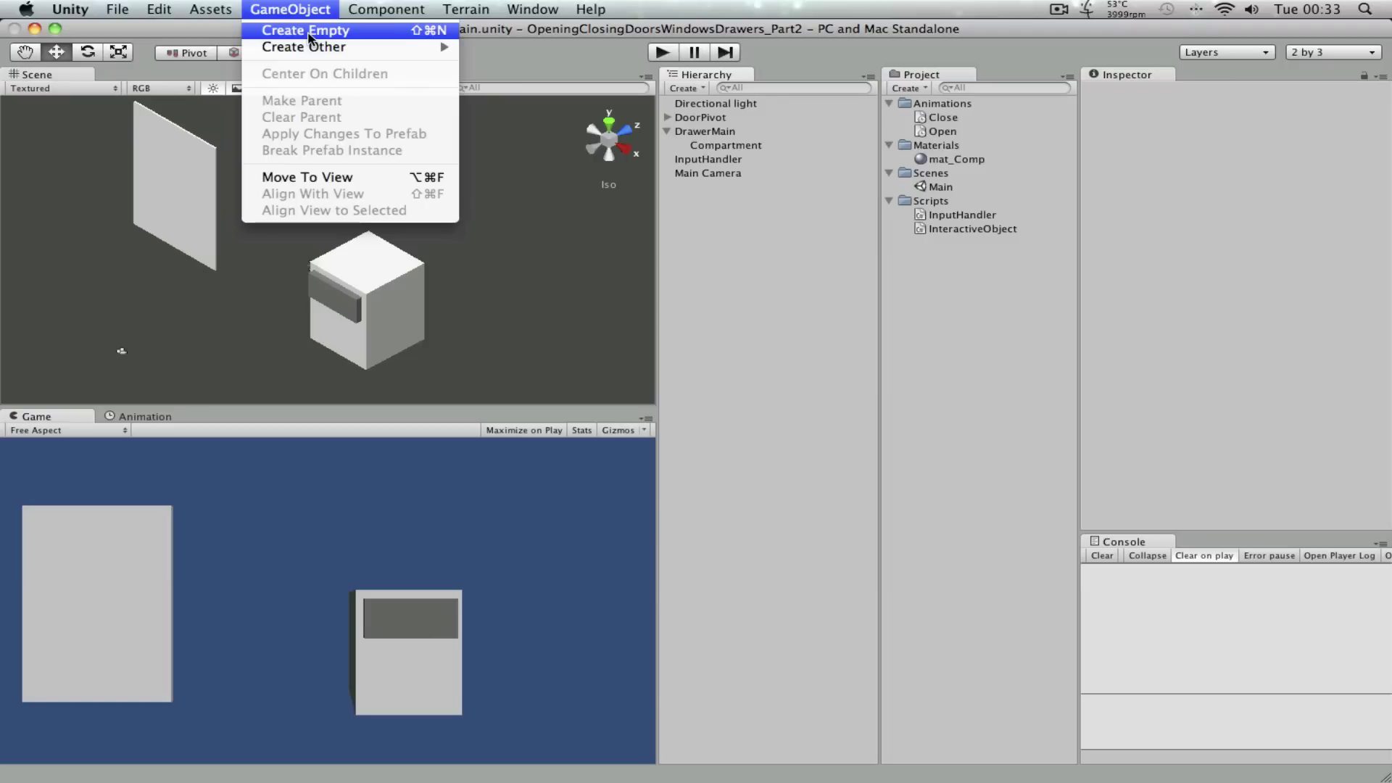
pyautogui.click(310, 30)
pyautogui.moveTo(712, 160)
pyautogui.mouseDown()
pyautogui.moveTo(720, 137)
pyautogui.moveTo(706, 135)
pyautogui.mouseUp()
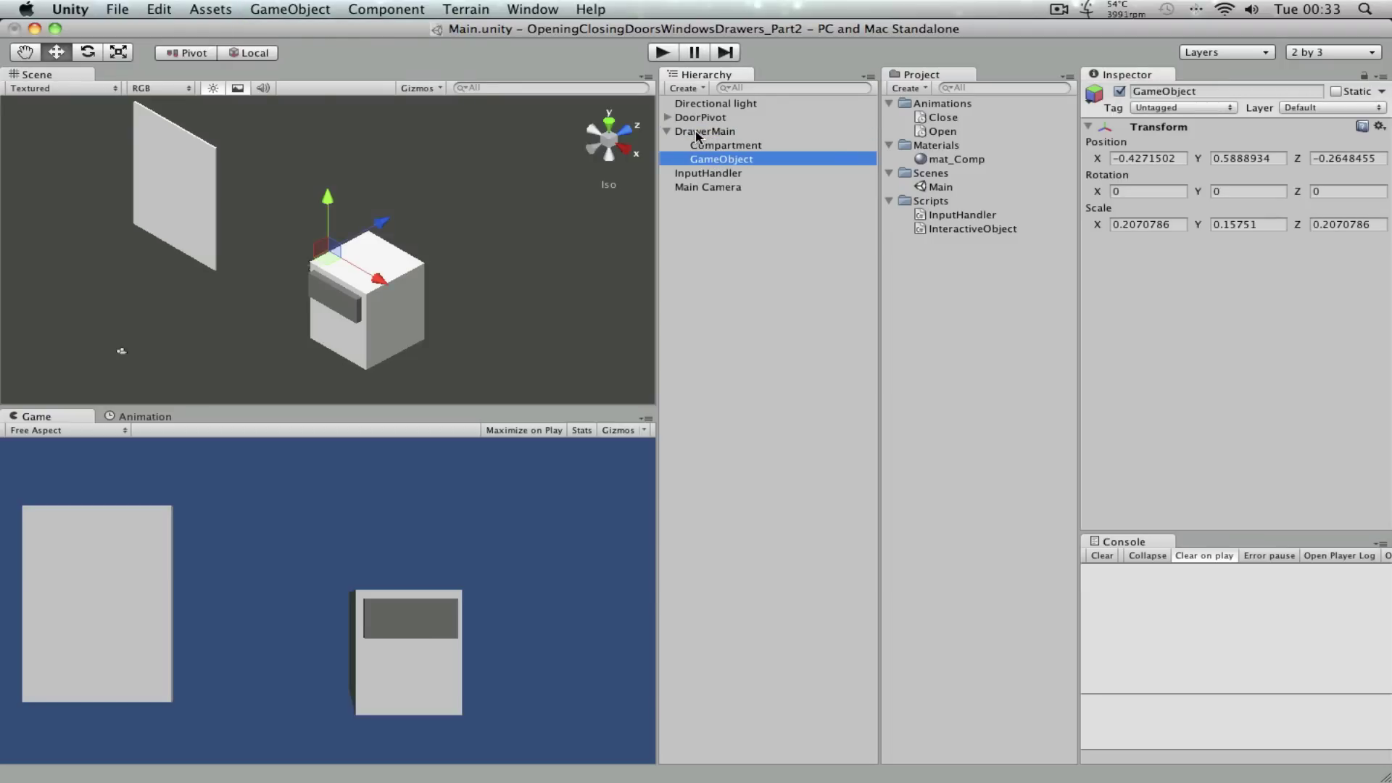
pyautogui.doubleClick(755, 163)
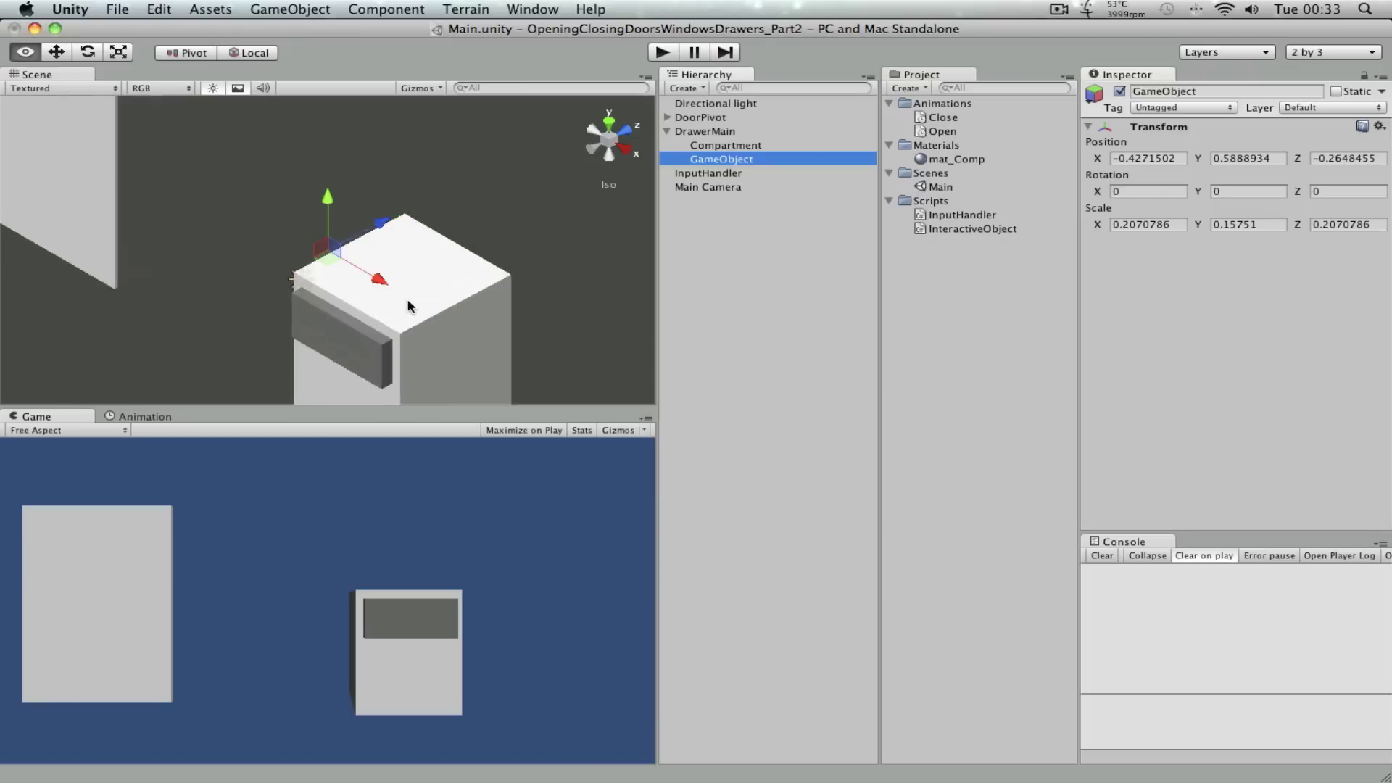
# Step: Rename the new empty object to Root
pyautogui.click(688, 132)
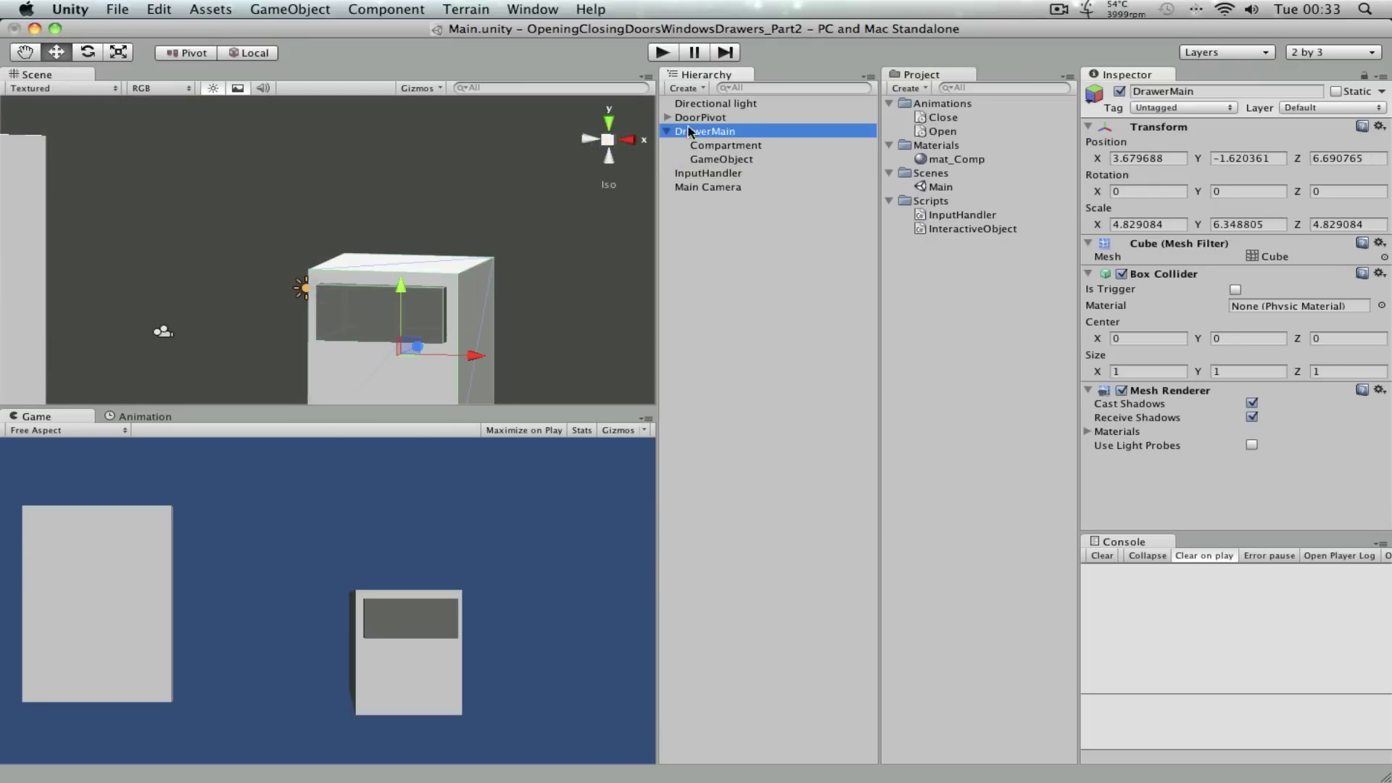
pyautogui.click(719, 160)
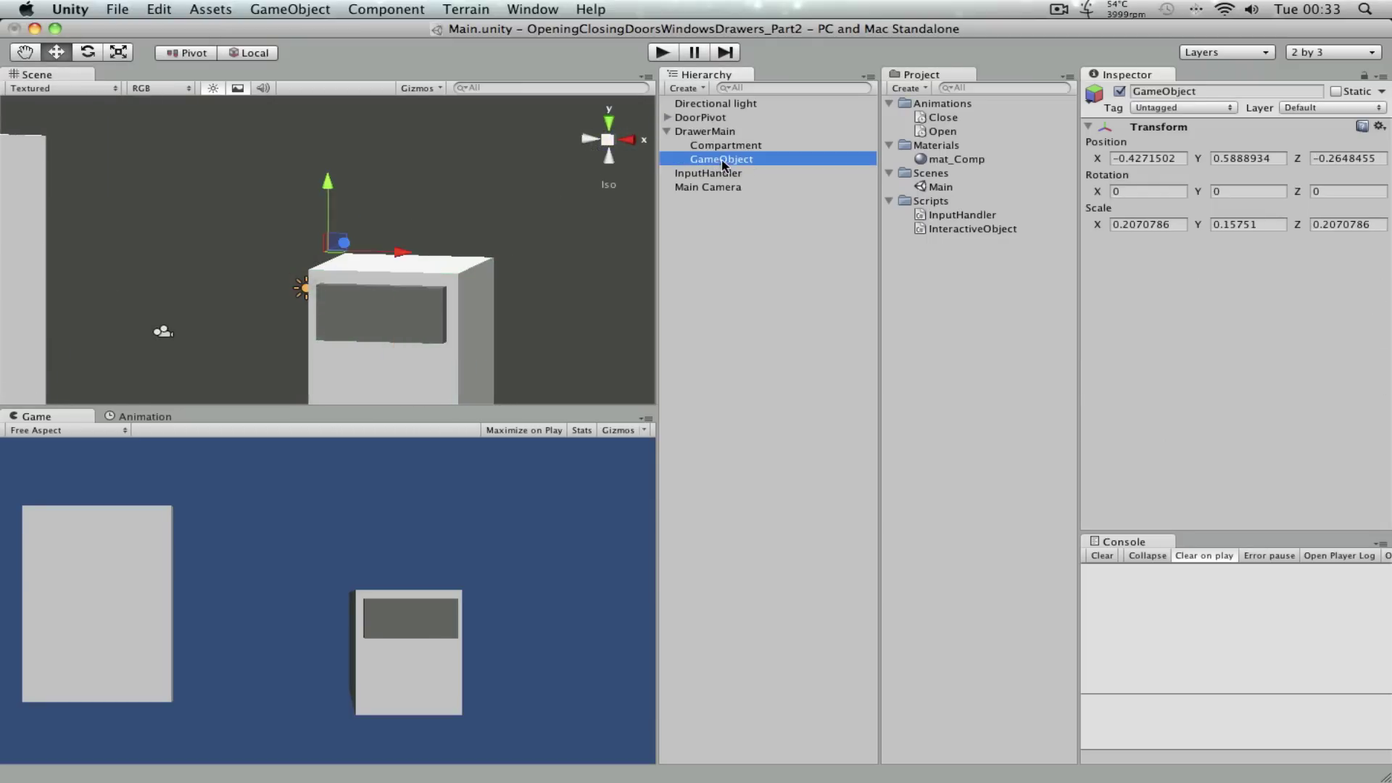
pyautogui.click(745, 161)
pyautogui.write('Root')
pyautogui.press('Return')
# Step: Move Root with the gizmo to the top front edge of the drawer
pyautogui.click(709, 133)
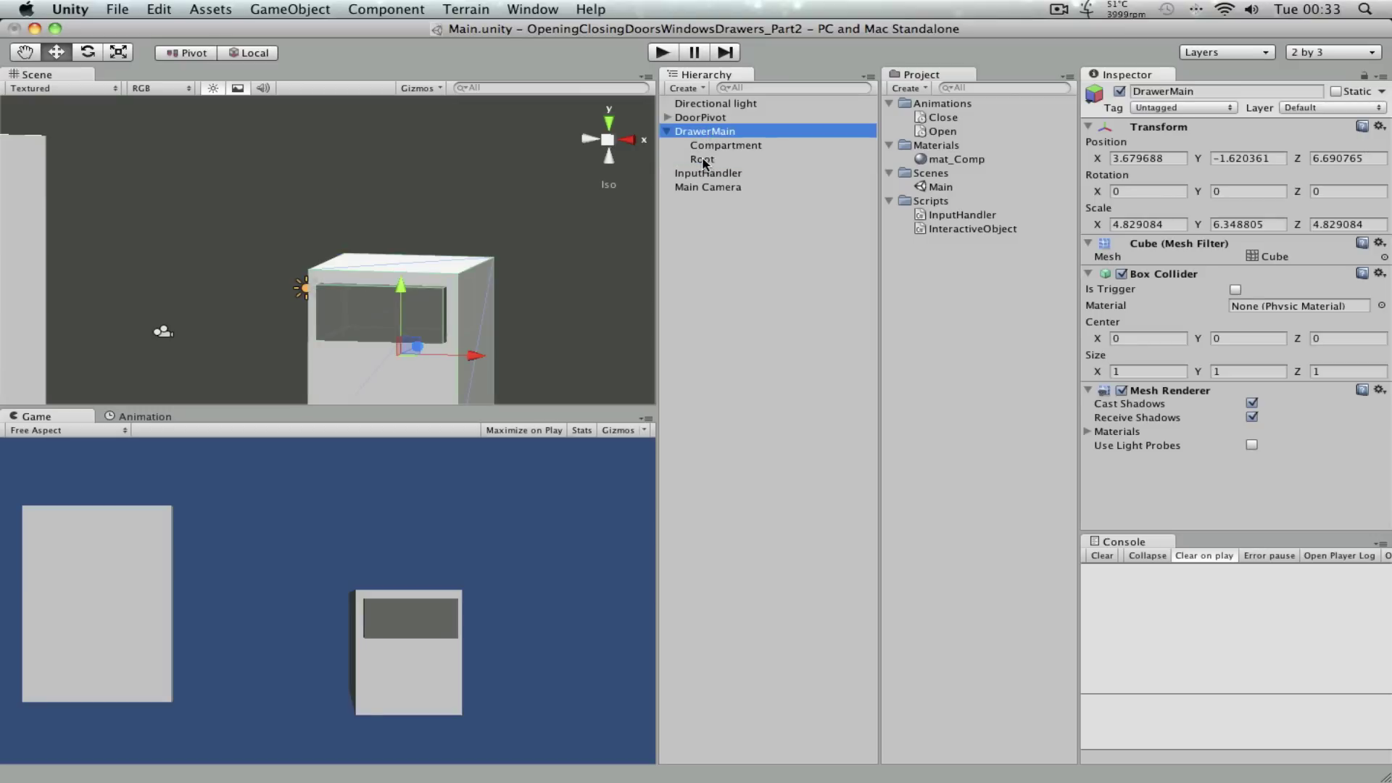
pyautogui.click(701, 160)
pyautogui.press('f')
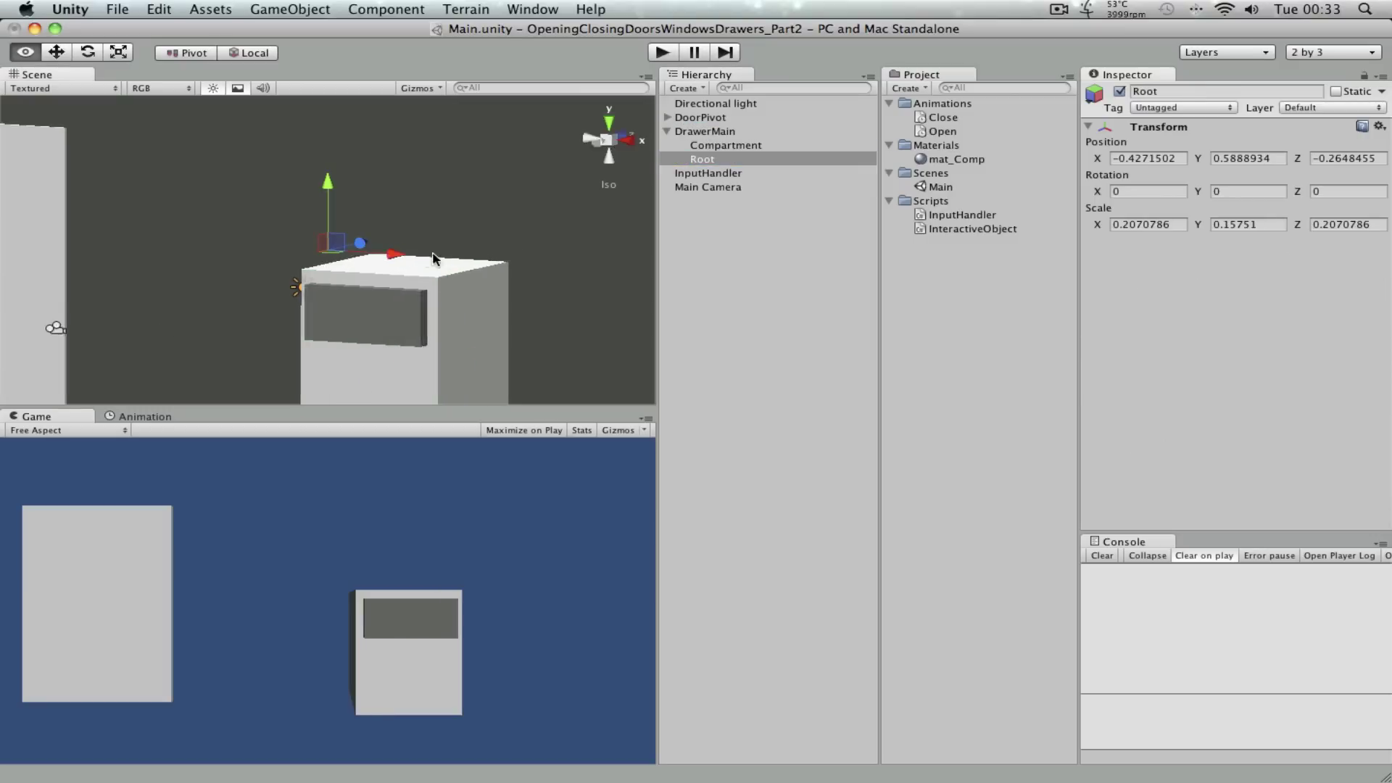
pyautogui.moveTo(401, 250); pyautogui.dragTo(467, 250)
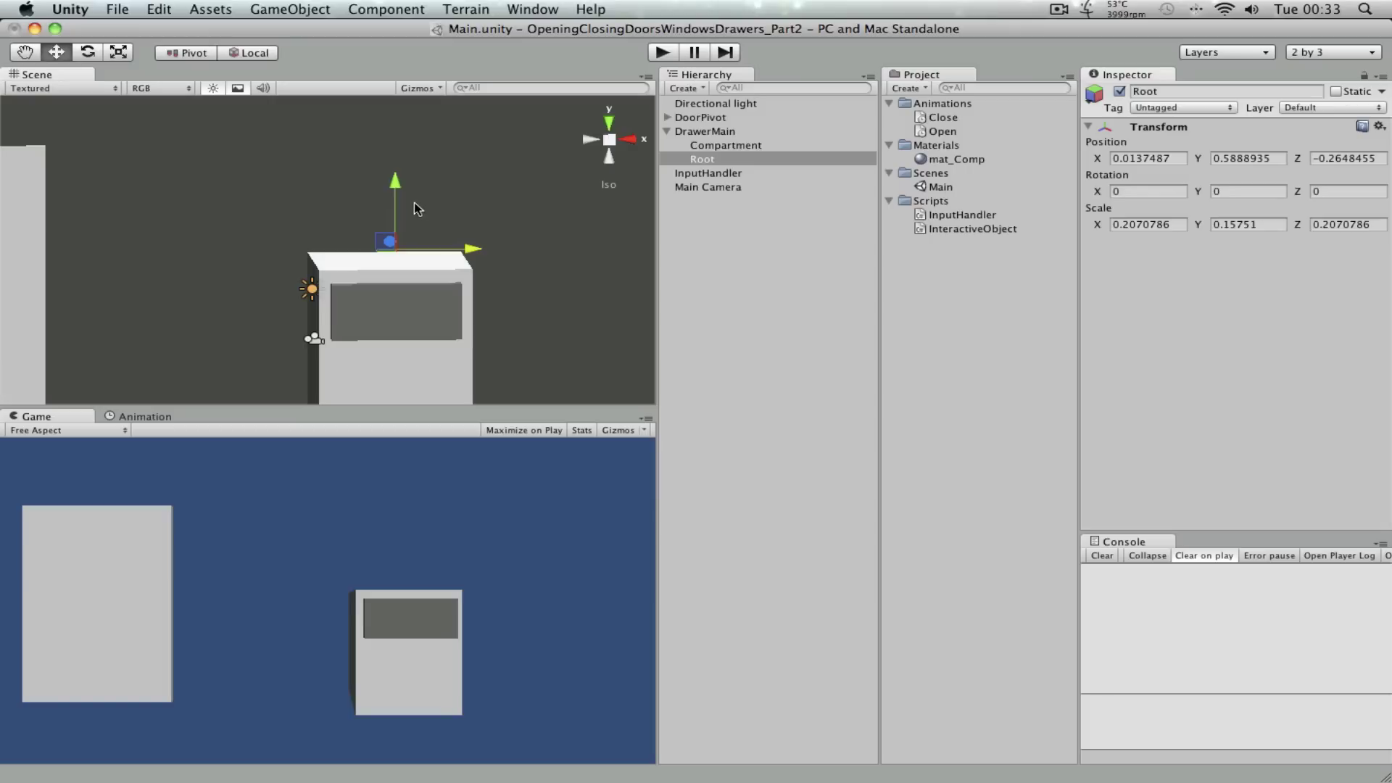
pyautogui.moveTo(395, 197); pyautogui.dragTo(182, 279)
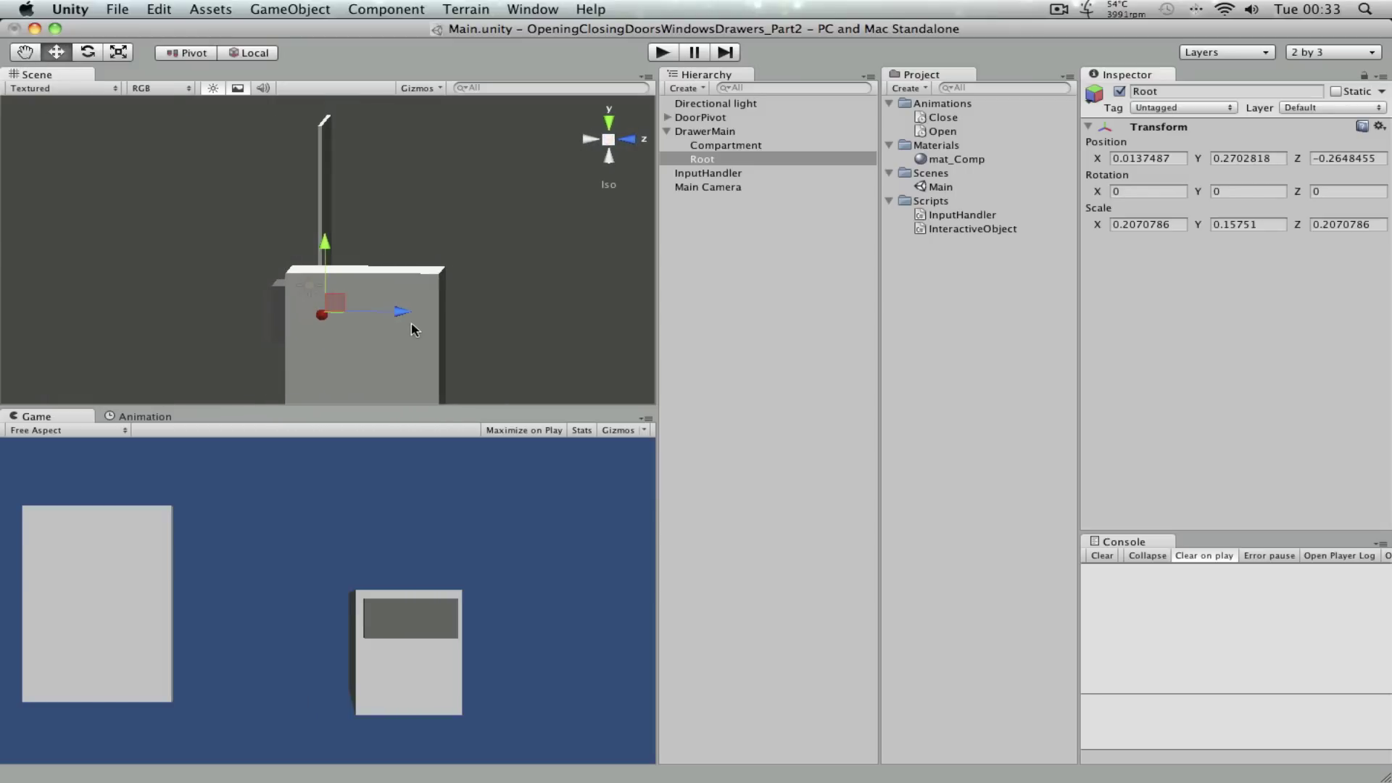
pyautogui.moveTo(424, 317); pyautogui.dragTo(242, 330)
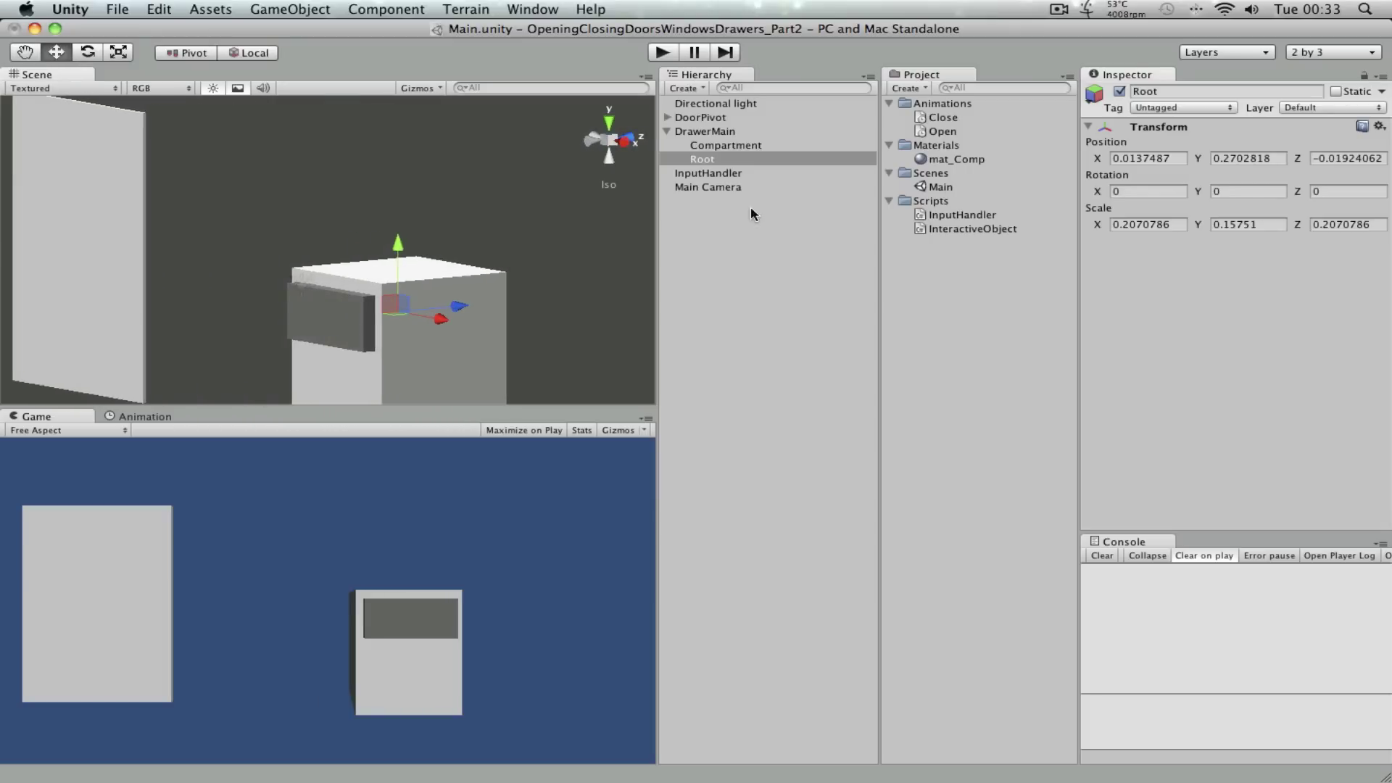
pyautogui.click(723, 147)
pyautogui.click(711, 160)
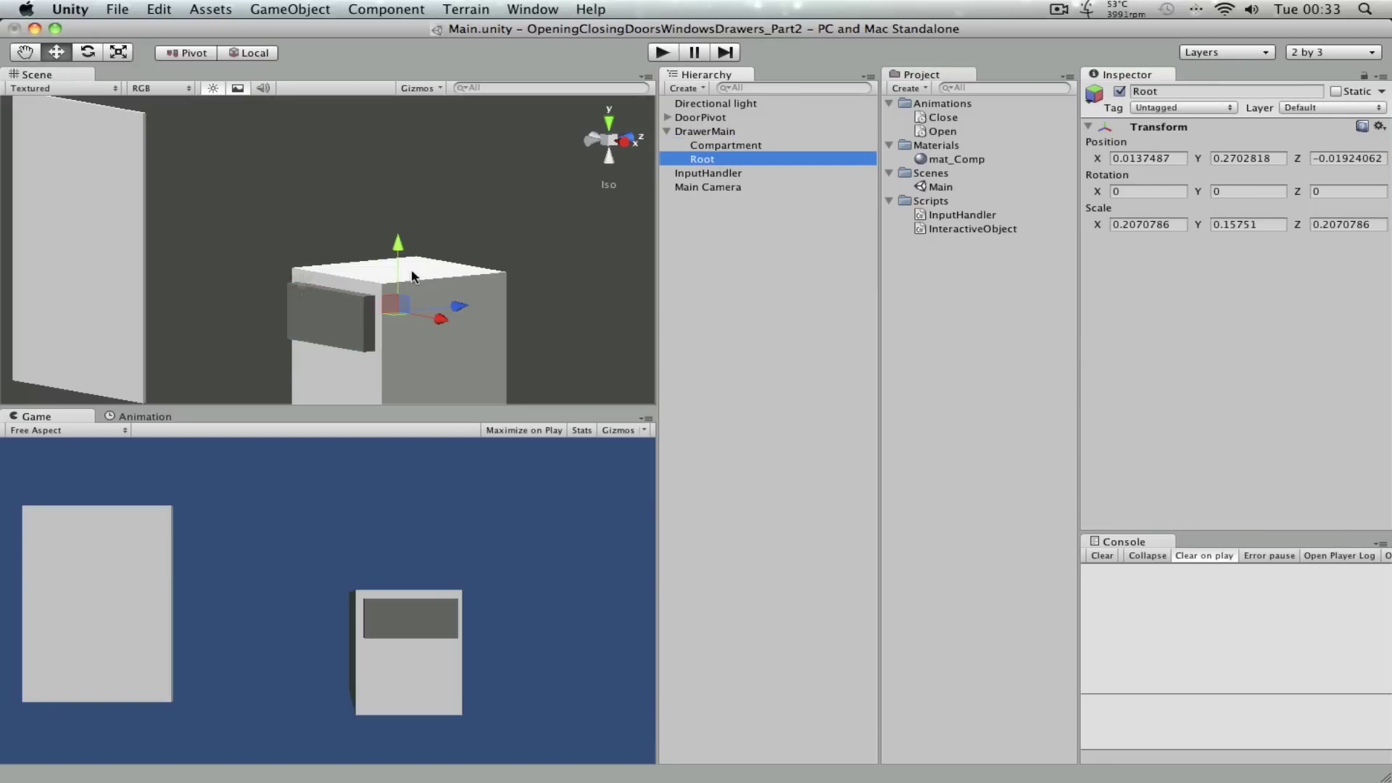
pyautogui.keyDown('alt'); pyautogui.moveTo(462, 273); pyautogui.dragTo(341, 346); pyautogui.keyUp('alt')
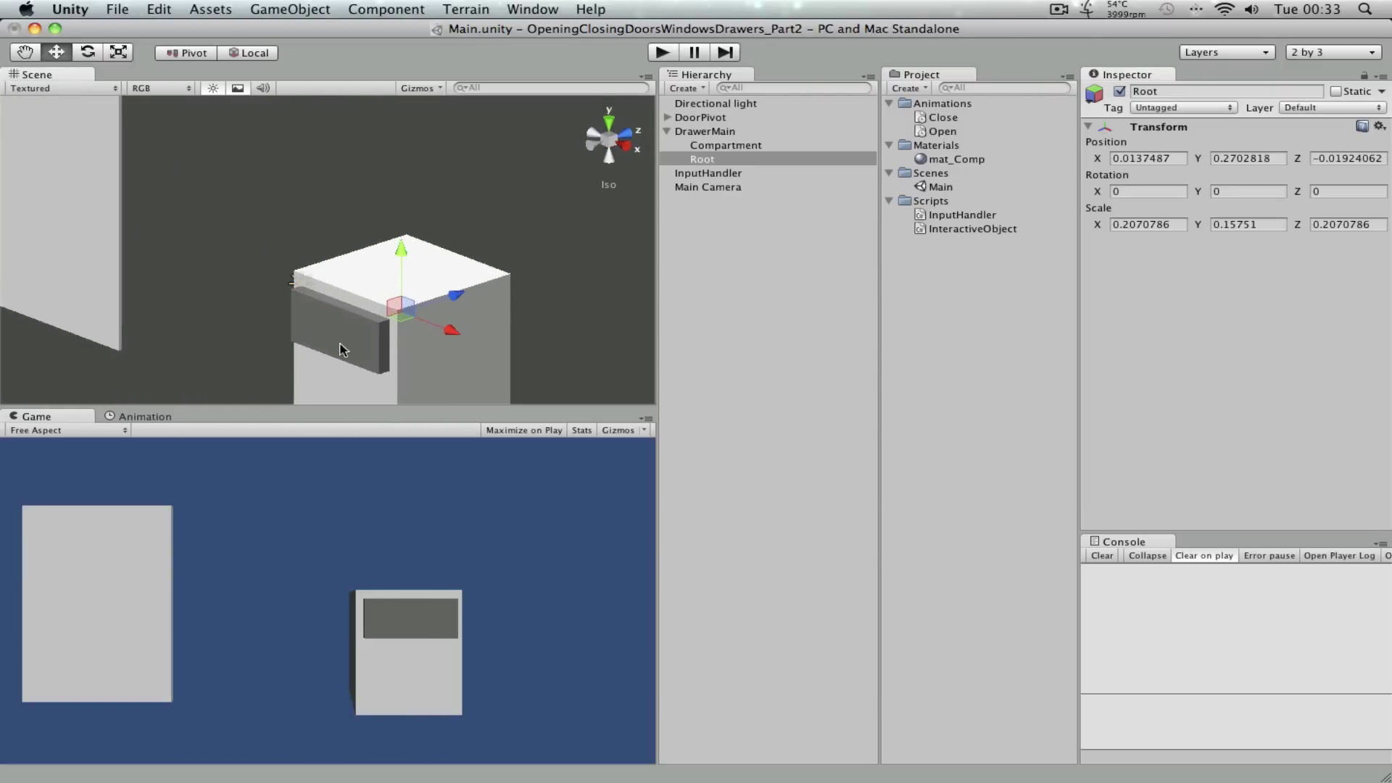
# Step: Drag Compartment onto Root in the Hierarchy, expand Root, and reselect Compartment to view its components
pyautogui.click(710, 147)
pyautogui.moveTo(725, 145); pyautogui.dragTo(684, 156)
pyautogui.click(683, 145)
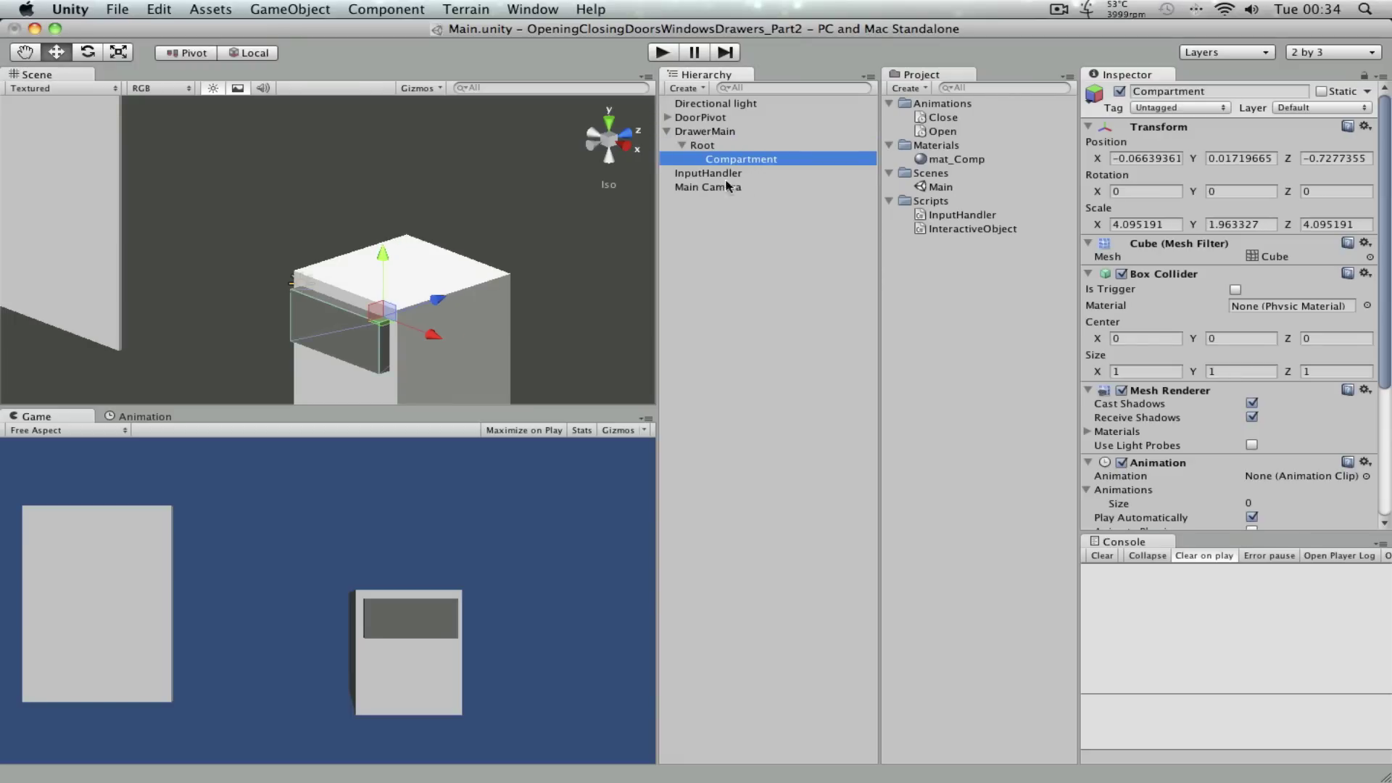
pyautogui.click(723, 129)
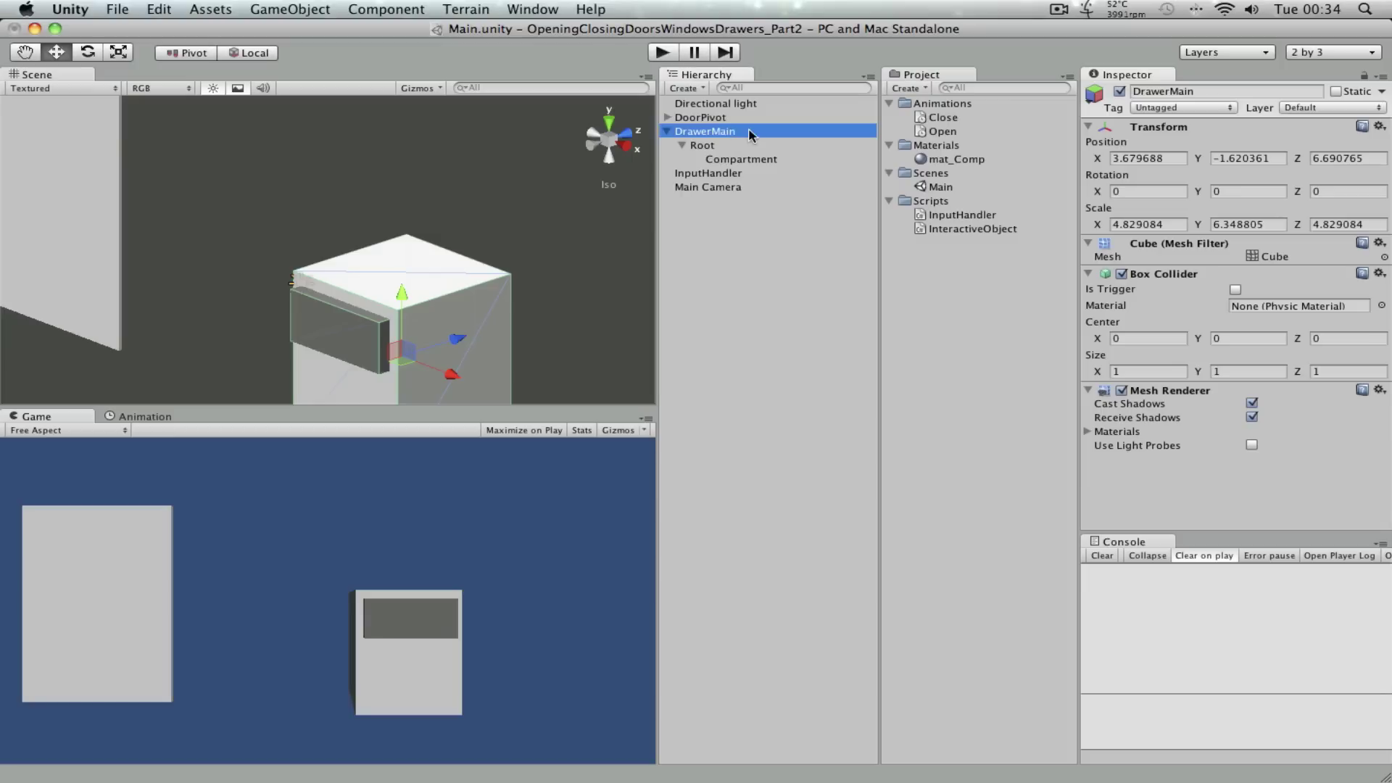
pyautogui.click(710, 146)
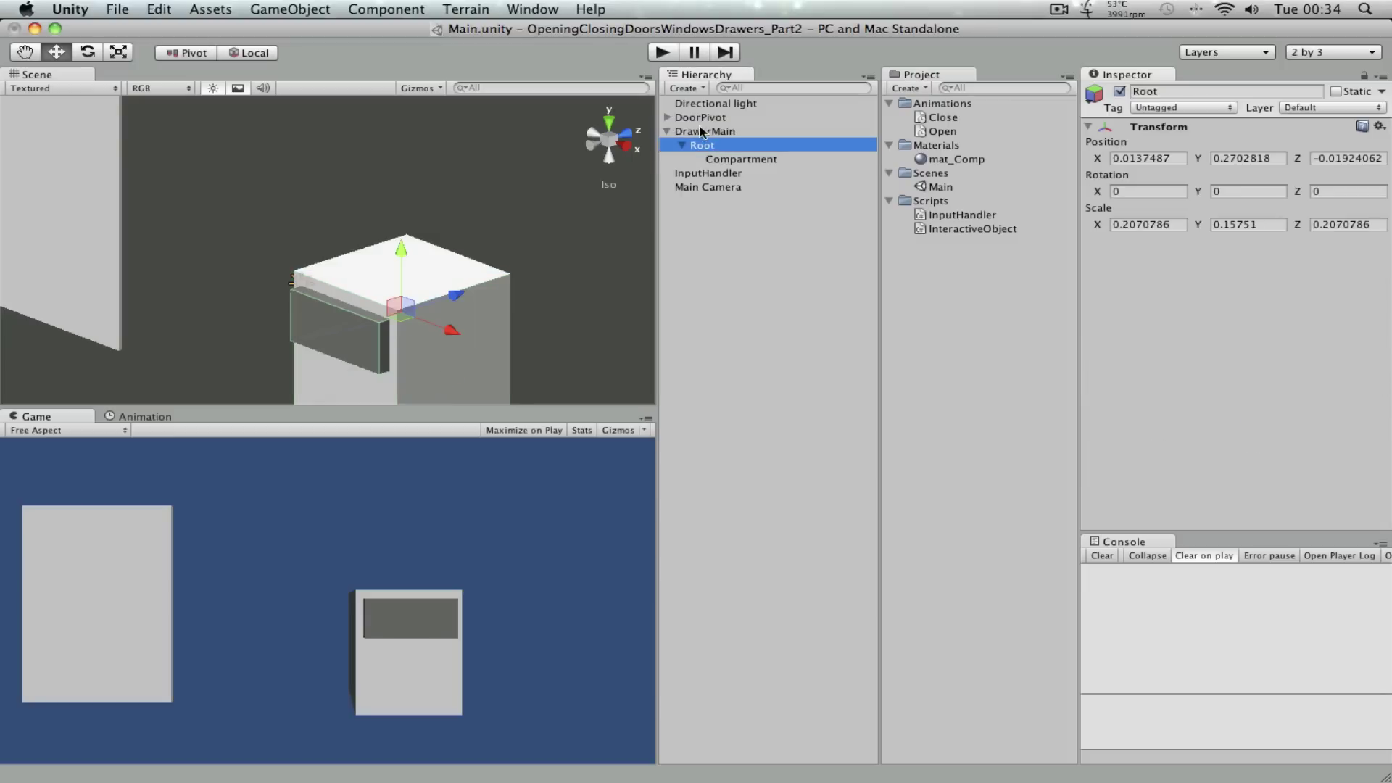
pyautogui.click(746, 161)
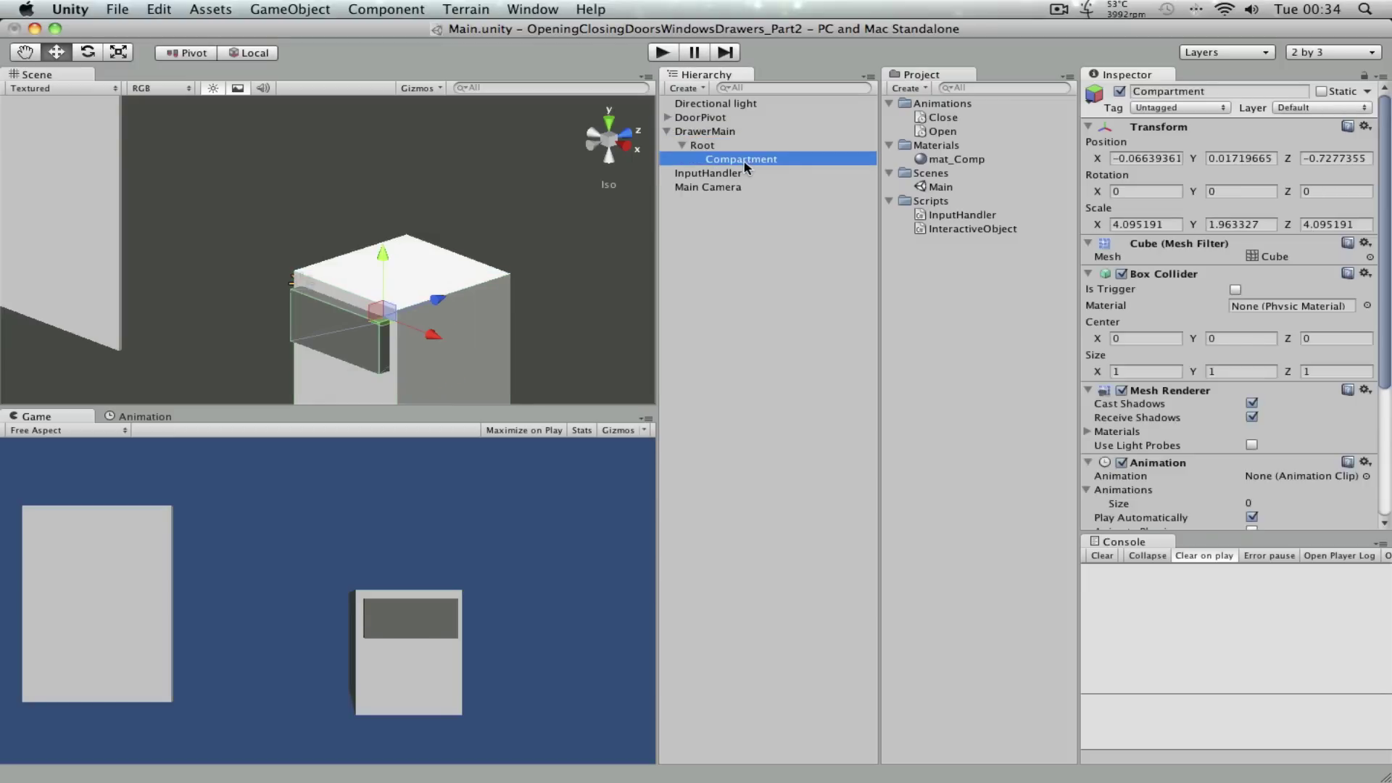
pyautogui.click(704, 147)
pyautogui.click(752, 245)
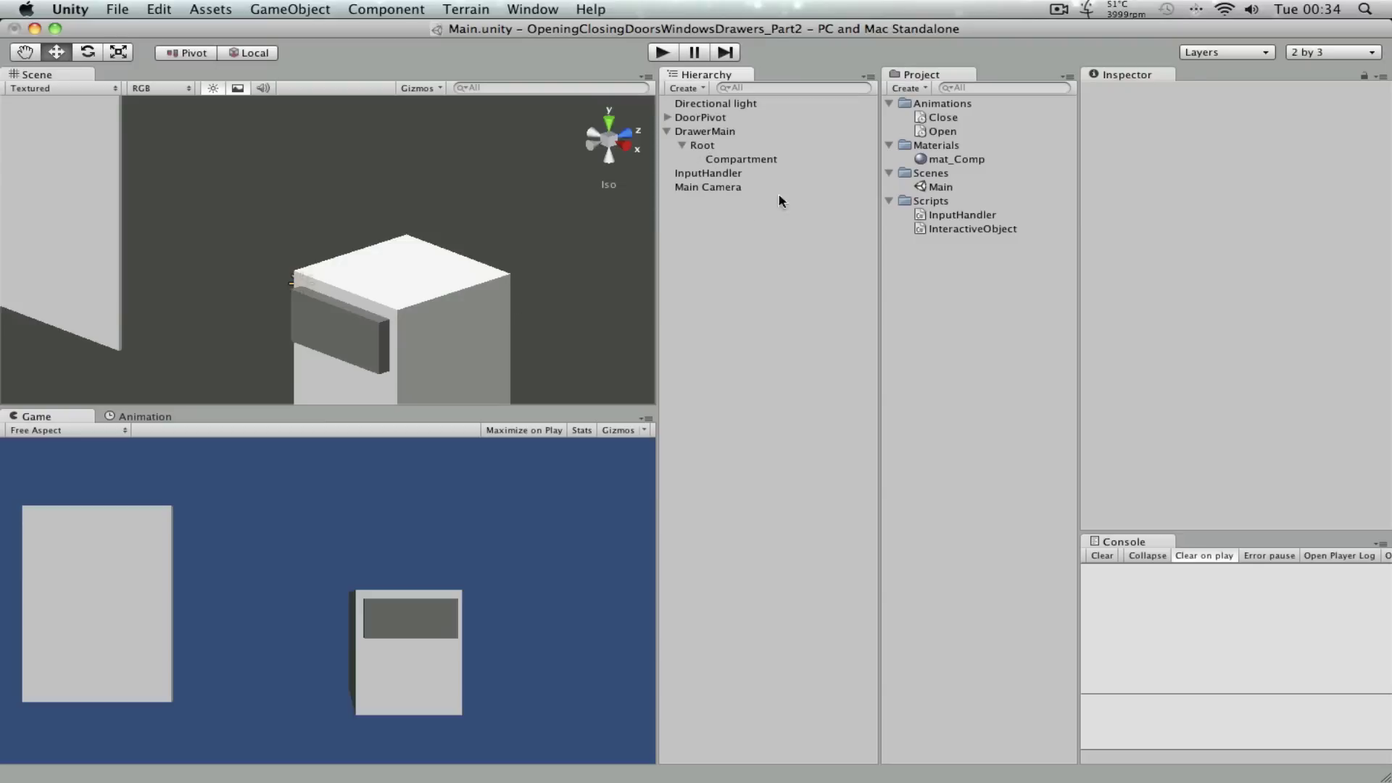
pyautogui.click(769, 164)
# Step: Re-dock the Animation window beside the Game view for the Compartment
pyautogui.scroll(-5, 1305, 333)
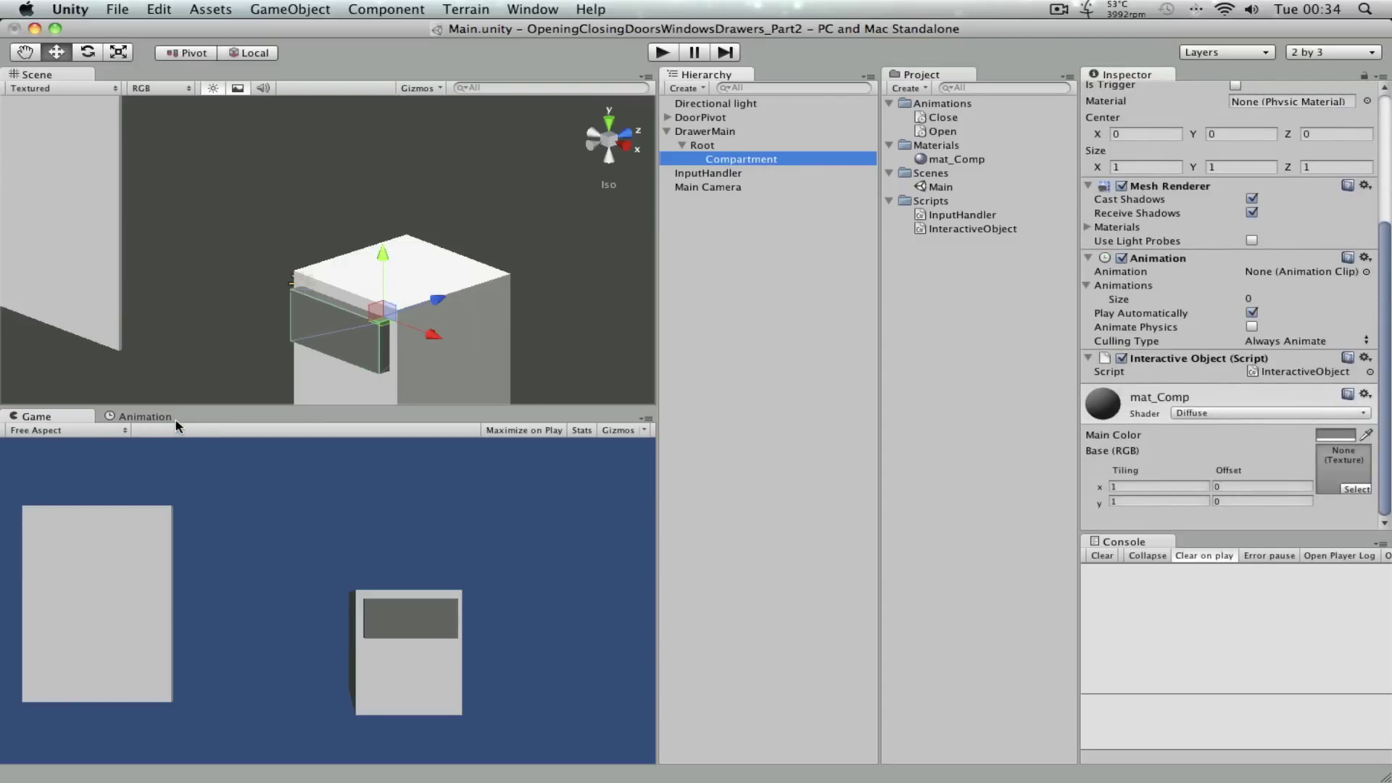
pyautogui.click(157, 419)
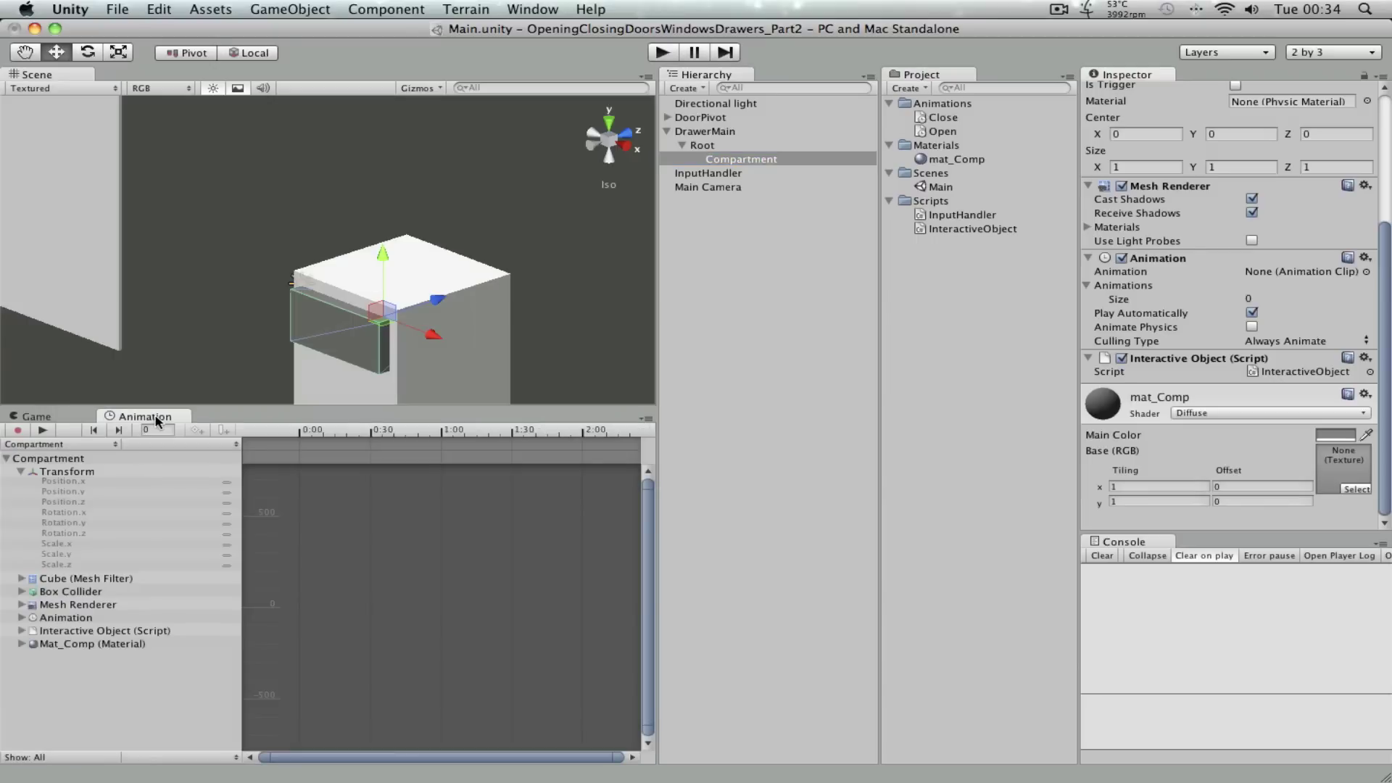
pyautogui.rightClick(157, 420)
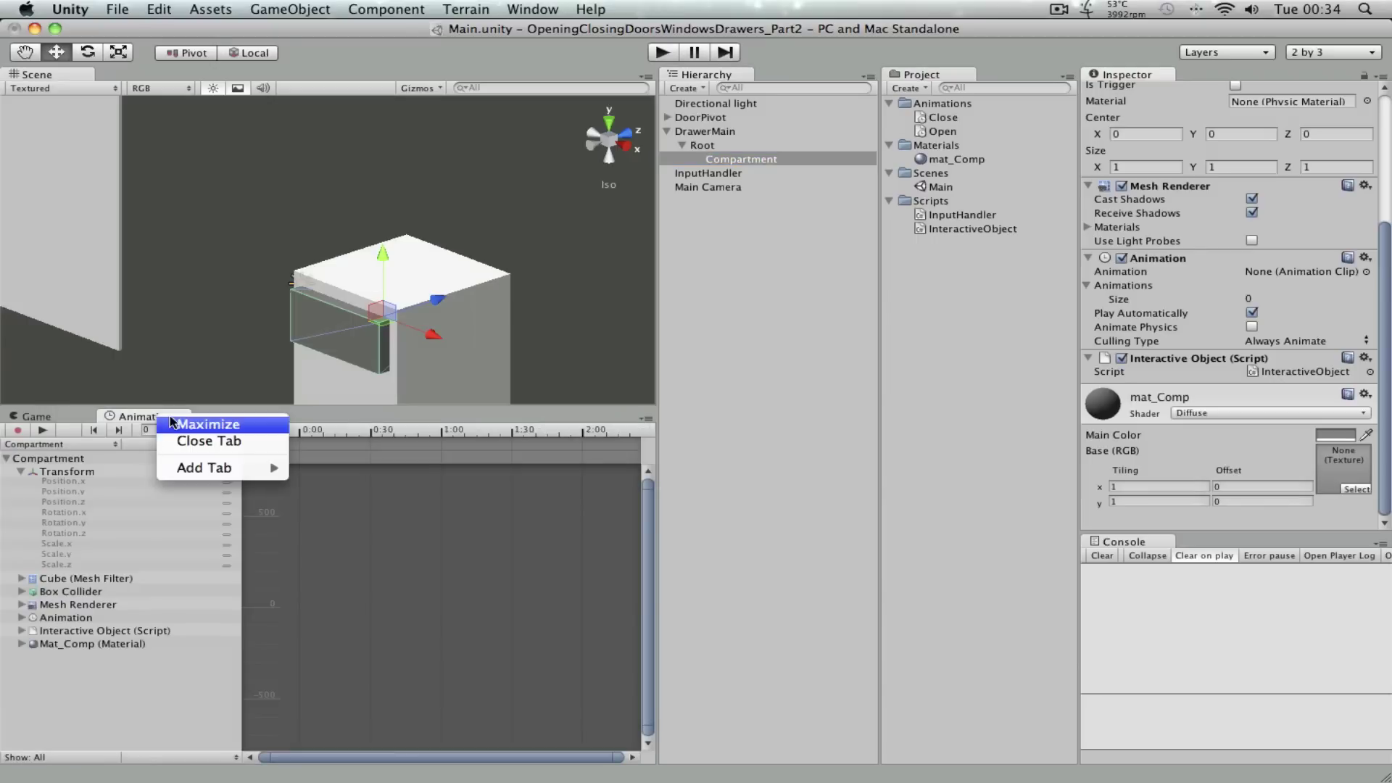
pyautogui.click(202, 442)
pyautogui.click(536, 10)
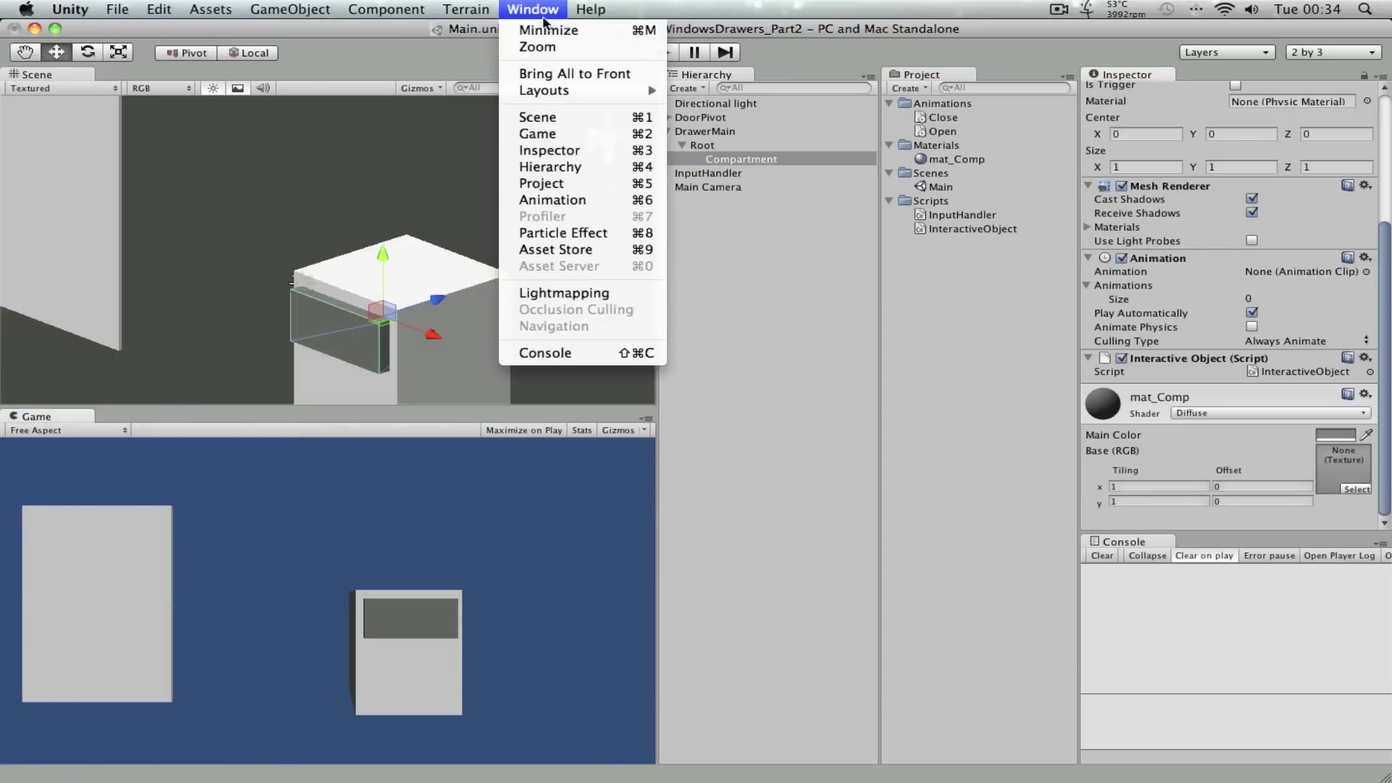
pyautogui.click(550, 201)
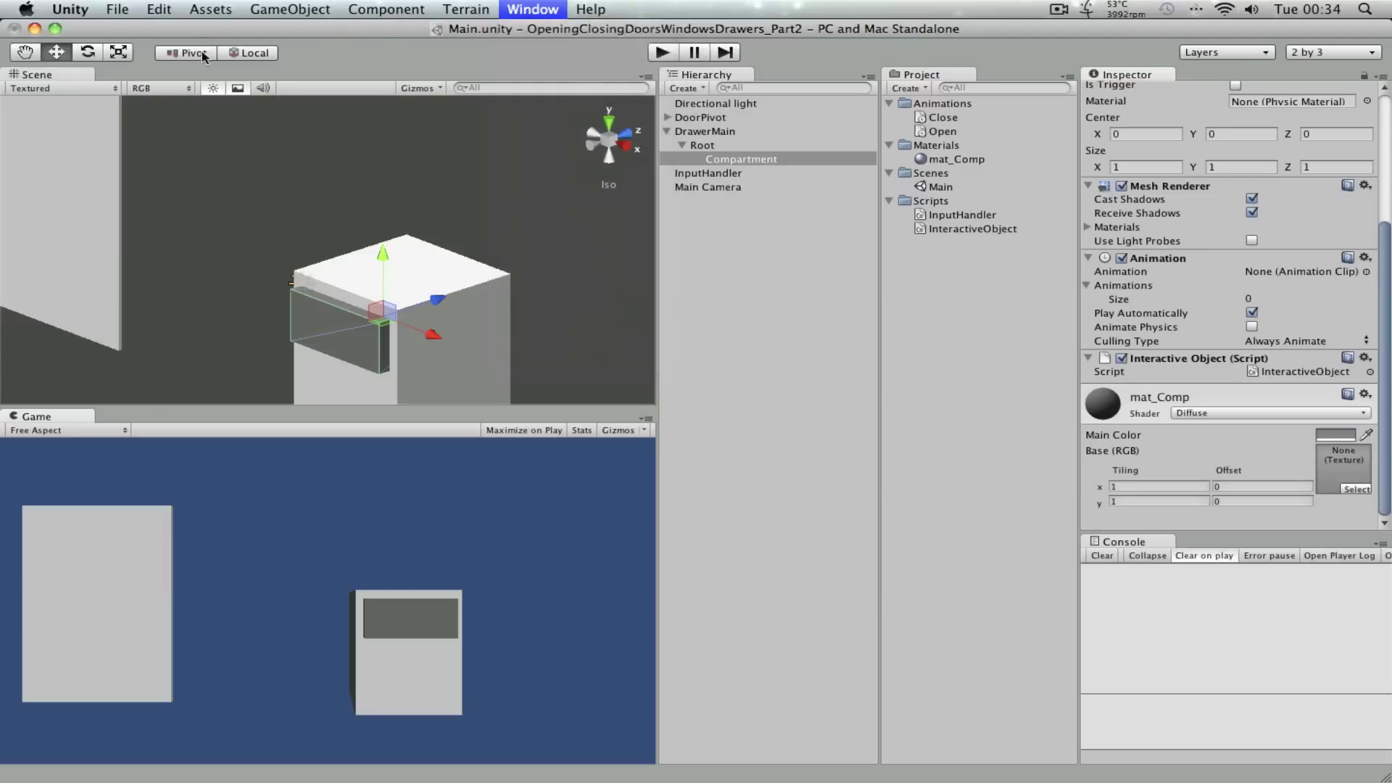
pyautogui.moveTo(48, 32); pyautogui.dragTo(113, 418)
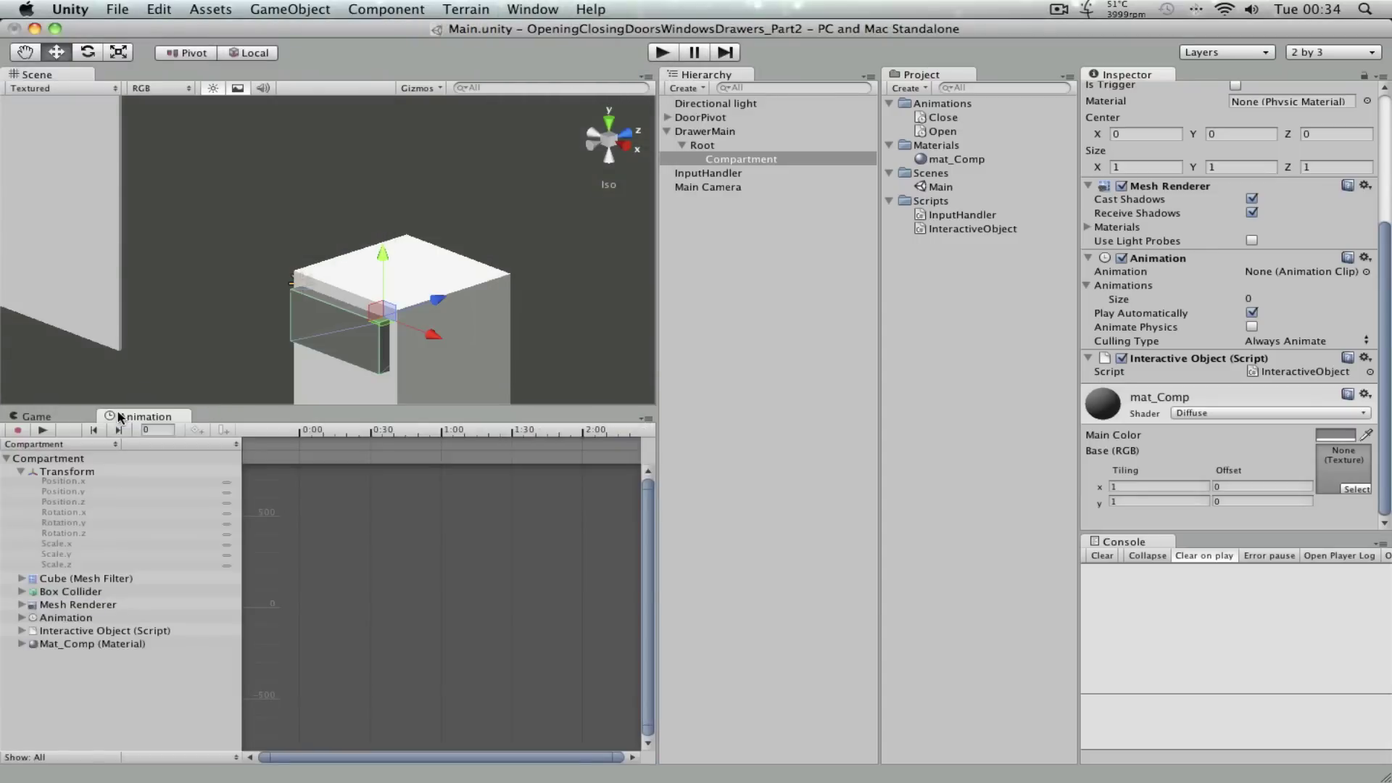
# Step: Create a new animation clip named DrawerOpen in the Animations folder
pyautogui.click(214, 442)
pyautogui.click(189, 467)
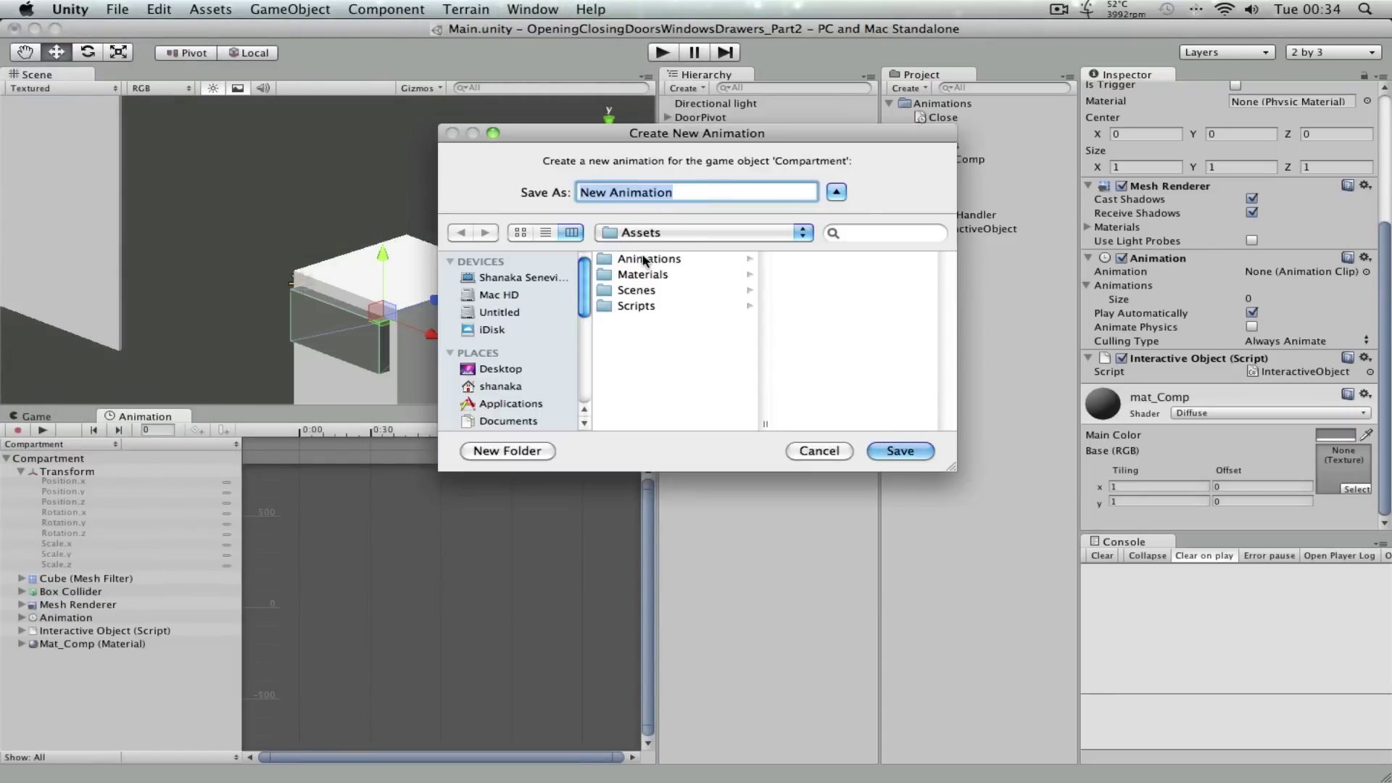
pyautogui.click(643, 260)
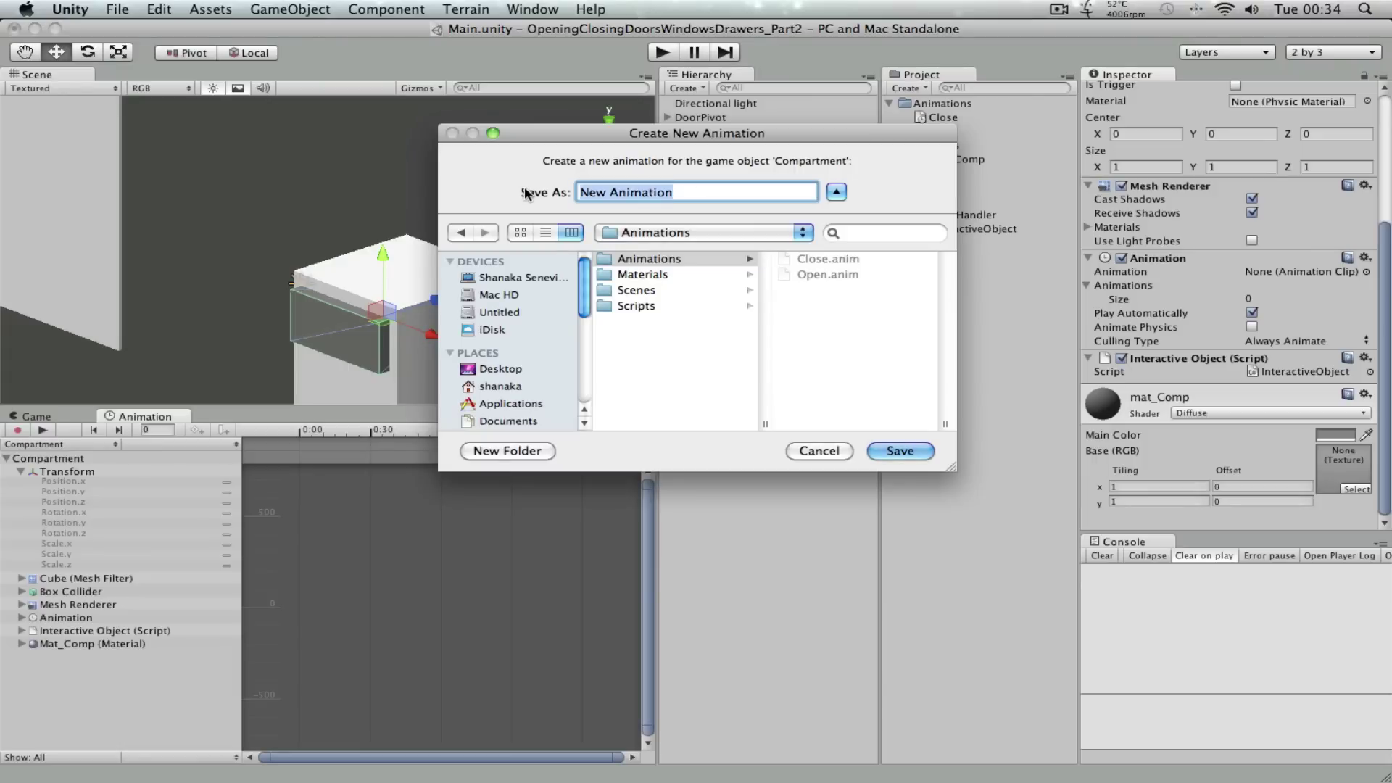
pyautogui.write('Drawer')
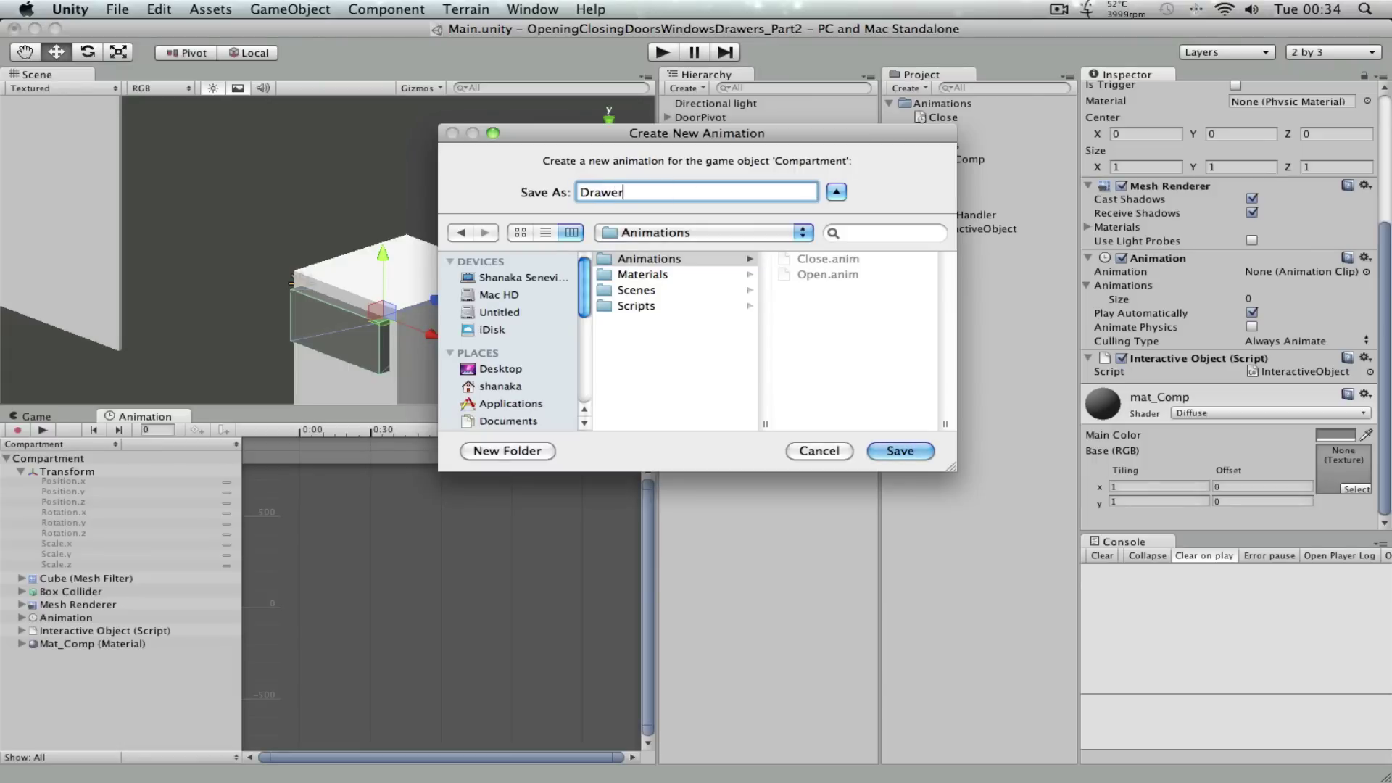
pyautogui.write('Open')
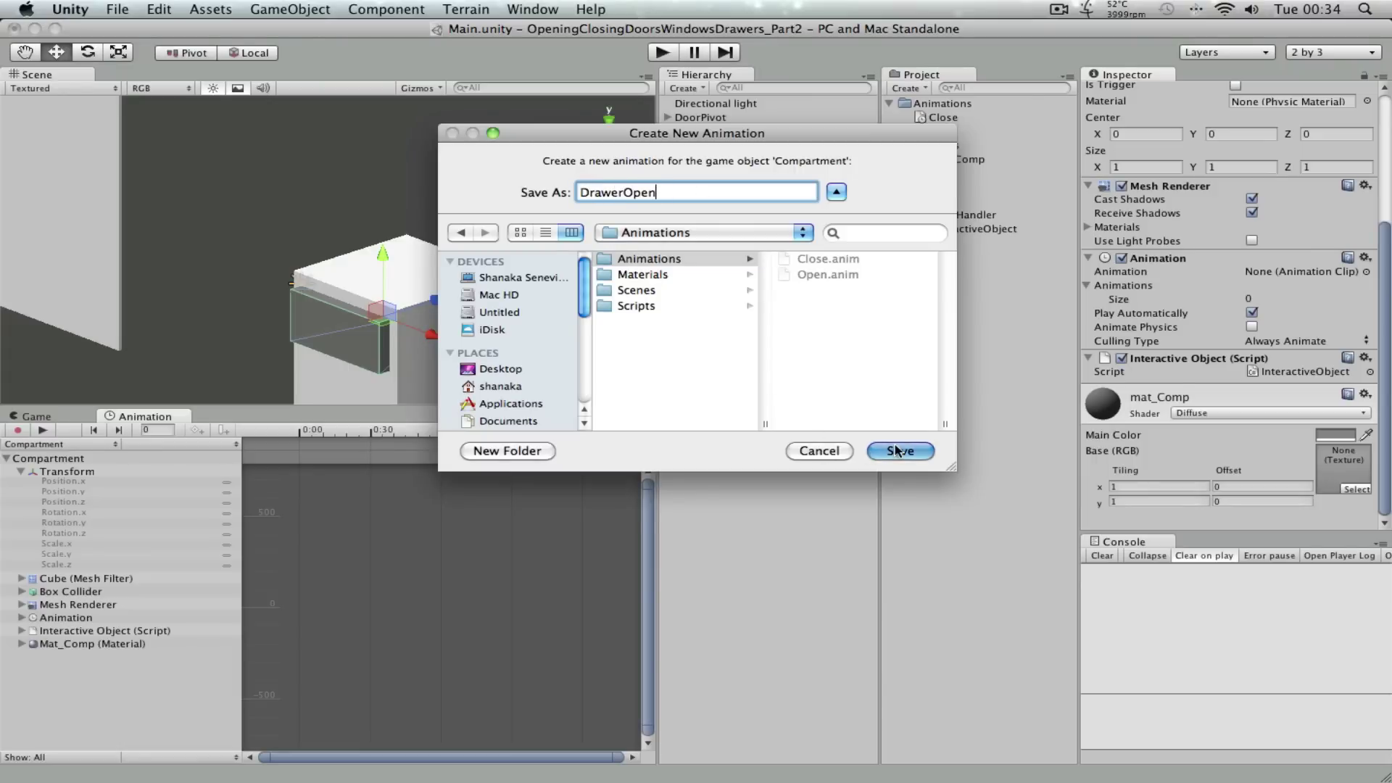
pyautogui.click(898, 449)
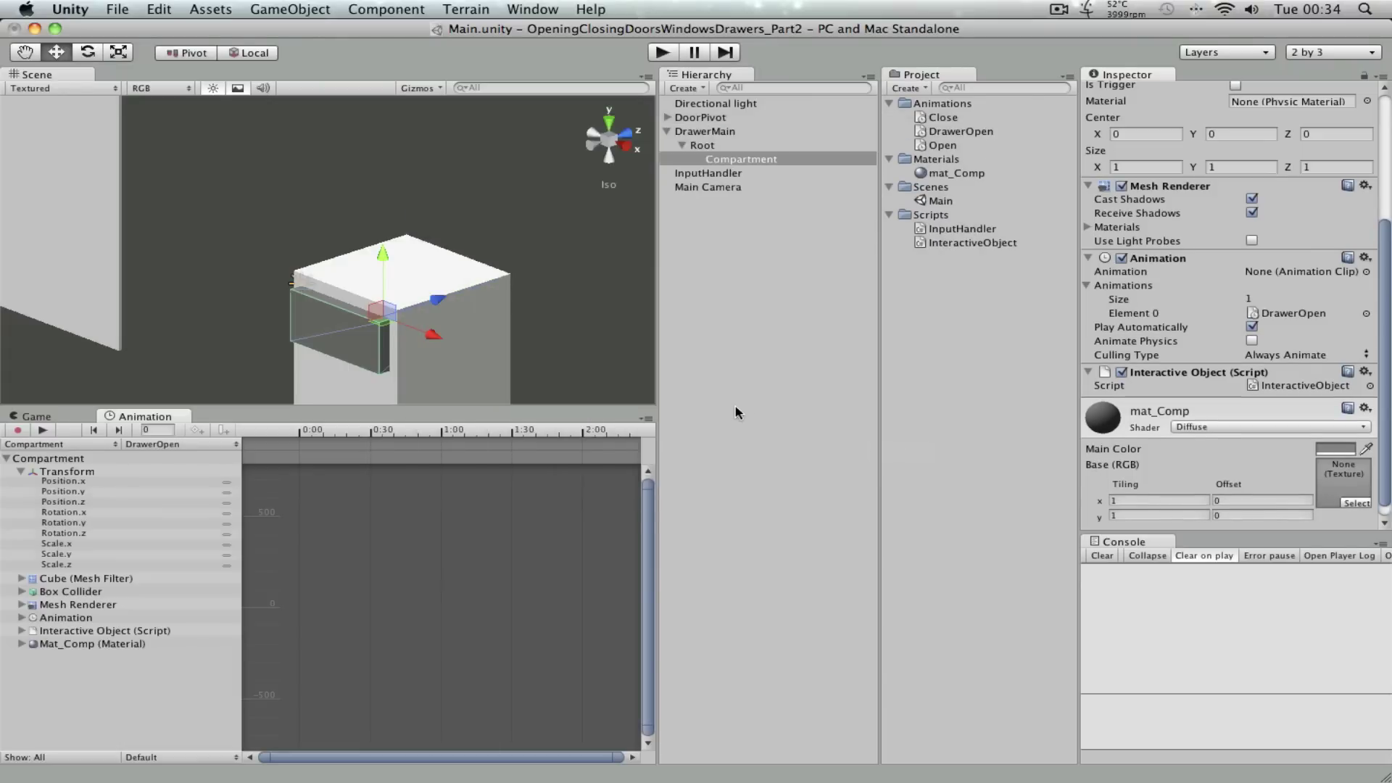
# Step: Record a start keyframe, then set the drawer's Position Z to -3 at 0:30 and stop recording
pyautogui.click(81, 493)
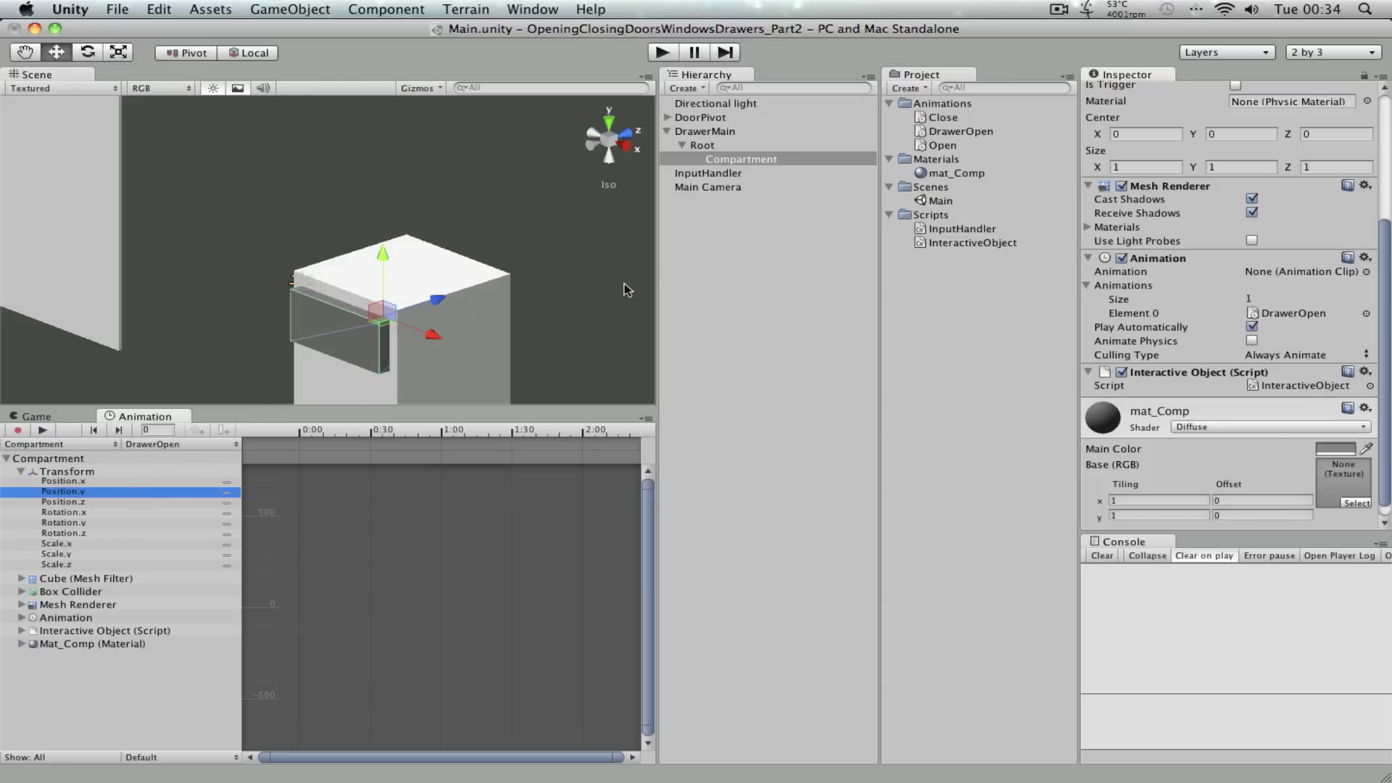
pyautogui.click(17, 429)
pyautogui.click(197, 430)
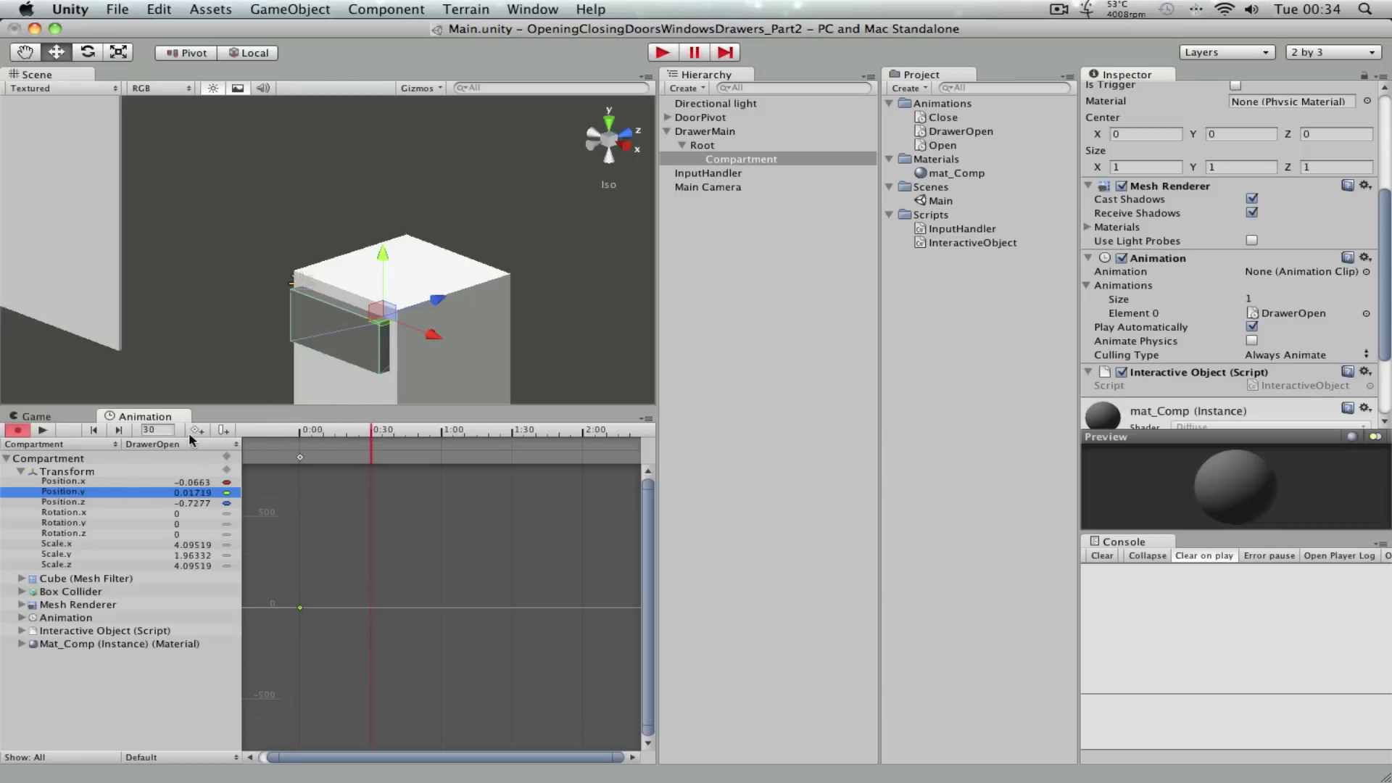
pyautogui.moveTo(438, 300); pyautogui.dragTo(396, 343)
pyautogui.scroll(5, 1375, 154)
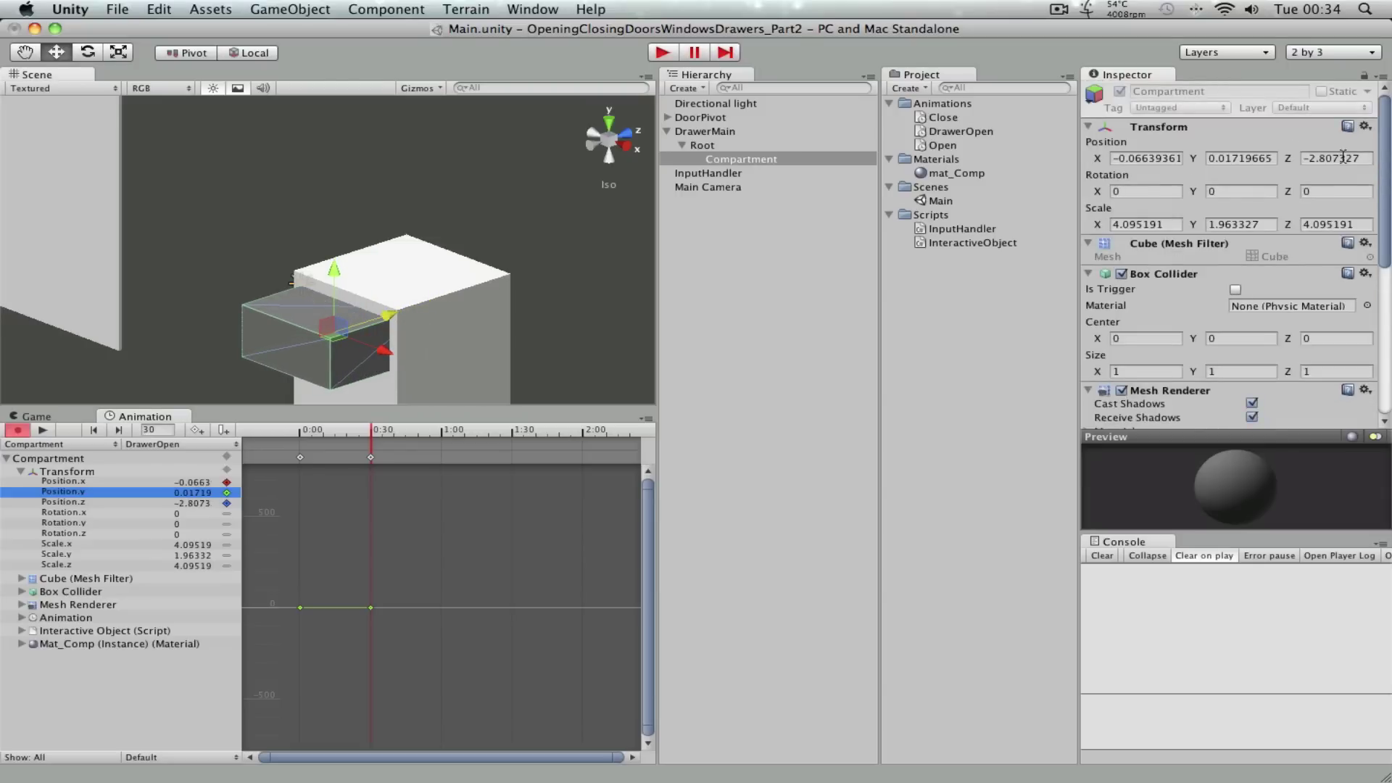
pyautogui.moveTo(1317, 158); pyautogui.dragTo(1378, 161)
pyautogui.press('BackSpace')
pyautogui.press('BackSpace')
pyautogui.press('BackSpace')
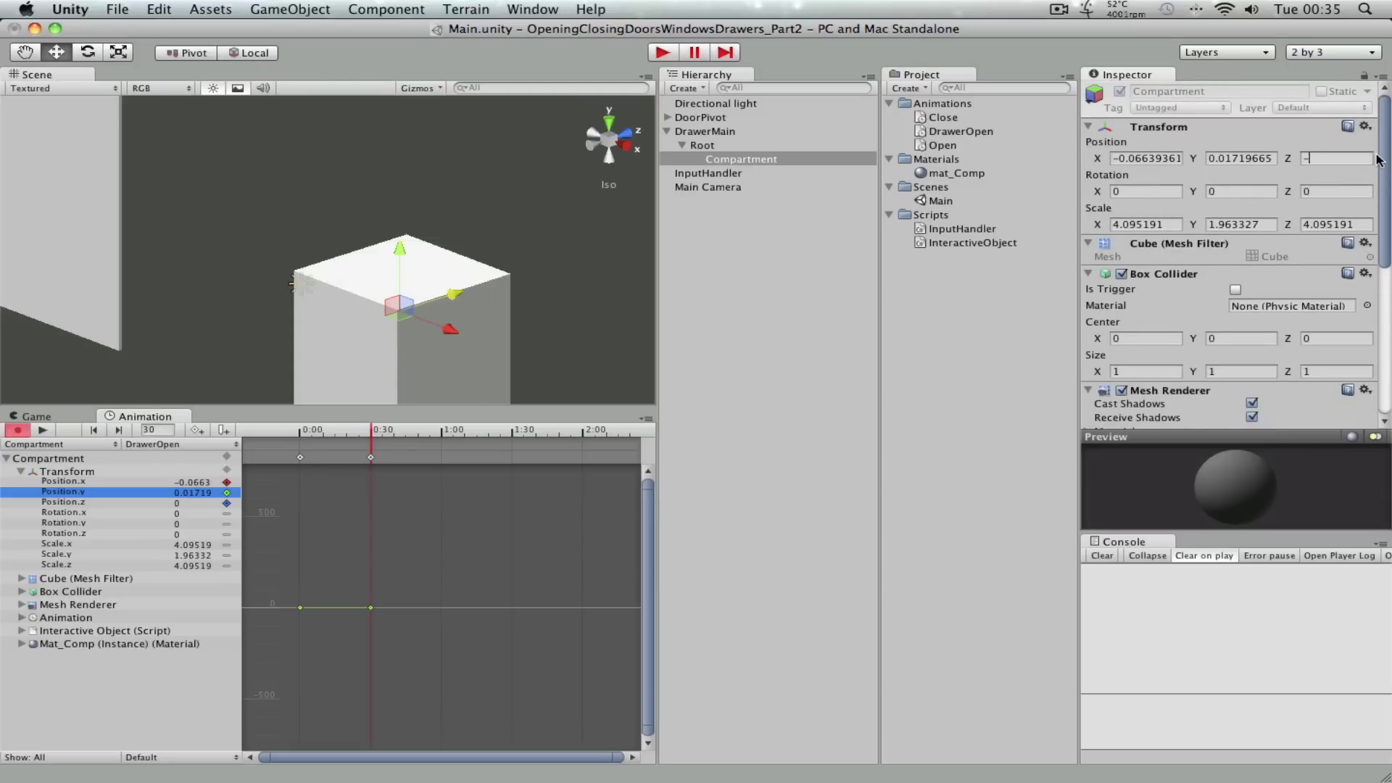
pyautogui.write('3')
pyautogui.press('Return')
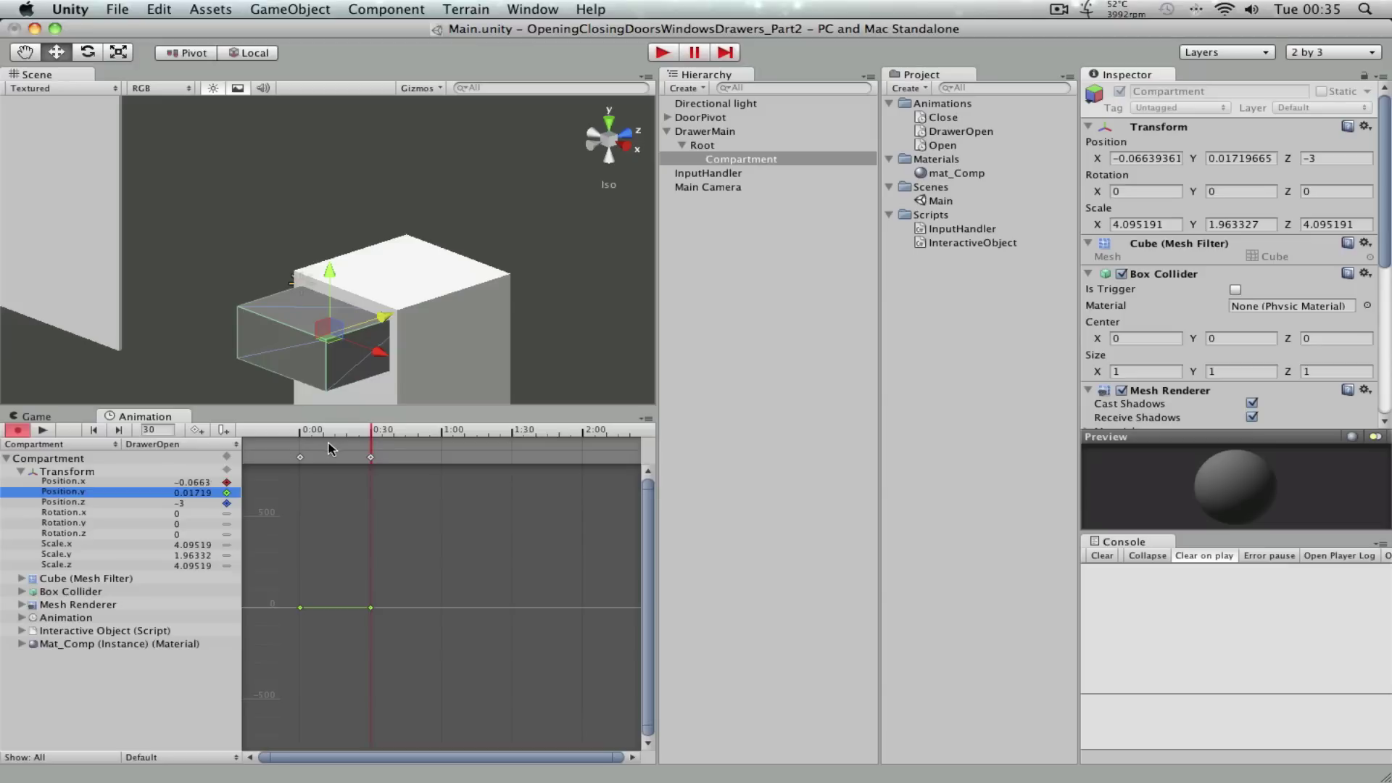
pyautogui.moveTo(370, 438); pyautogui.dragTo(300, 438)
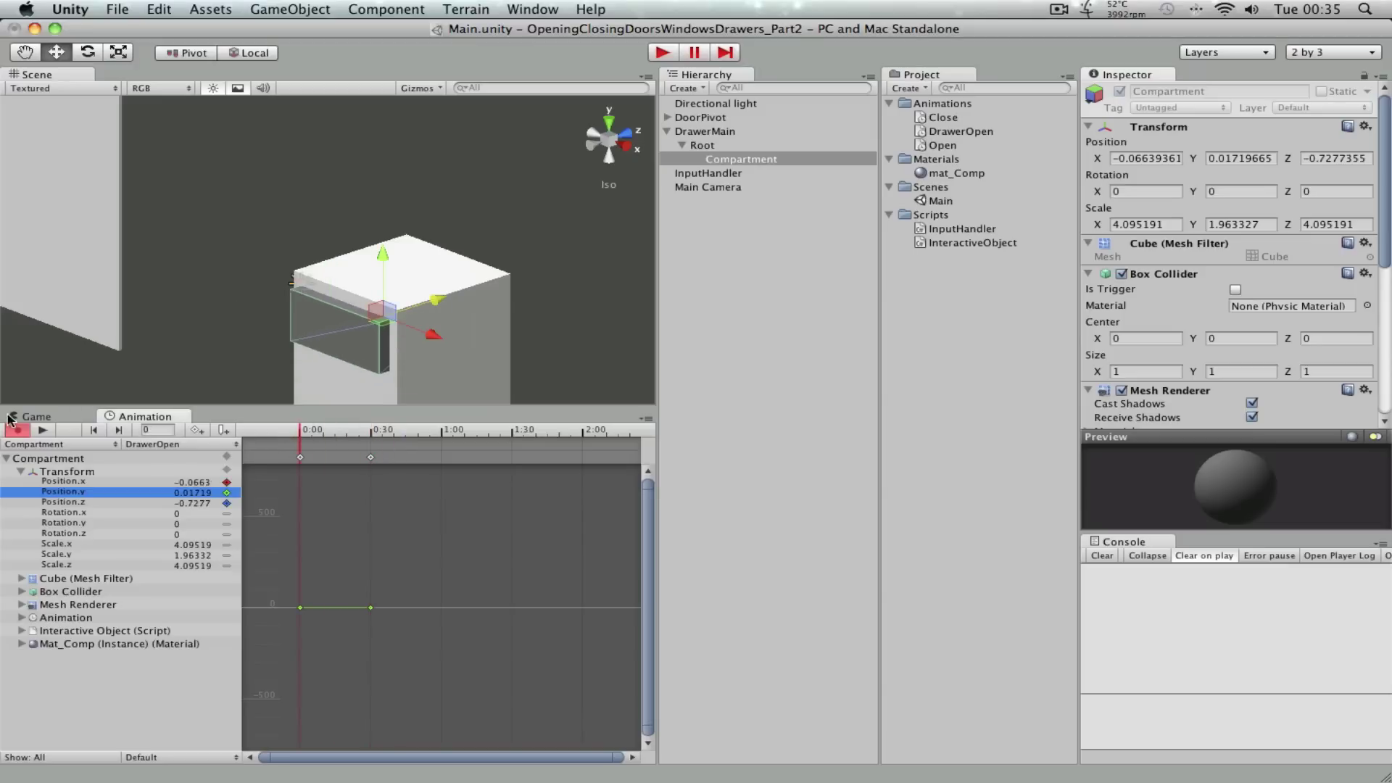
pyautogui.click(15, 430)
# Step: Create a new clip named DrawerClose by editing the DrawerOpen name
pyautogui.click(156, 444)
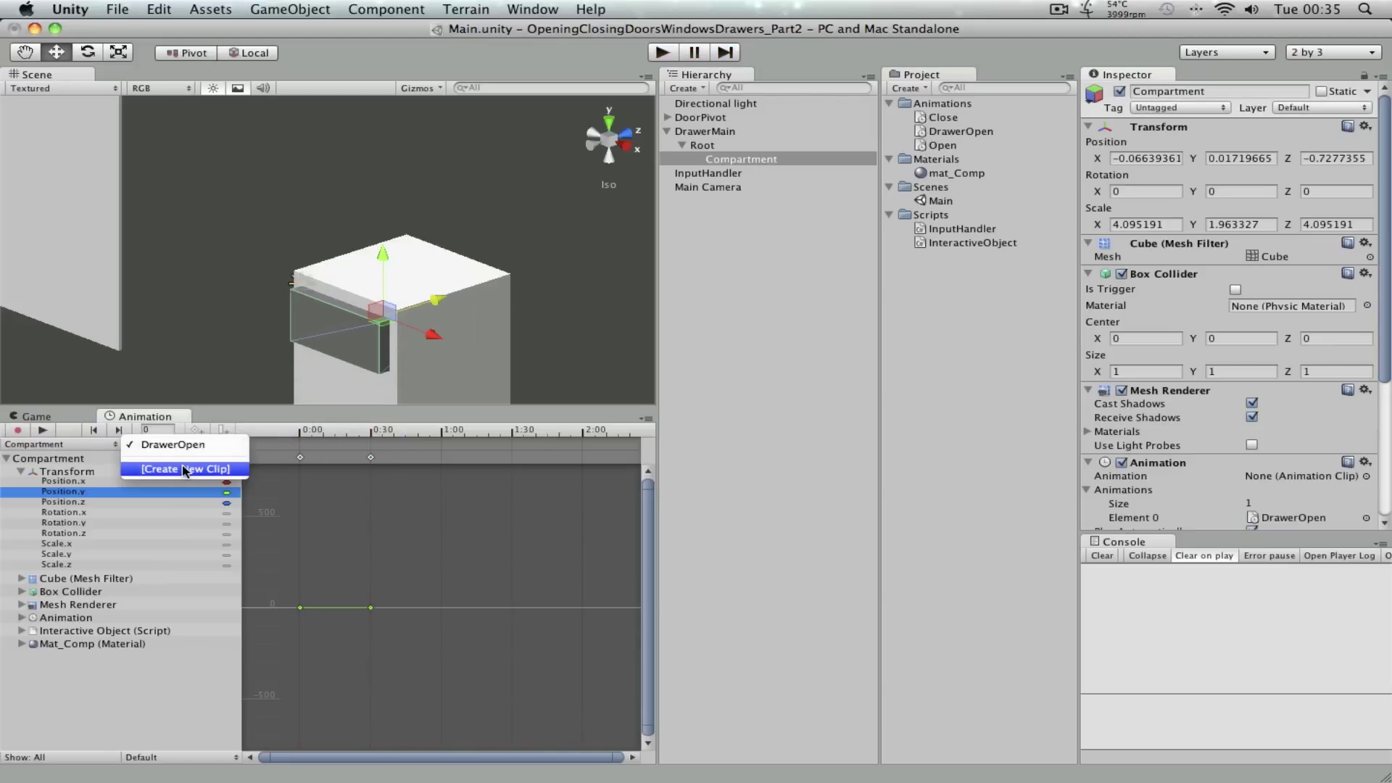
pyautogui.click(185, 470)
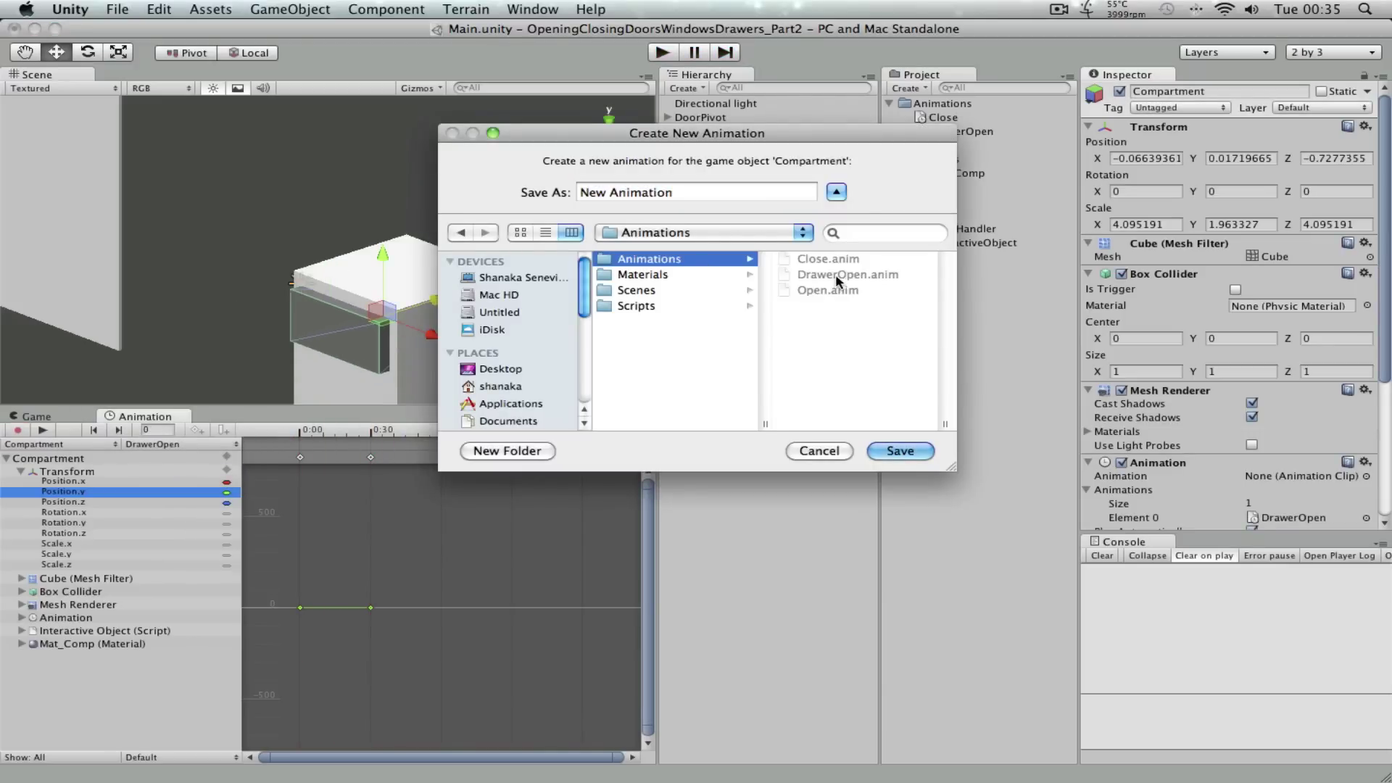
pyautogui.click(837, 281)
pyautogui.moveTo(657, 192); pyautogui.dragTo(622, 192)
pyautogui.write('C')
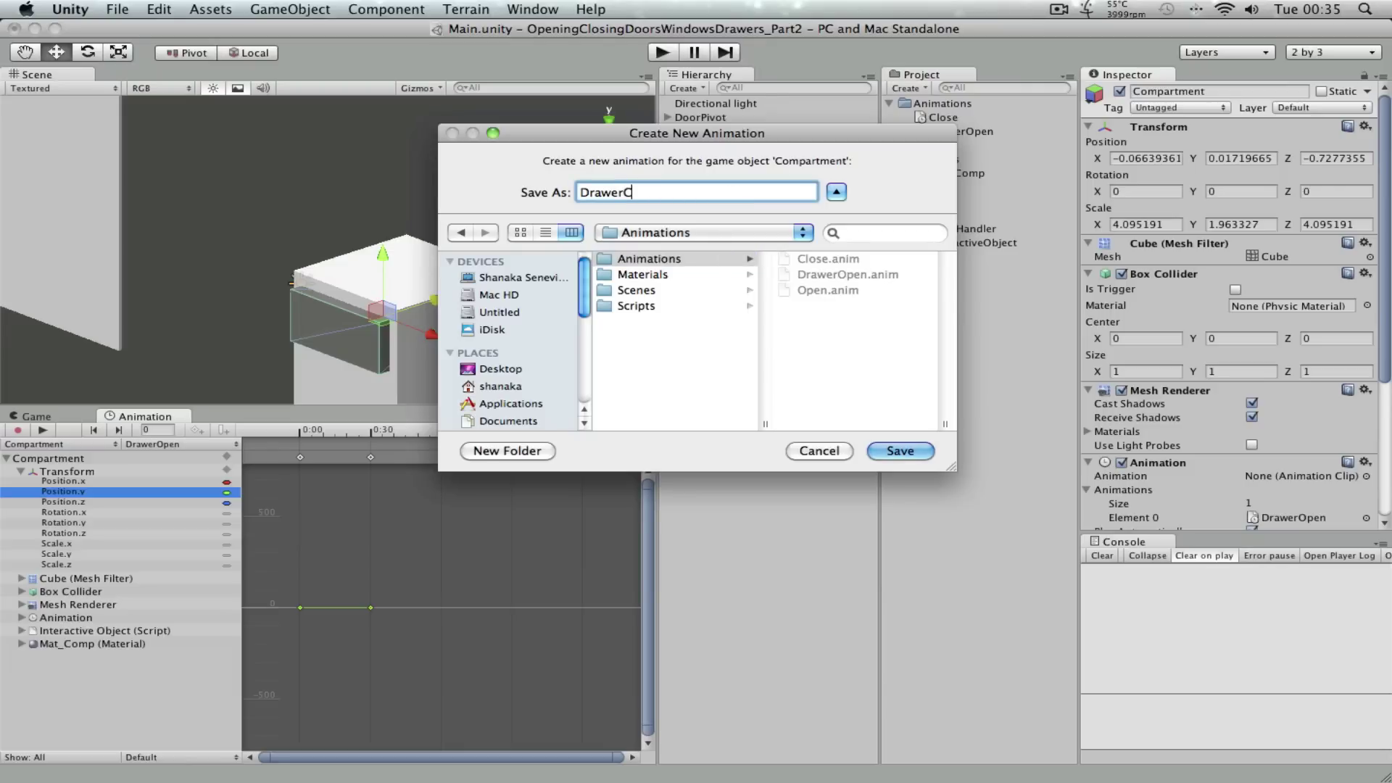
pyautogui.write('lose')
pyautogui.press('Return')
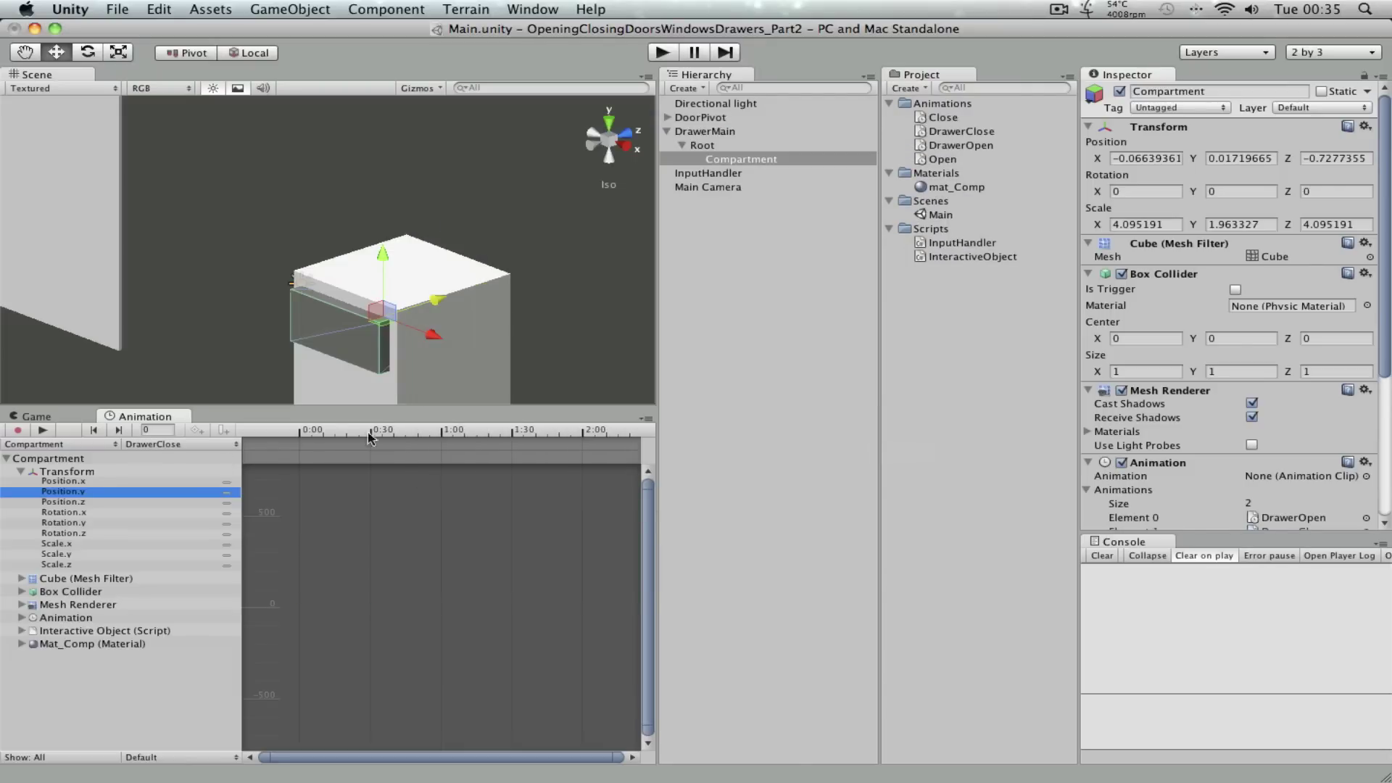
# Step: In record mode, add position keyframes at 0:00 and 0:30
pyautogui.click(310, 432)
pyautogui.click(198, 430)
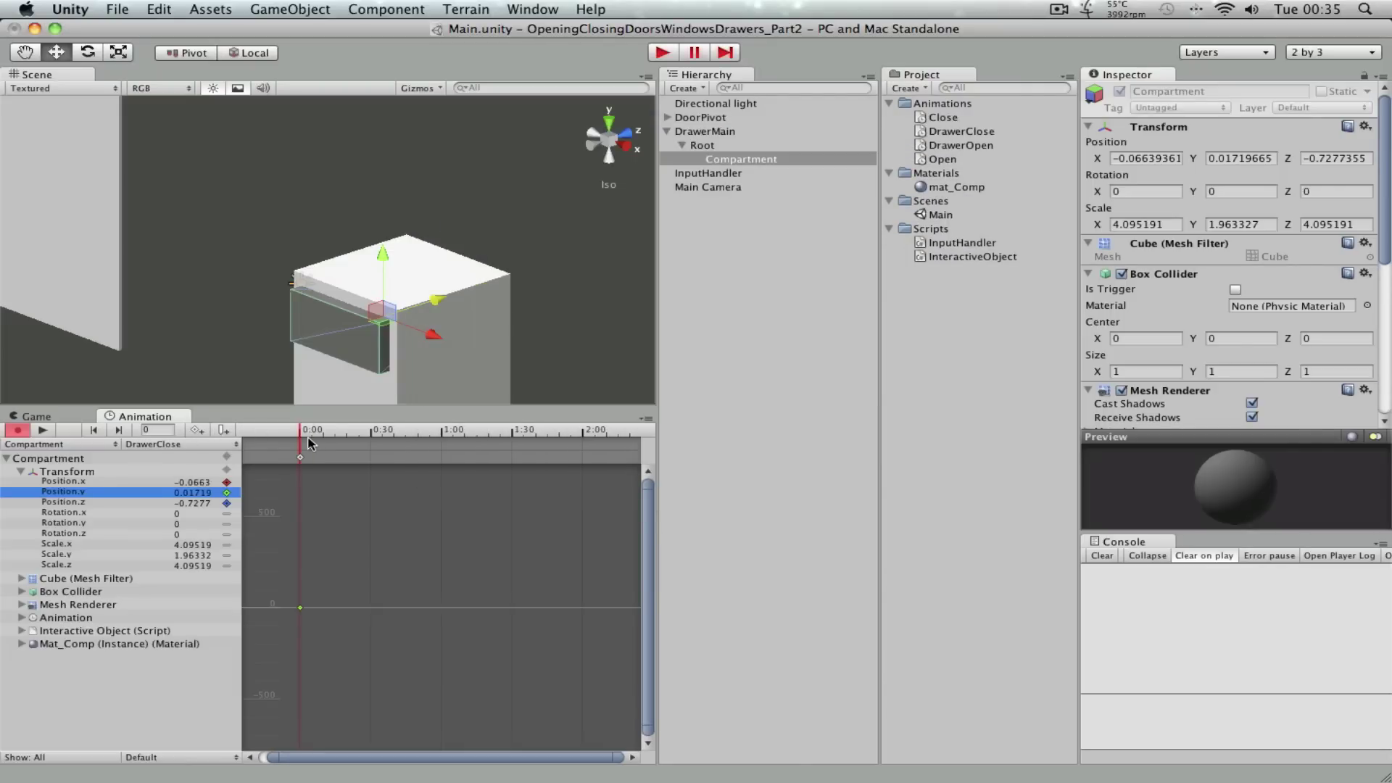
pyautogui.click(371, 439)
pyautogui.click(197, 430)
pyautogui.moveTo(373, 441); pyautogui.dragTo(256, 440)
# Step: Set Position Z to -3 at 0:00 and -0.7 at 0:30, preview, then stop recording
pyautogui.click(1309, 161)
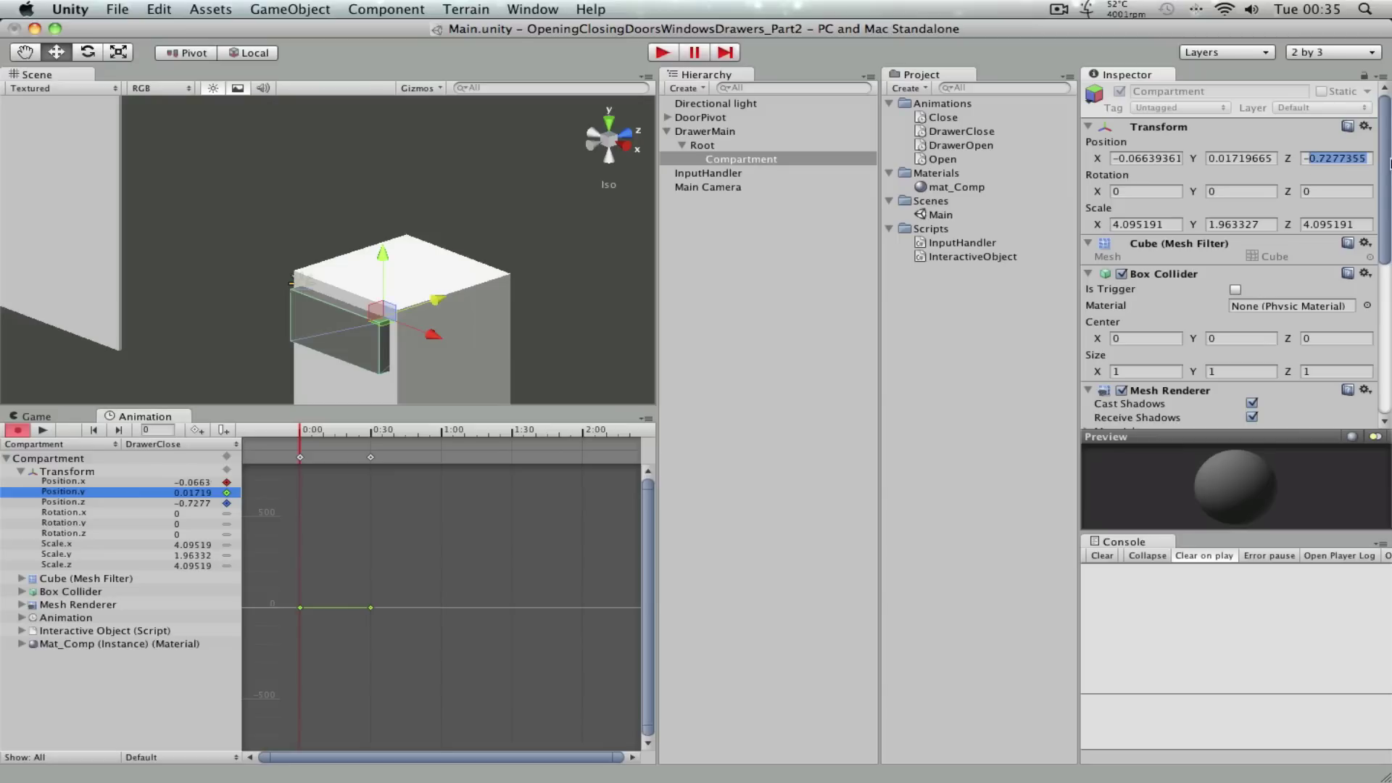
pyautogui.write('-3')
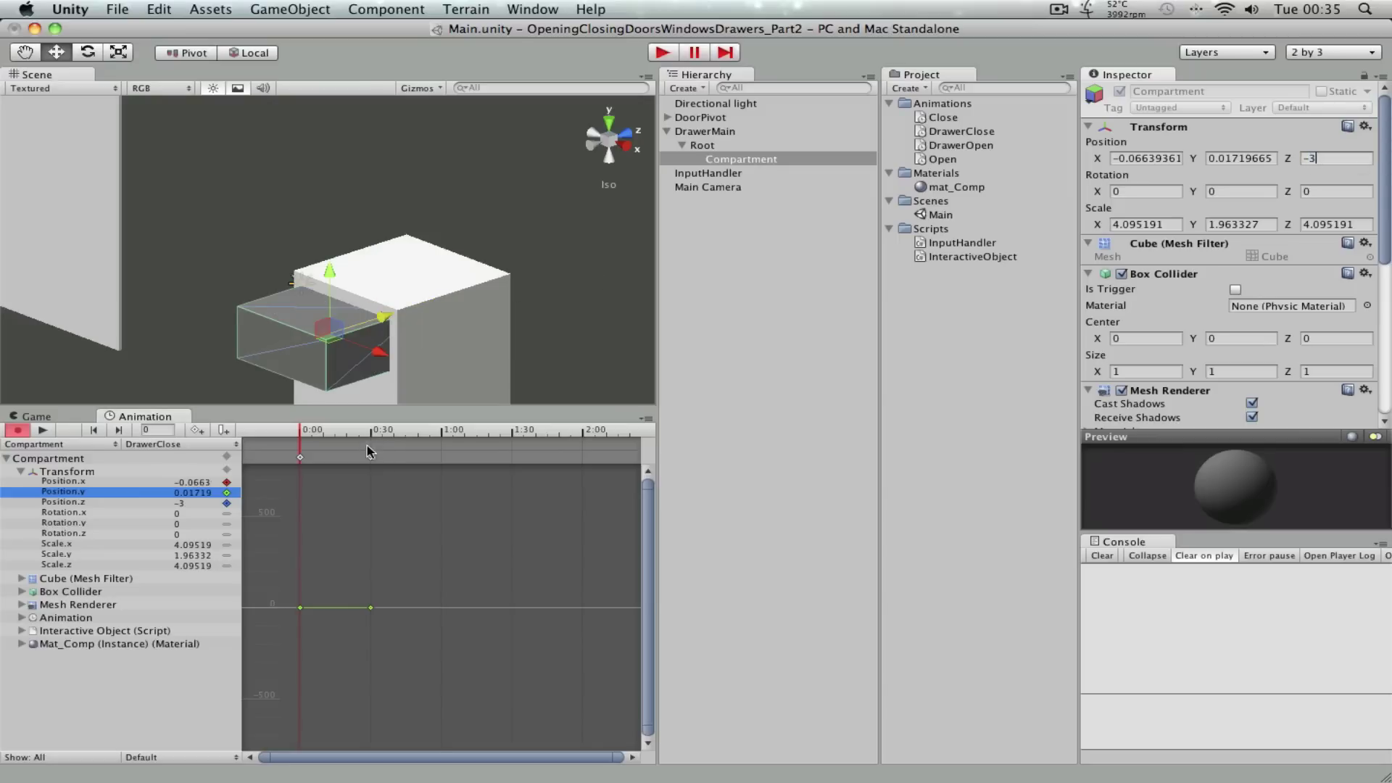
pyautogui.click(370, 459)
pyautogui.press('BackSpace')
pyautogui.write('0.7')
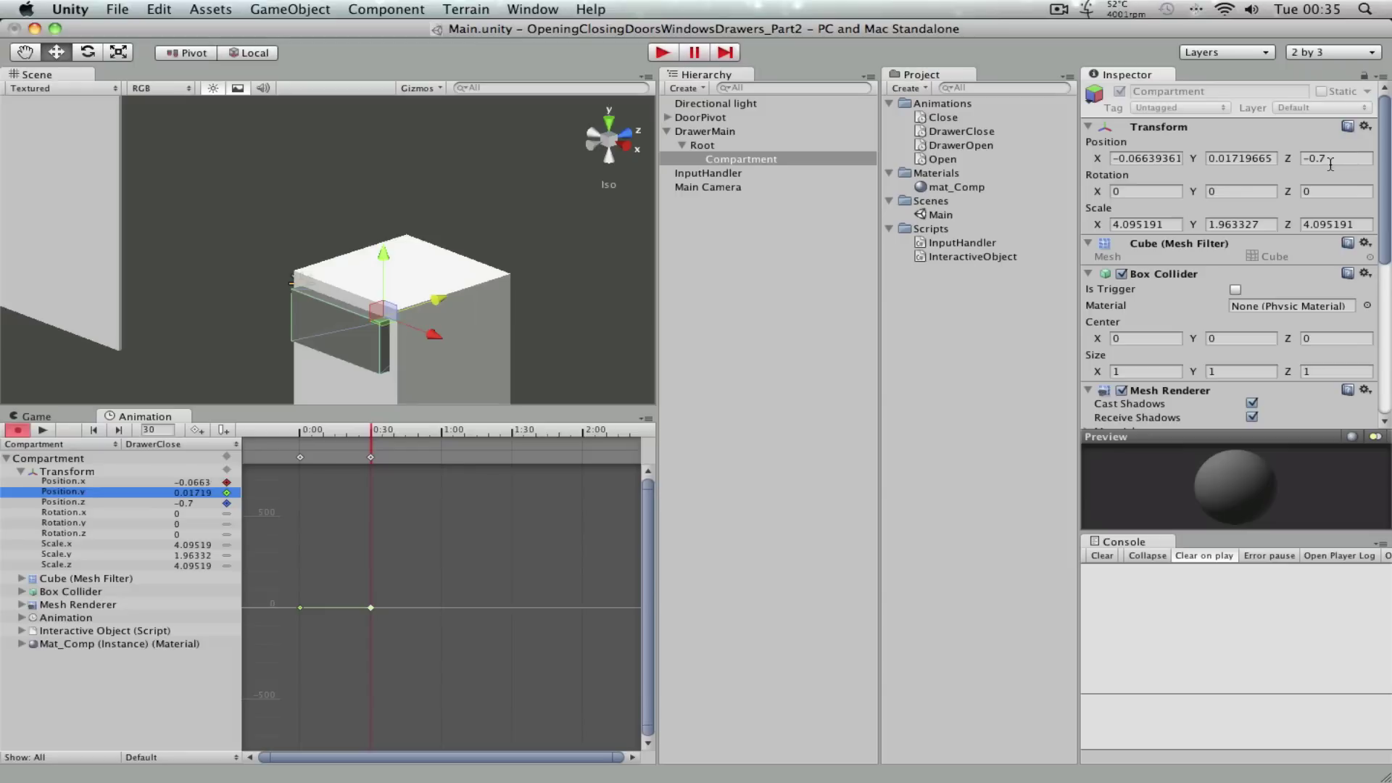
pyautogui.moveTo(370, 433); pyautogui.dragTo(300, 434)
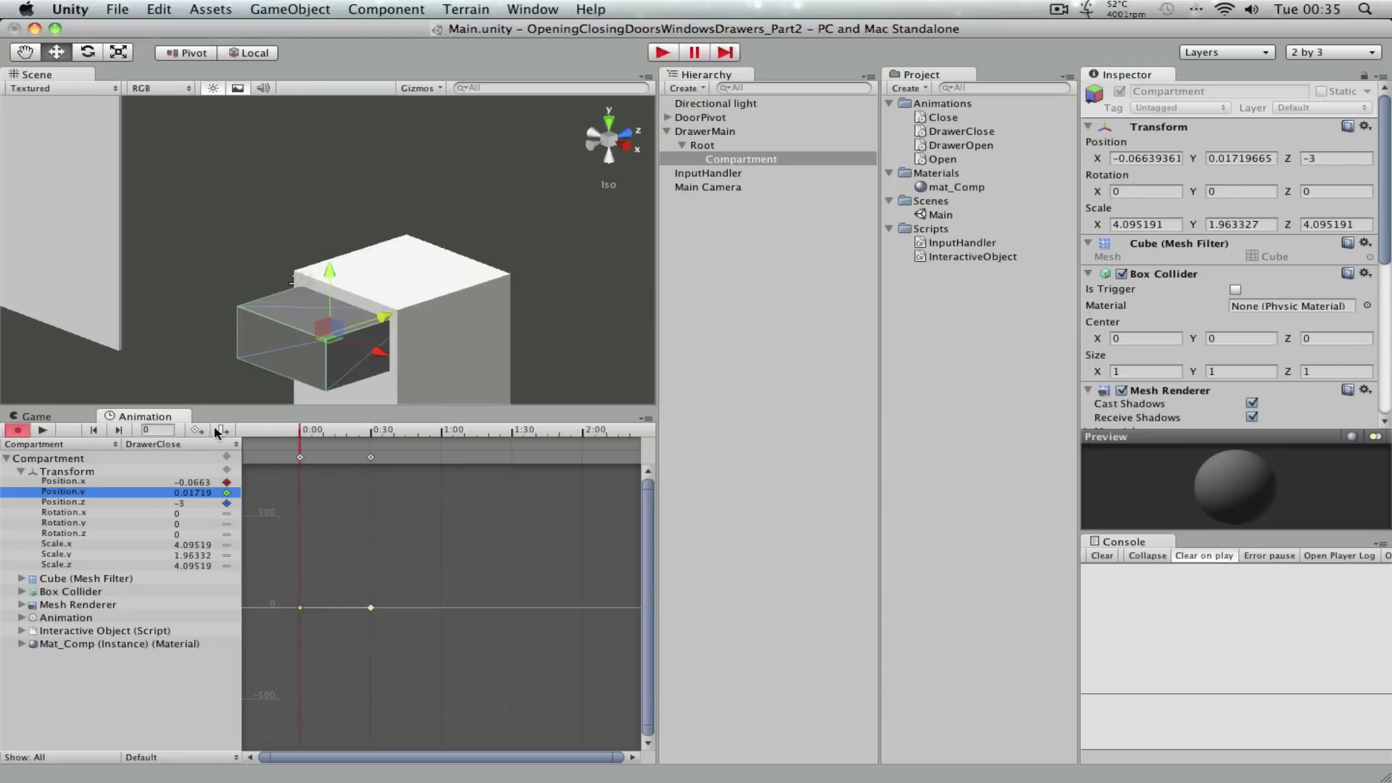
pyautogui.click(20, 430)
# Step: Test in play mode by clicking the drawer several times to toggle it, then stop
pyautogui.click(666, 55)
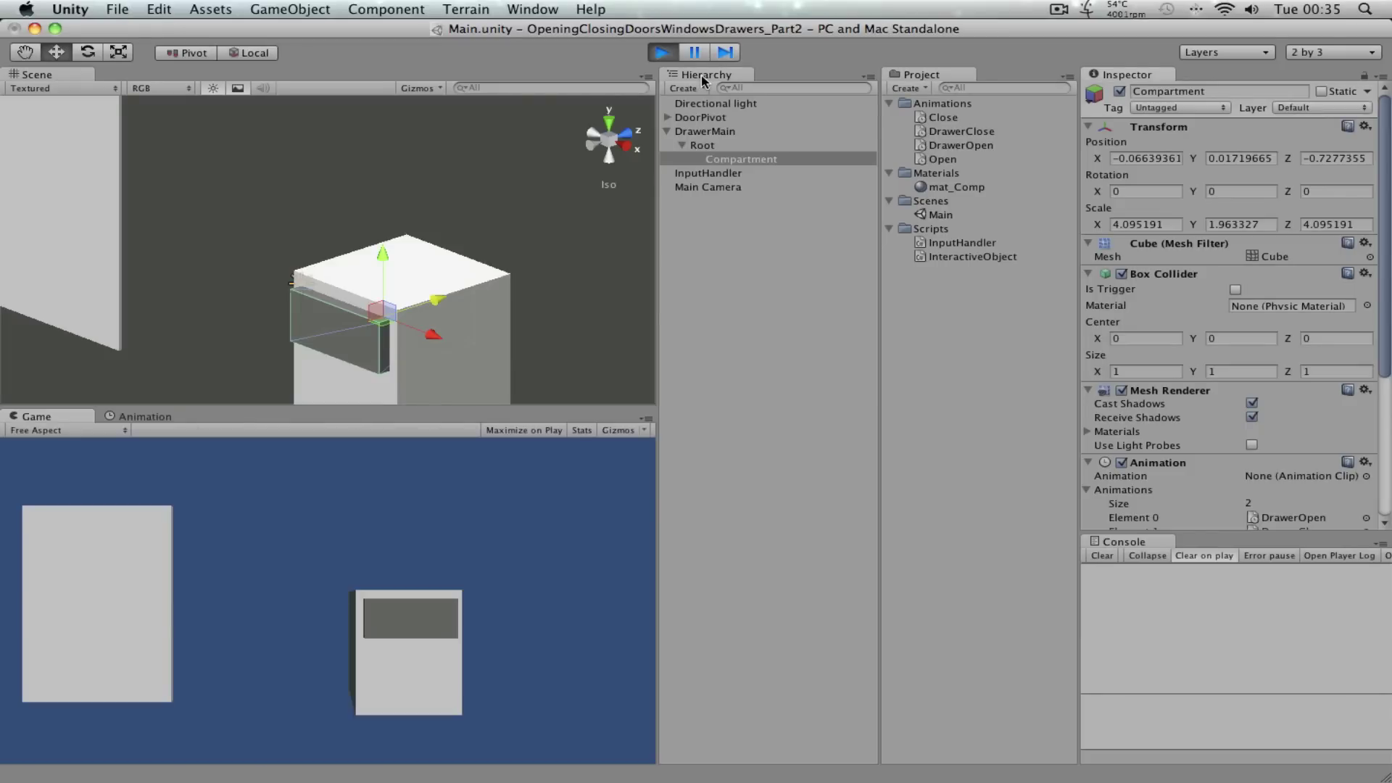
pyautogui.click(432, 629)
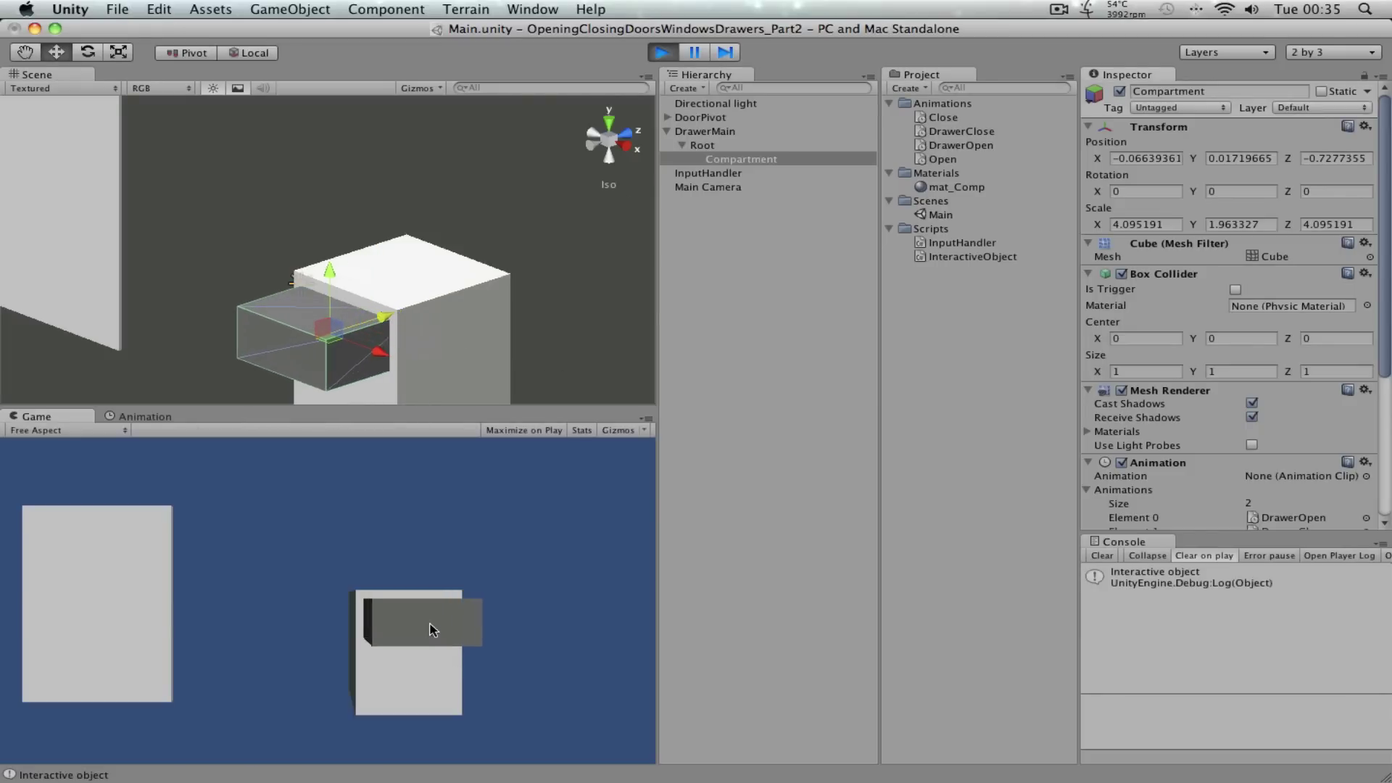
pyautogui.click(432, 629)
pyautogui.click(433, 628)
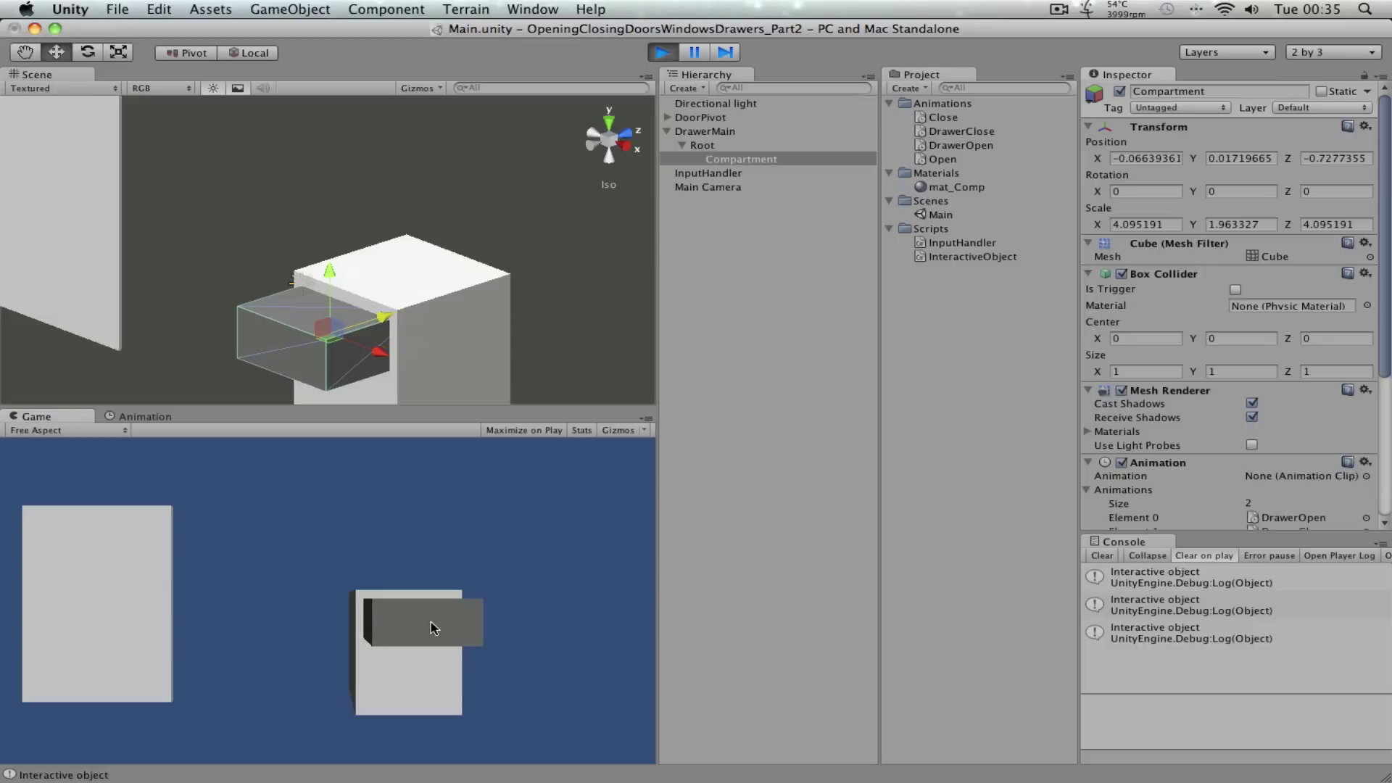
pyautogui.click(433, 628)
pyautogui.click(433, 628)
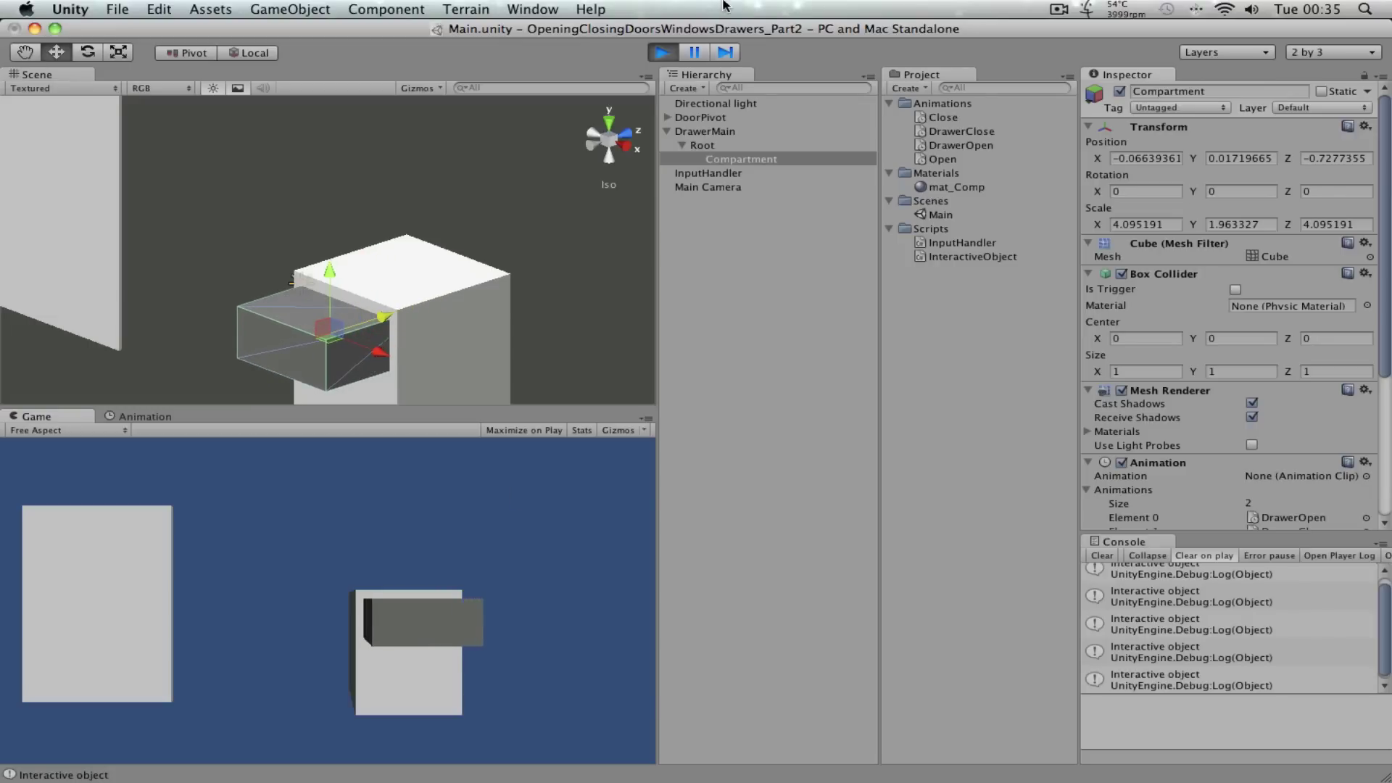
pyautogui.click(662, 52)
# Step: Uncheck Play Automatically on the Compartment's Animation component, then select Root
pyautogui.scroll(-5, 1257, 450)
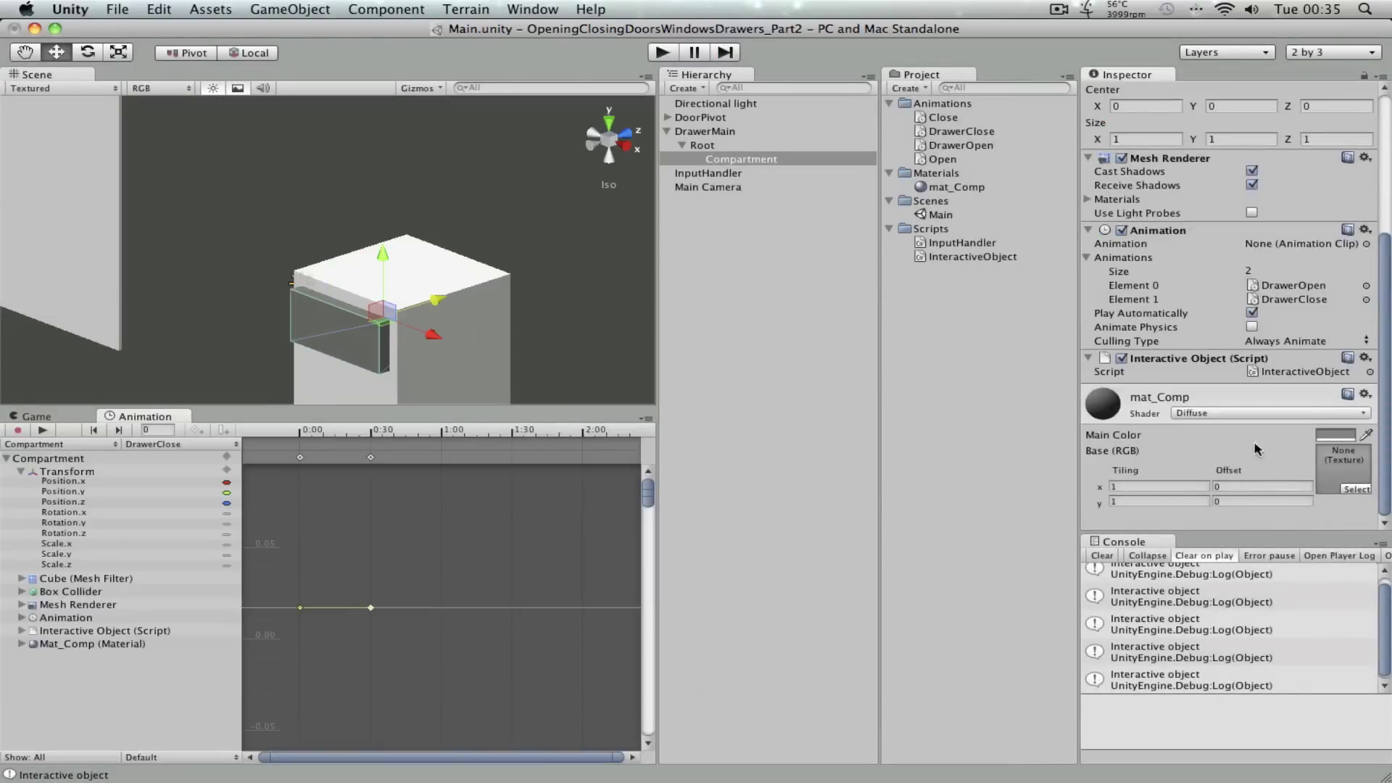
pyautogui.click(1251, 313)
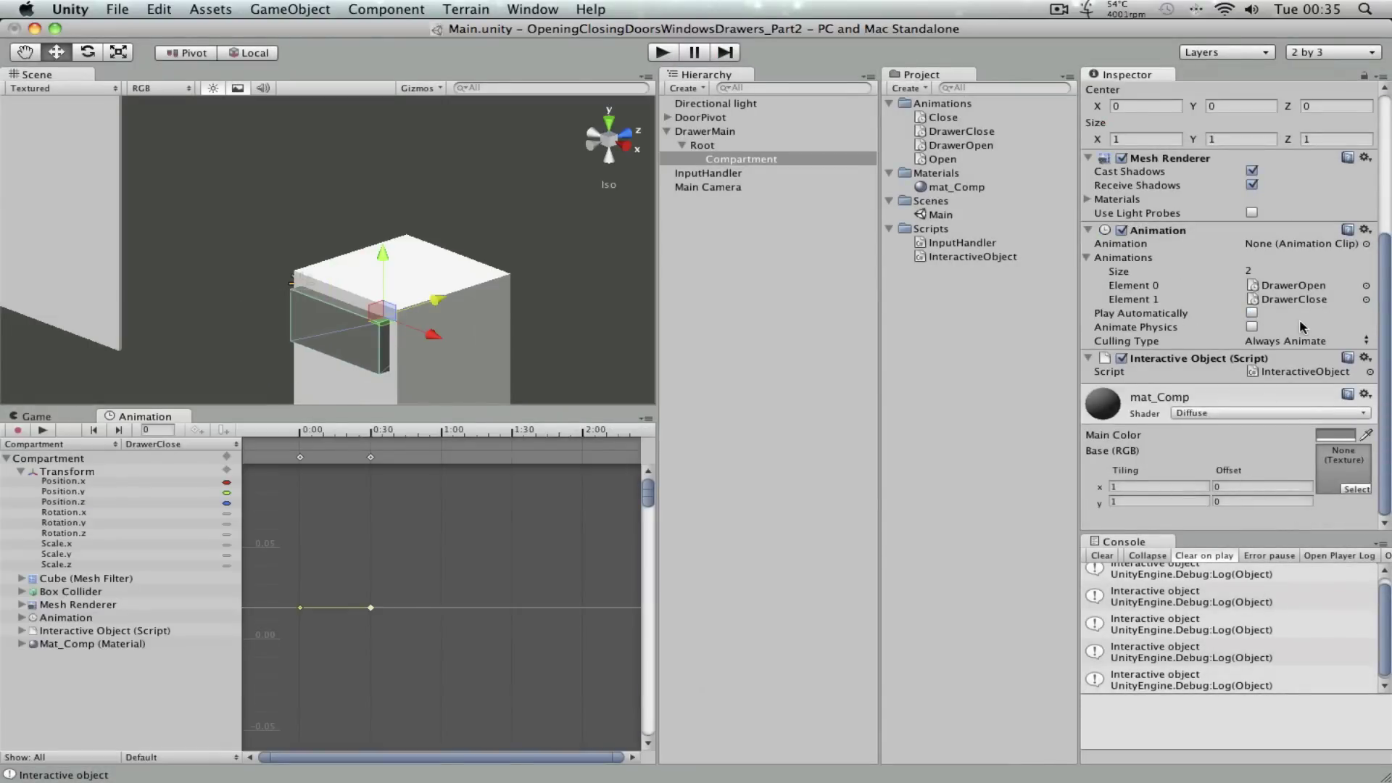
pyautogui.scroll(3, 1298, 328)
pyautogui.scroll(-3, 1324, 422)
pyautogui.click(701, 145)
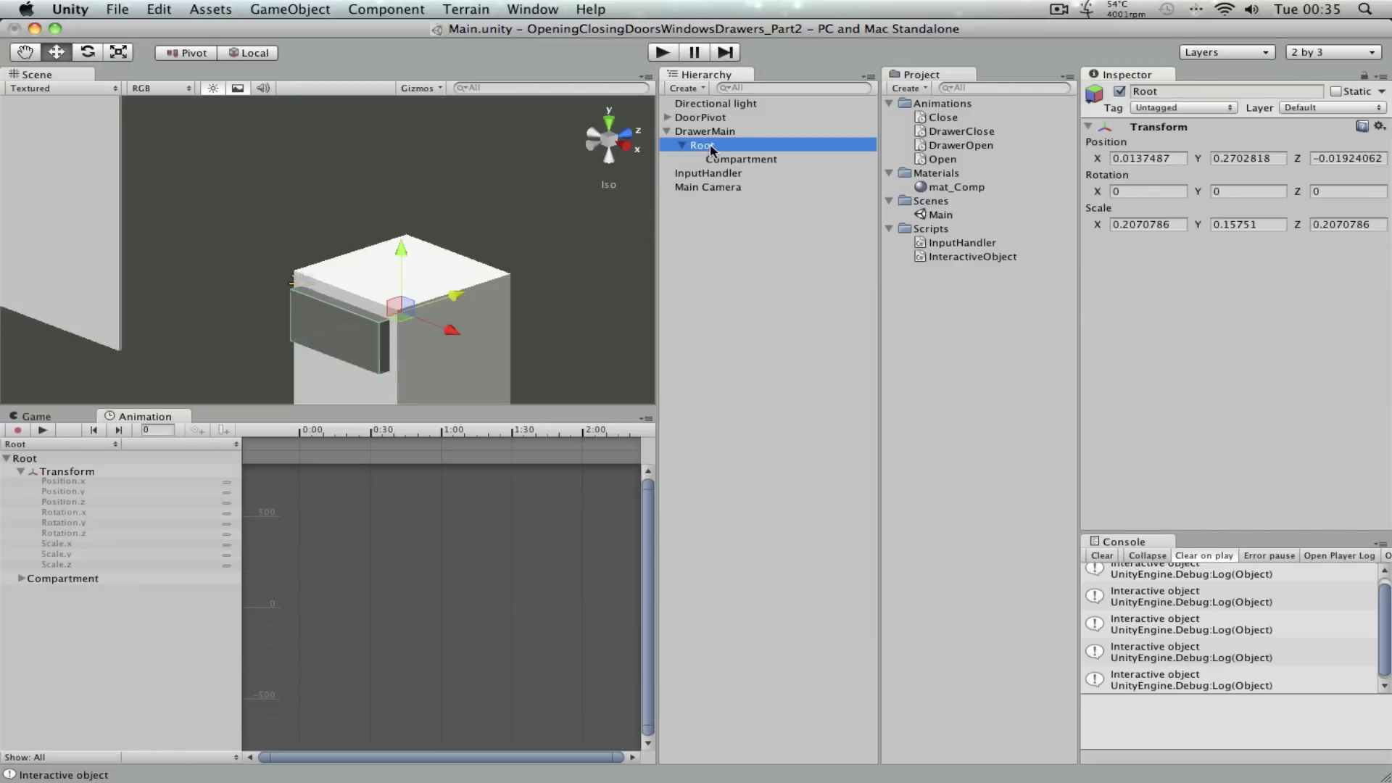
# Step: Duplicate Compartment with Cmd+D, drag the copy down to Y −2.82, and enter play mode
pyautogui.click(751, 161)
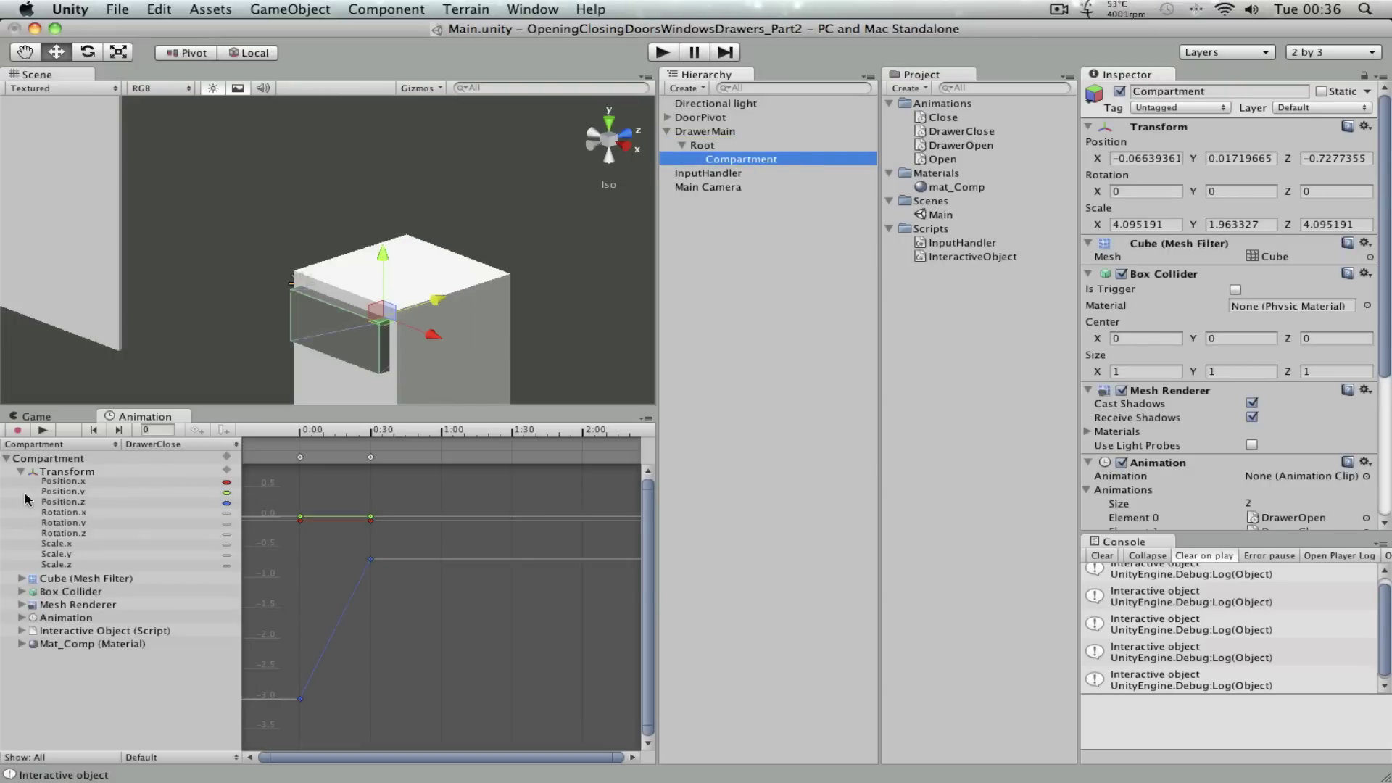
pyautogui.click(51, 419)
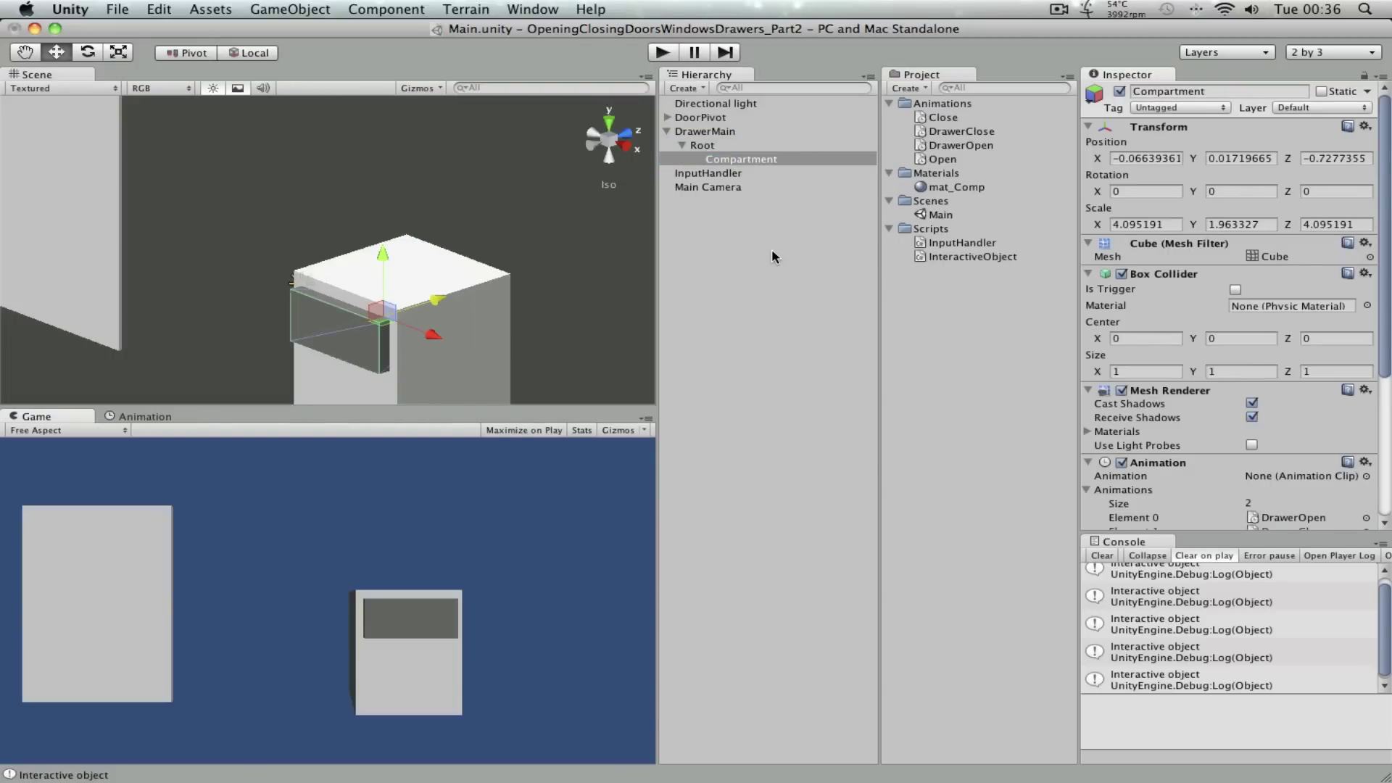
pyautogui.click(772, 163)
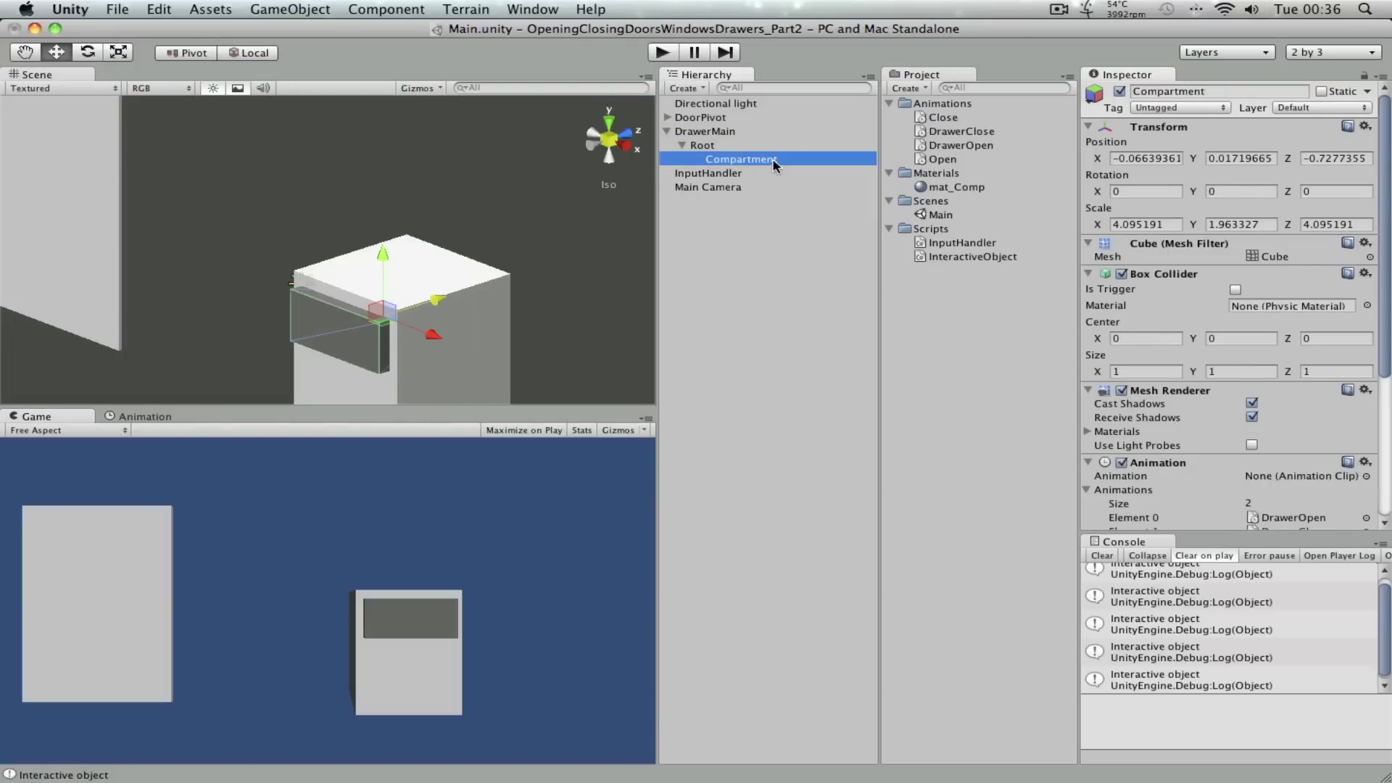
pyautogui.press('super+d')
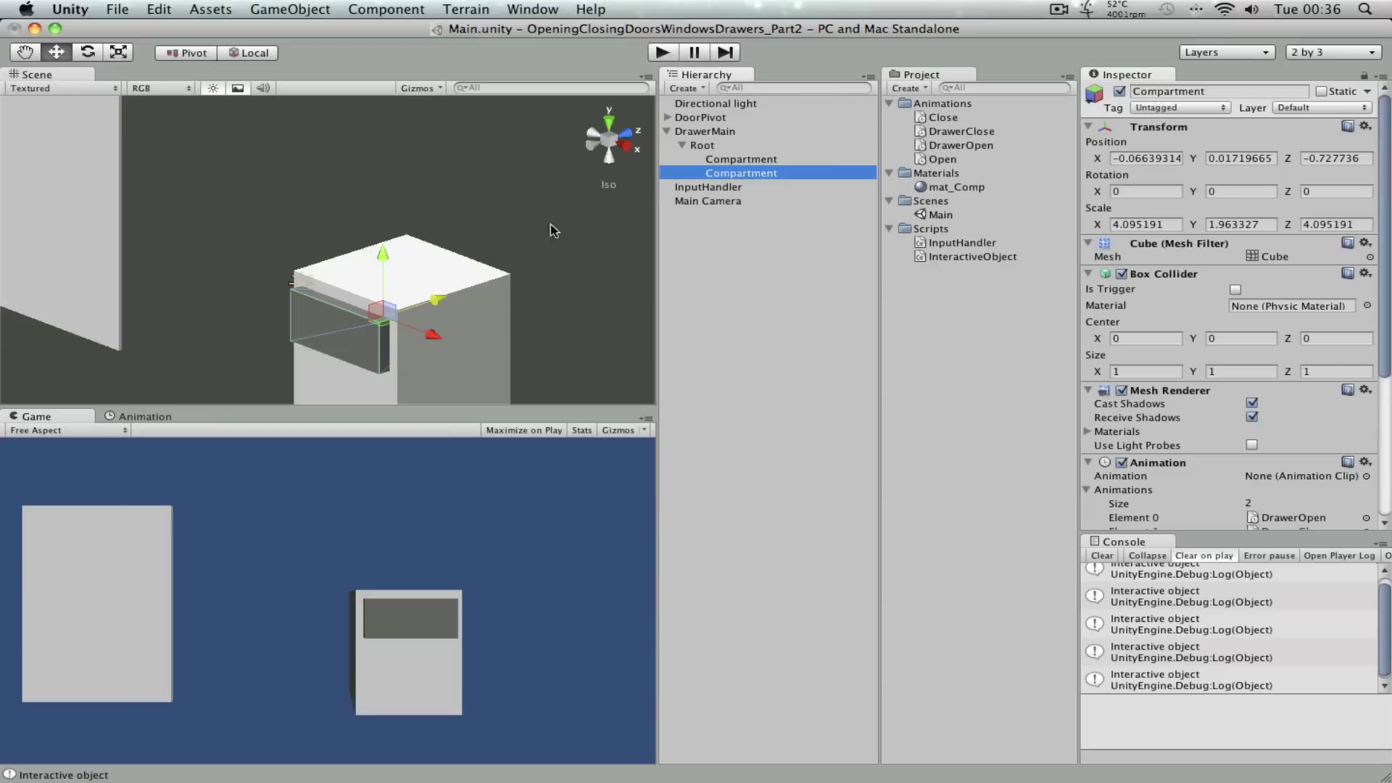
pyautogui.click(159, 9)
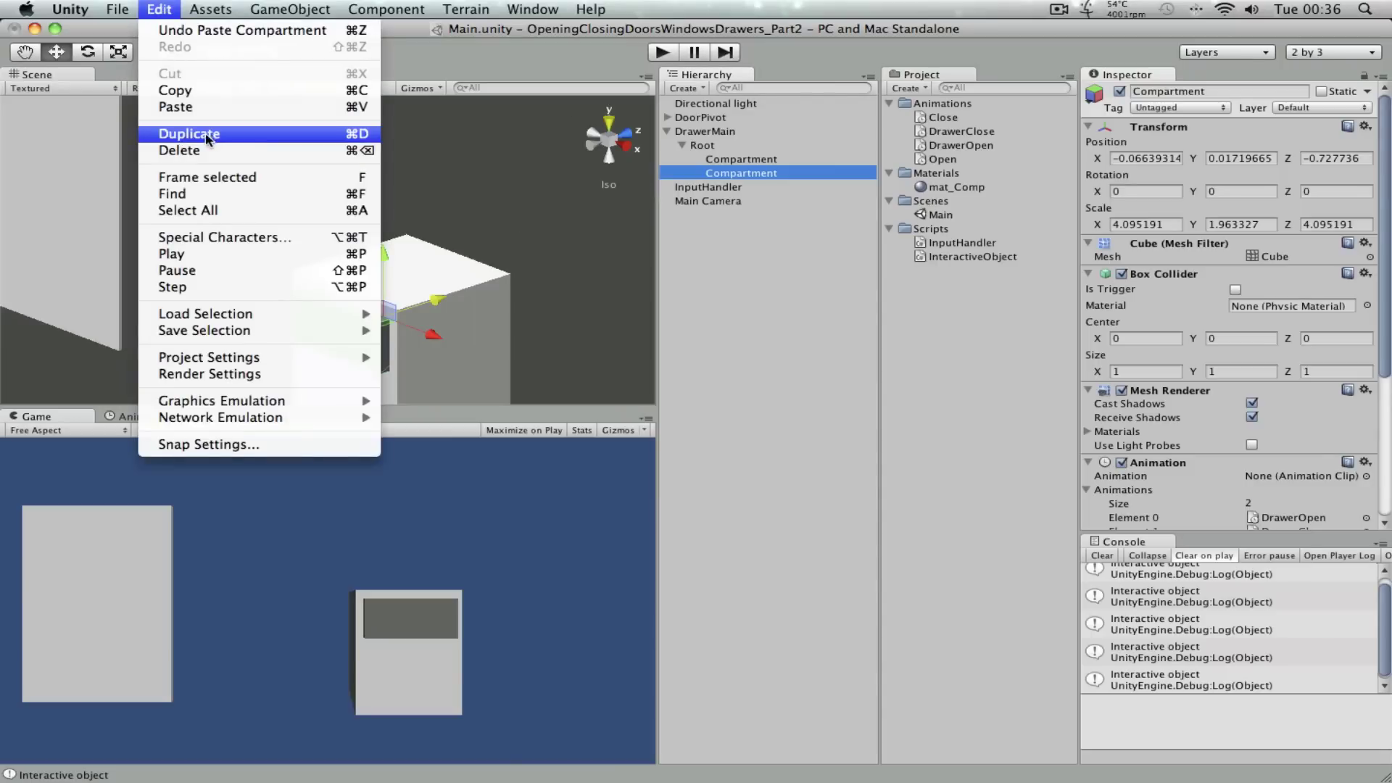
pyautogui.click(356, 262)
pyautogui.moveTo(382, 254); pyautogui.dragTo(382, 331)
pyautogui.click(662, 52)
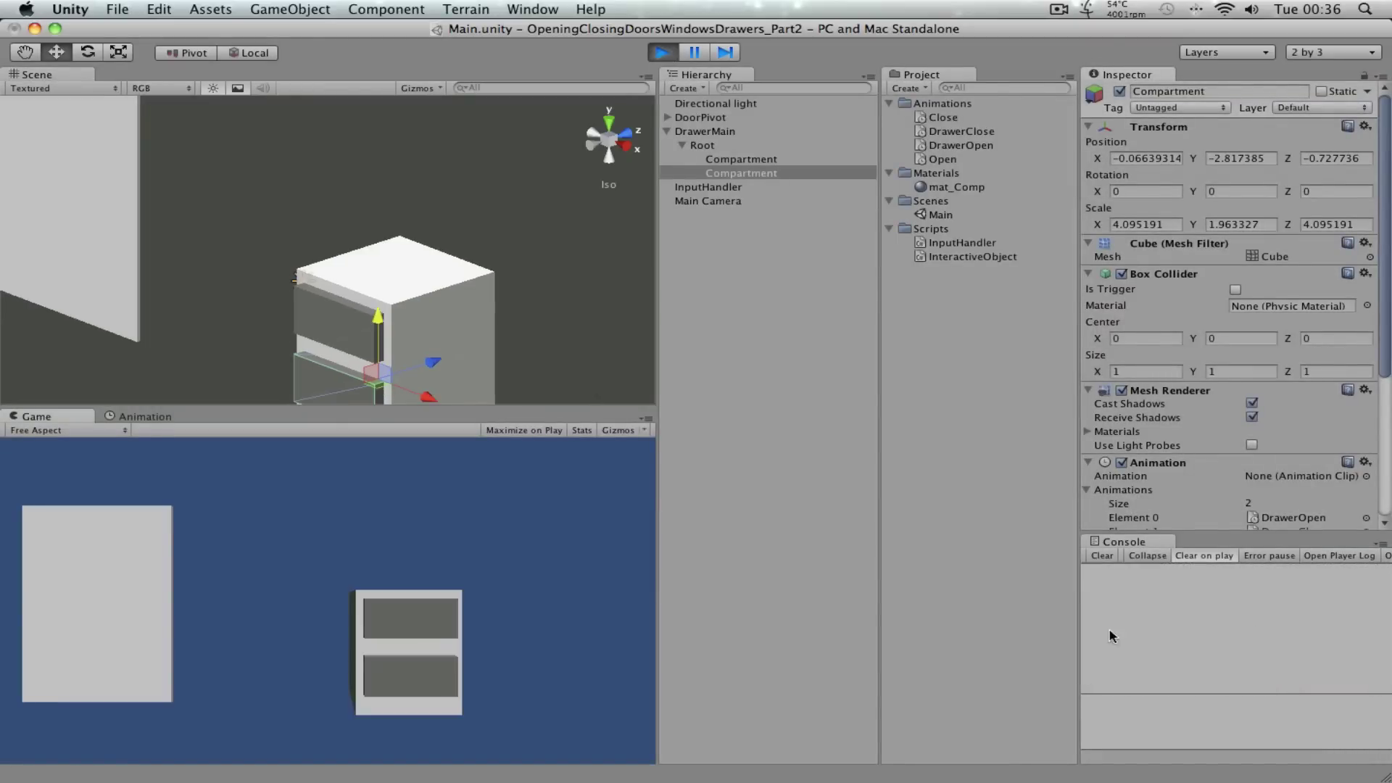
# Step: Open and close the upper drawer, open the lower drawer, then exit play mode
pyautogui.click(398, 611)
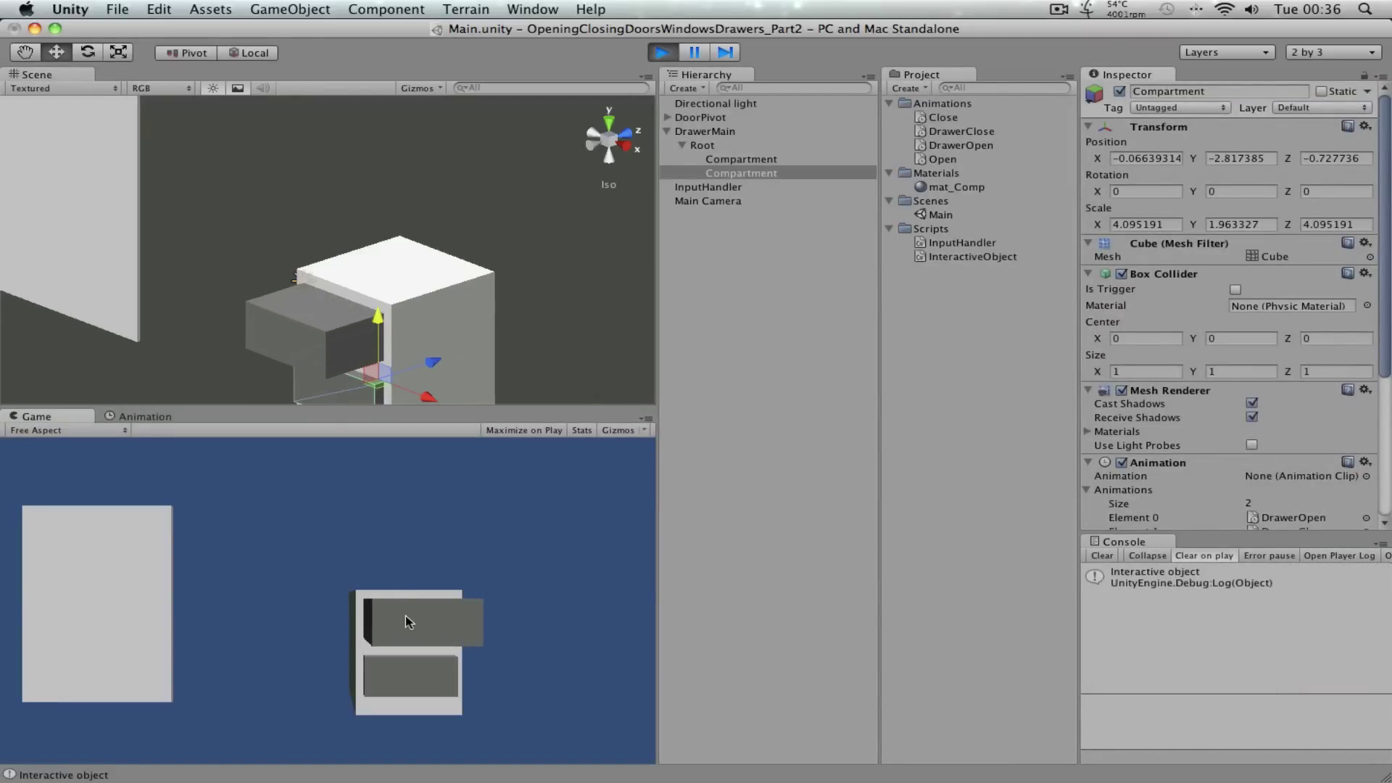
pyautogui.click(428, 616)
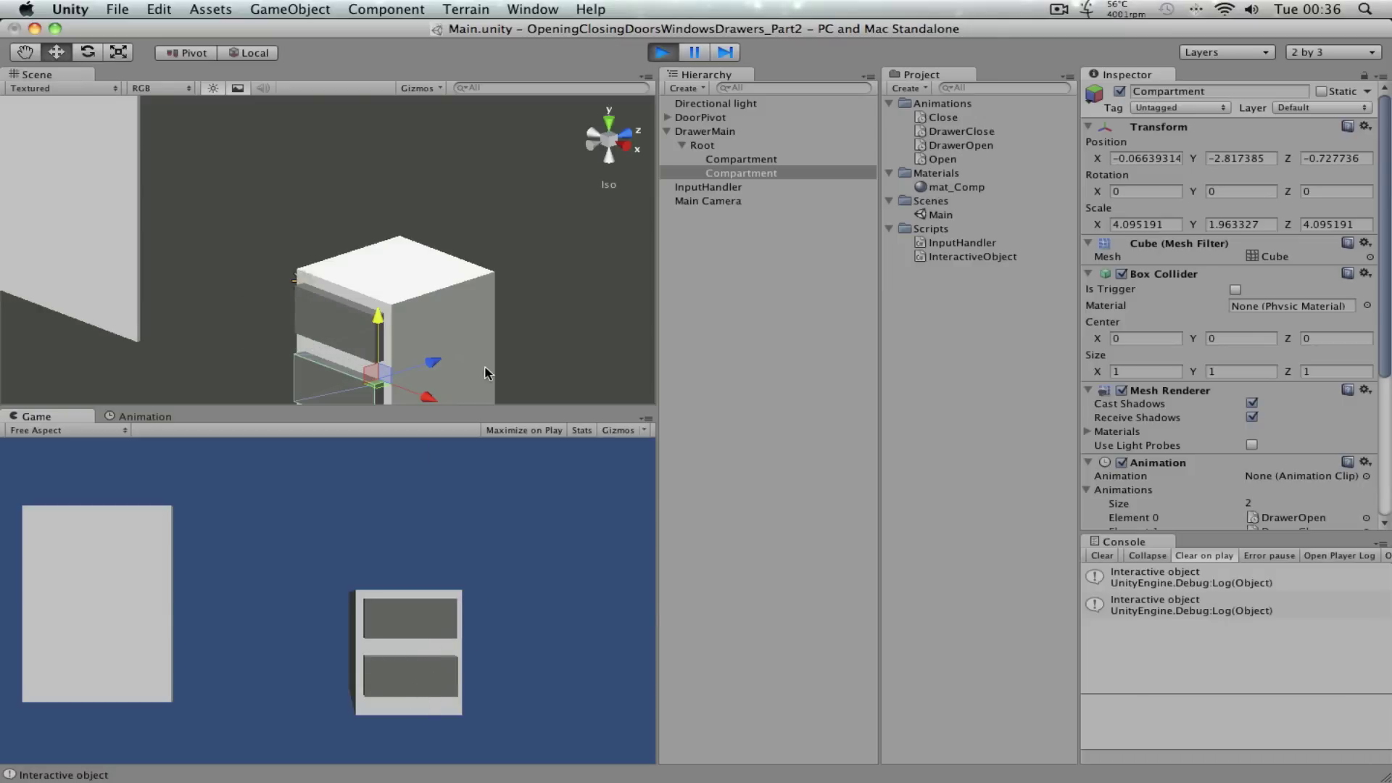
pyautogui.moveTo(529, 351); pyautogui.dragTo(460, 270, button='middle')
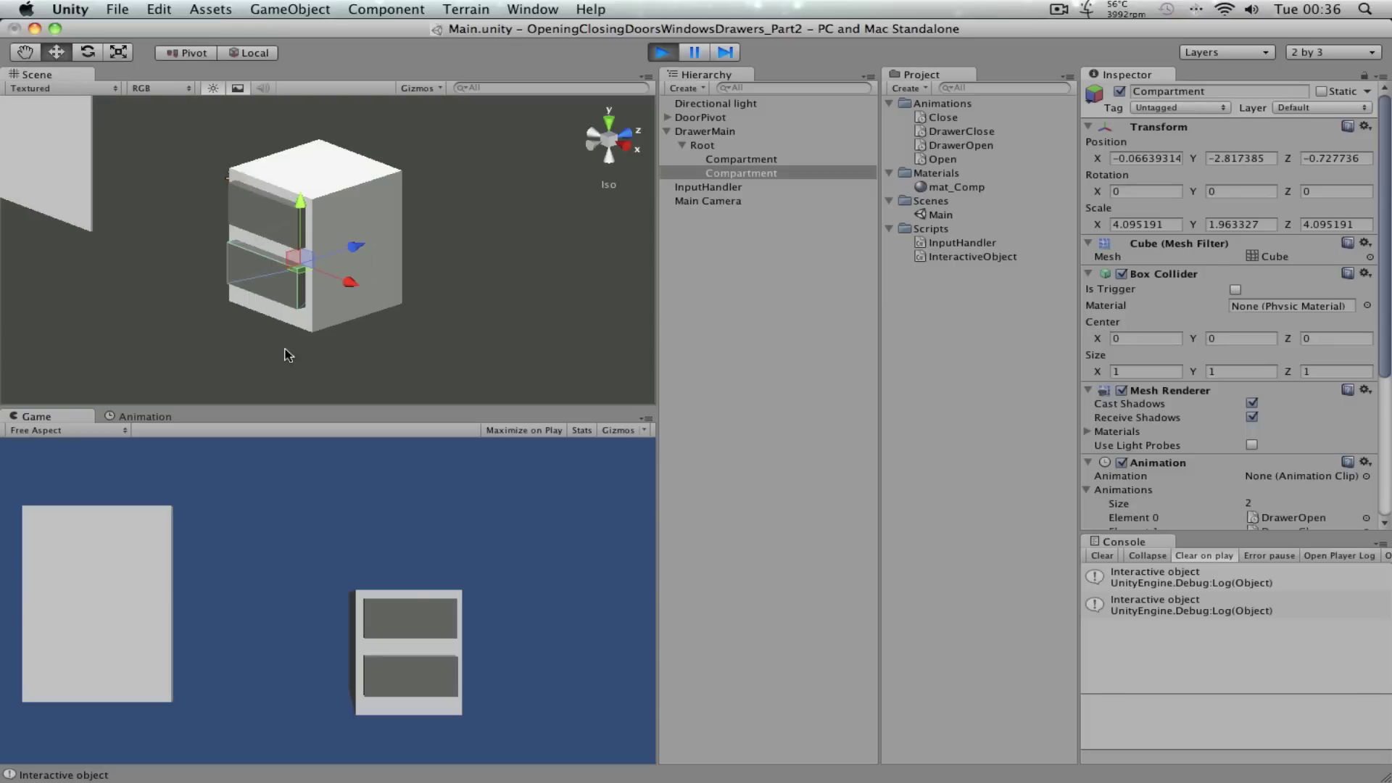
pyautogui.click(398, 672)
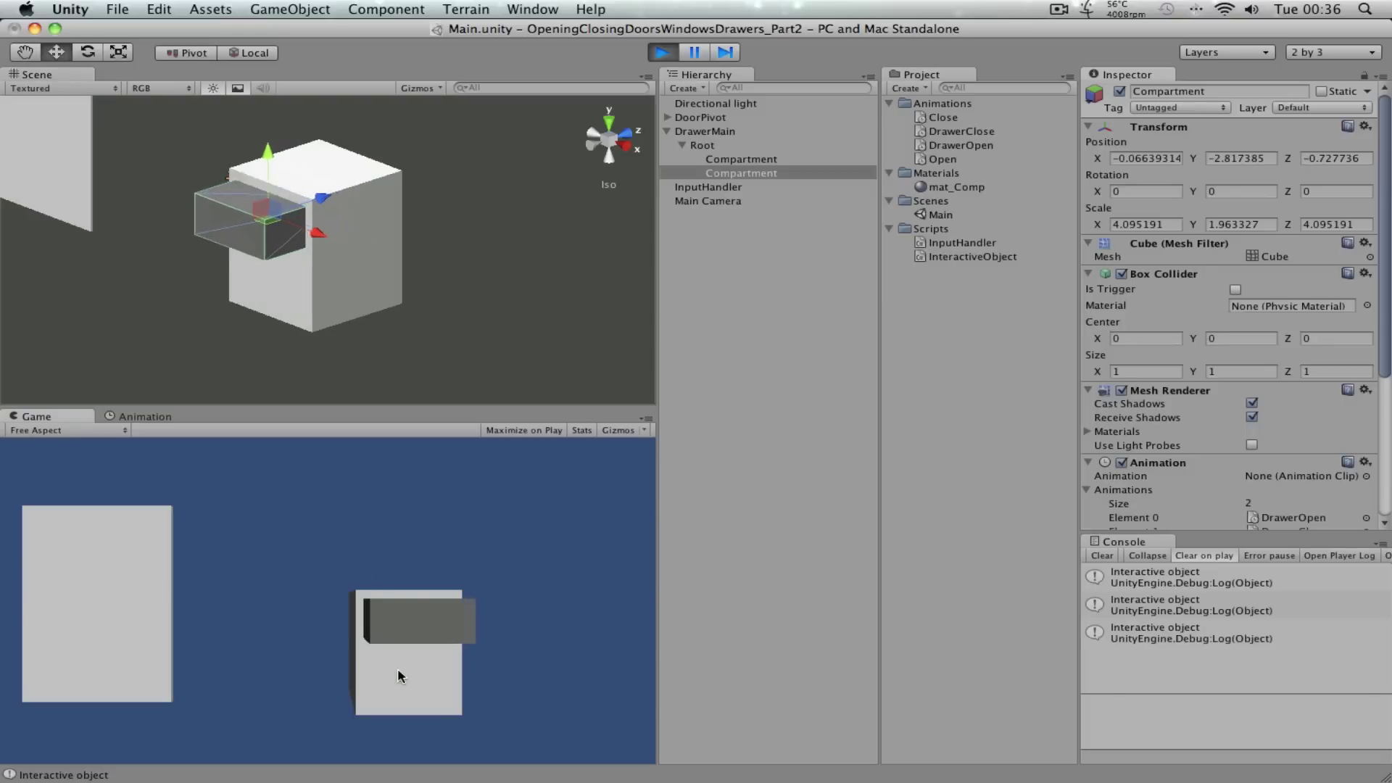
pyautogui.click(664, 54)
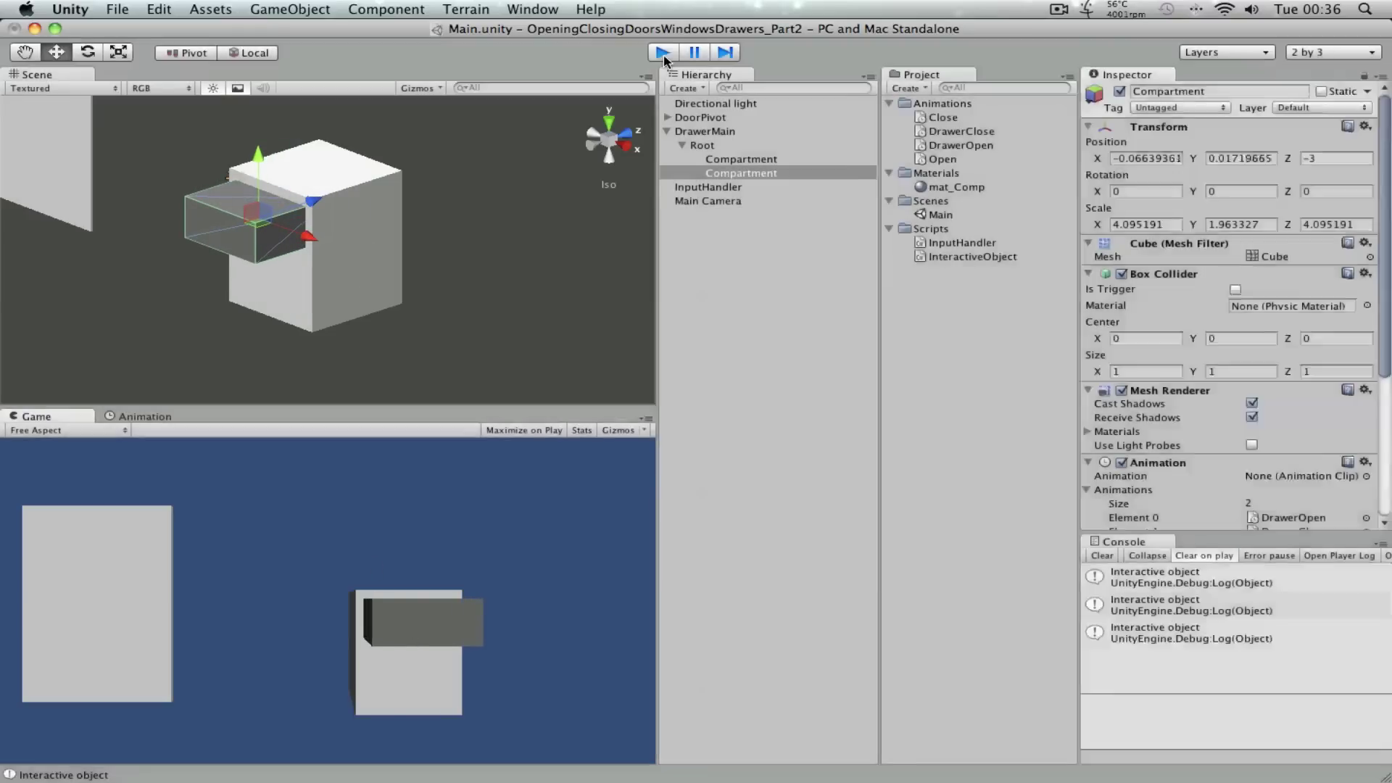
pyautogui.click(736, 161)
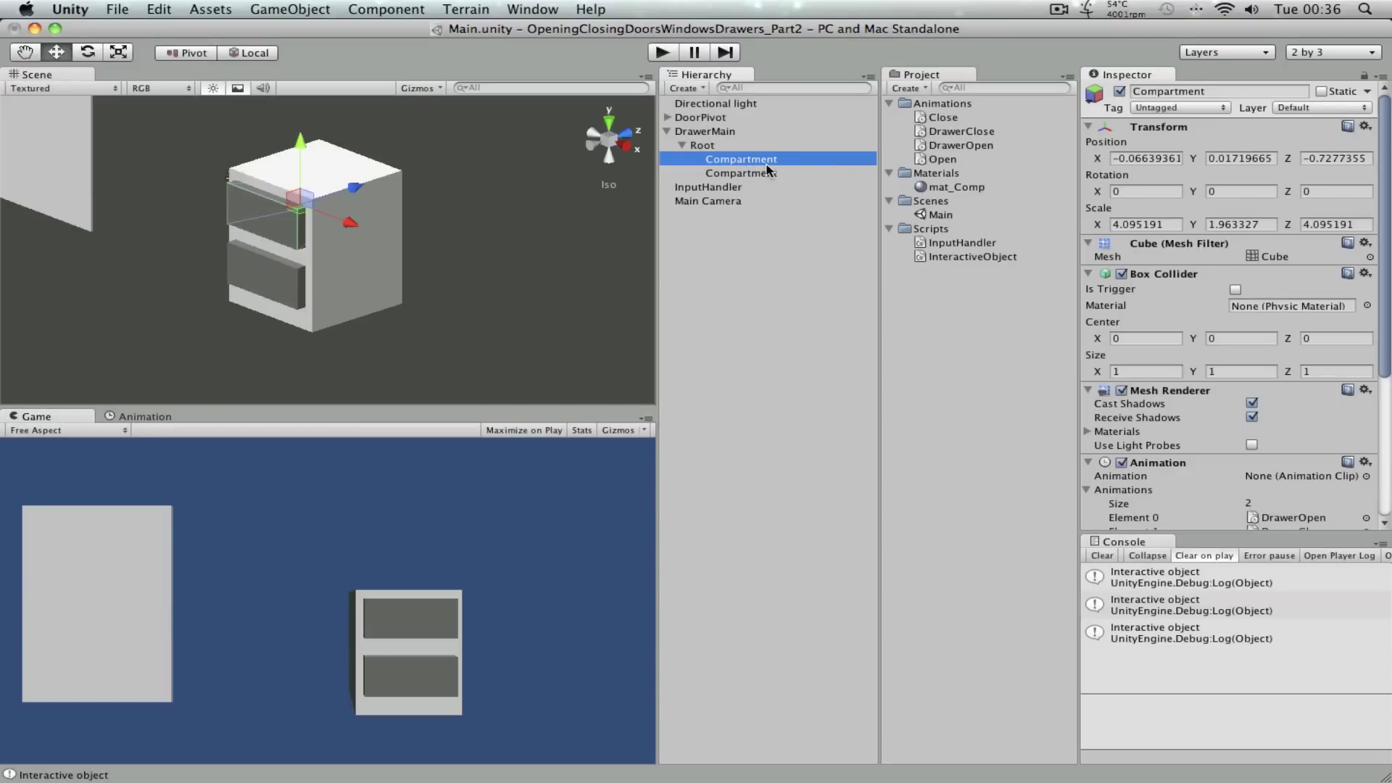
# Step: Sample the second Compartment's animation at frame 0 in record mode, then select Root to exit
pyautogui.click(145, 417)
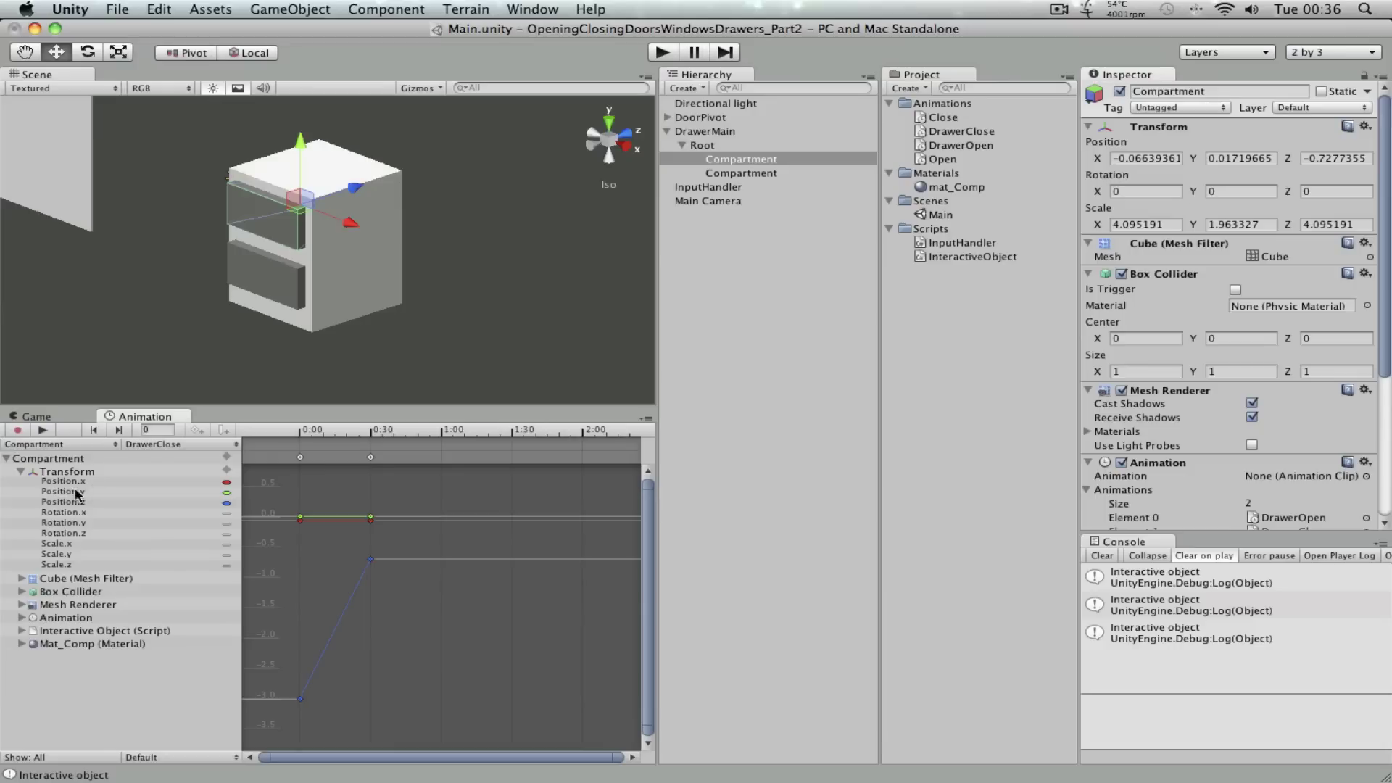
pyautogui.click(730, 148)
pyautogui.click(729, 159)
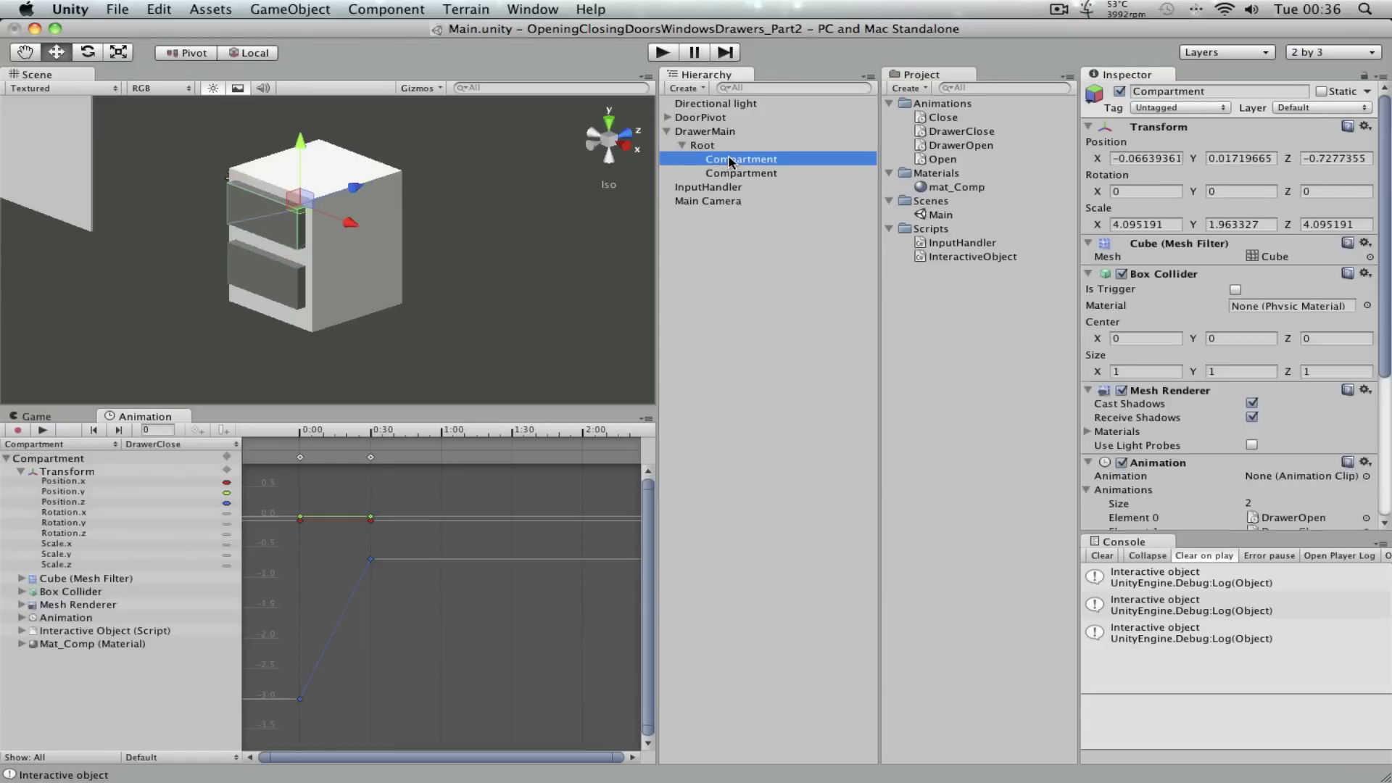
pyautogui.click(339, 440)
pyautogui.click(279, 438)
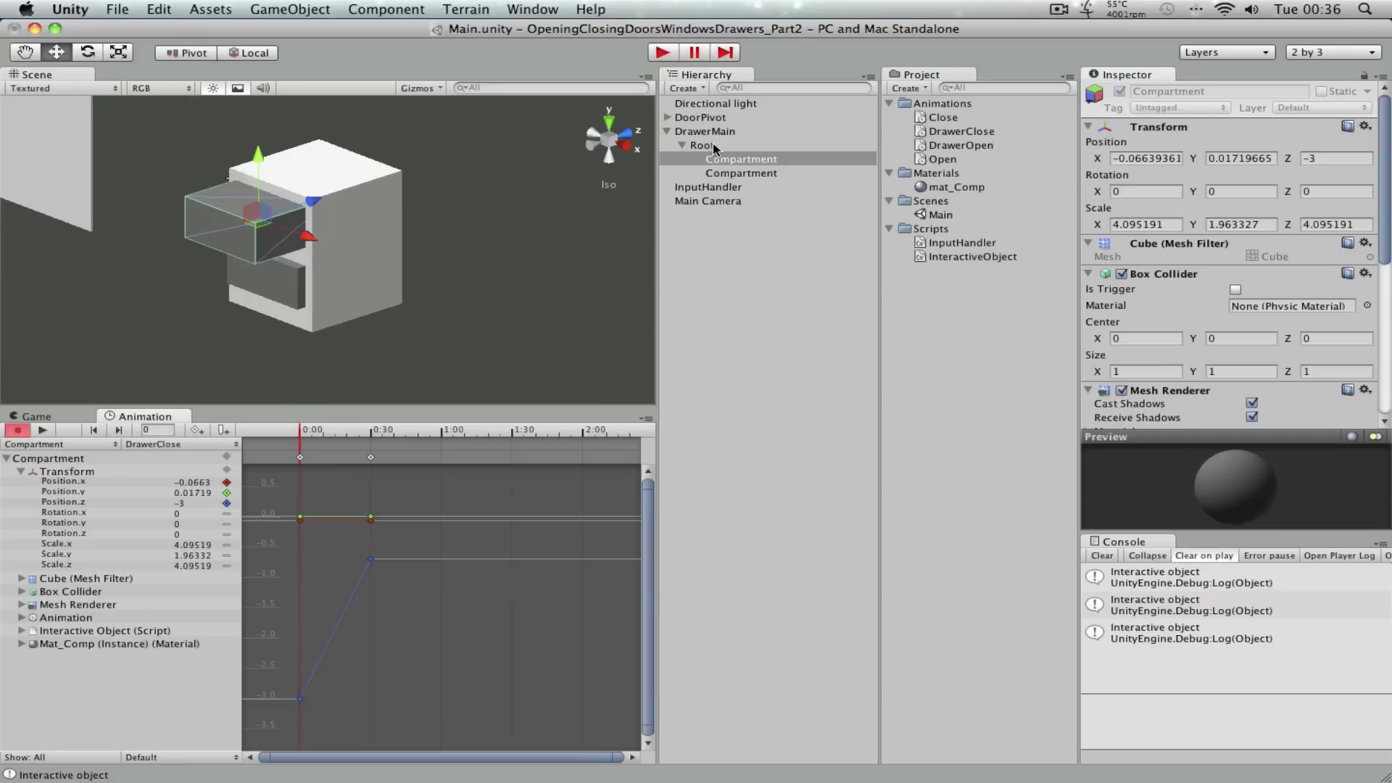
pyautogui.click(746, 174)
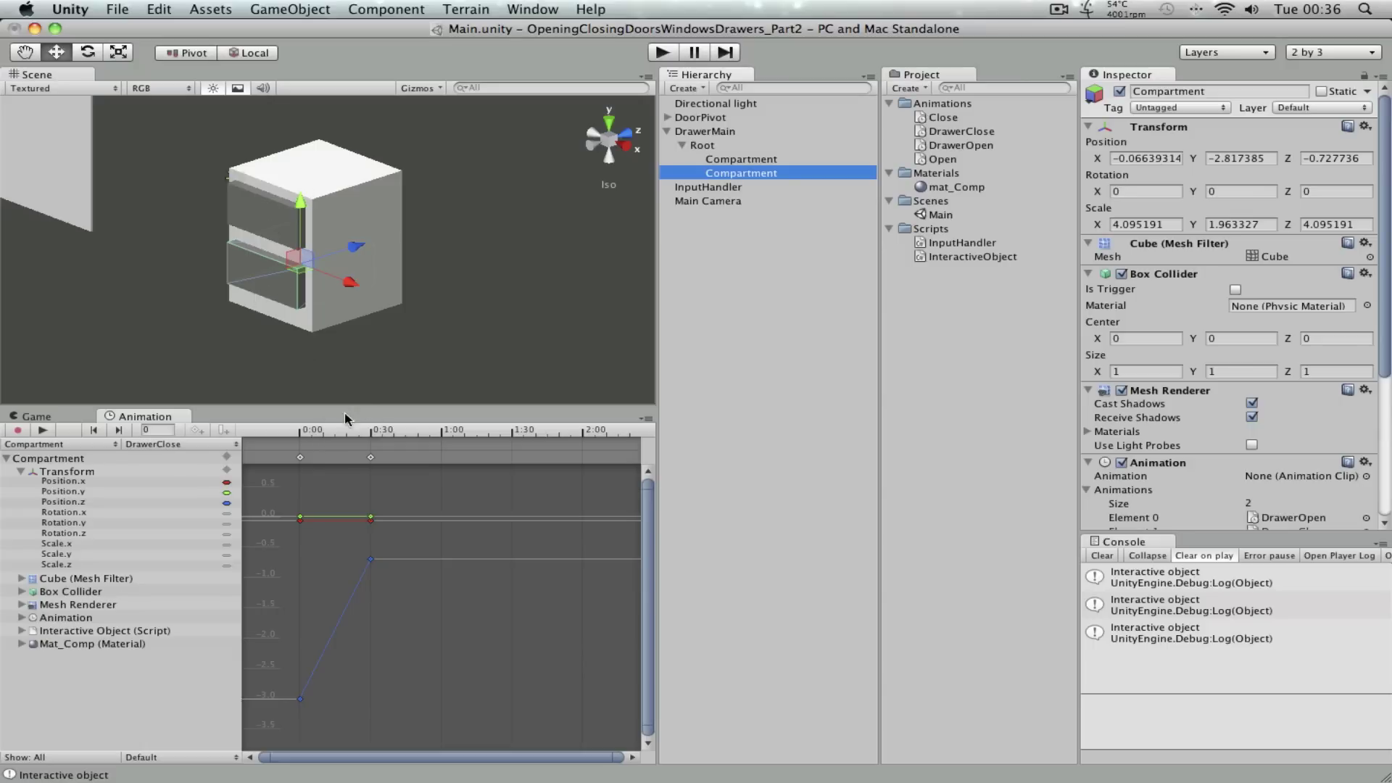
pyautogui.click(302, 432)
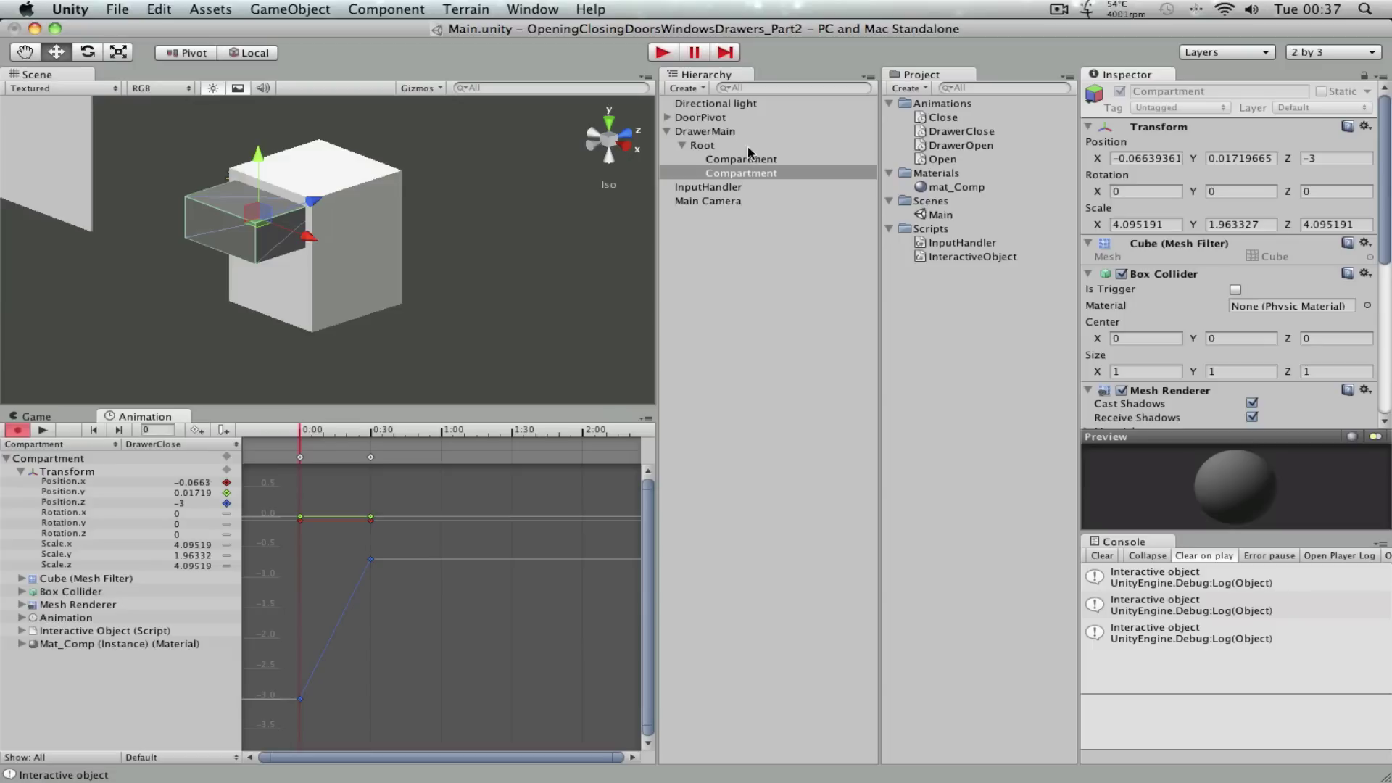
pyautogui.click(702, 146)
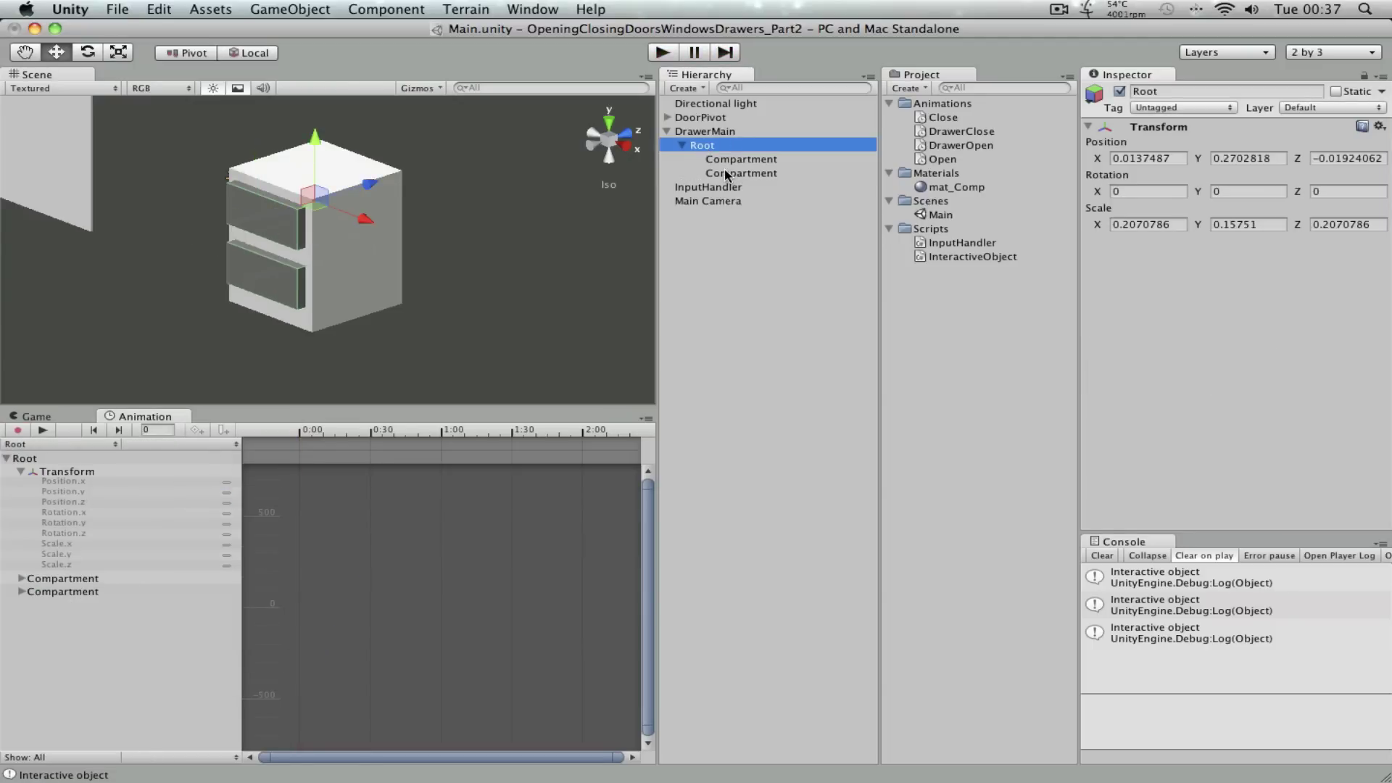
# Step: Delete the loose second Compartment with Cmd+Backspace
pyautogui.click(729, 174)
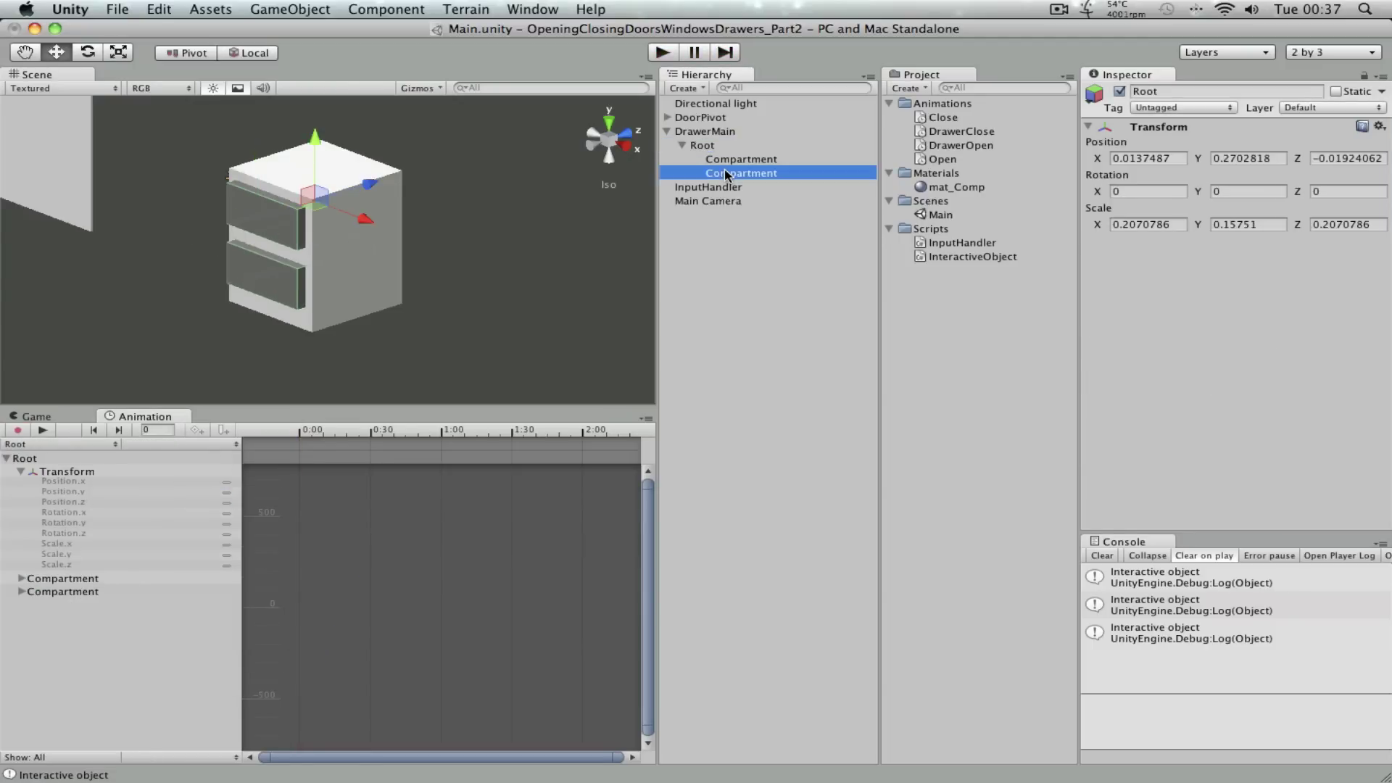
pyautogui.click(36, 417)
pyautogui.click(779, 174)
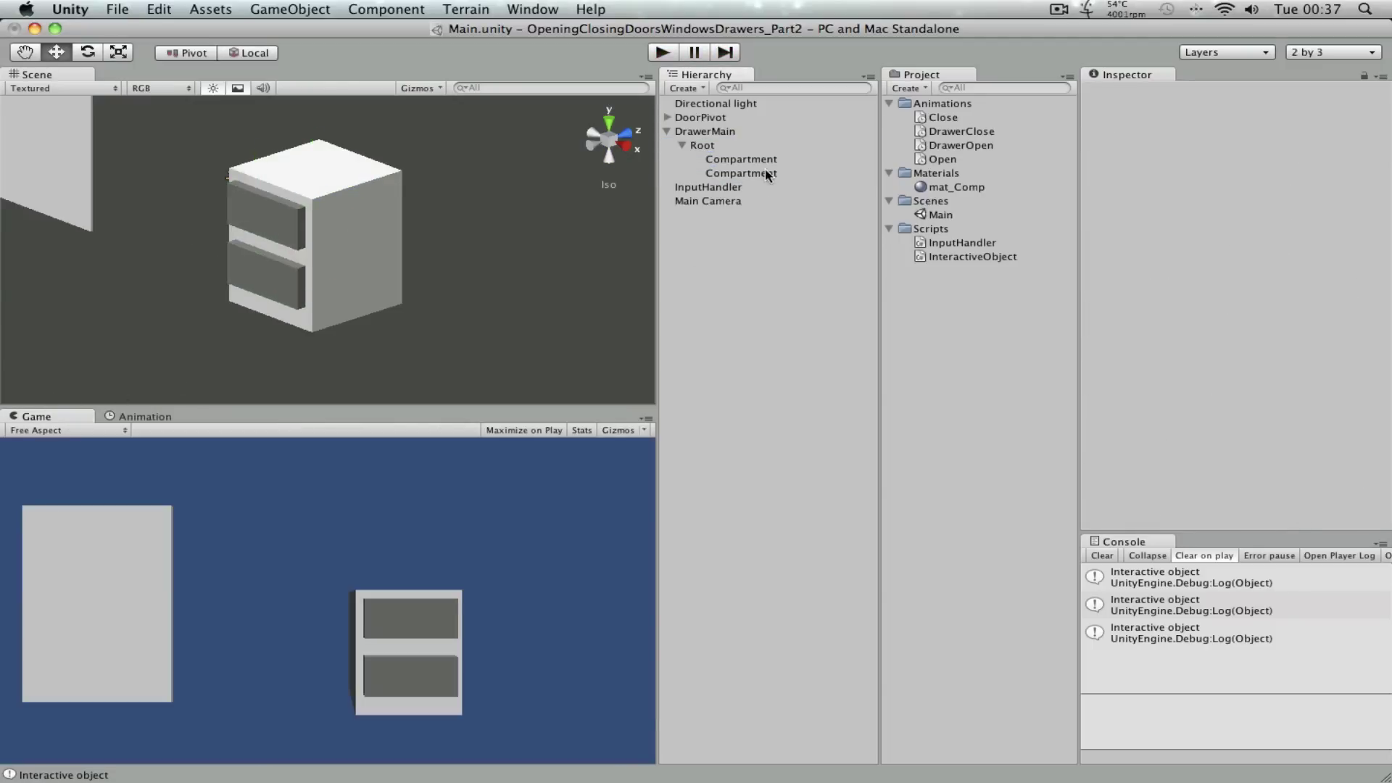
pyautogui.press('super+BackSpace')
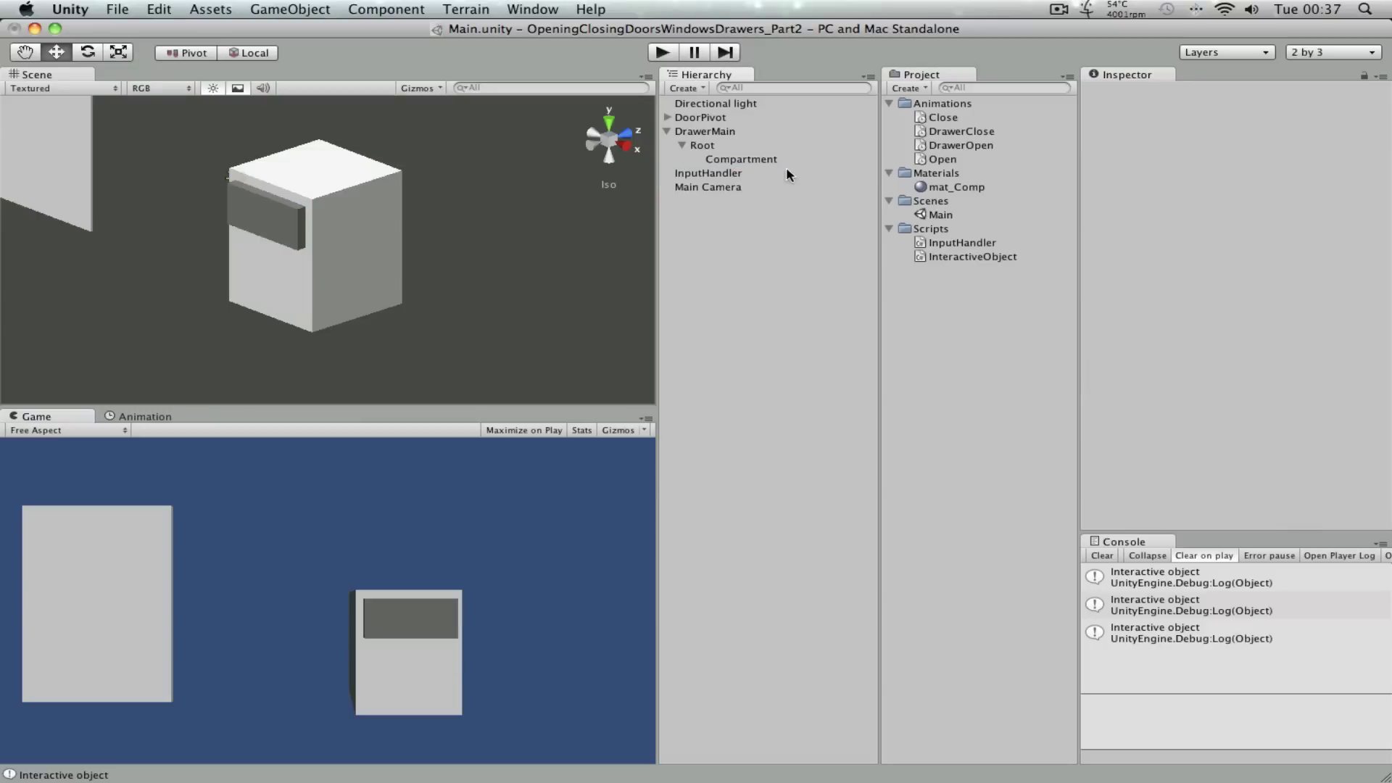
# Step: Duplicate Root with its drawer and drag the copy down into the lower slot
pyautogui.click(701, 146)
pyautogui.click(683, 146)
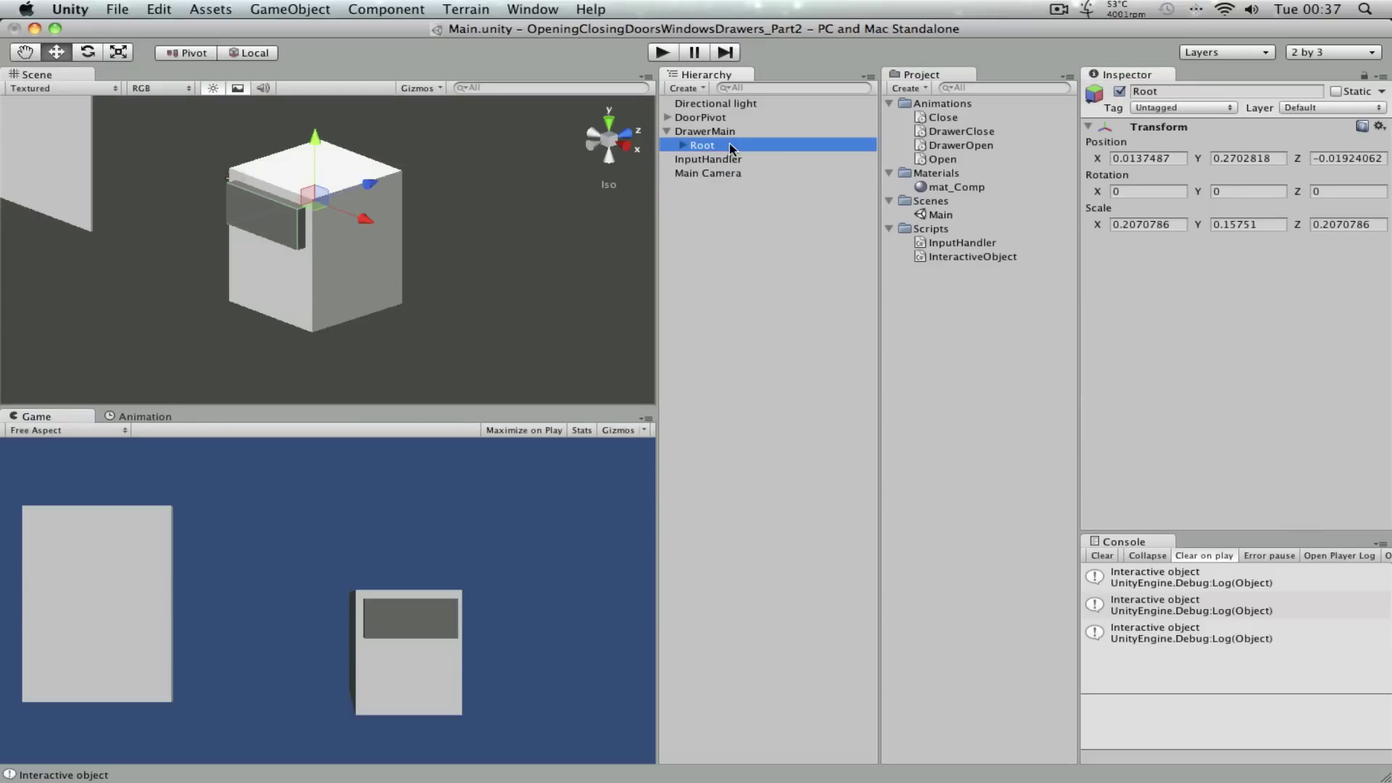
pyautogui.press('super+d')
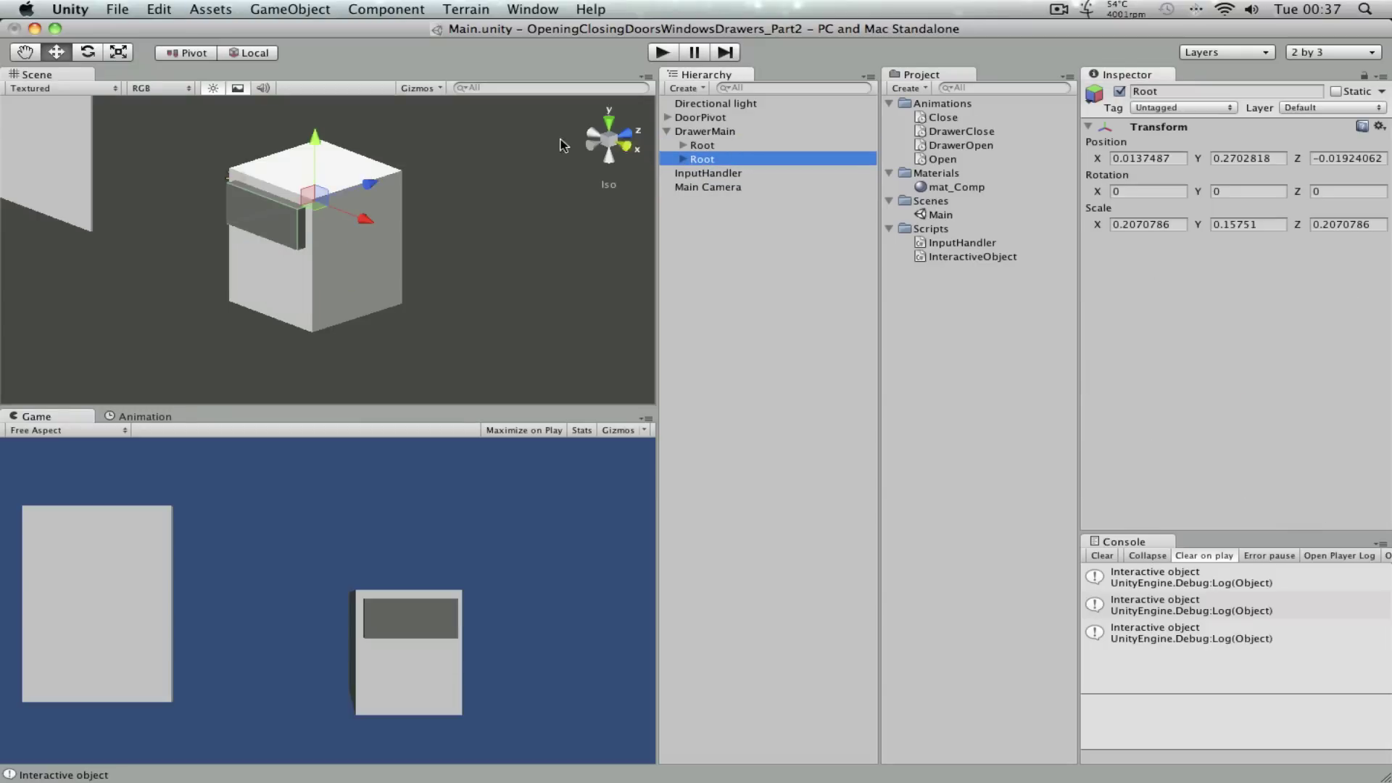
pyautogui.moveTo(320, 141); pyautogui.dragTo(326, 203)
# Step: In play mode, open and close the top and bottom drawers, then stop and expand the second Root
pyautogui.click(658, 54)
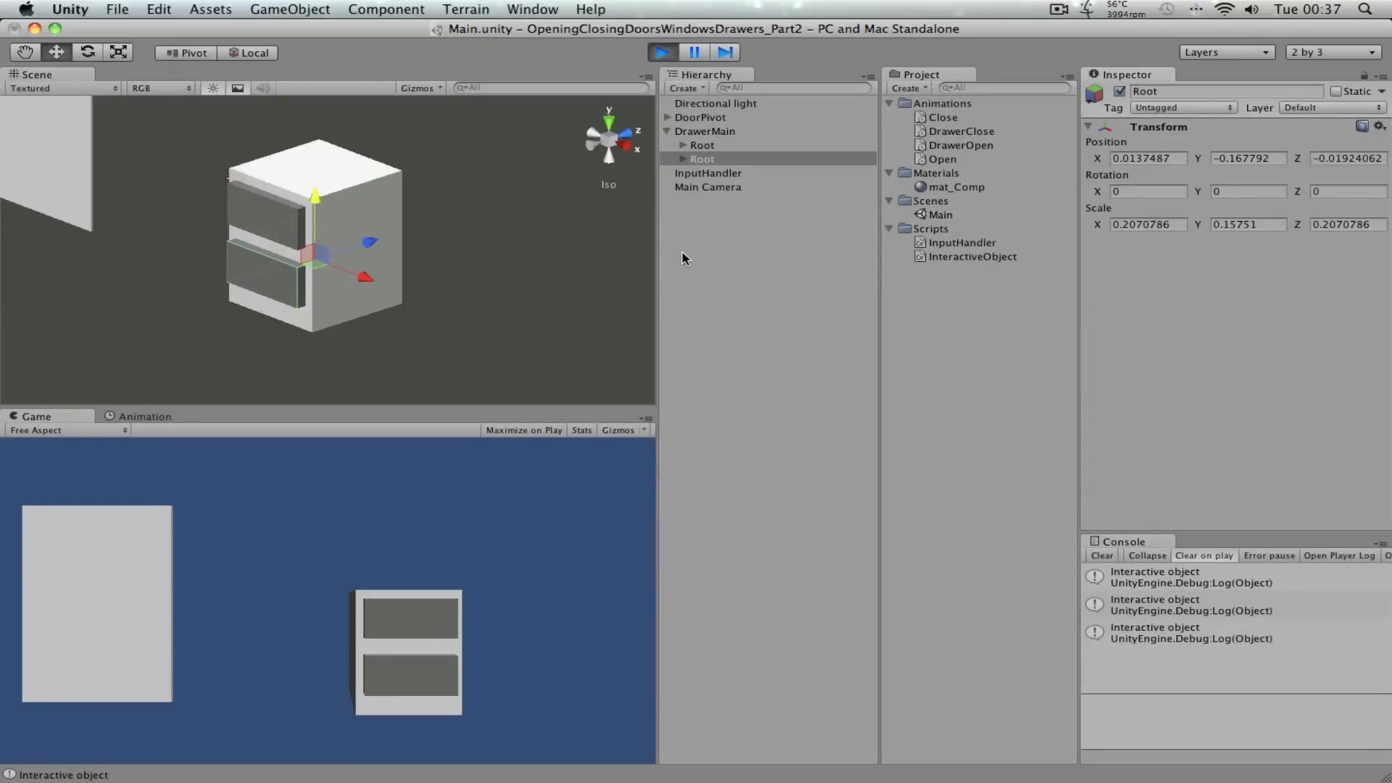
pyautogui.click(415, 616)
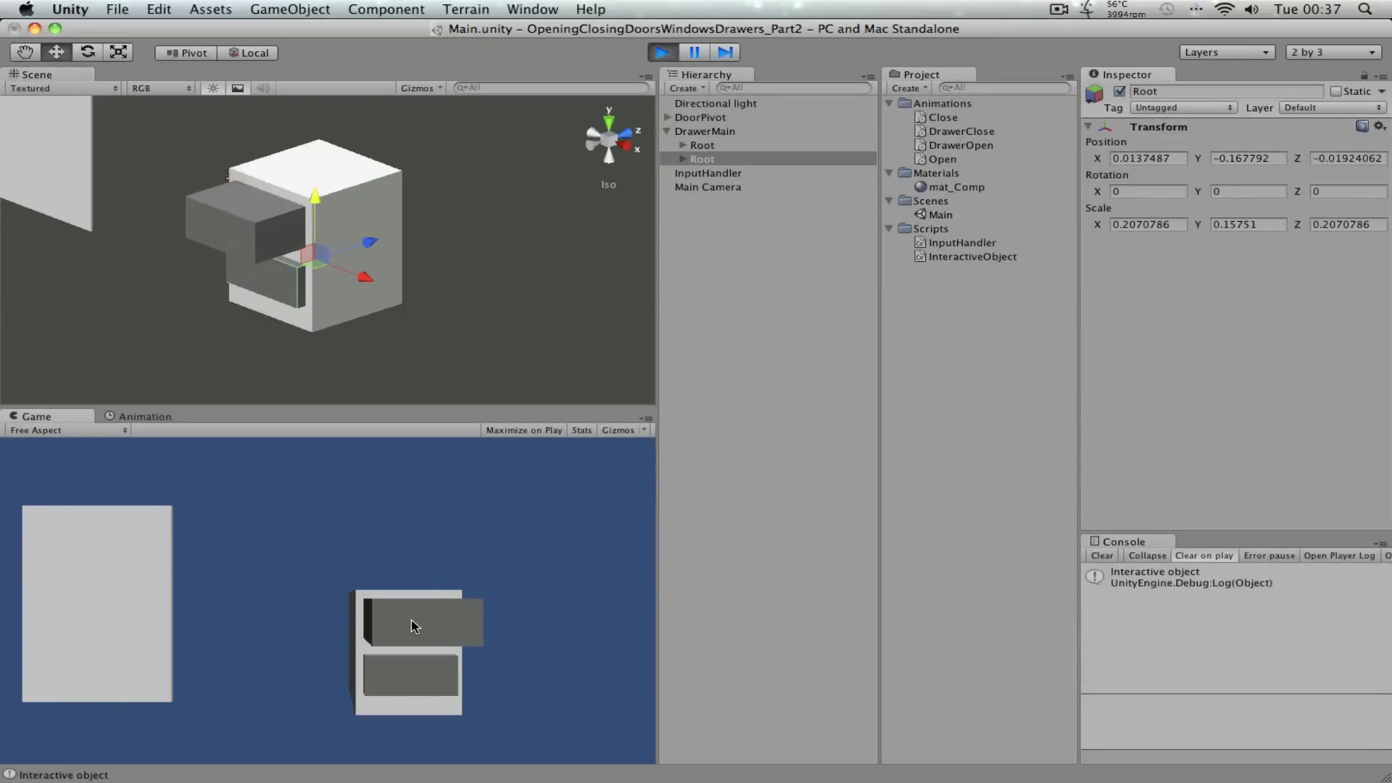
pyautogui.click(411, 620)
pyautogui.click(414, 661)
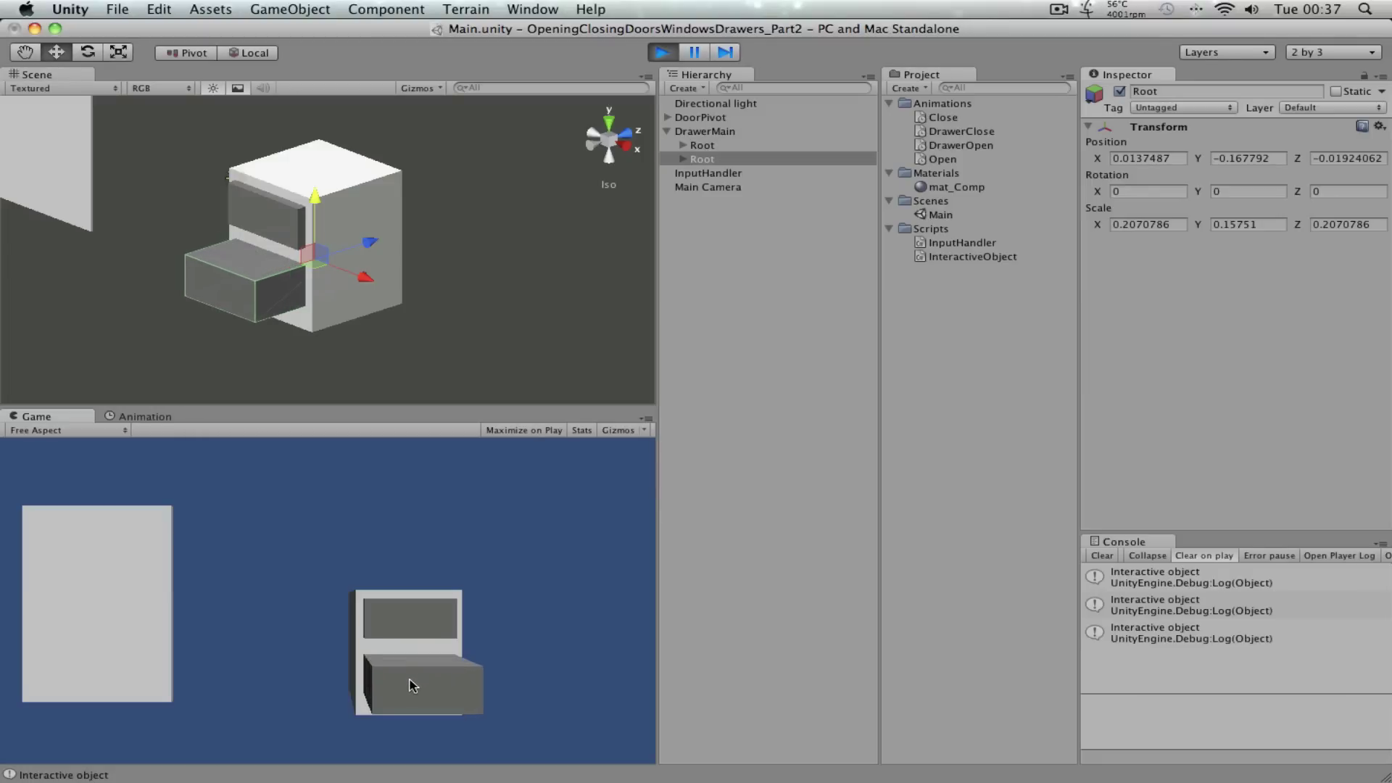
pyautogui.click(410, 667)
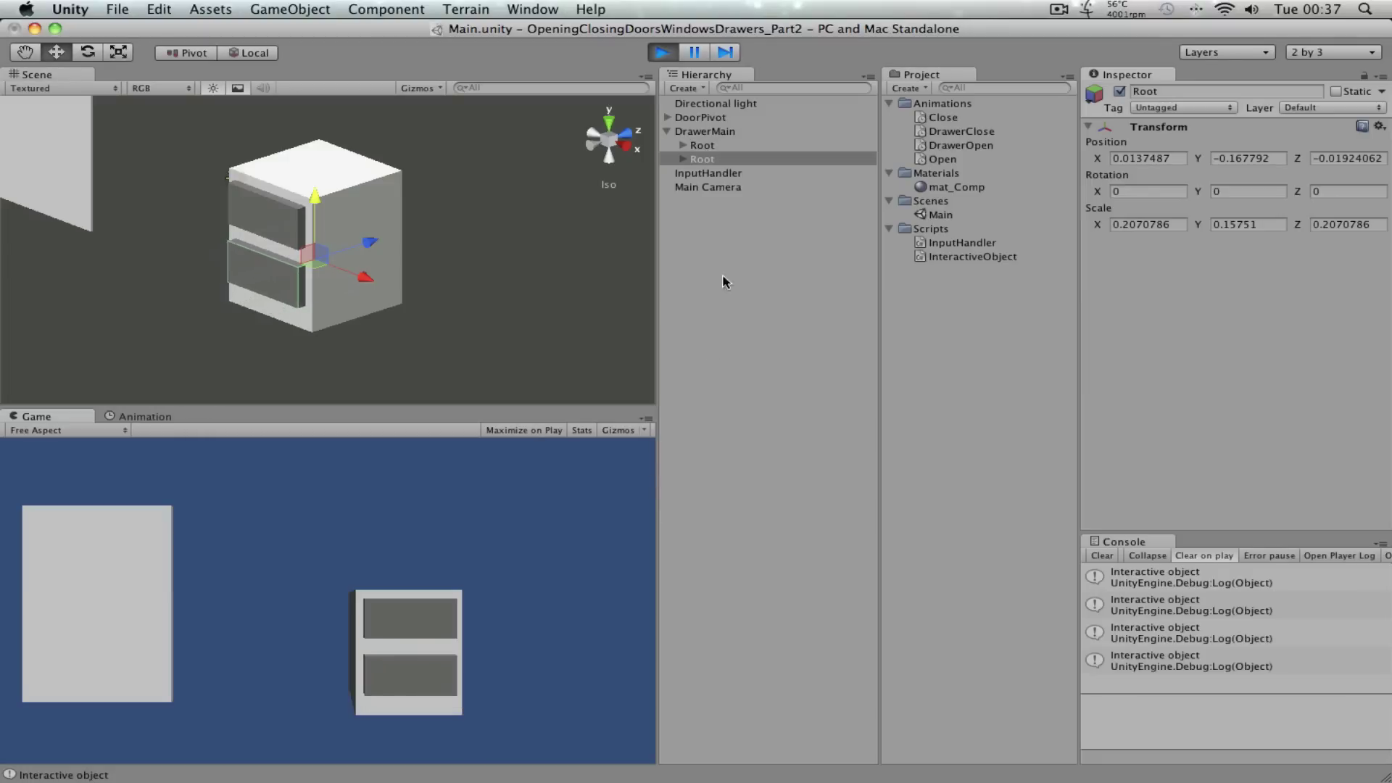
pyautogui.click(662, 52)
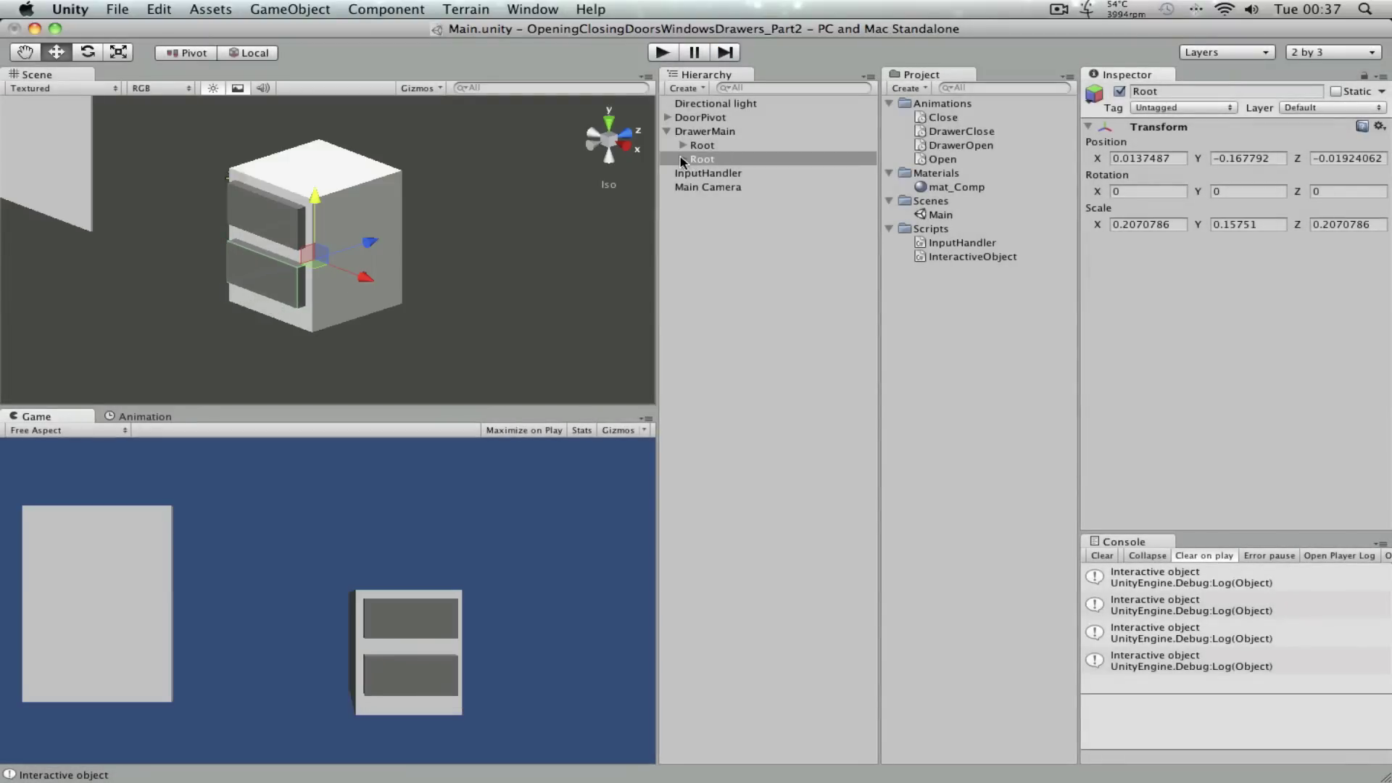
pyautogui.click(682, 159)
pyautogui.click(729, 175)
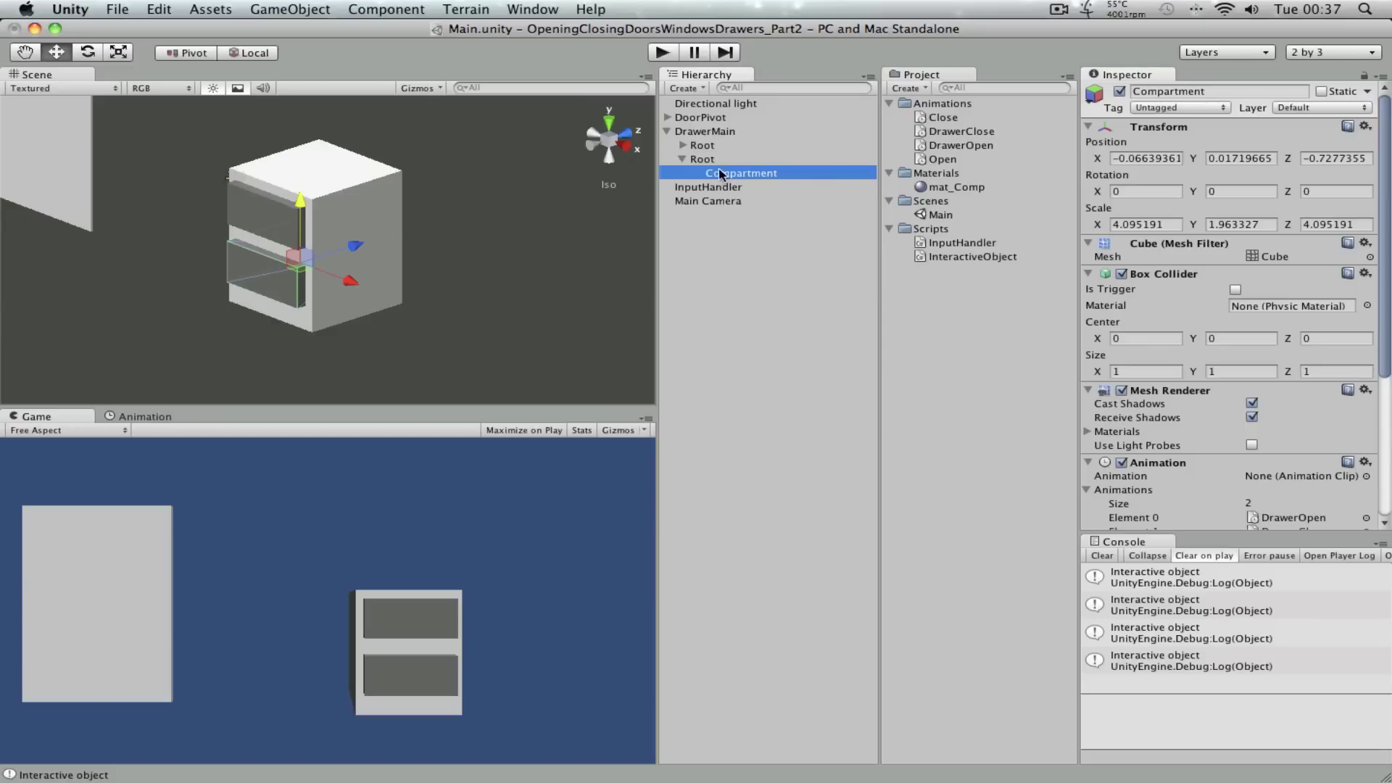
pyautogui.click(145, 417)
pyautogui.click(682, 145)
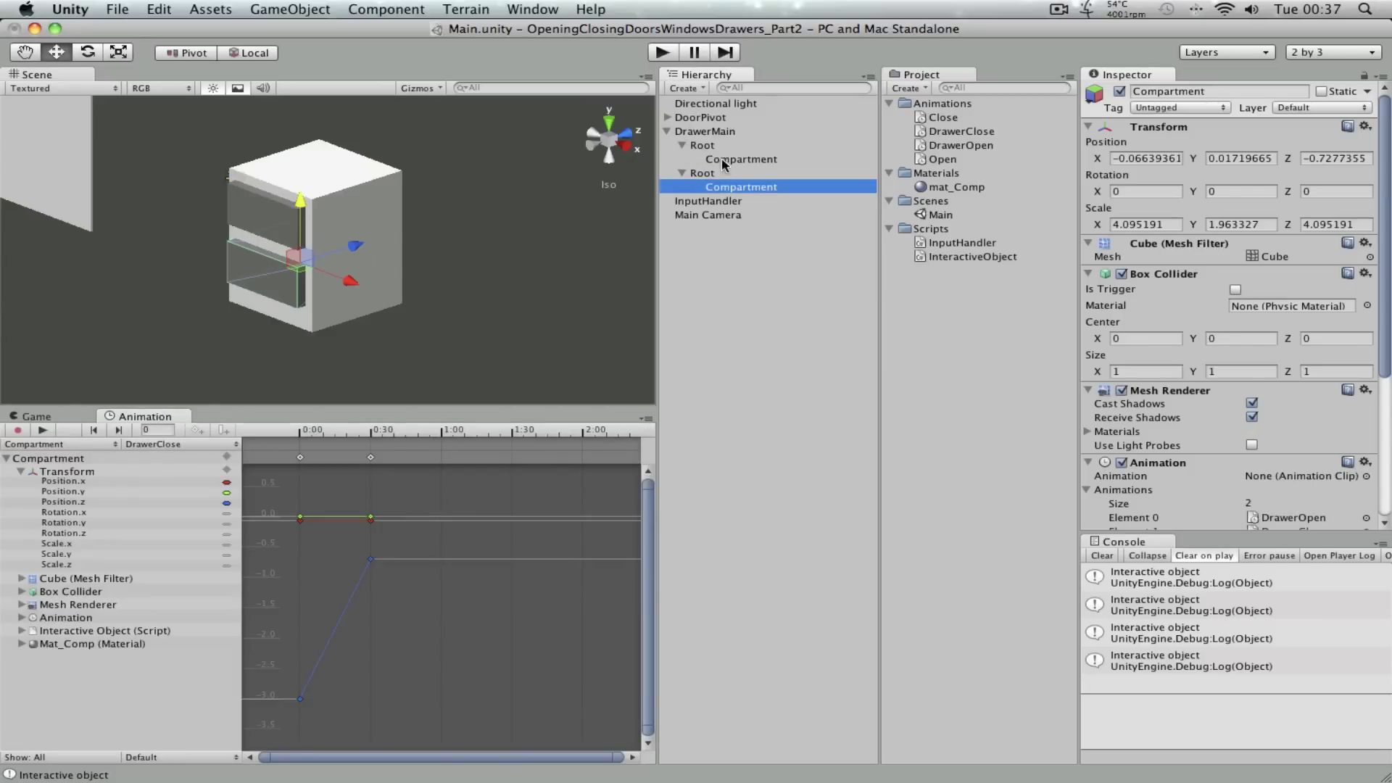
pyautogui.click(702, 160)
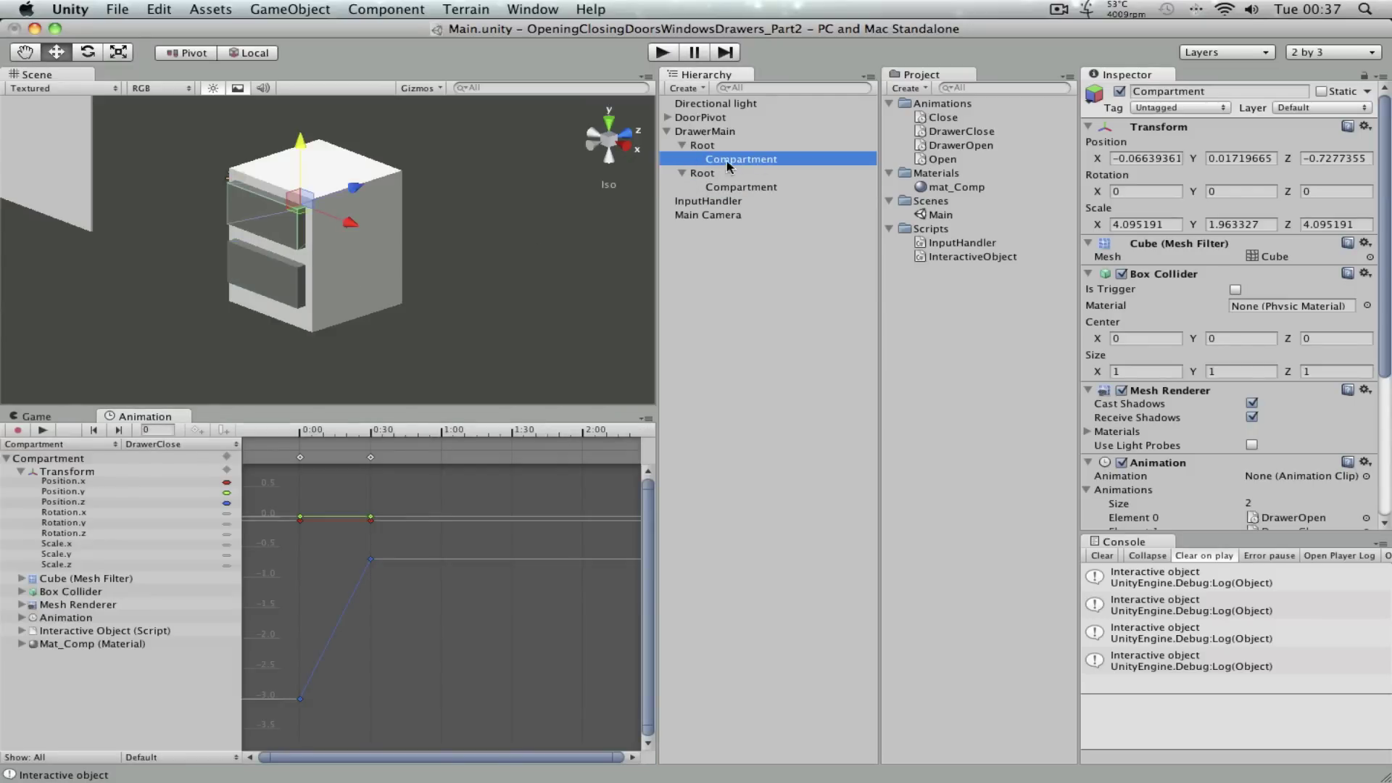
pyautogui.click(734, 188)
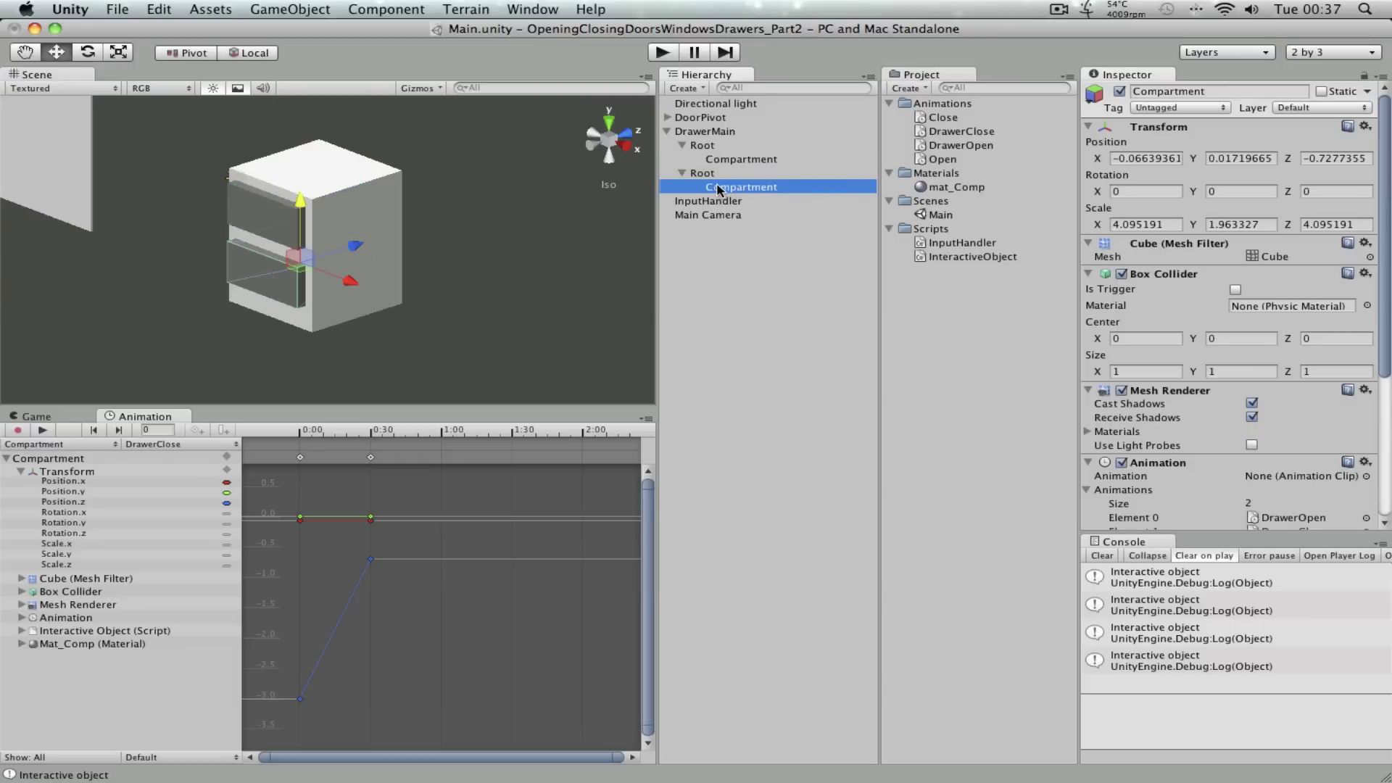
pyautogui.click(102, 491)
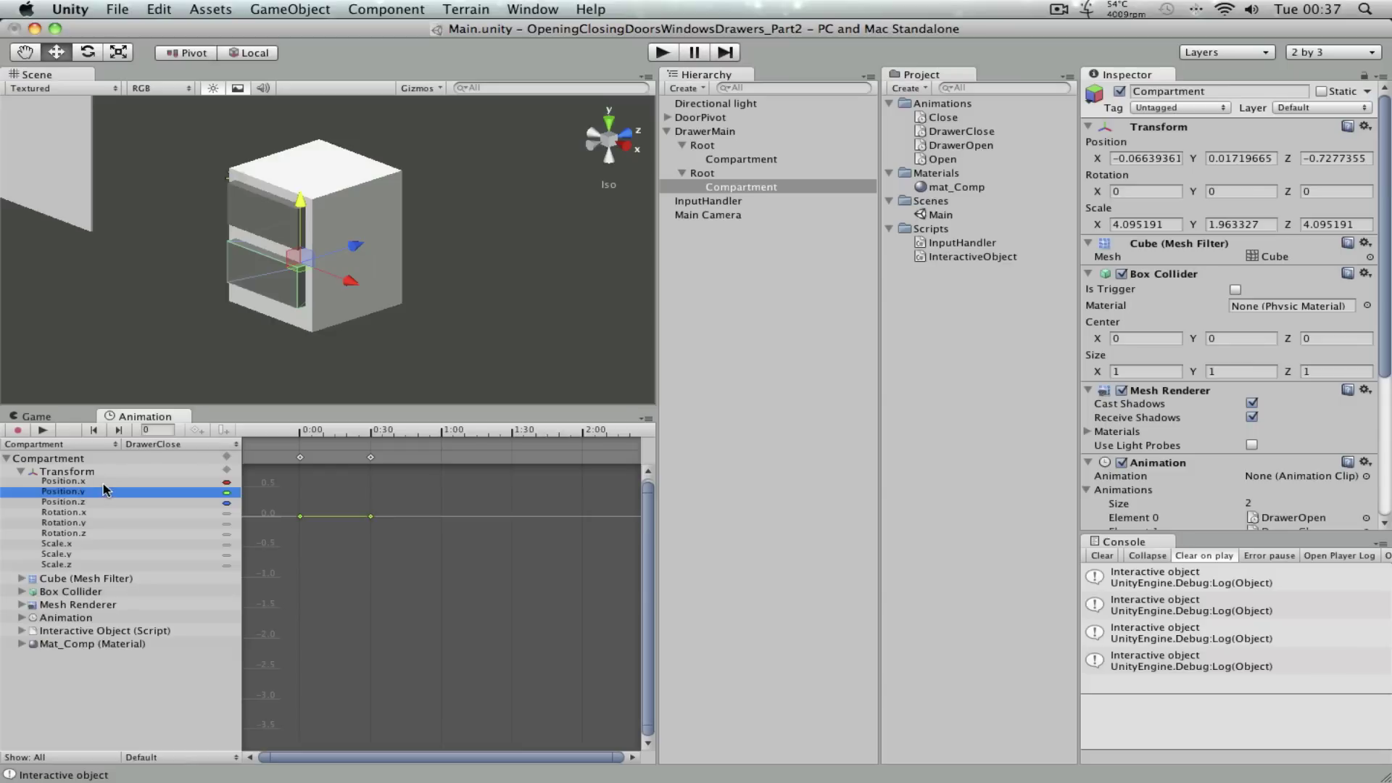
pyautogui.click(71, 501)
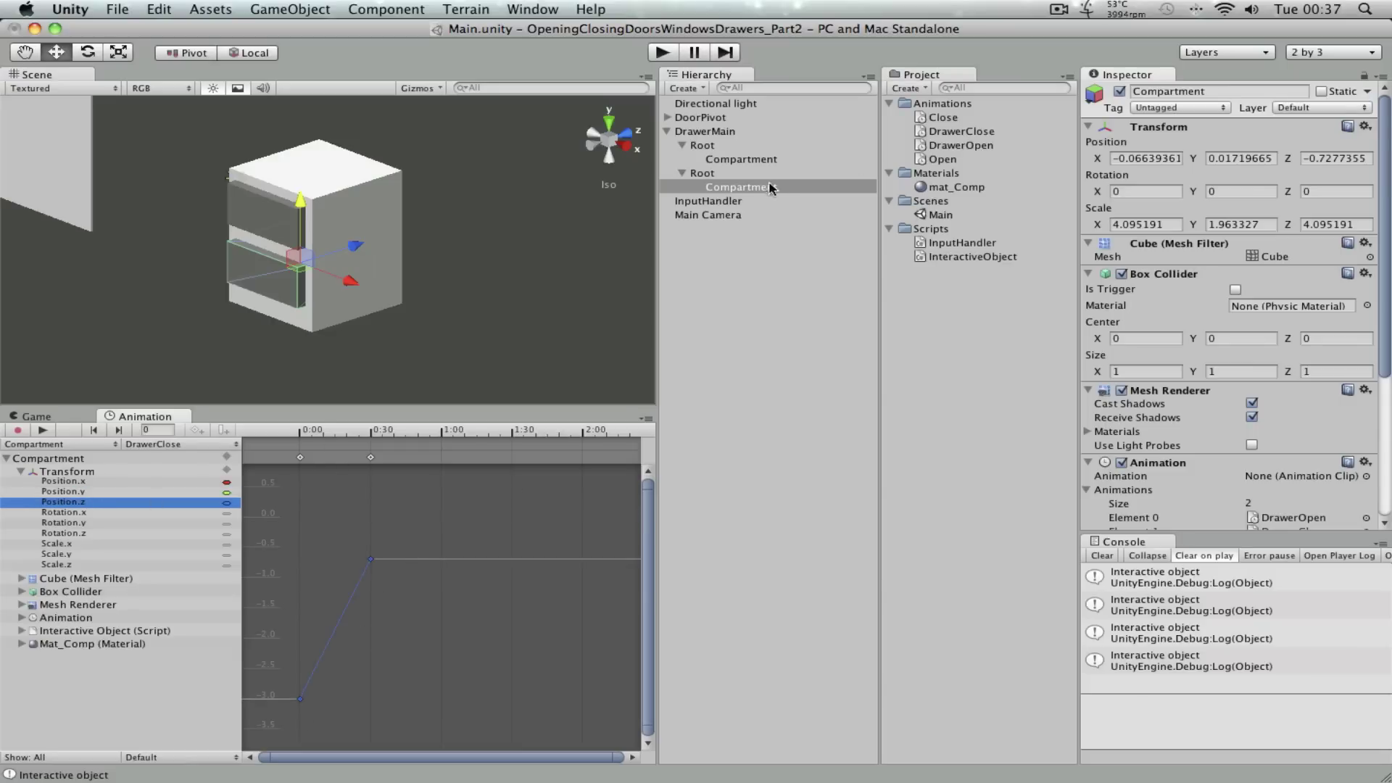
pyautogui.click(703, 174)
pyautogui.click(718, 163)
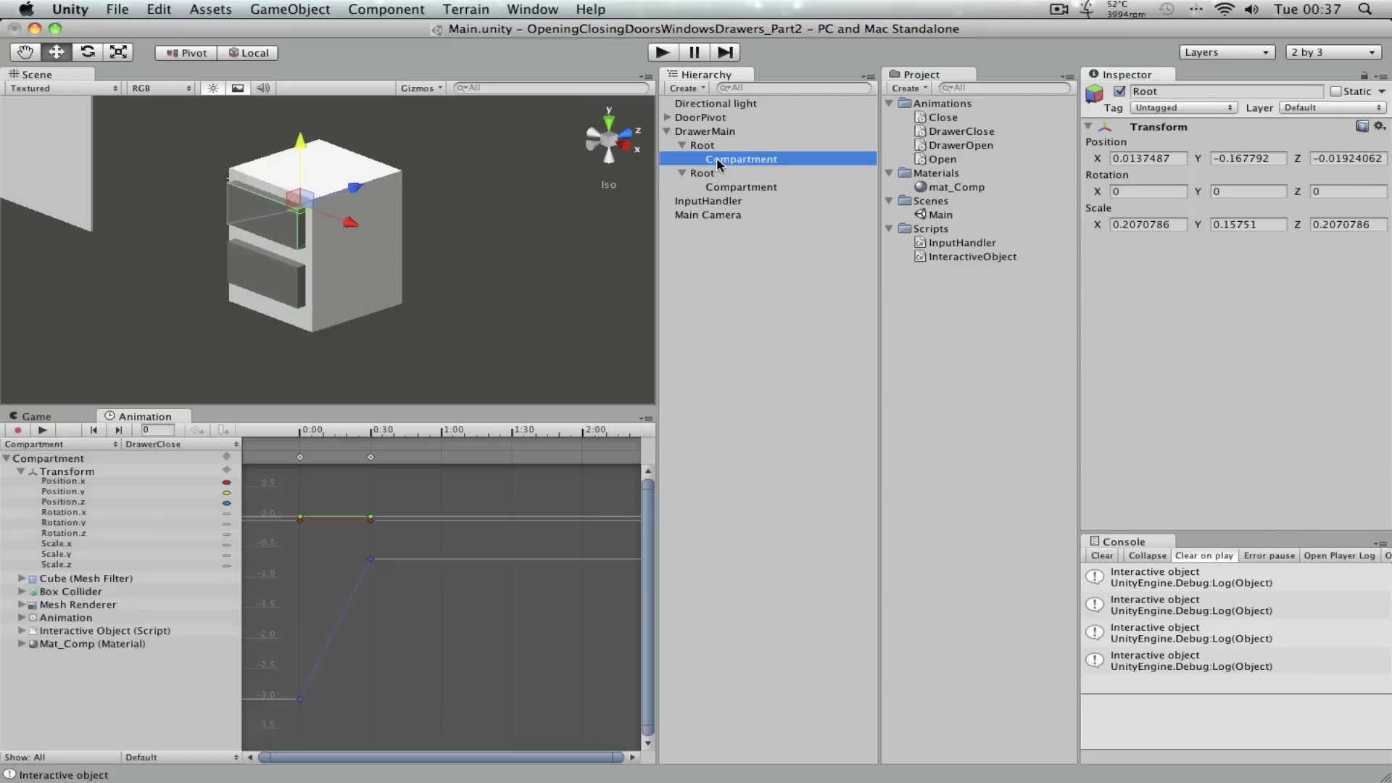
pyautogui.click(709, 146)
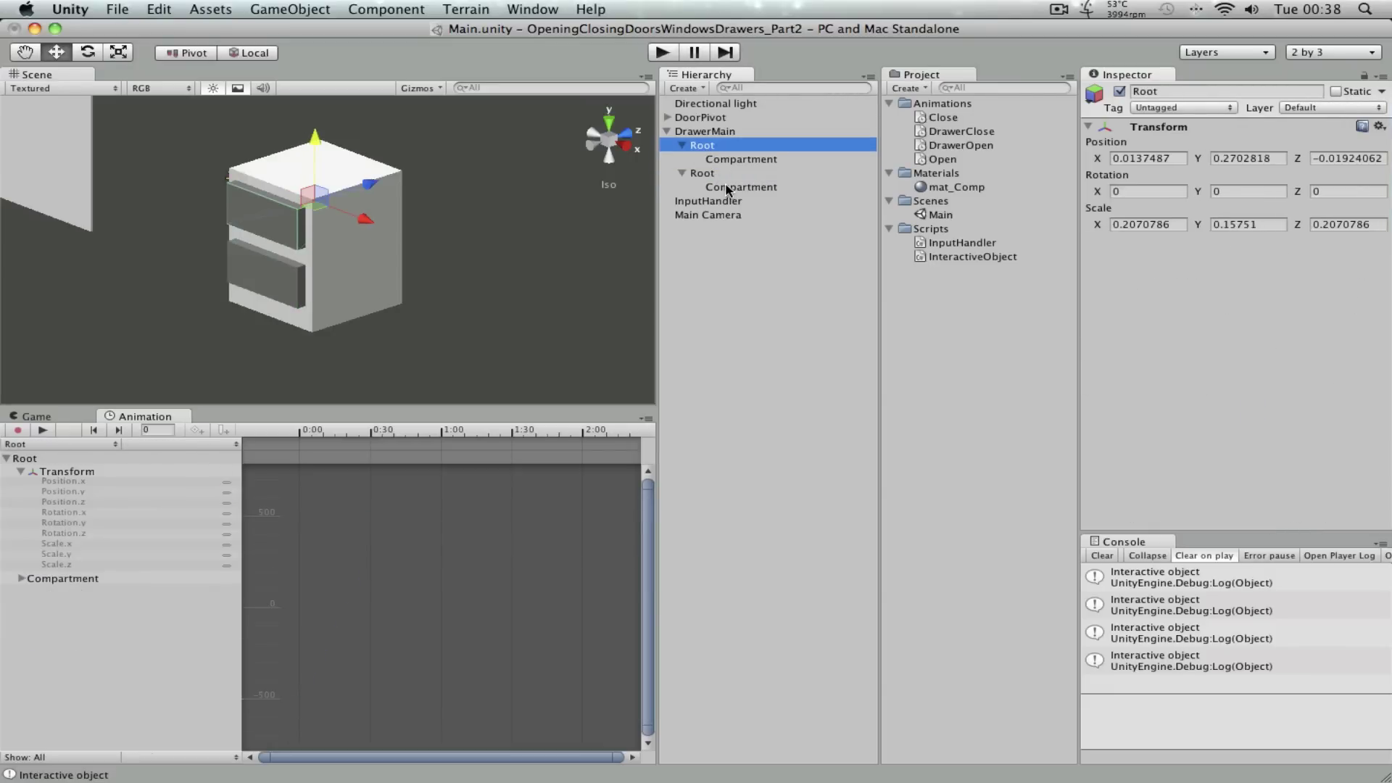
pyautogui.click(682, 145)
pyautogui.click(682, 159)
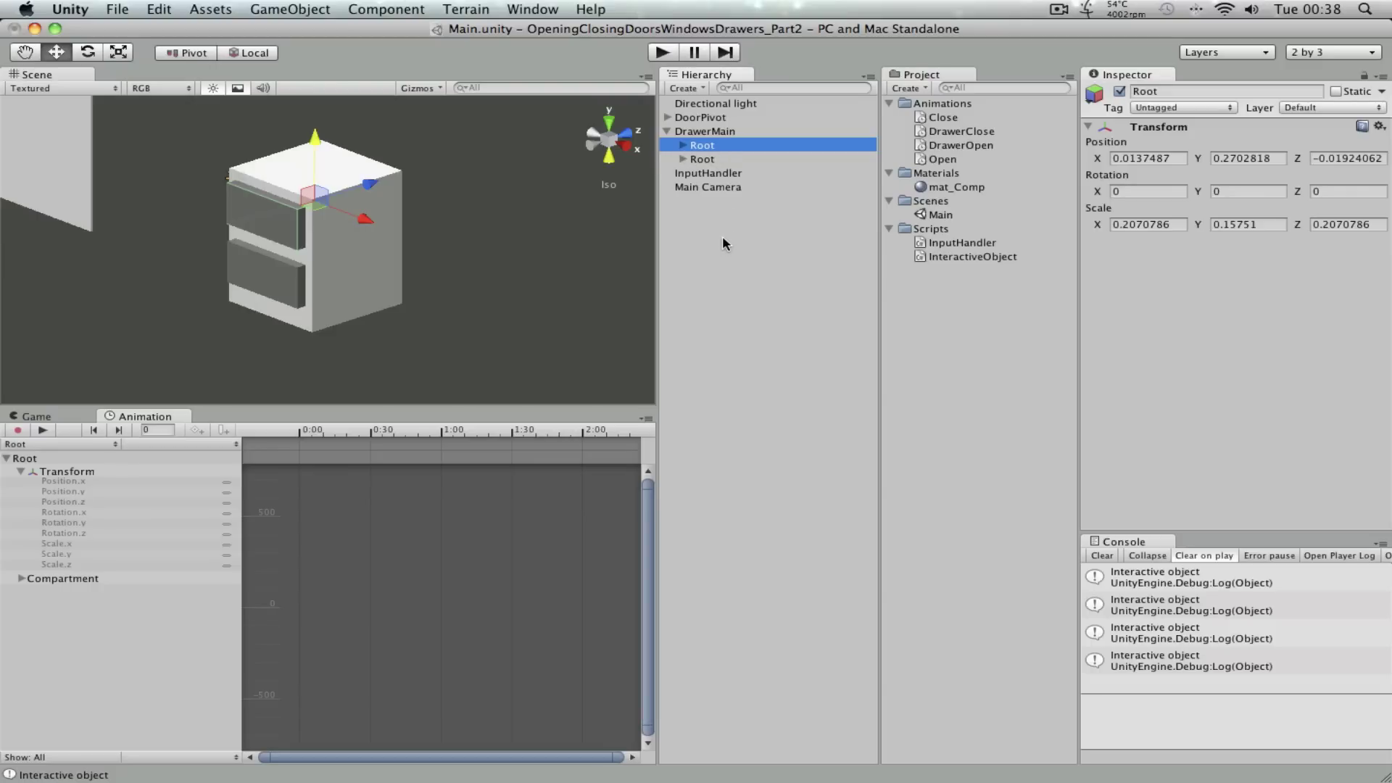
# Step: Enter play mode and open and close the top drawer, then the bottom drawer
pyautogui.click(51, 416)
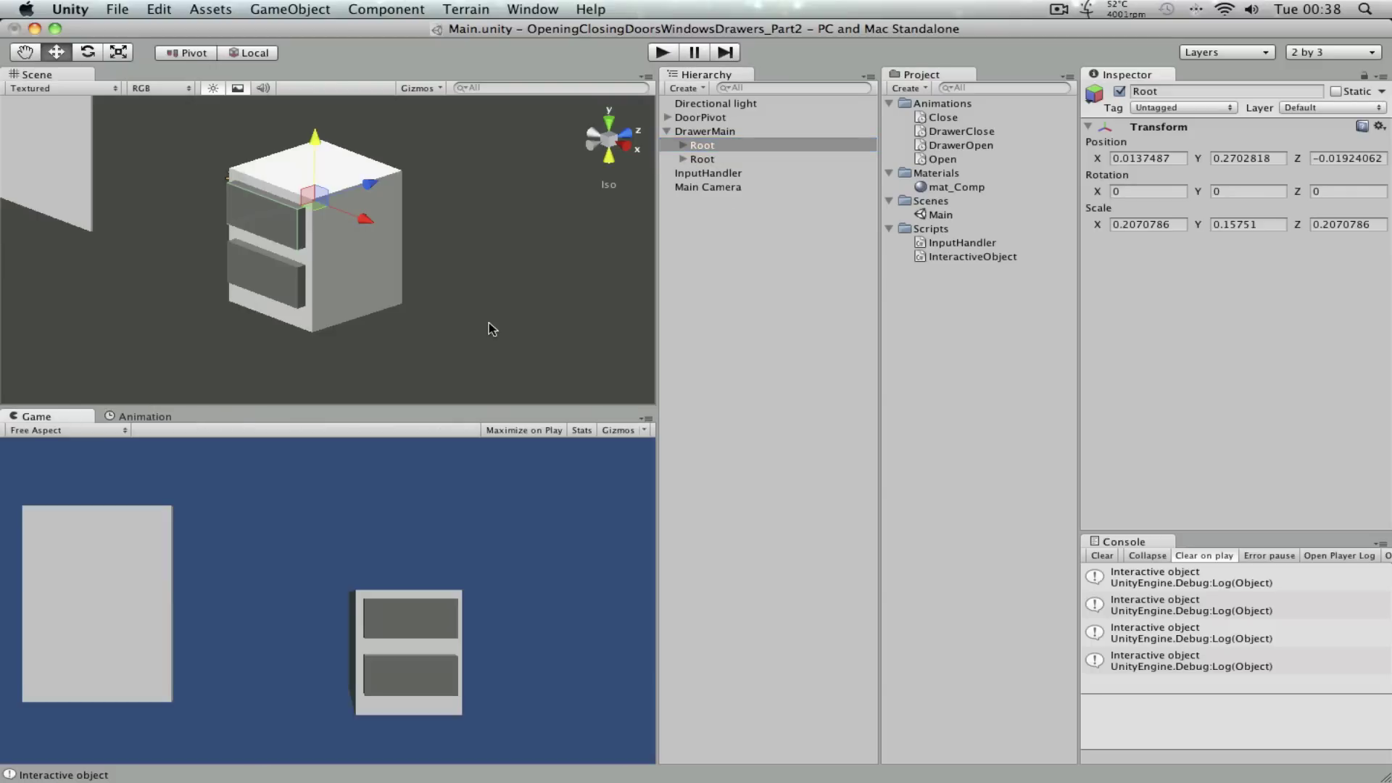
pyautogui.click(503, 260)
pyautogui.click(668, 58)
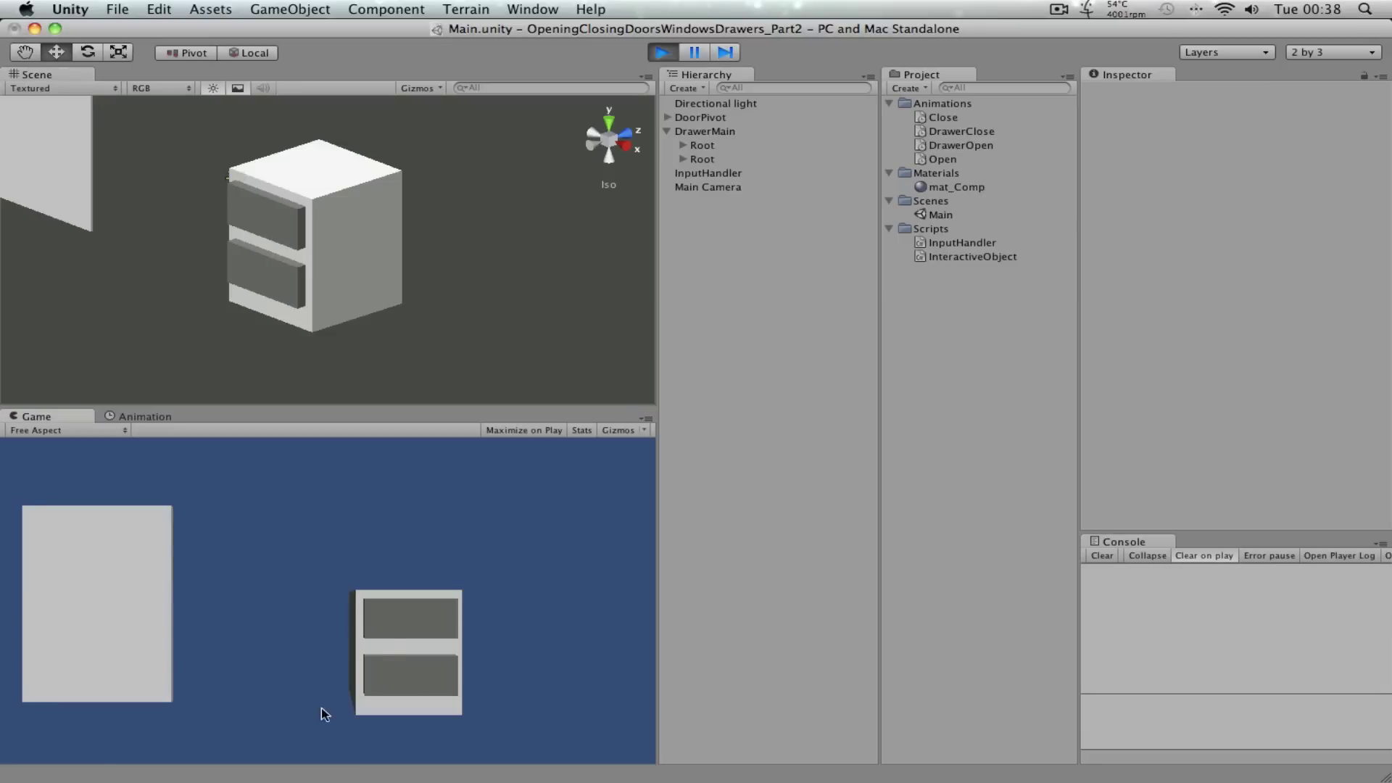
pyautogui.click(397, 632)
pyautogui.click(404, 634)
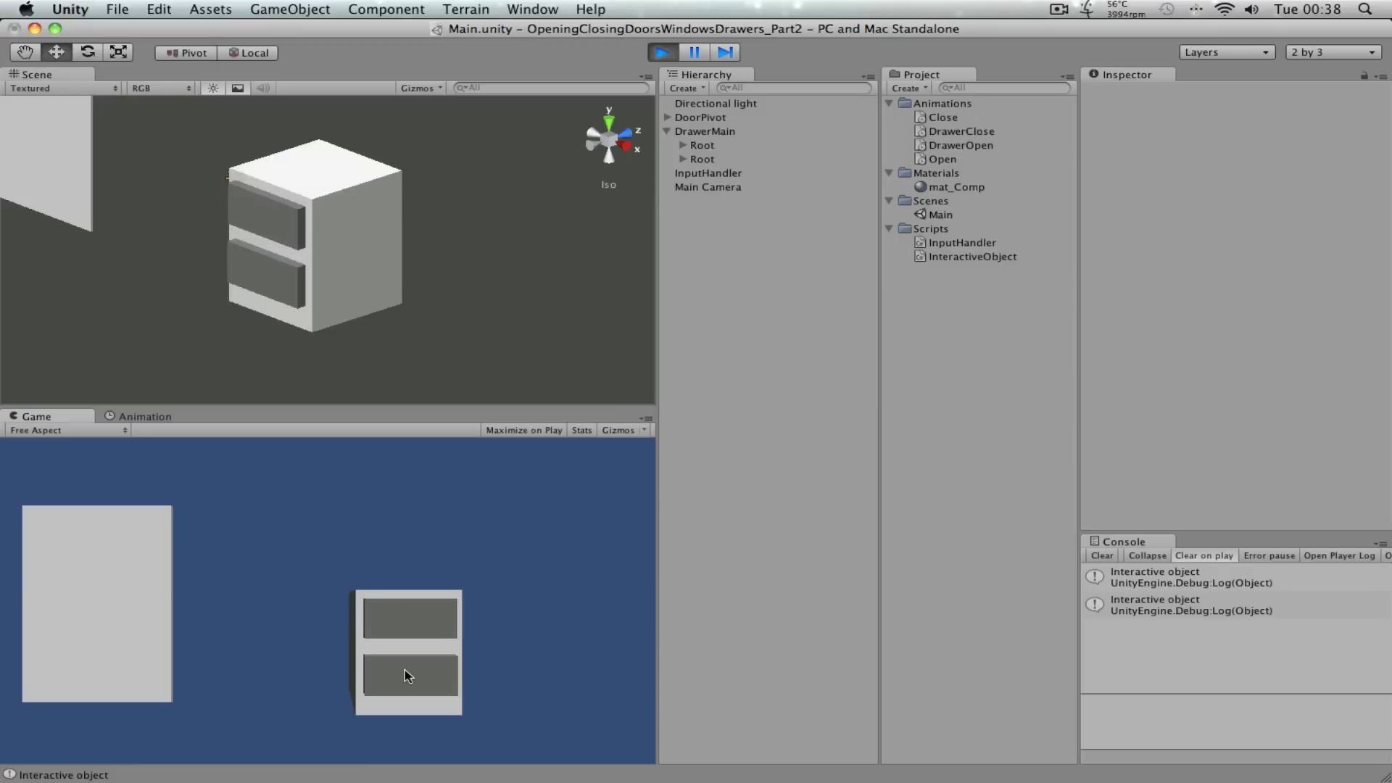
pyautogui.click(407, 672)
pyautogui.click(407, 676)
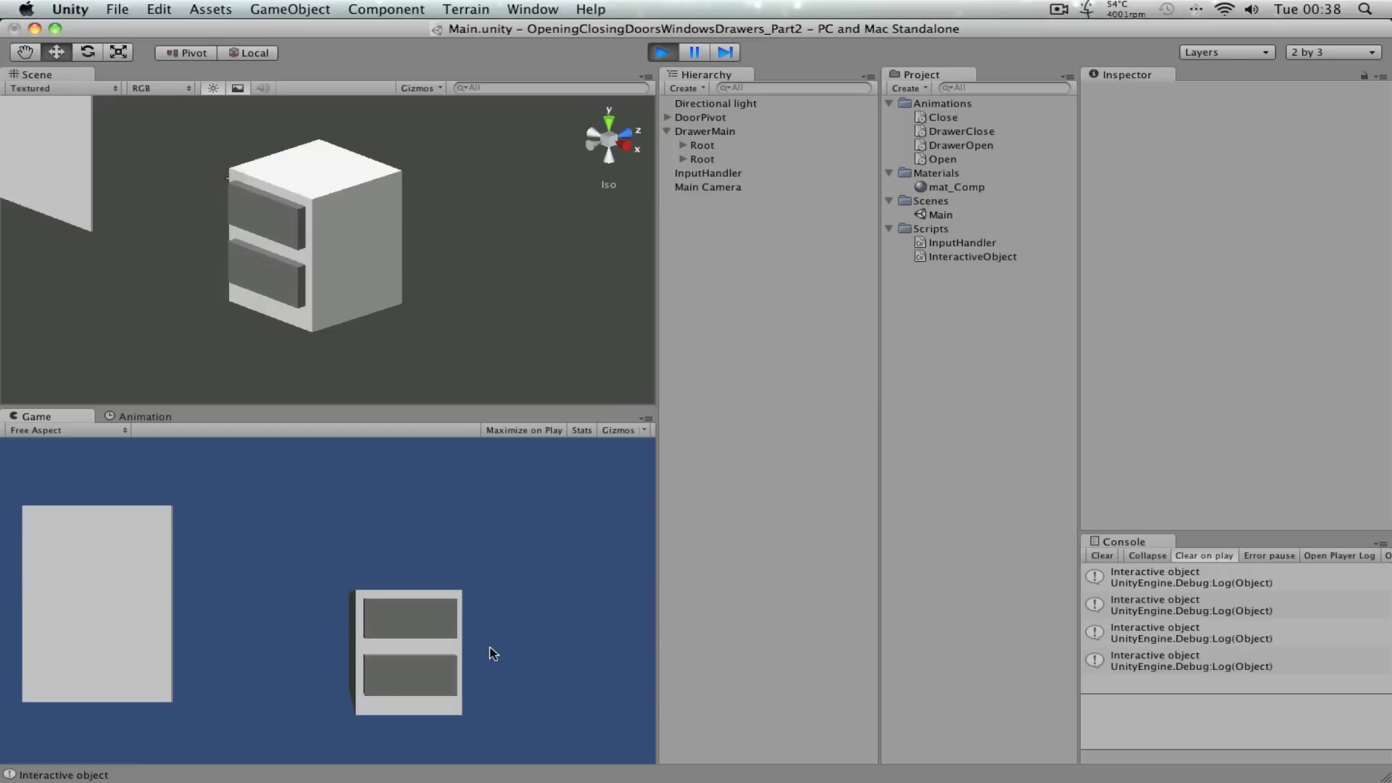